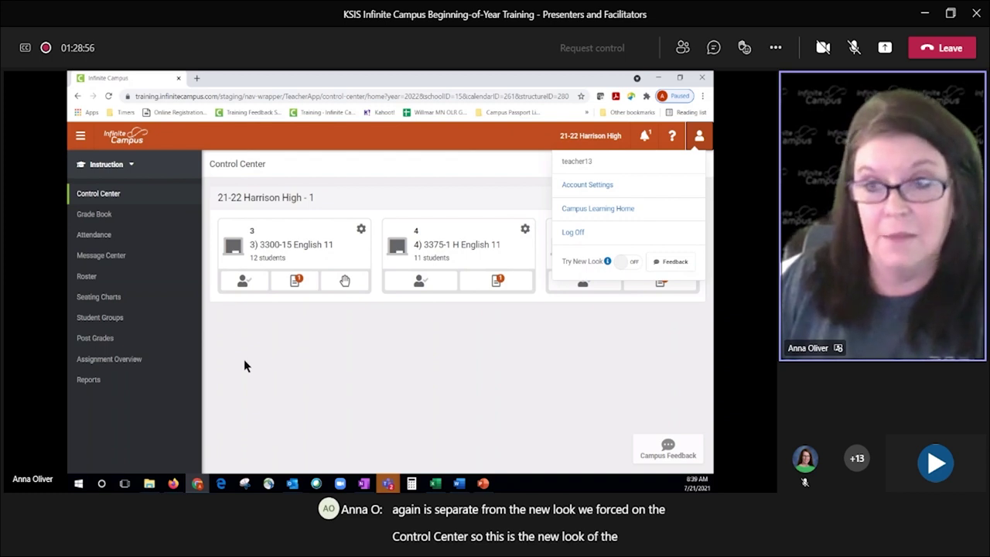
Step: Visit Campus Tools, return to Instruction, and turn on Try New Look from the account menu
{"action": "left_click", "coordinate": [130, 165]}
{"action": "left_click", "coordinate": [133, 166]}
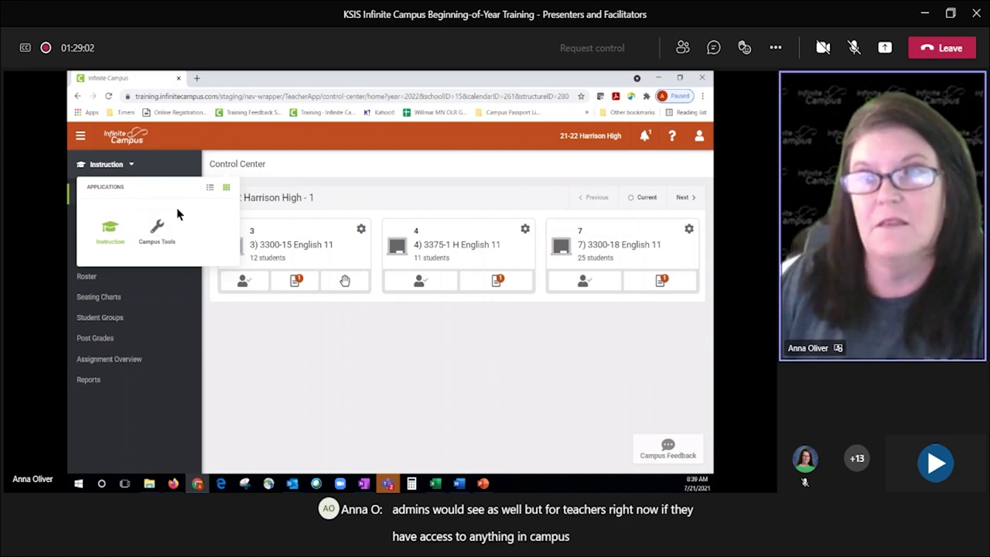
{"action": "left_click", "coordinate": [157, 227]}
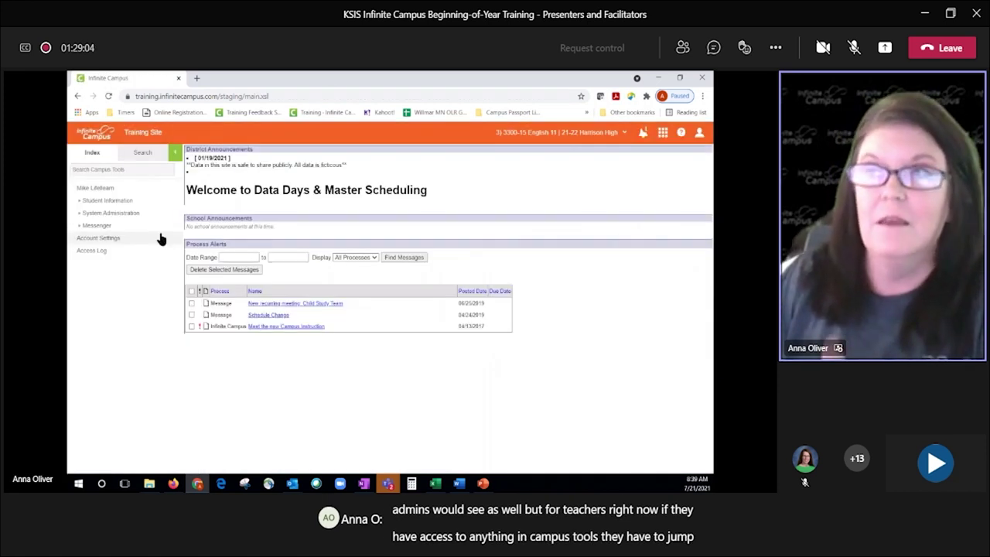
{"action": "left_click", "coordinate": [663, 135]}
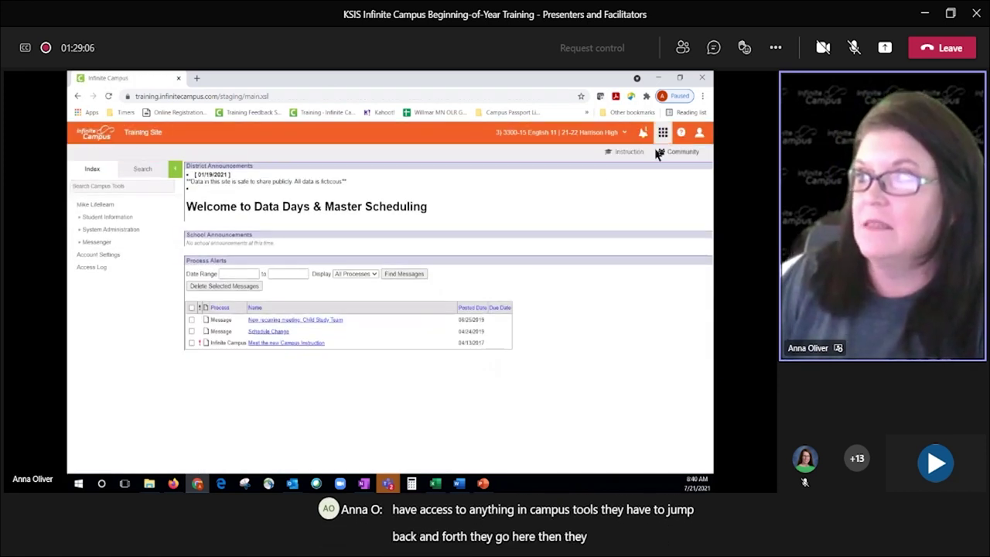
{"action": "left_click", "coordinate": [629, 152]}
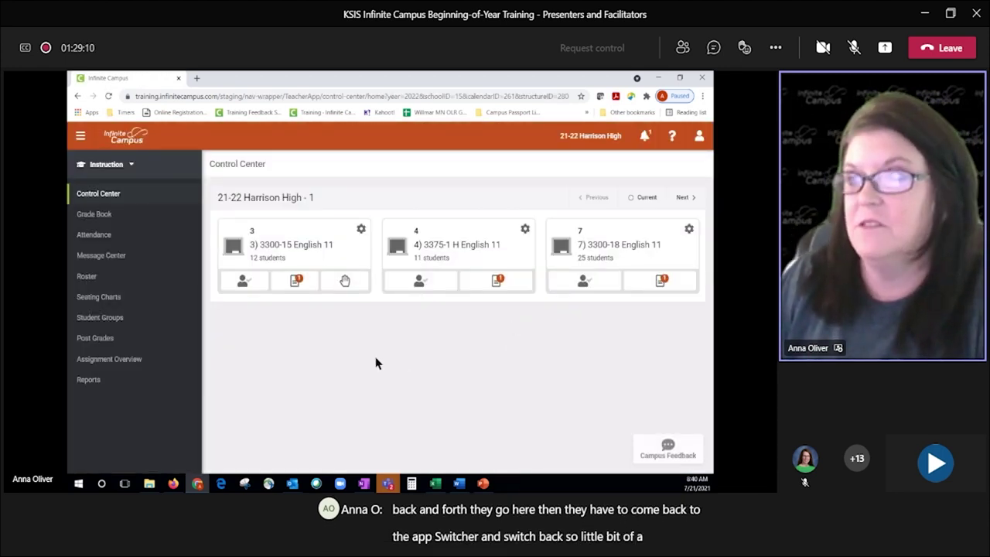
{"action": "left_click", "coordinate": [699, 136]}
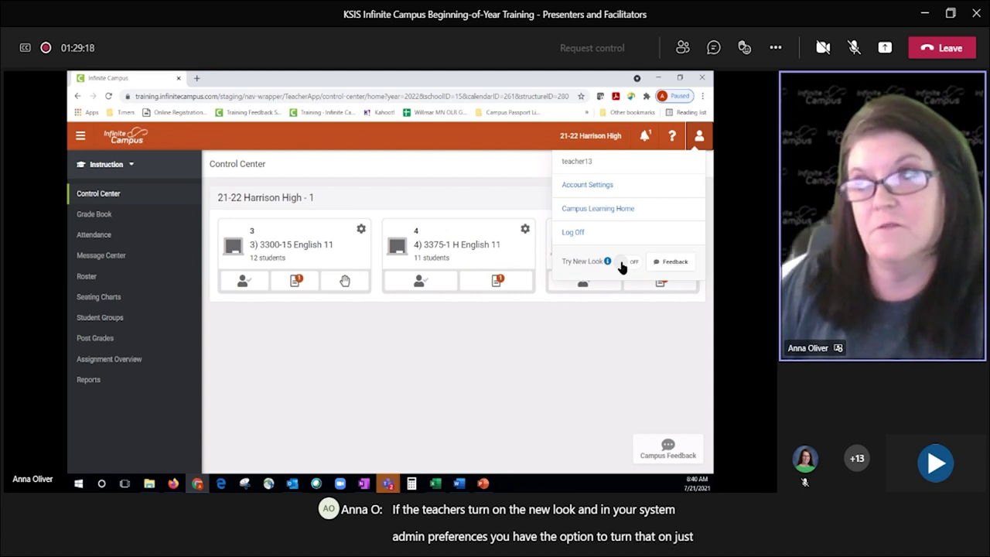
{"action": "key", "text": "Escape"}
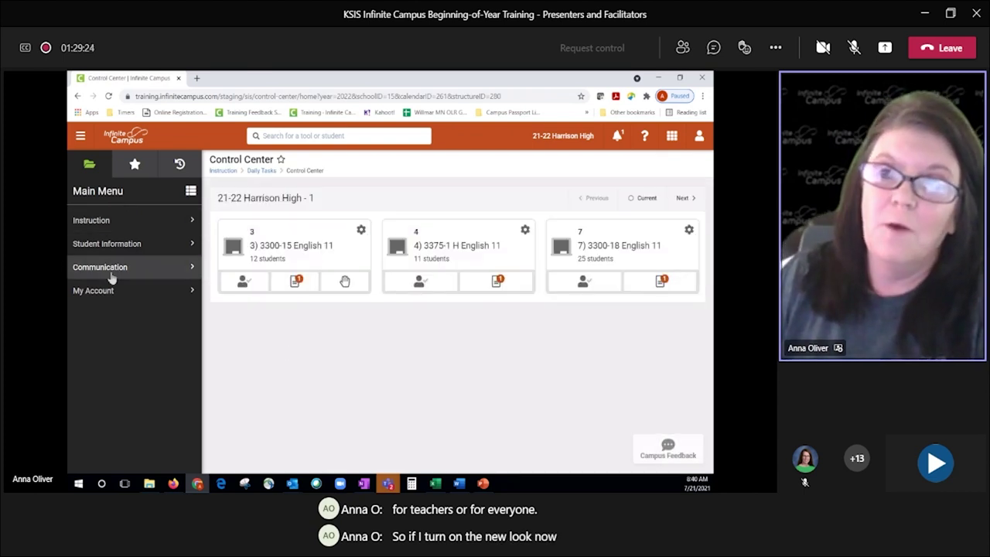
Step: Browse the Instruction and Student Information tool lists, then open Enrollments without choosing a student
{"action": "left_click", "coordinate": [130, 226]}
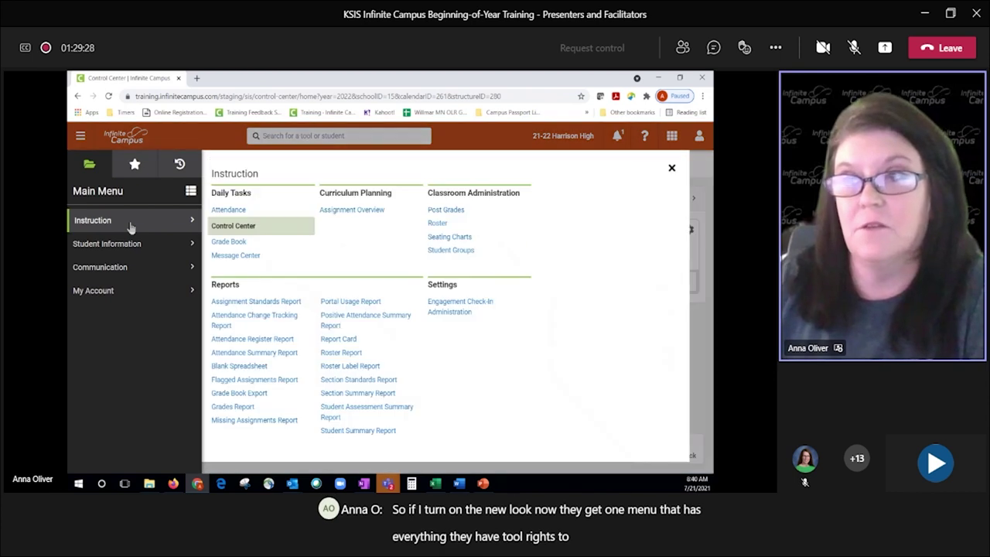
{"action": "left_click", "coordinate": [134, 243]}
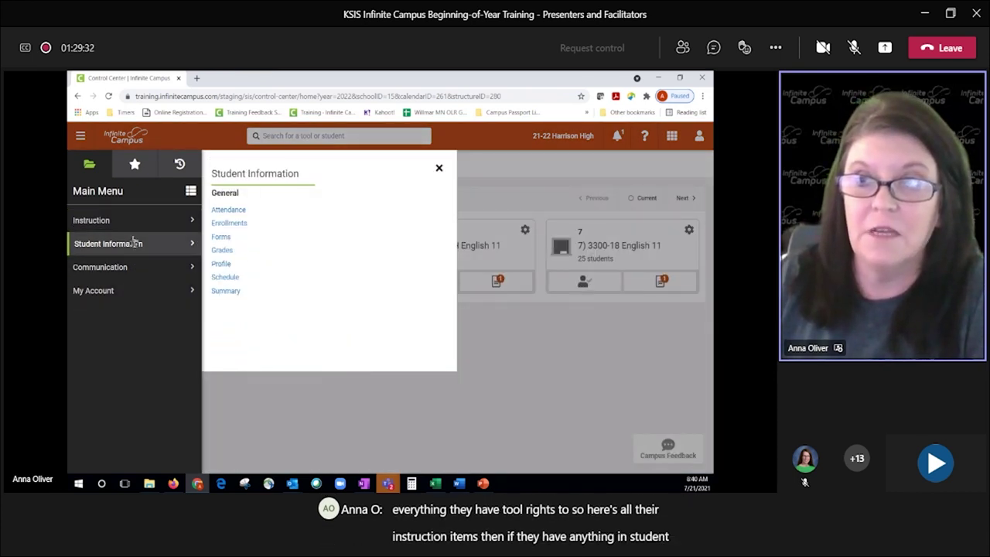
{"action": "left_click", "coordinate": [132, 225]}
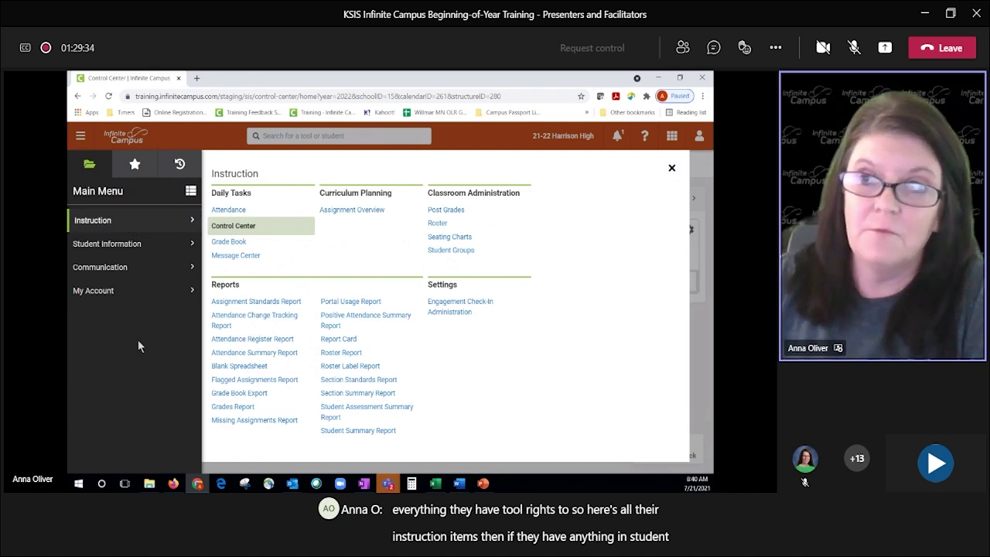
{"action": "left_click", "coordinate": [139, 246]}
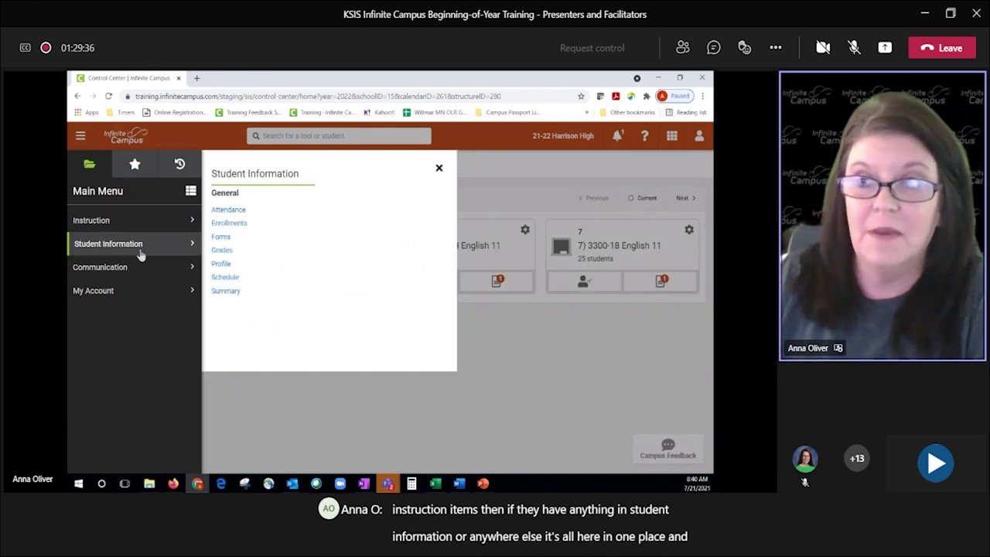
{"action": "left_click", "coordinate": [237, 223]}
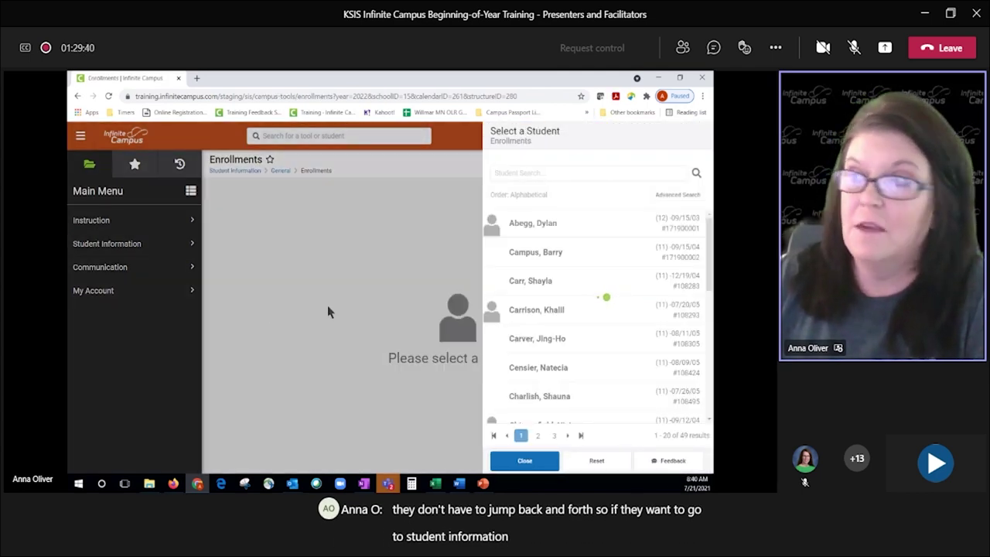
{"action": "left_click", "coordinate": [528, 462]}
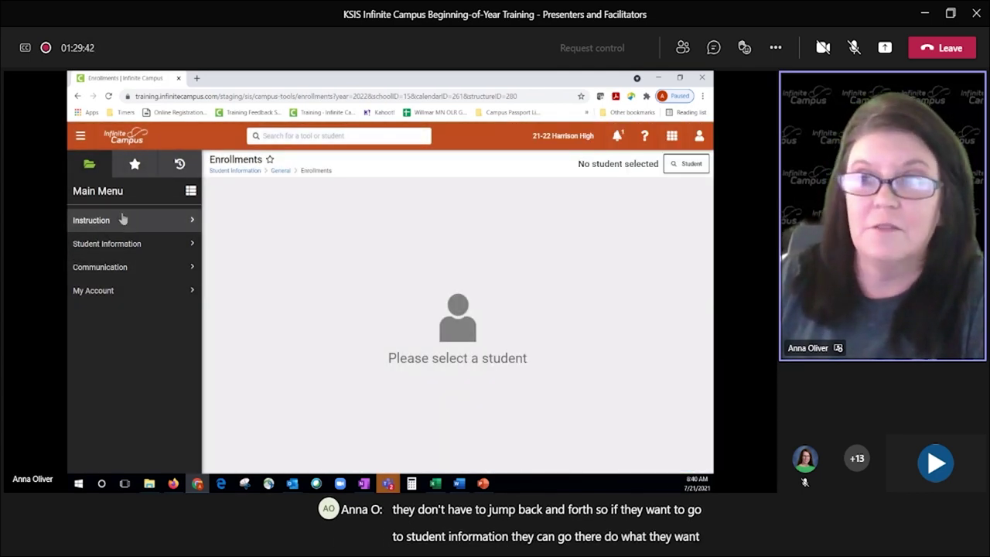
Step: Review the Instruction tools and account menu, confirming Try New Look is still on
{"action": "left_click", "coordinate": [122, 219]}
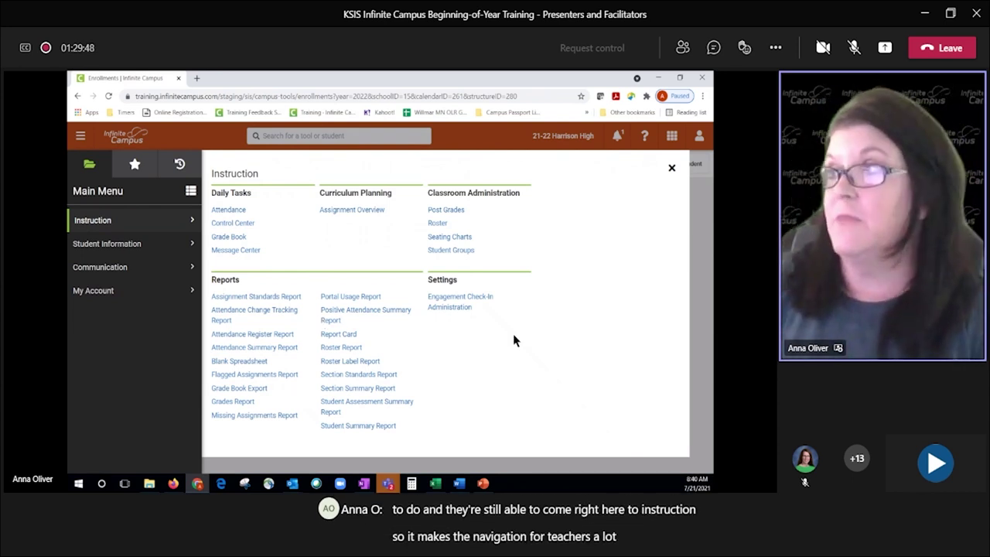
{"action": "left_click", "coordinate": [672, 168]}
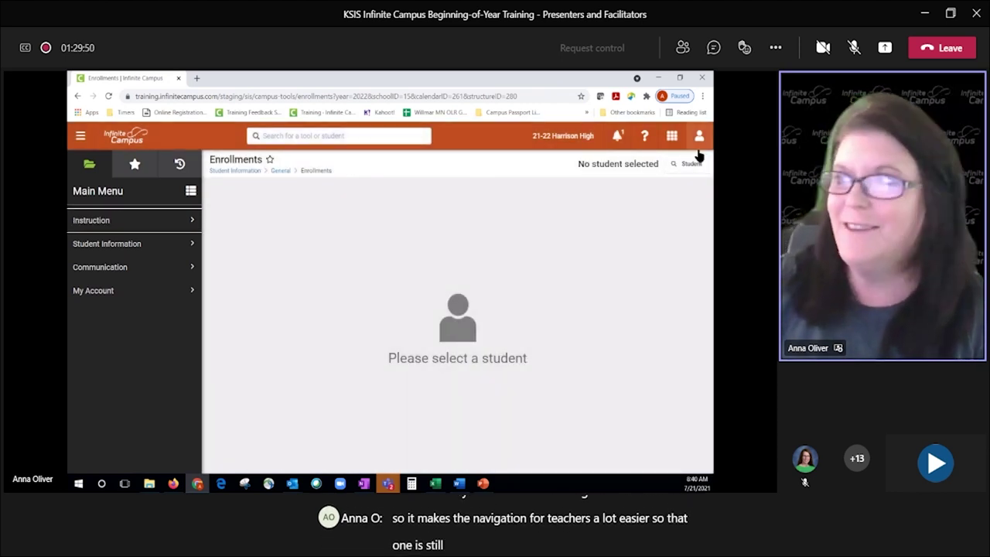
{"action": "left_click", "coordinate": [699, 137]}
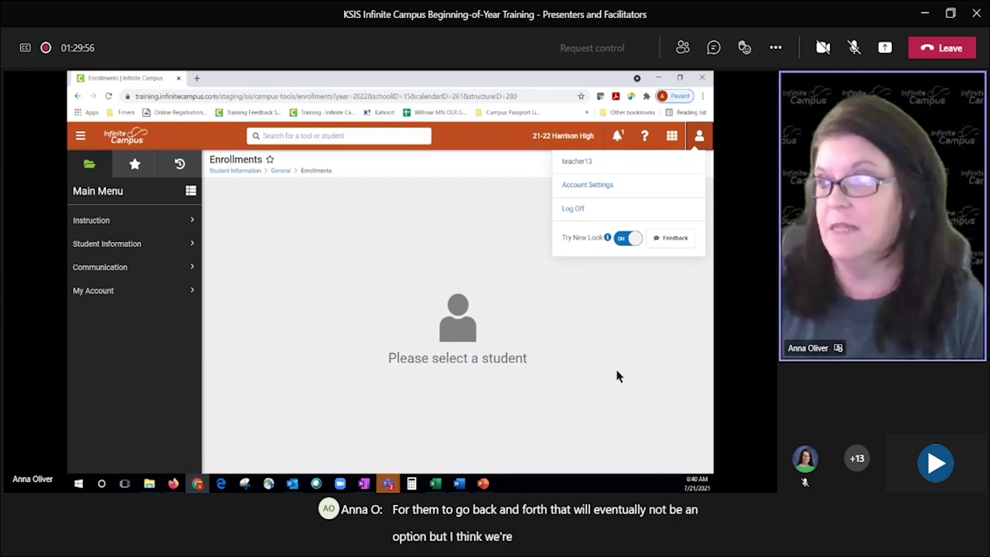
{"action": "left_click", "coordinate": [614, 302]}
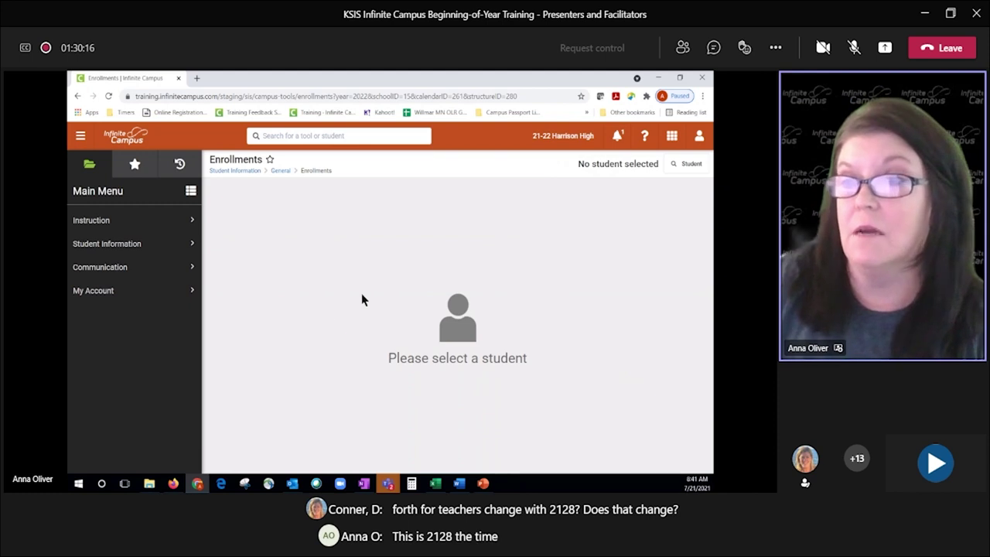
Step: Go to Instruction > Control Center to see the three English 11 cards and check the account menu
{"action": "left_click", "coordinate": [104, 222]}
{"action": "left_click", "coordinate": [233, 224]}
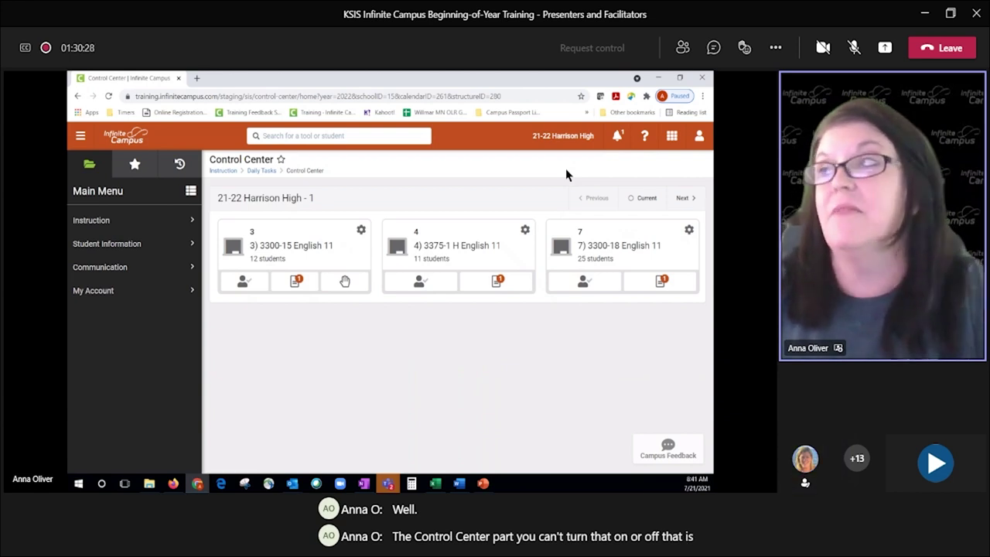
{"action": "left_click", "coordinate": [699, 136]}
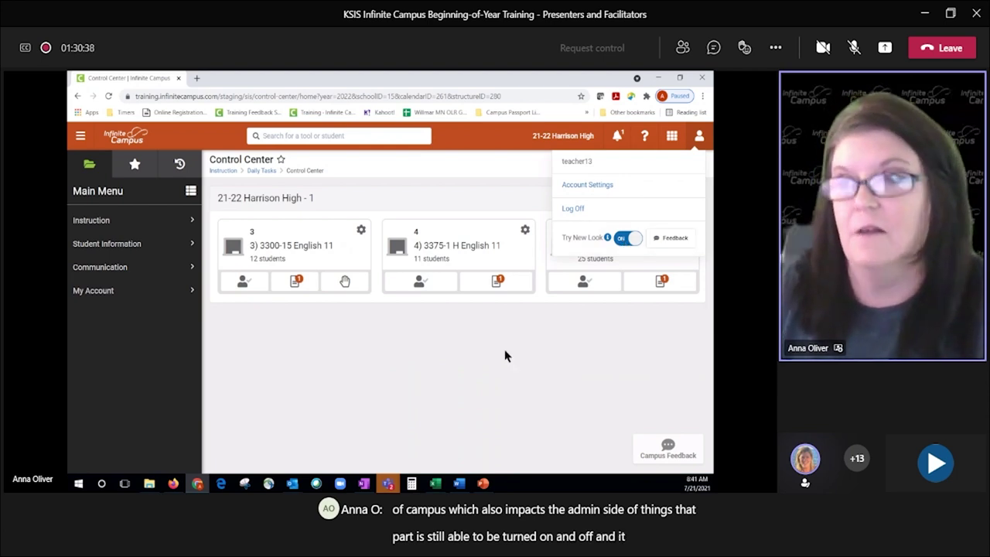
{"action": "left_click", "coordinate": [443, 365]}
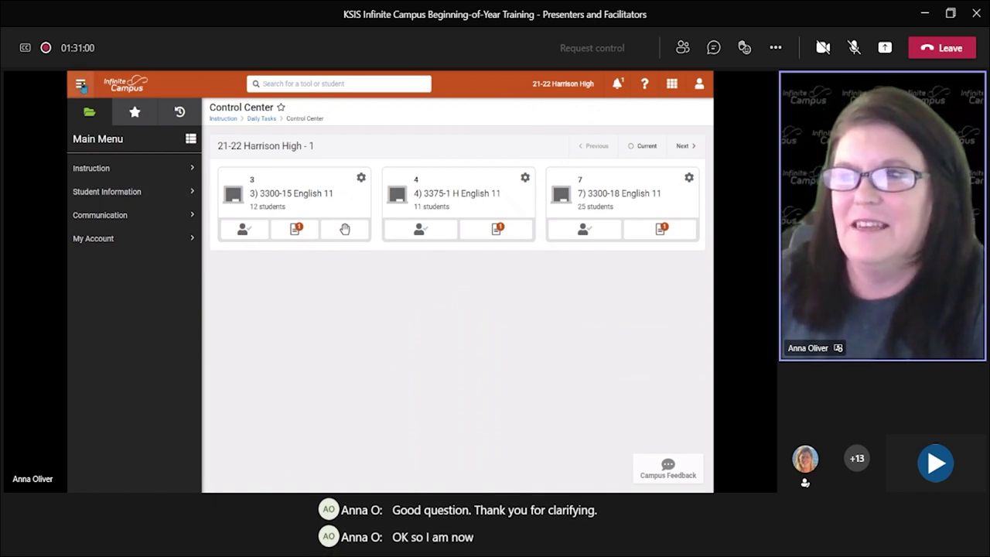
Step: Collapse the Main Menu and open Classroom Settings for 3) 3300-15 English 11
{"action": "left_click", "coordinate": [81, 84]}
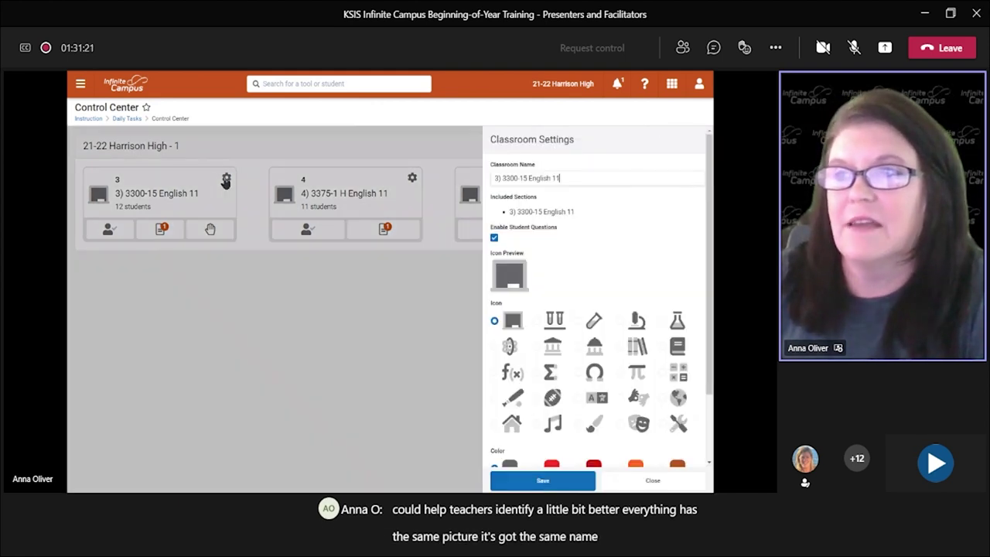
{"action": "left_click", "coordinate": [225, 180]}
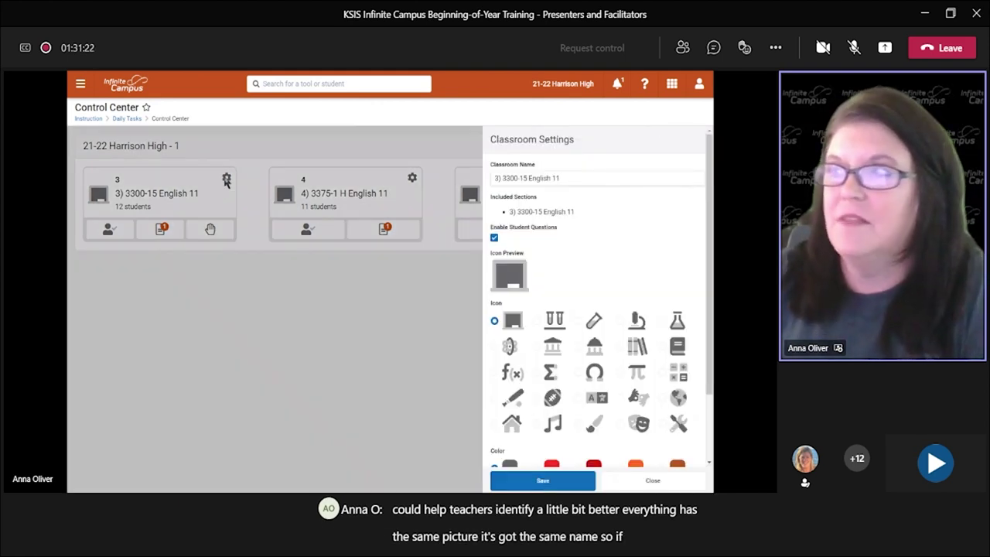
Step: Rename the class to 'English 11 Period 3', give it a dark red book icon, and save
{"action": "left_click_drag", "start_coordinate": [579, 177], "coordinate": [477, 177]}
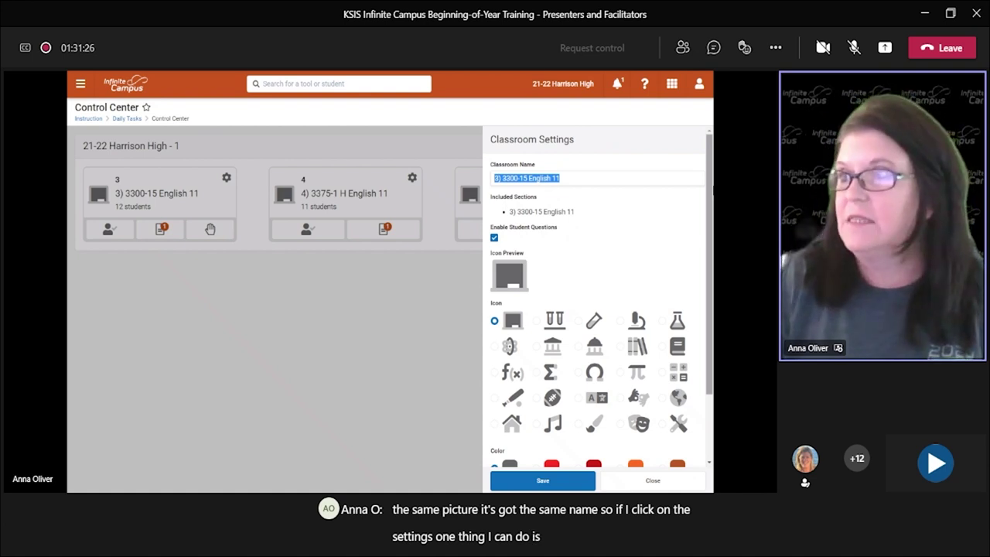
{"action": "type", "text": "English"}
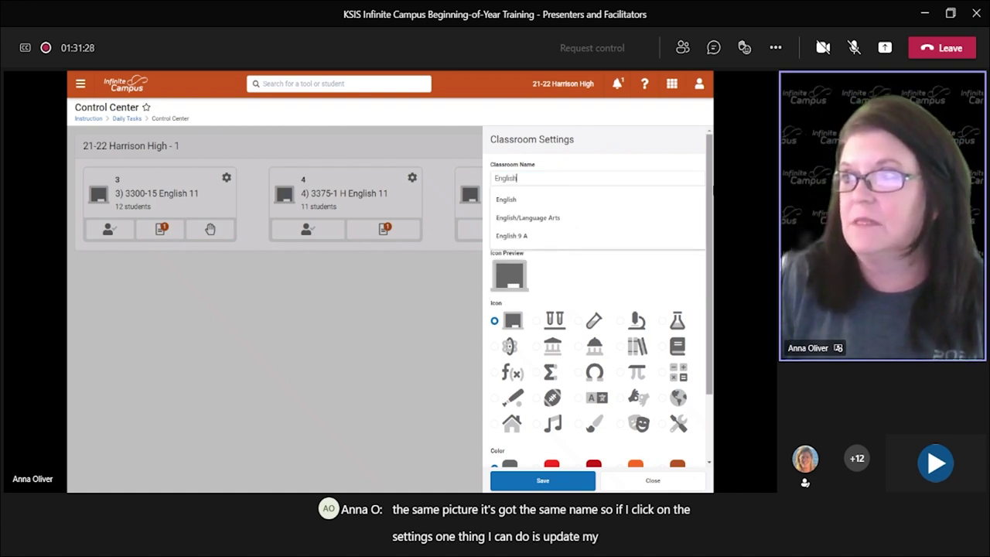
{"action": "type", "text": " 11 Period 3"}
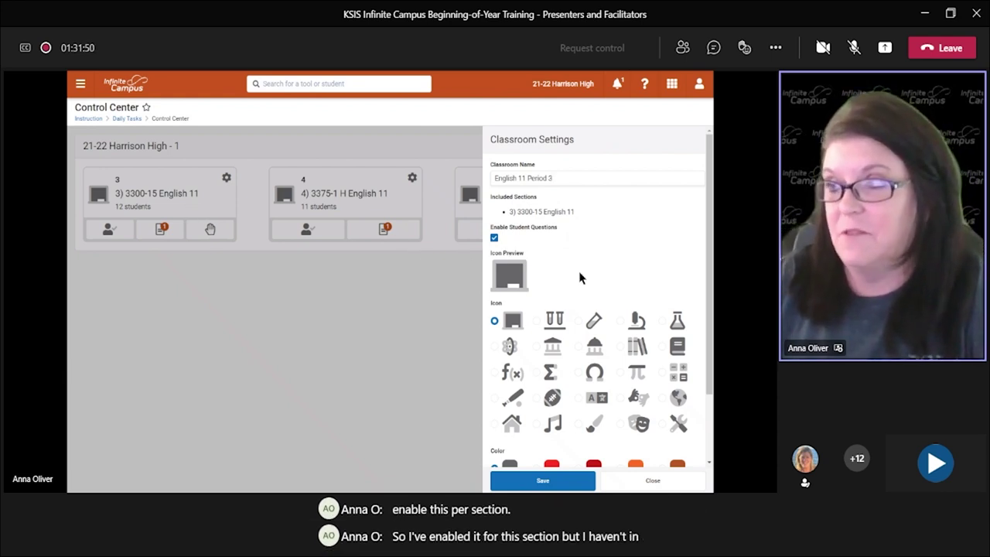
{"action": "scroll", "coordinate": [583, 274], "scroll_direction": "down", "scroll_amount": 1}
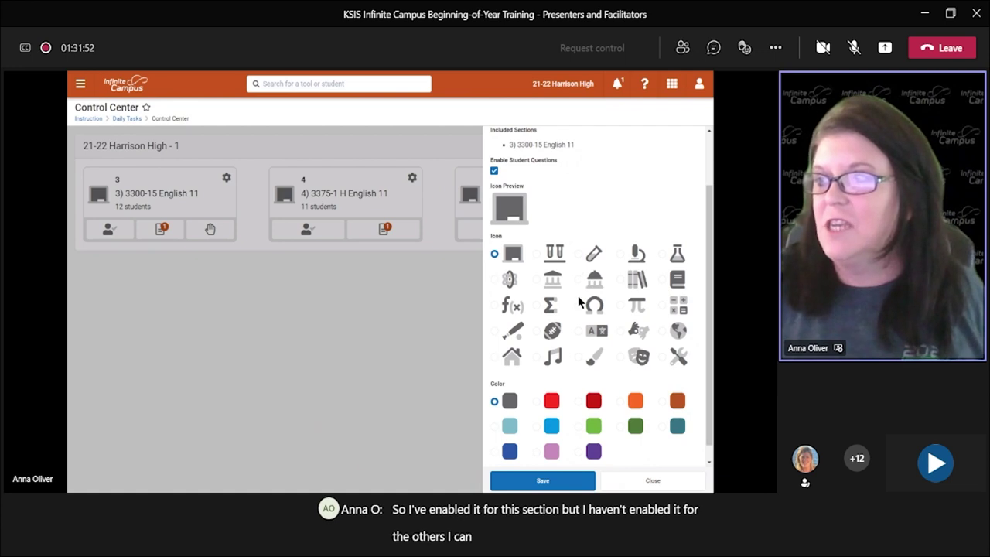
{"action": "left_click", "coordinate": [679, 281]}
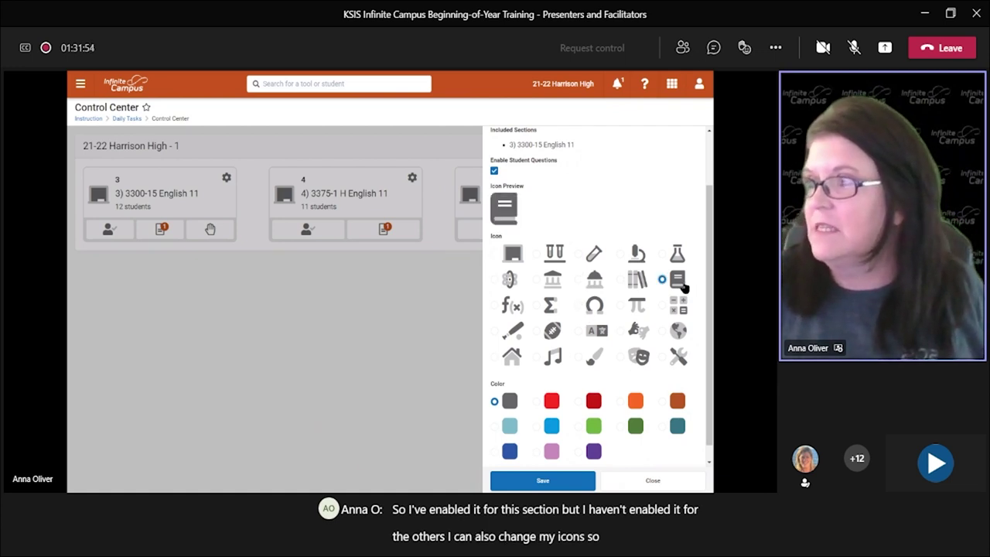
{"action": "left_click", "coordinate": [594, 401]}
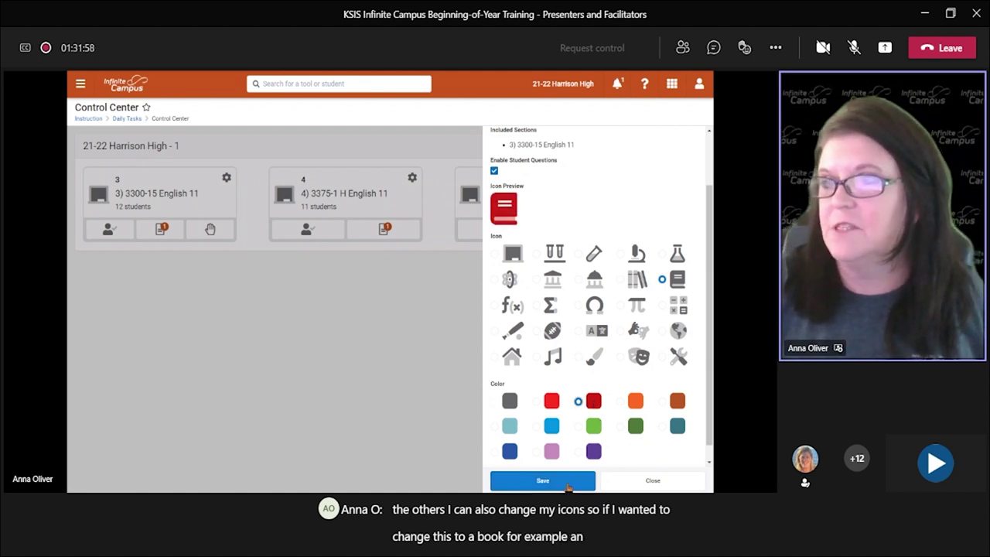
{"action": "left_click", "coordinate": [543, 481]}
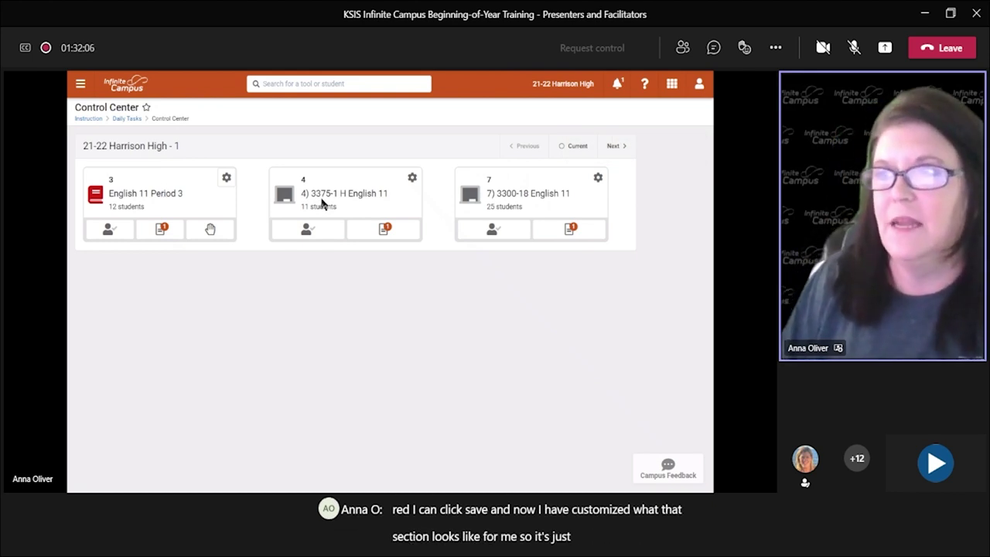
Step: Give 4) 3375-1 H English 11 a blue books icon and save its classroom settings
{"action": "left_click", "coordinate": [413, 179]}
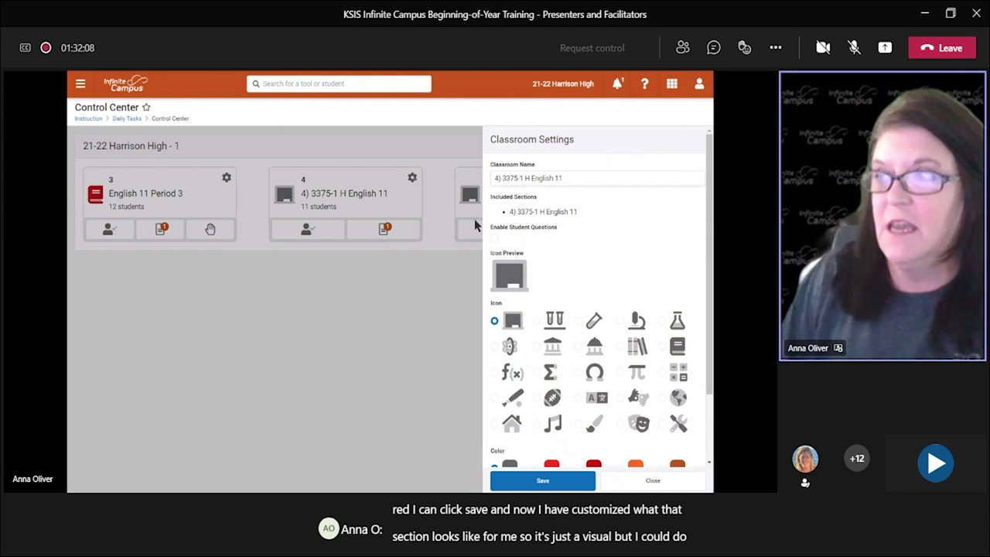
{"action": "left_click", "coordinate": [637, 347]}
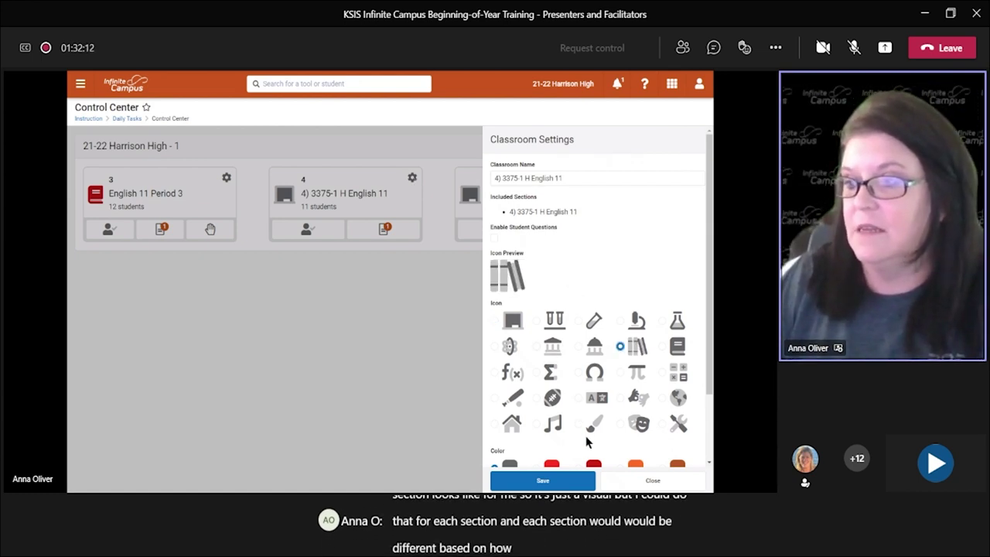
{"action": "scroll", "coordinate": [633, 372], "scroll_direction": "down", "scroll_amount": 2}
{"action": "left_click", "coordinate": [552, 411]}
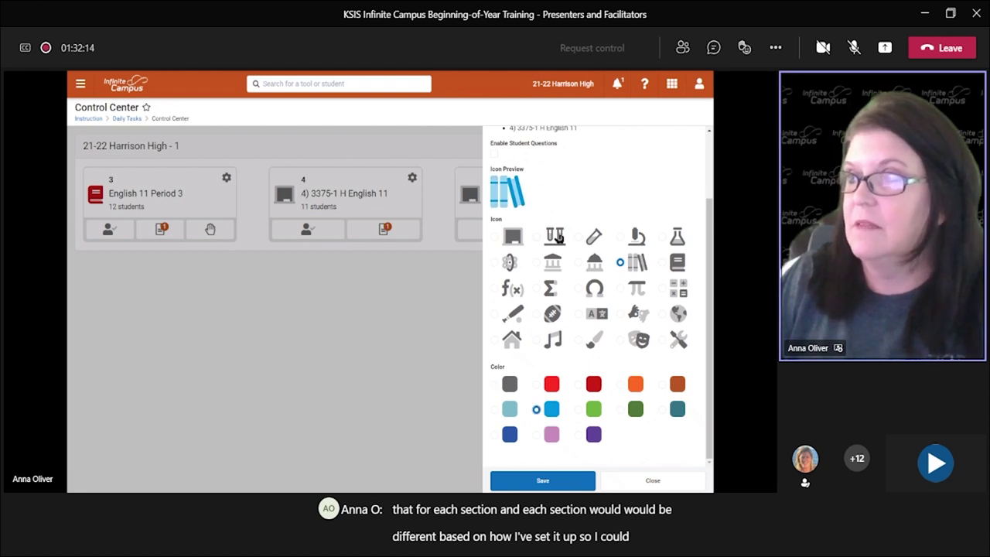
{"action": "scroll", "coordinate": [555, 238], "scroll_direction": "up", "scroll_amount": 2}
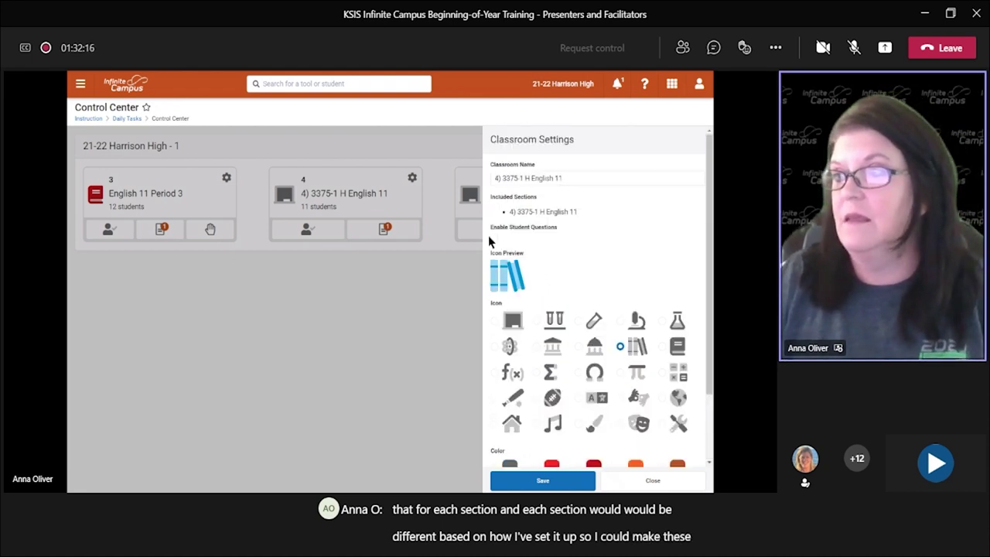
{"action": "left_click", "coordinate": [541, 479]}
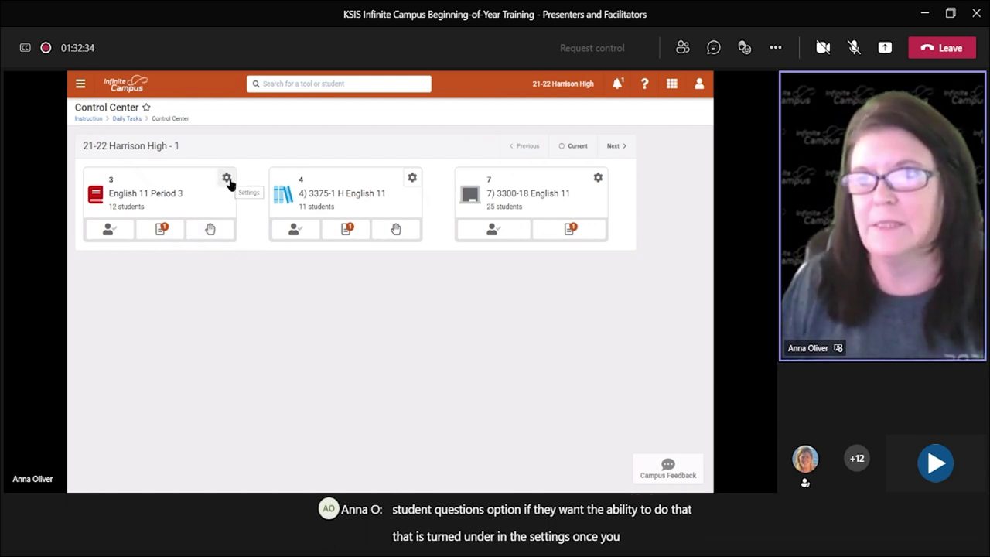
Step: Review English 11 Period 3's attendance roster and a student's details, then show its unscored assignments
{"action": "left_click", "coordinate": [109, 231]}
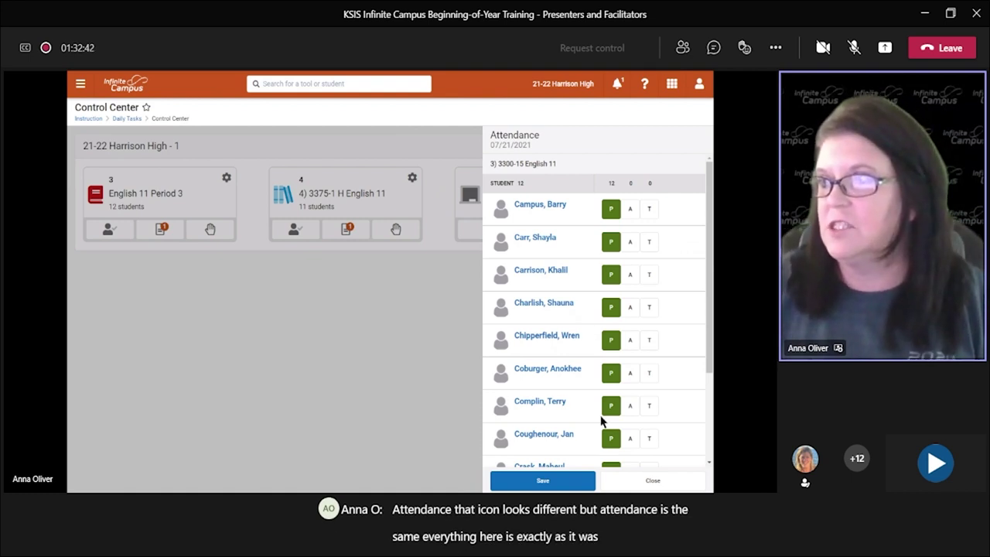
{"action": "left_click", "coordinate": [550, 204]}
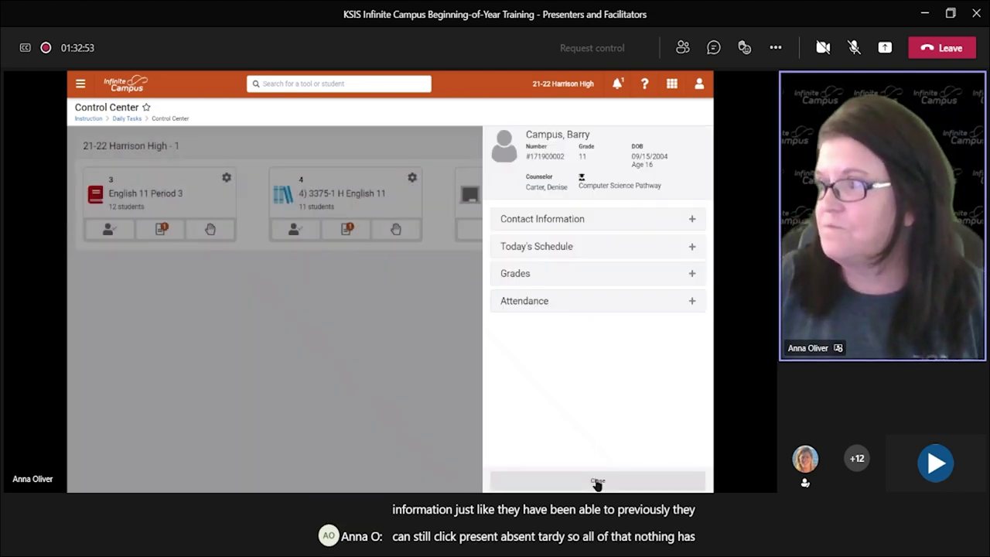
{"action": "left_click", "coordinate": [598, 481]}
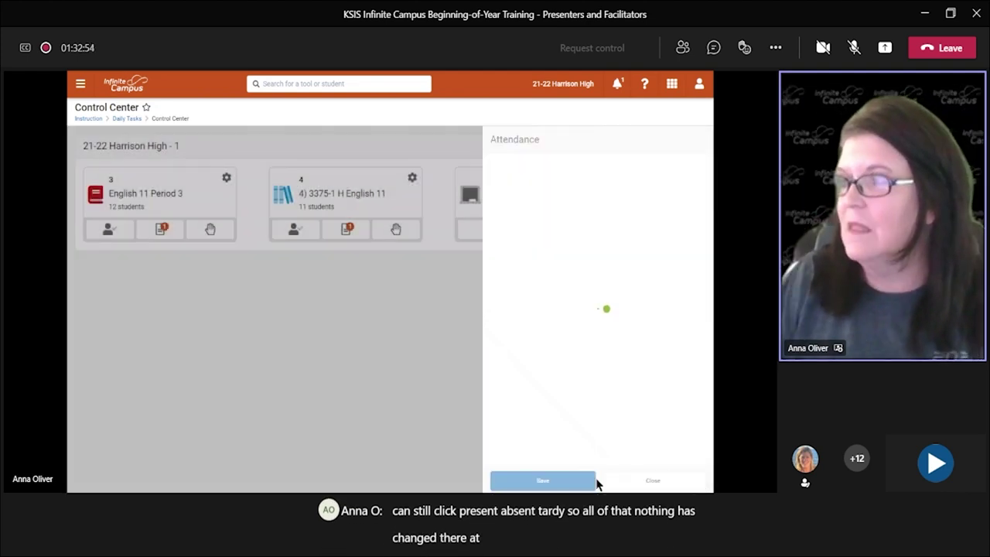
{"action": "left_click", "coordinate": [641, 482]}
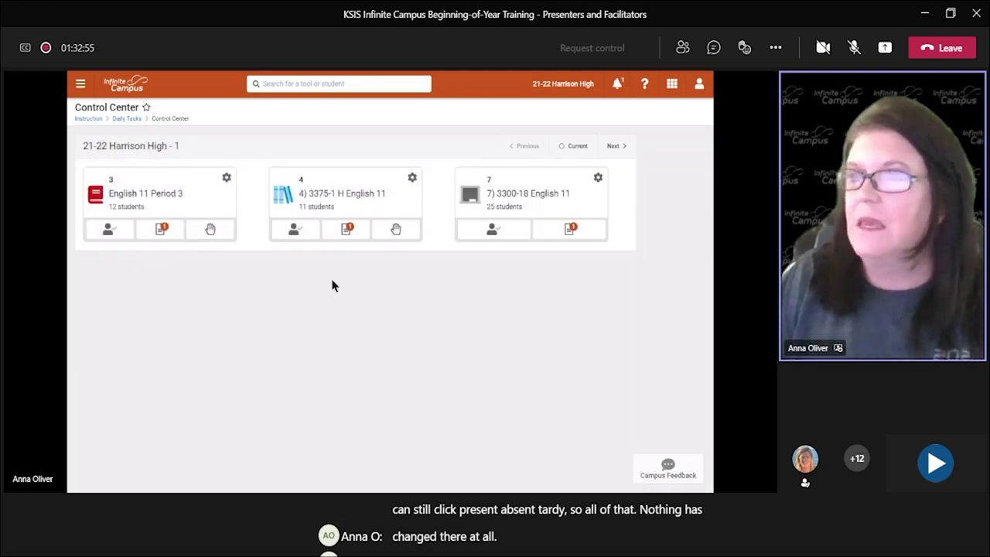
{"action": "left_click", "coordinate": [162, 231]}
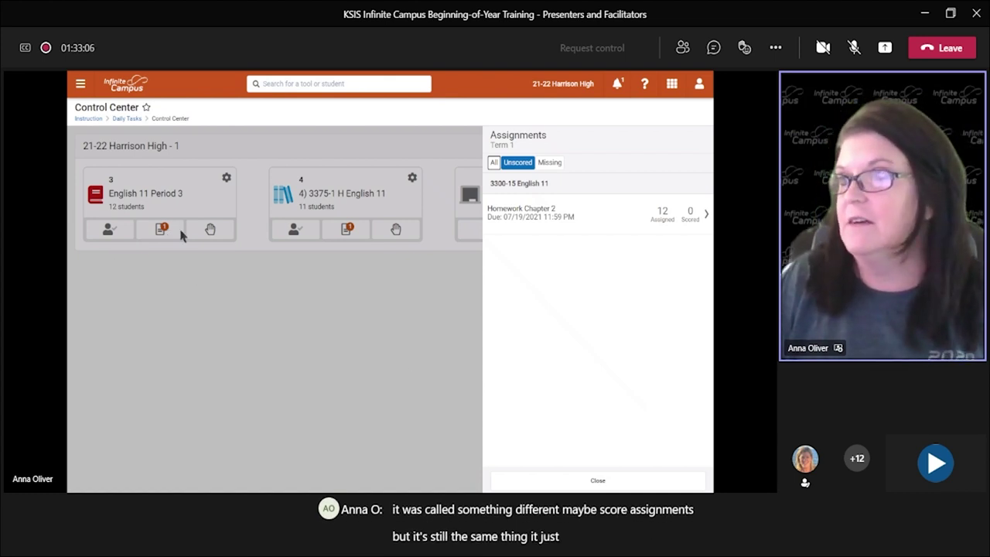
Step: View the Homework Chapter 2 scoring grid, then close it and the Assignments panel
{"action": "left_click", "coordinate": [552, 216]}
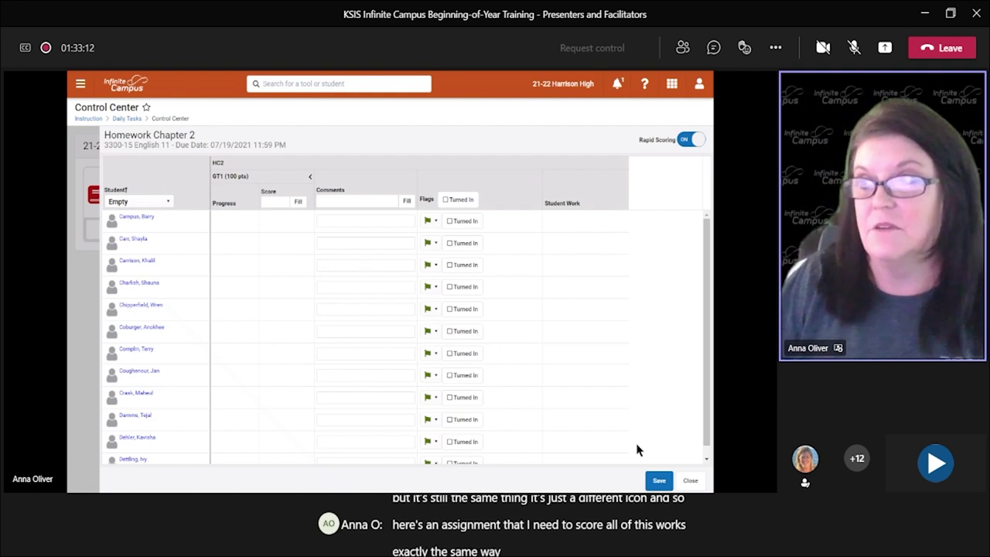
{"action": "left_click", "coordinate": [690, 481]}
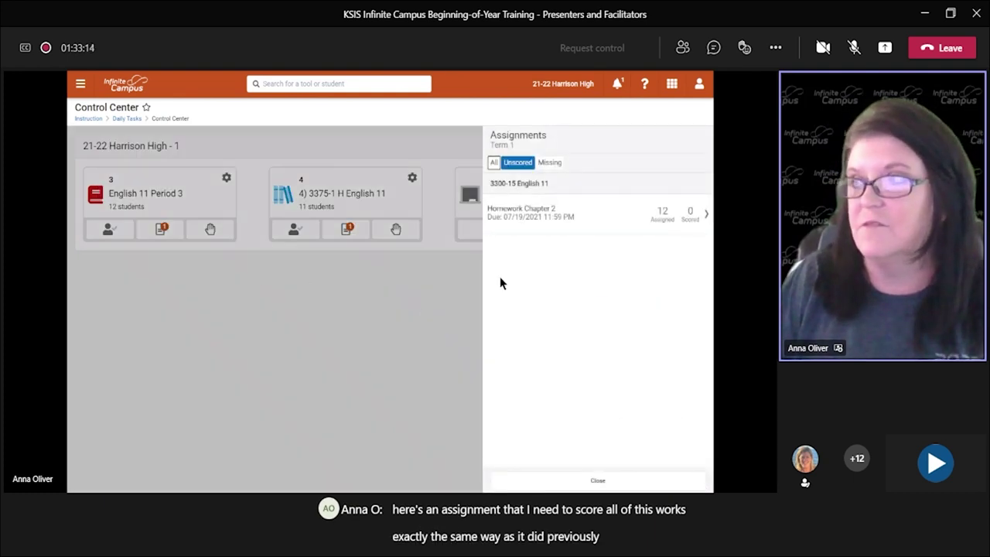
{"action": "left_click", "coordinate": [597, 480]}
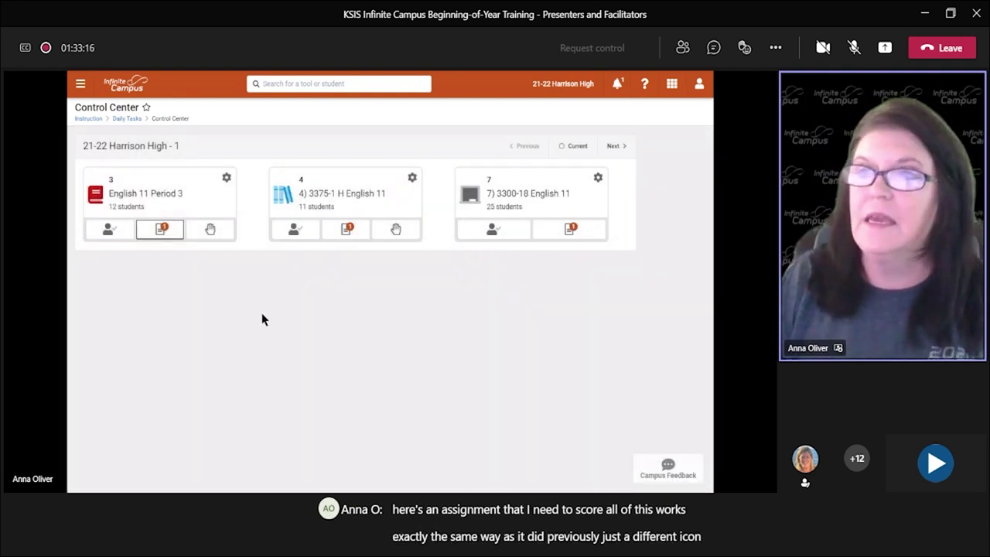
Step: Check English 11 Period 3's Questions list, find it empty, and close it
{"action": "left_click", "coordinate": [210, 231]}
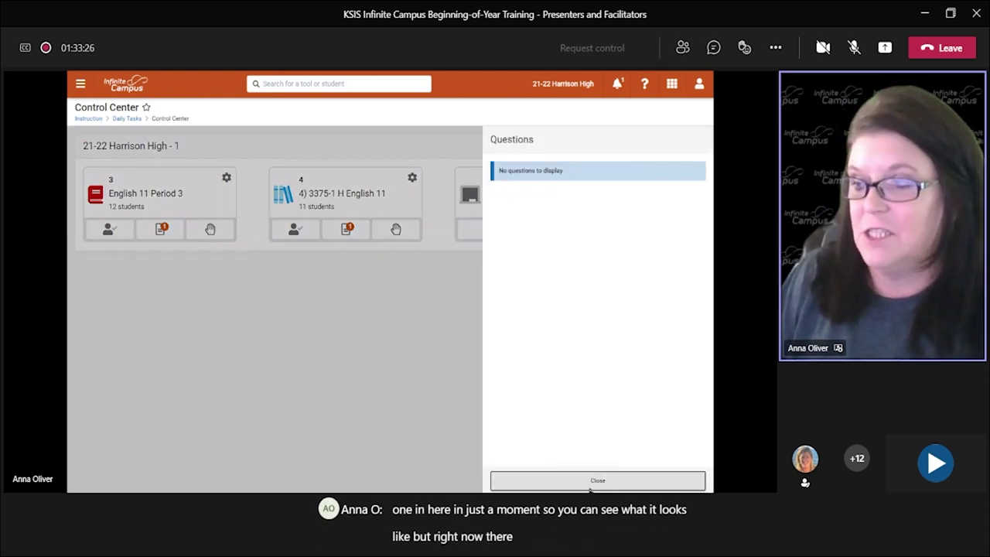
{"action": "left_click", "coordinate": [592, 481]}
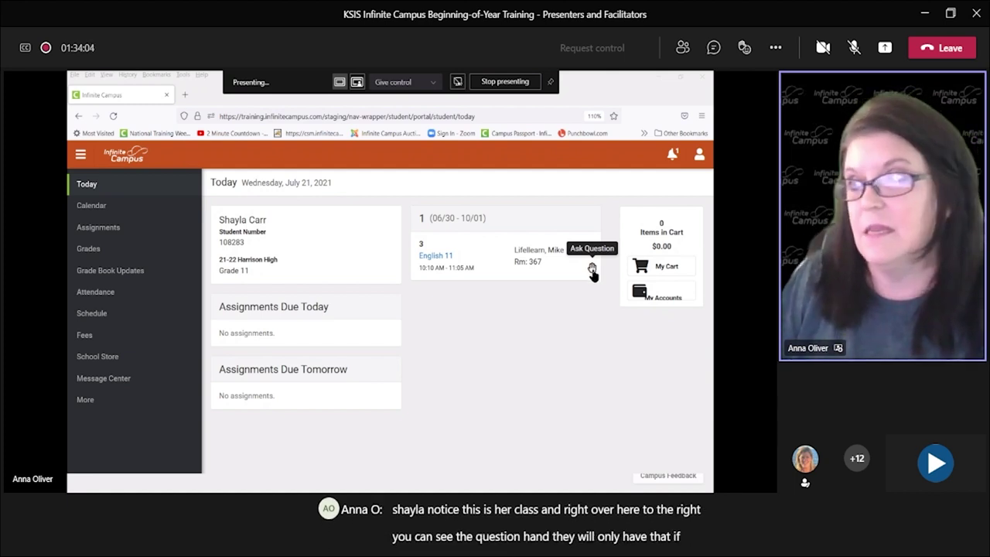
Step: As the student, ask about question 3 on the Chapter 2 homework, raise a hand, then minimise the window
{"action": "left_click", "coordinate": [592, 268]}
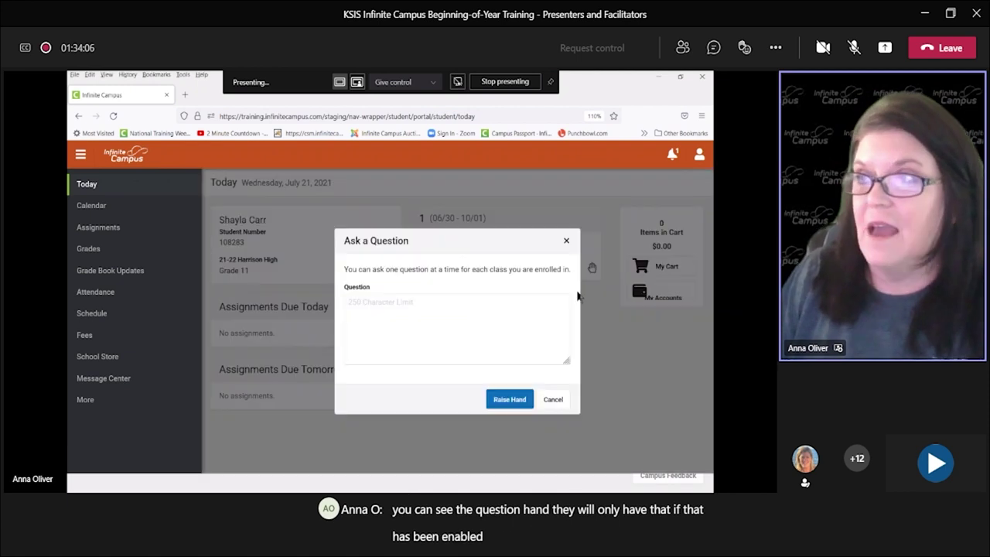
{"action": "left_click", "coordinate": [373, 306]}
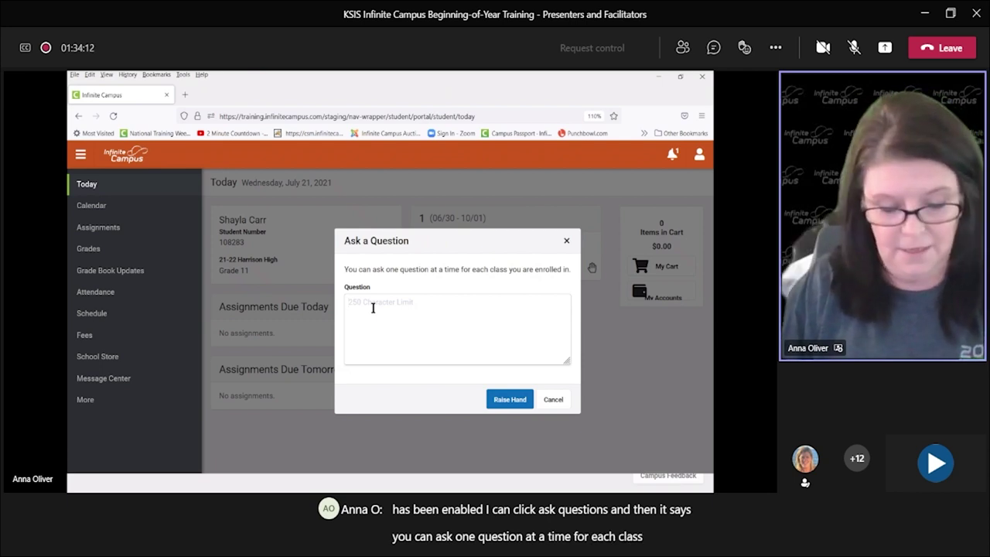
{"action": "type", "text": "Wh"}
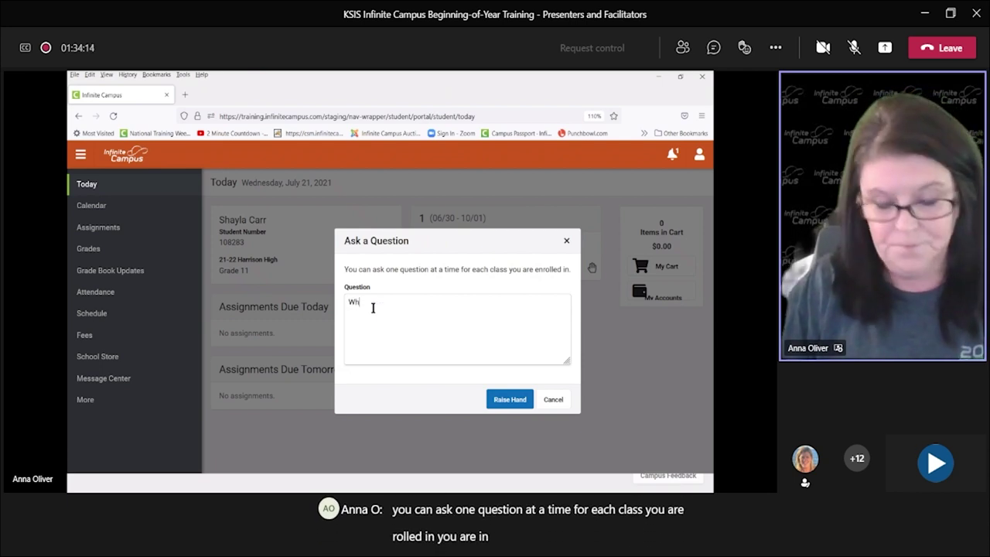
{"action": "type", "text": "at is the meaning of question 3 on the Chapter 2 homework?"}
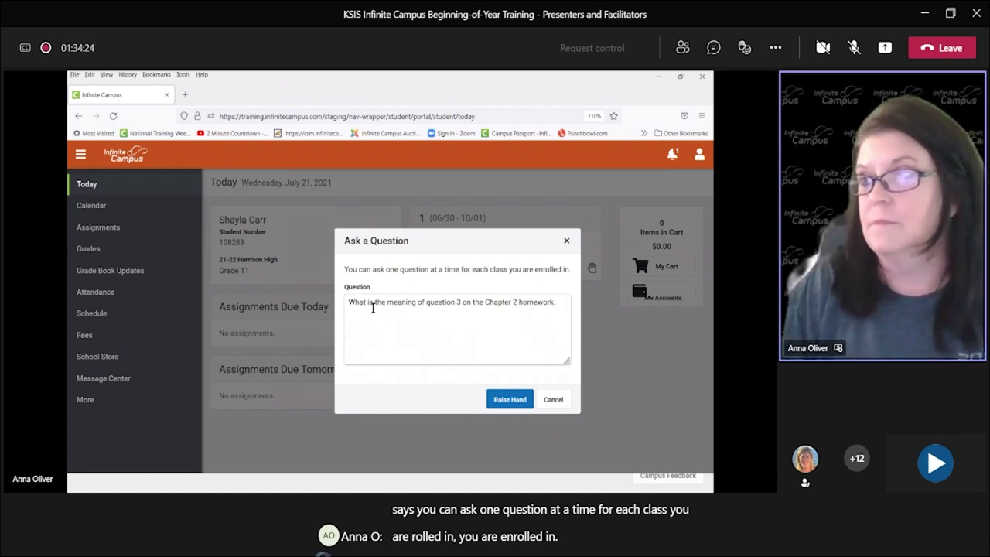
{"action": "key", "text": "BackSpace"}
{"action": "type", "text": "?"}
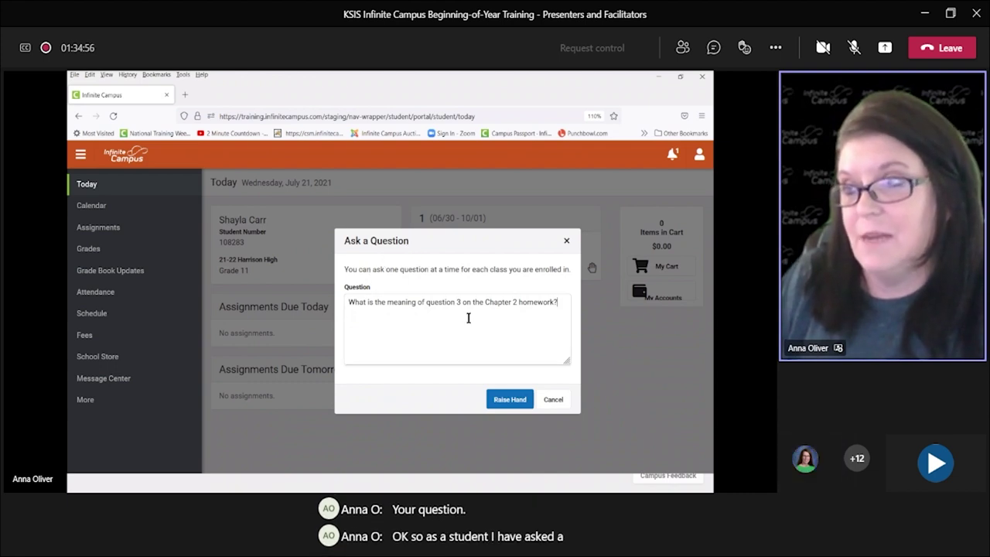
{"action": "left_click", "coordinate": [501, 405]}
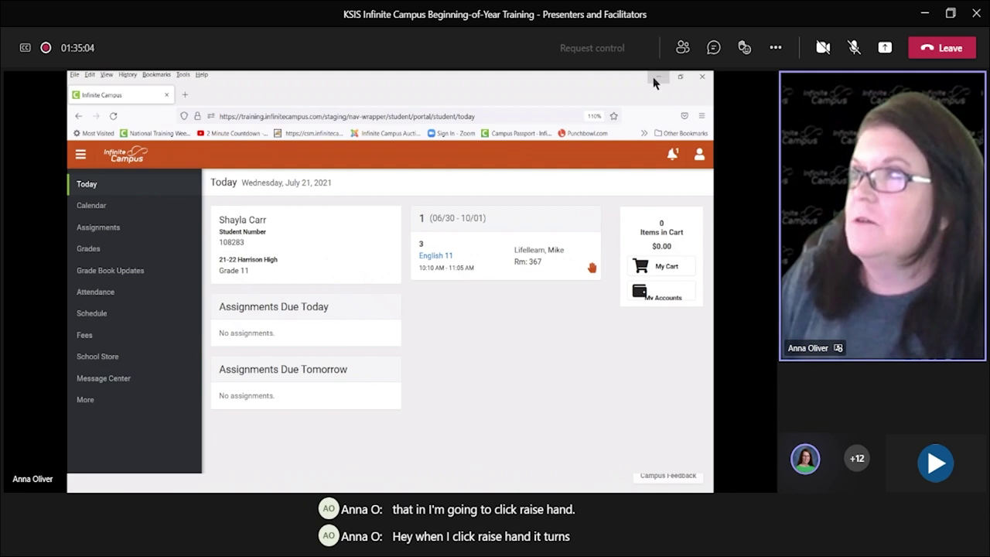
{"action": "key", "text": "super+Down"}
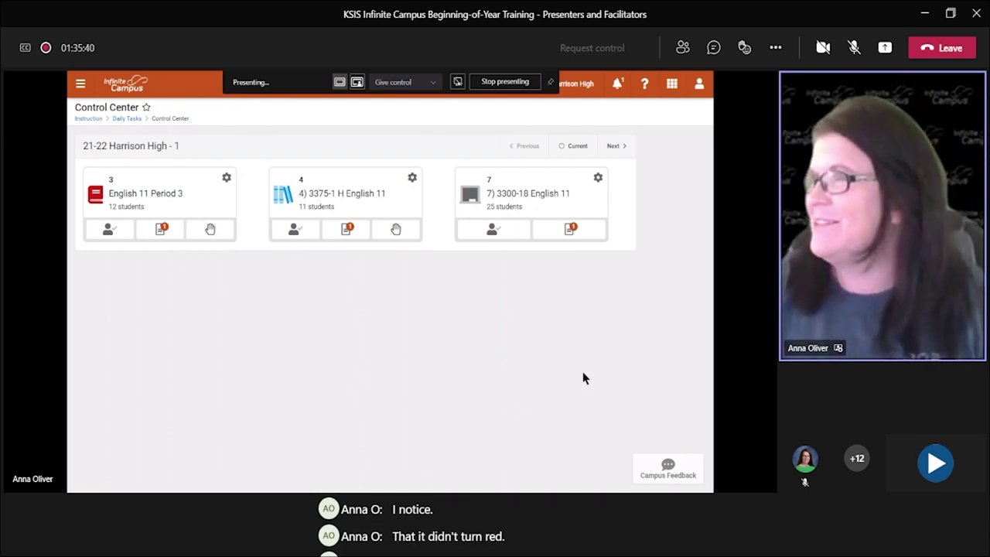
Step: Log the teacher off and back in to refresh the English 11 Period 3 card
{"action": "left_click", "coordinate": [700, 86]}
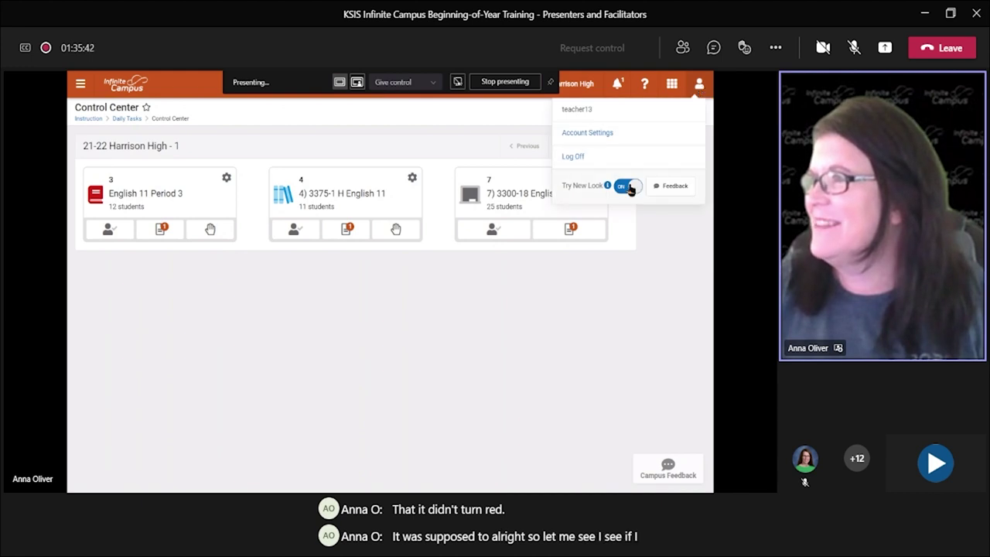
{"action": "left_click", "coordinate": [573, 157]}
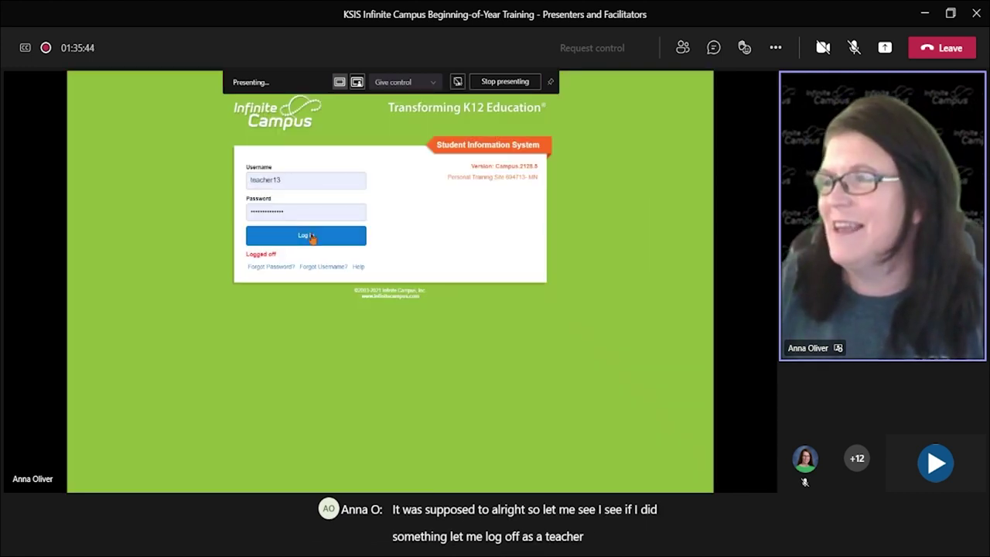
{"action": "key", "text": "Return"}
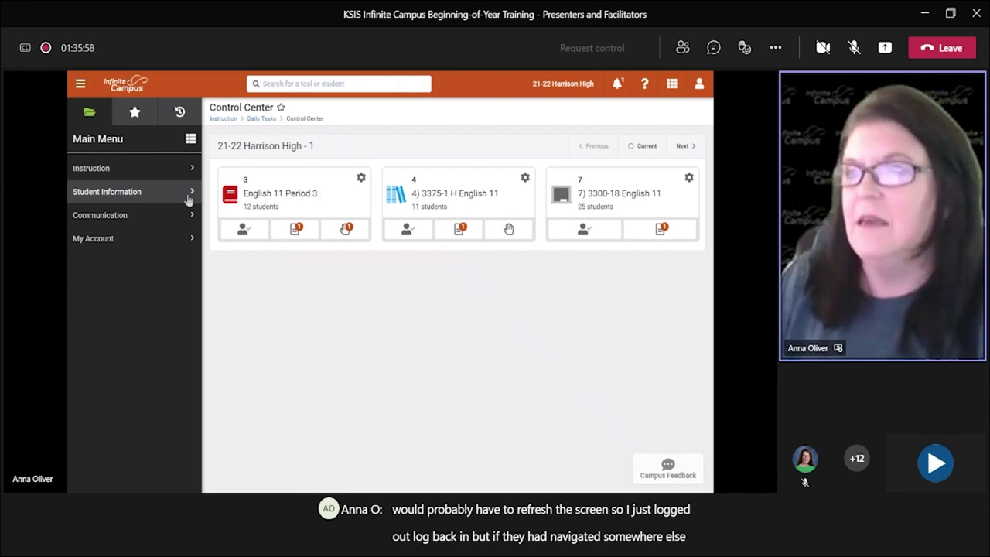
Step: From Period 3's Questions panel, send a reply to the Chapter 2 homework question, then close the panel
{"action": "left_click", "coordinate": [346, 233]}
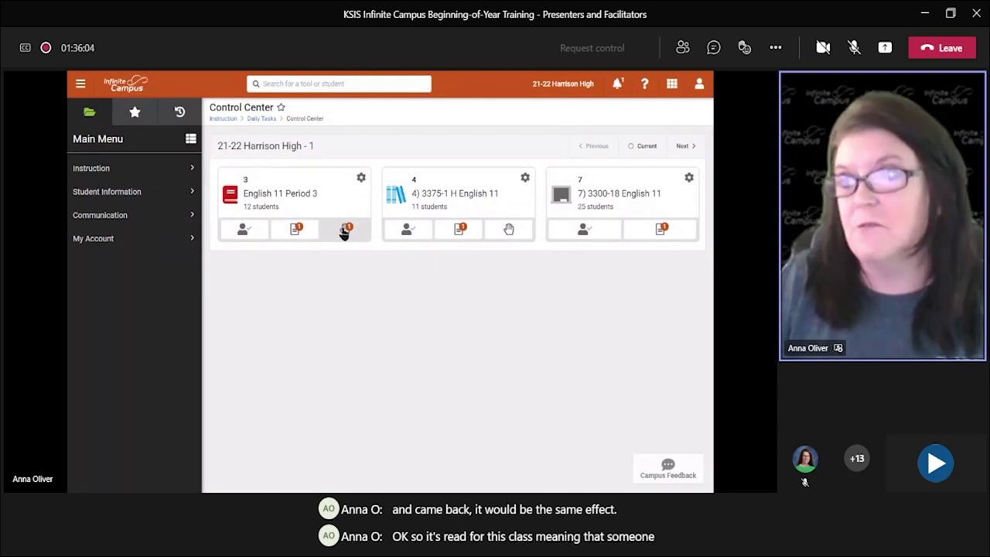
{"action": "left_click", "coordinate": [346, 232]}
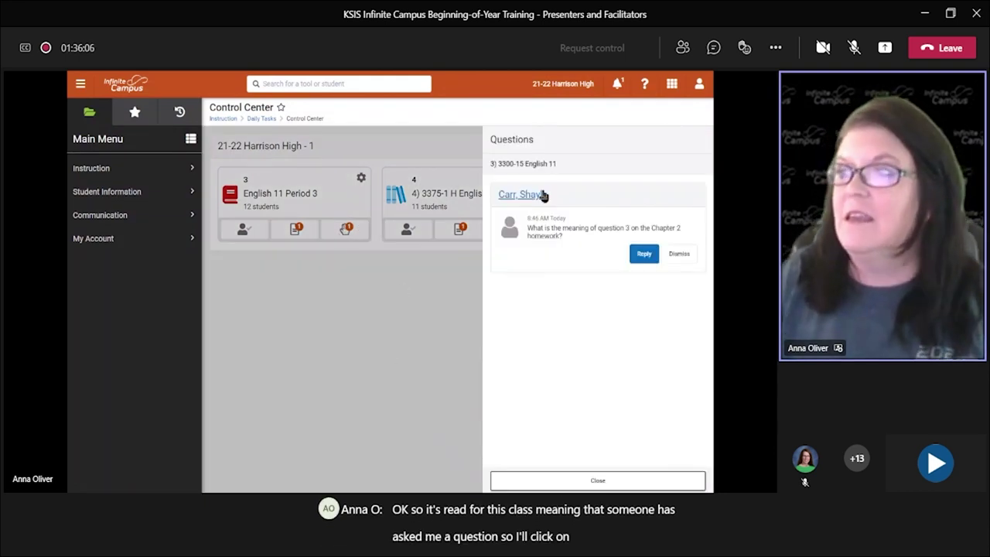
{"action": "left_click", "coordinate": [642, 254]}
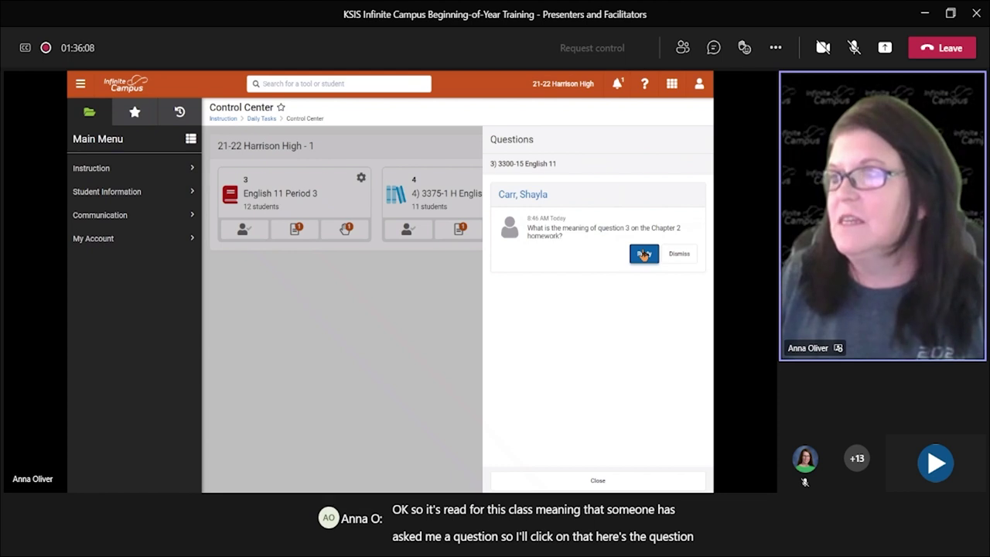
{"action": "left_click", "coordinate": [612, 273]}
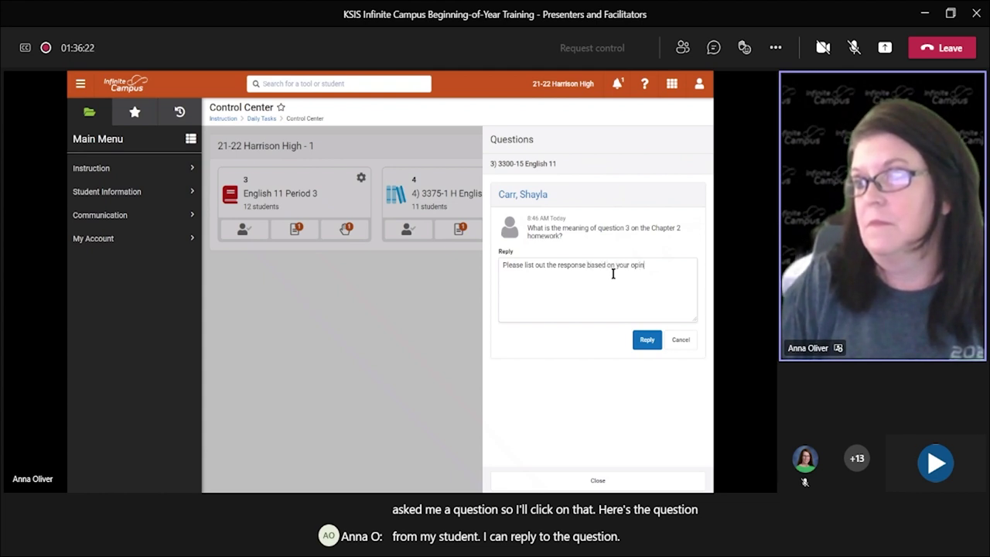
{"action": "type", "text": "."}
{"action": "left_click", "coordinate": [652, 346]}
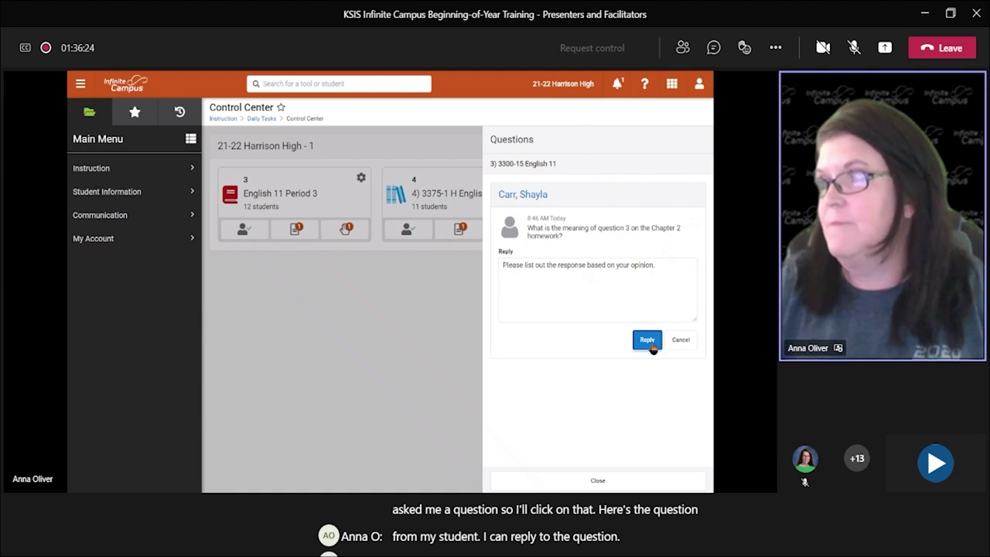
{"action": "left_click", "coordinate": [598, 480]}
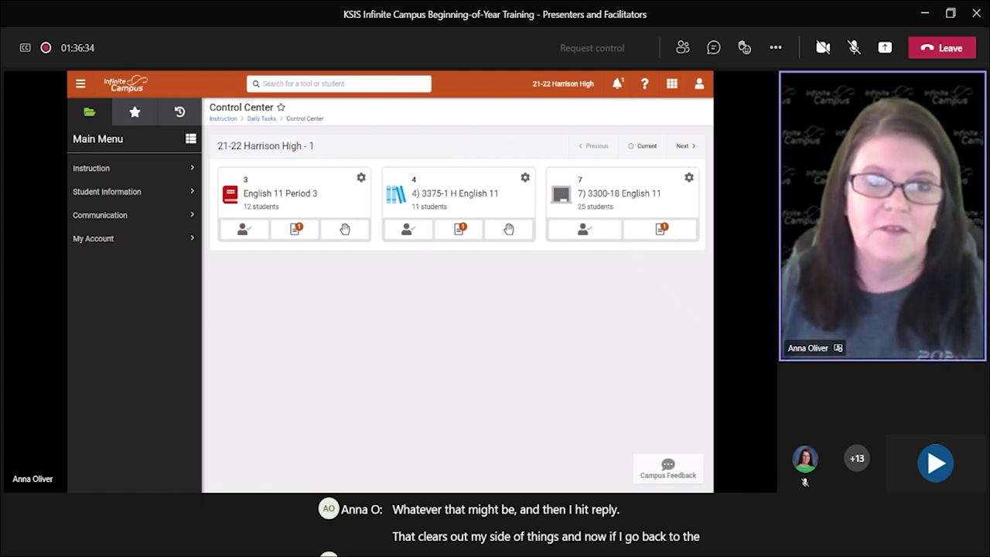
Step: Maximise the student portal on its Today page and dismiss the Ask Questions notice
{"action": "left_click_drag", "start_coordinate": [68, 109], "coordinate": [434, 88]}
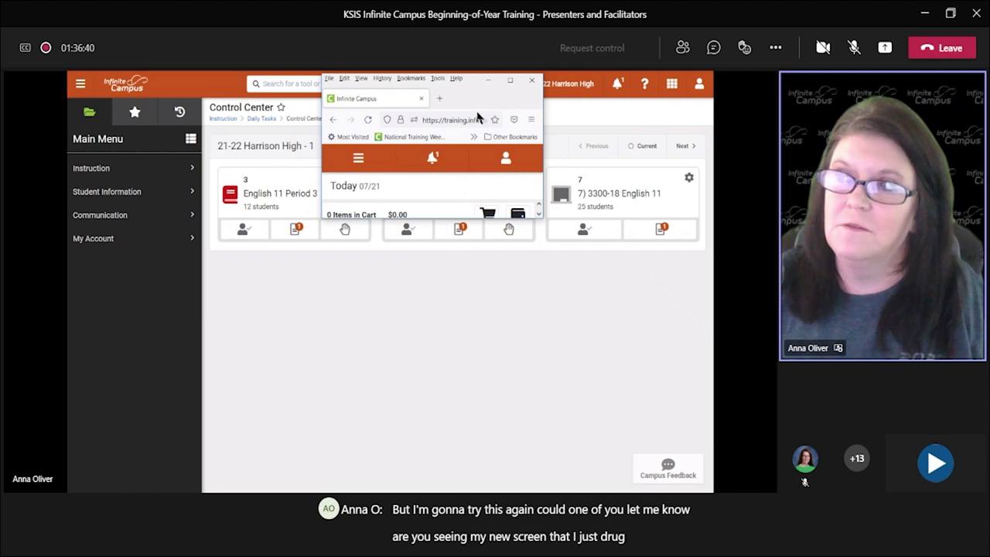
{"action": "left_click", "coordinate": [510, 80]}
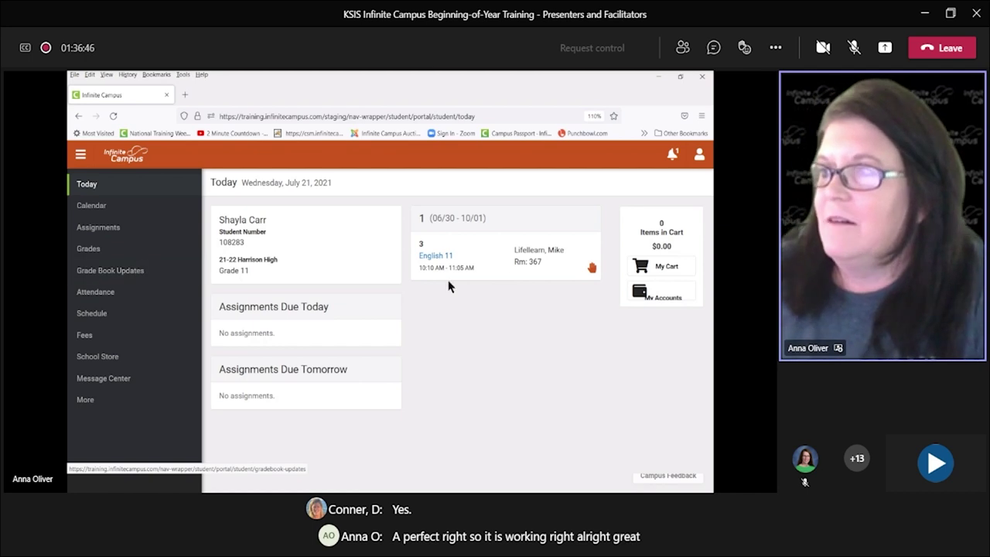
{"action": "left_click", "coordinate": [100, 210]}
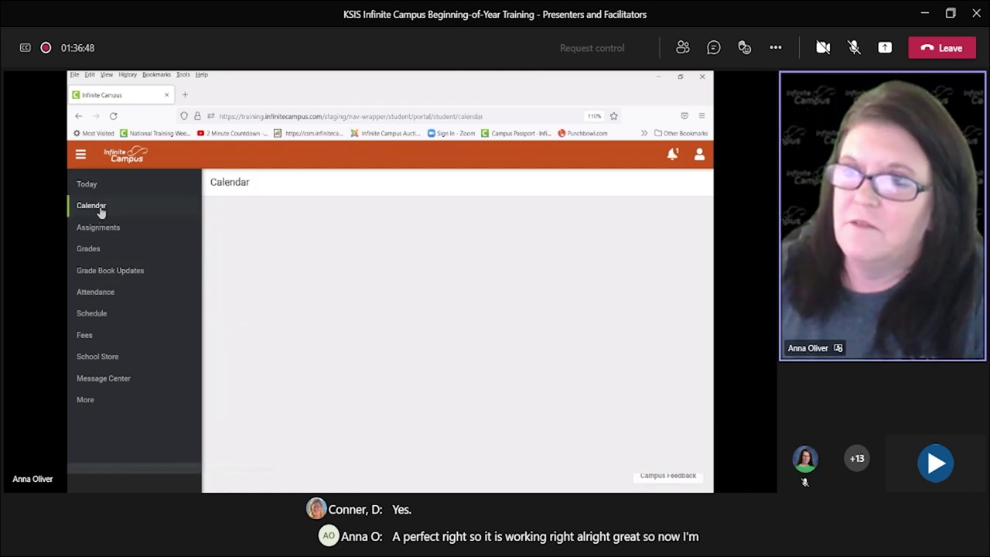
{"action": "left_click", "coordinate": [92, 186]}
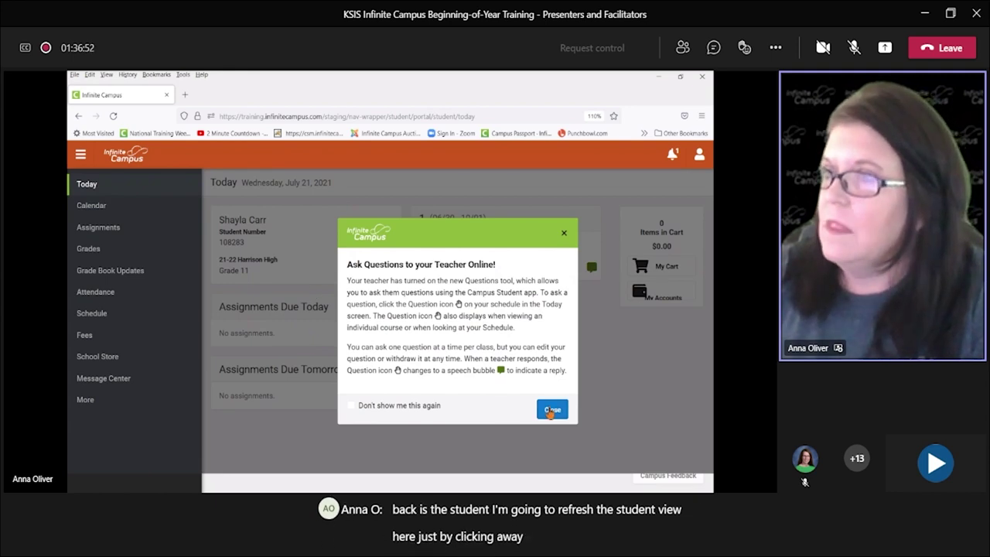
{"action": "left_click", "coordinate": [549, 410]}
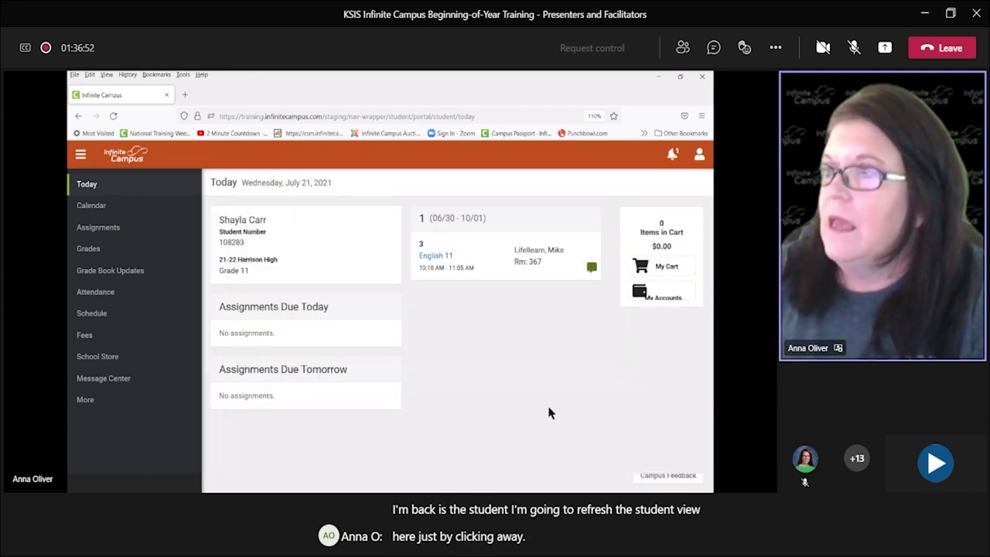
Step: View the teacher's reply on English 11, mark the question resolved, and minimise the portal
{"action": "left_click", "coordinate": [591, 268]}
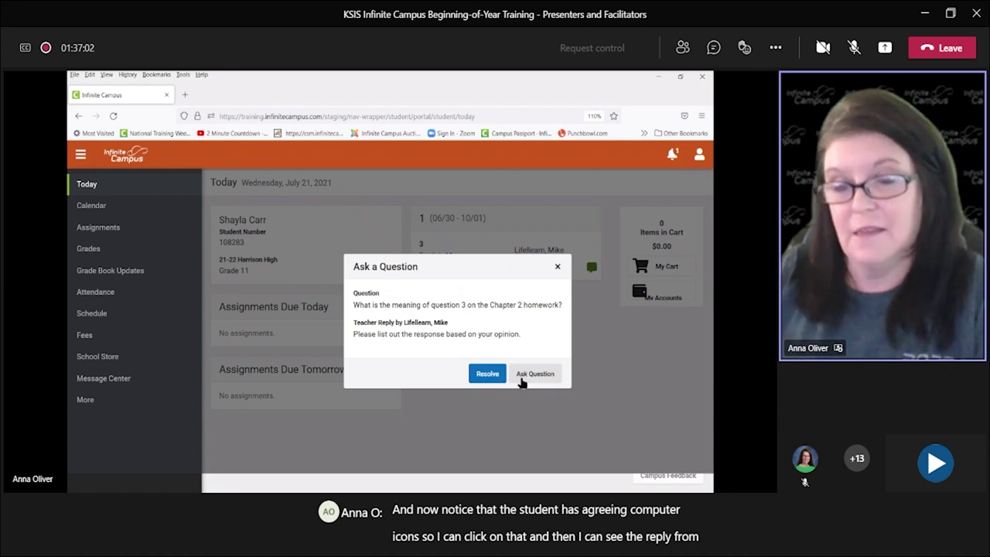
{"action": "left_click", "coordinate": [486, 375]}
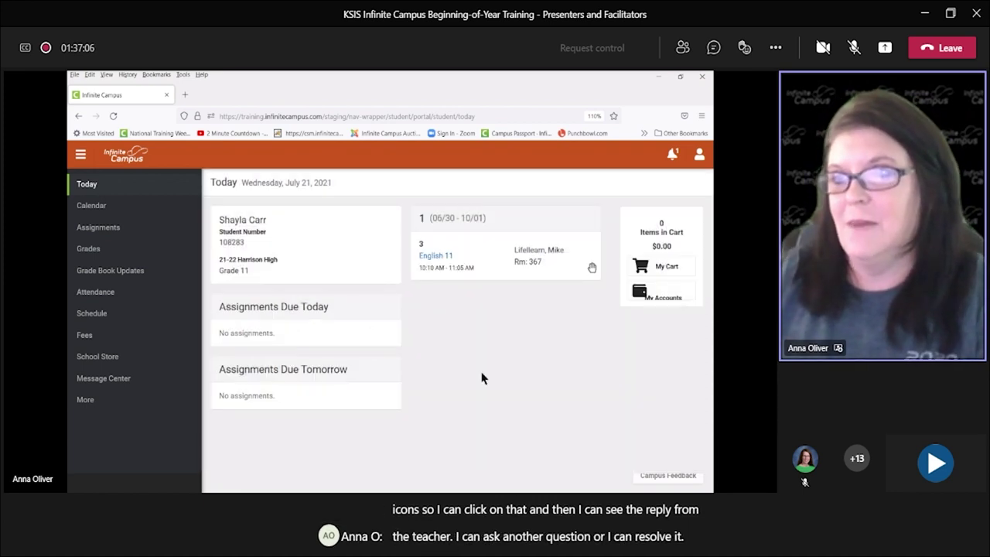
{"action": "key", "text": "super+Down"}
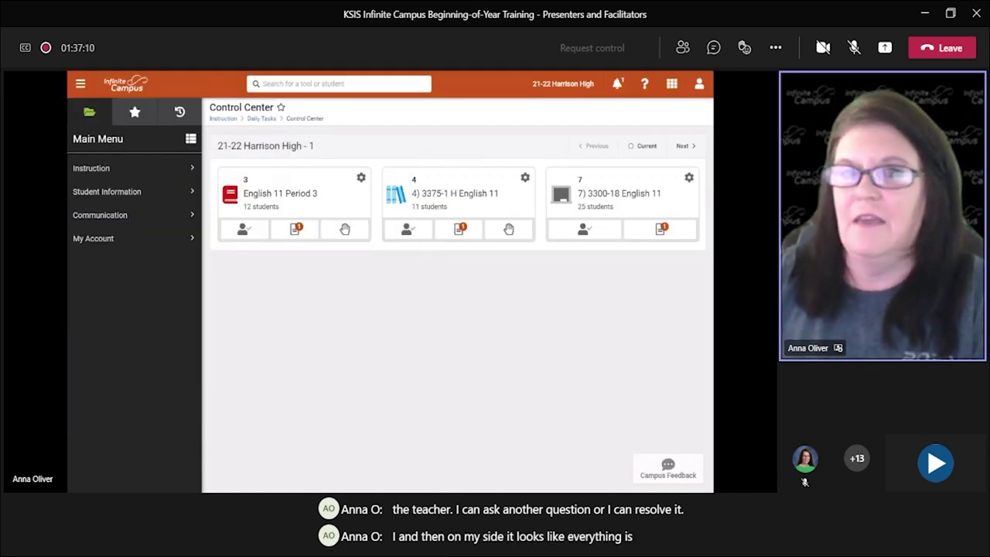
Step: Open English 11 Period 3's Classroom Settings from the Control Center, then close them unchanged
{"action": "left_click", "coordinate": [261, 120]}
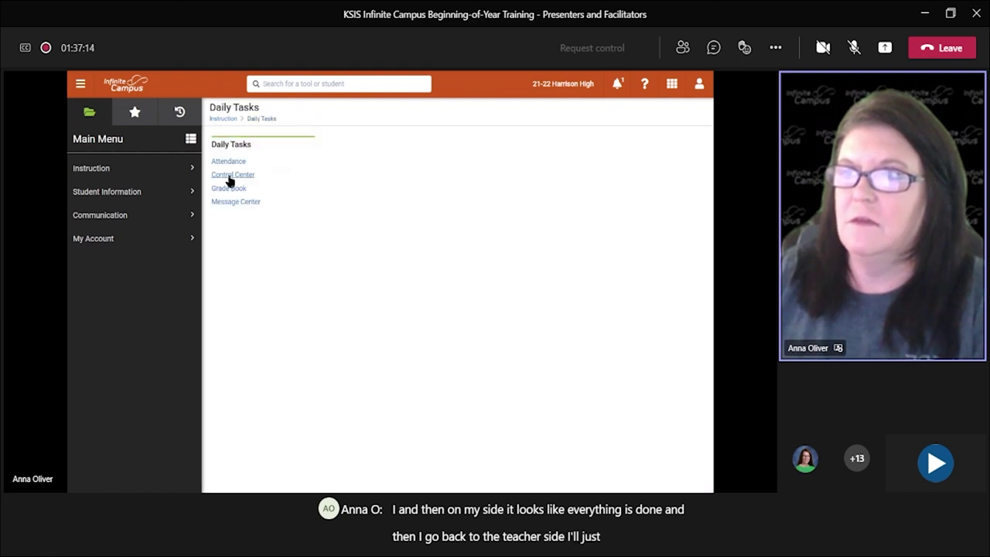
{"action": "left_click", "coordinate": [230, 176]}
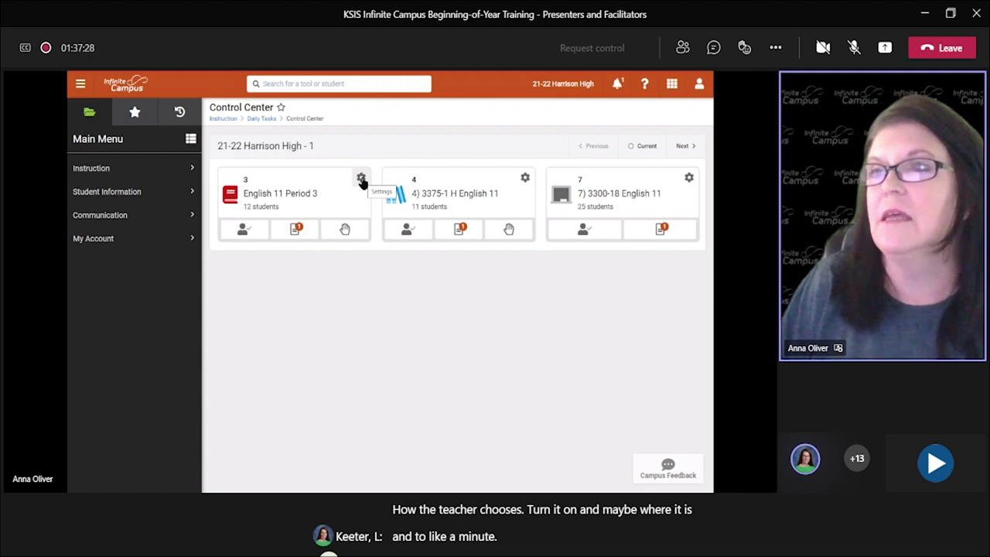
{"action": "left_click", "coordinate": [360, 180]}
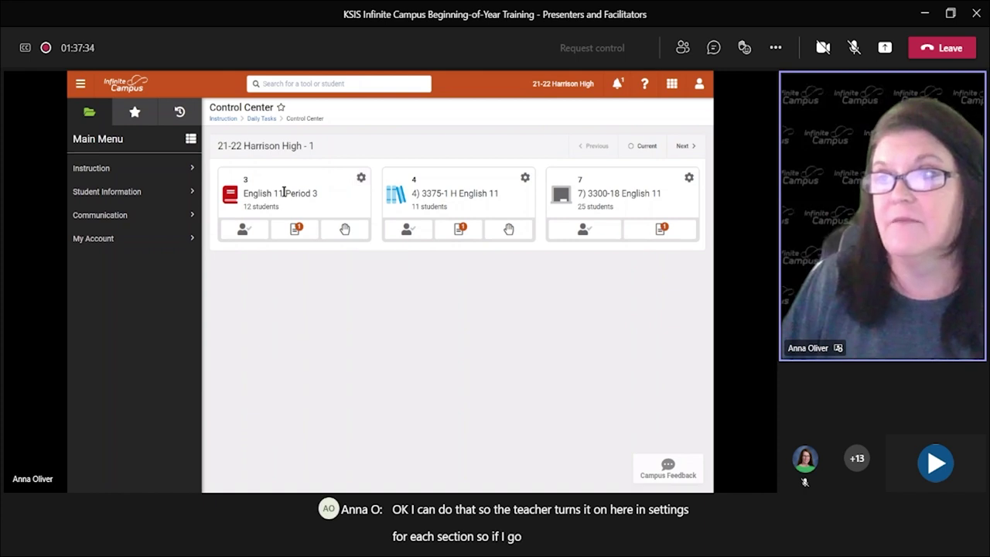
{"action": "left_click_drag", "start_coordinate": [249, 196], "coordinate": [332, 198]}
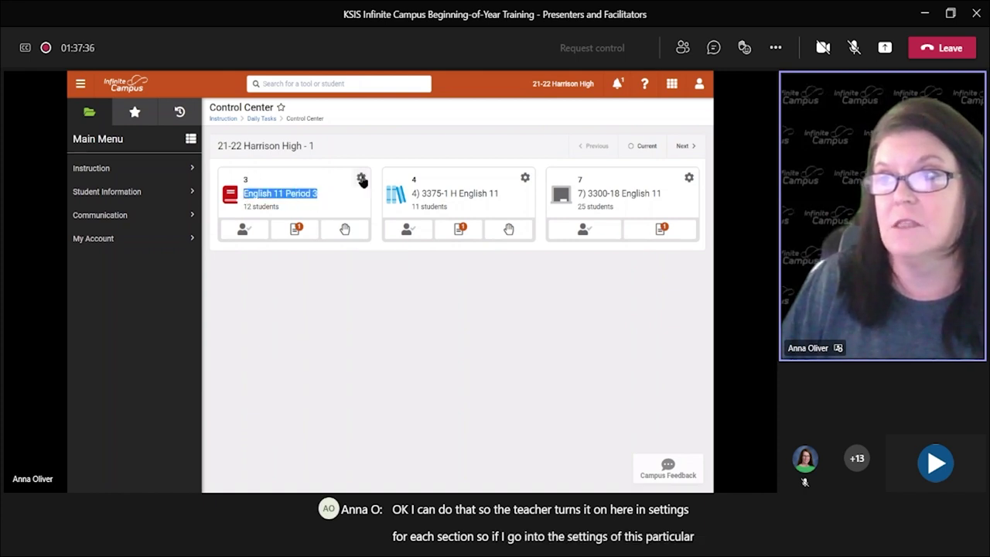
{"action": "left_click", "coordinate": [362, 179]}
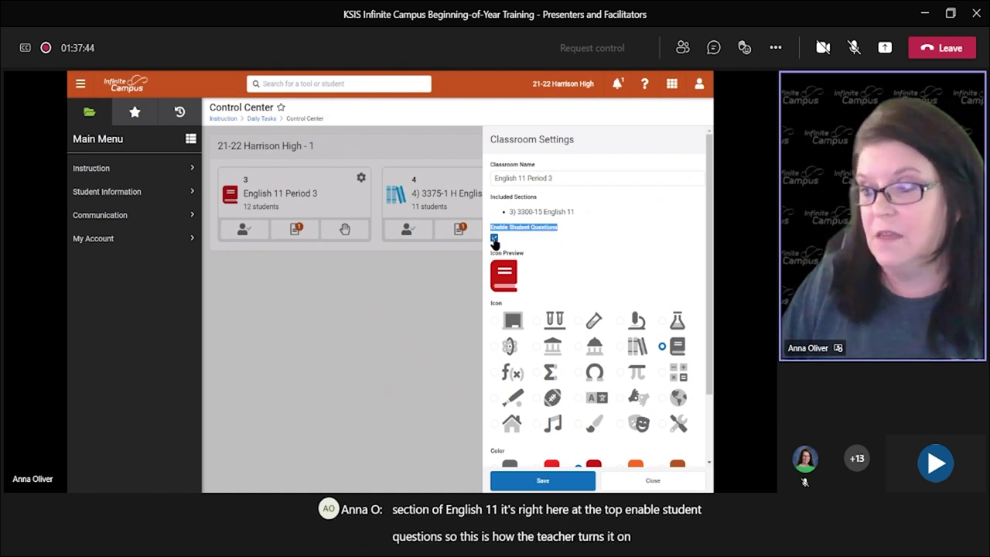
{"action": "left_click", "coordinate": [653, 481]}
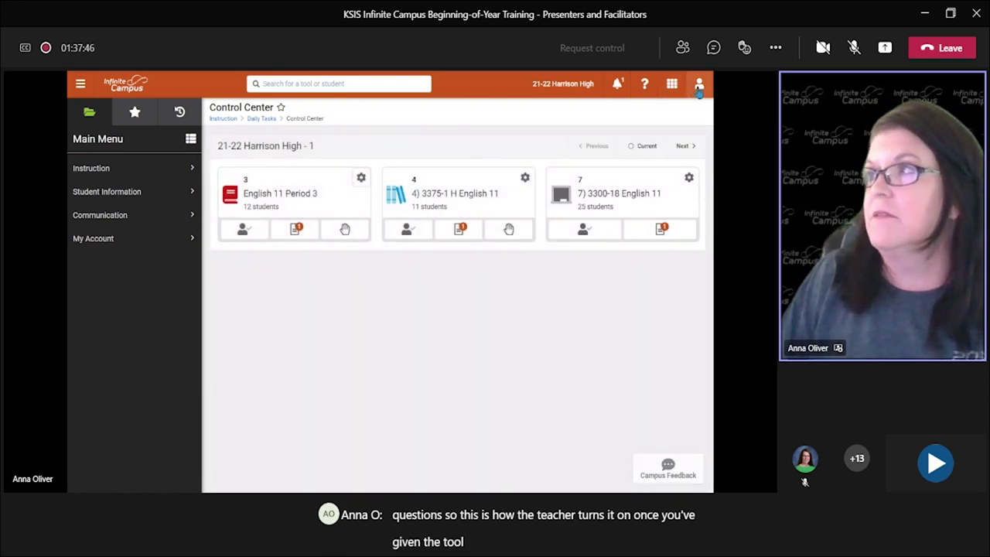
Step: Log the teacher off and sign in using the saved admin login
{"action": "left_click", "coordinate": [700, 87]}
{"action": "left_click", "coordinate": [573, 157]}
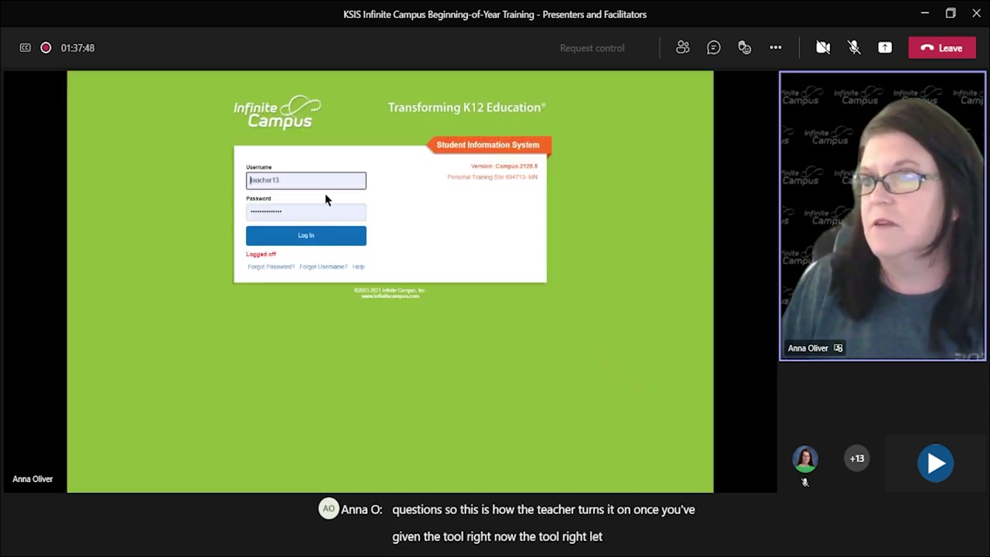
{"action": "left_click", "coordinate": [321, 182]}
{"action": "key", "text": "ctrl+a"}
{"action": "type", "text": "a"}
{"action": "key", "text": "Down"}
{"action": "key", "text": "Return"}
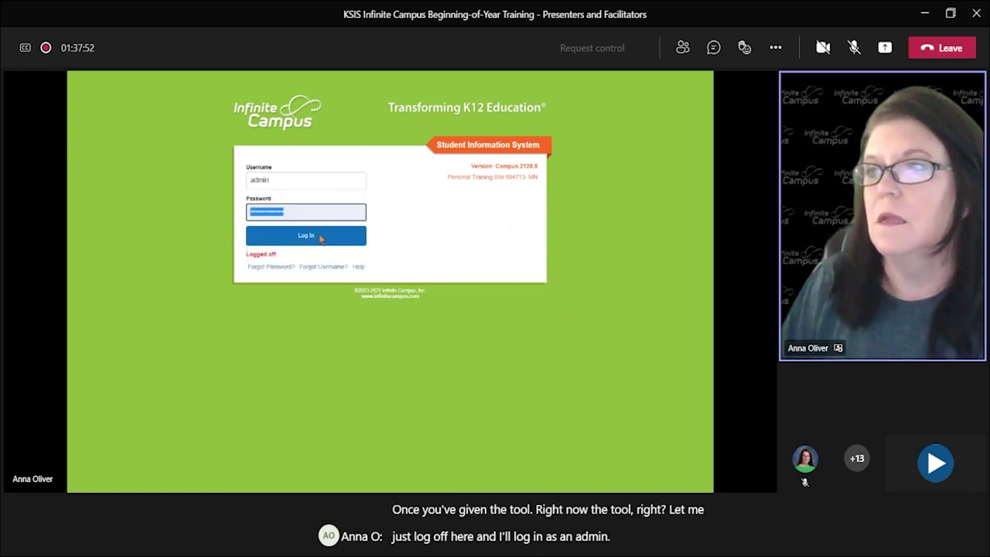
{"action": "left_click", "coordinate": [321, 236]}
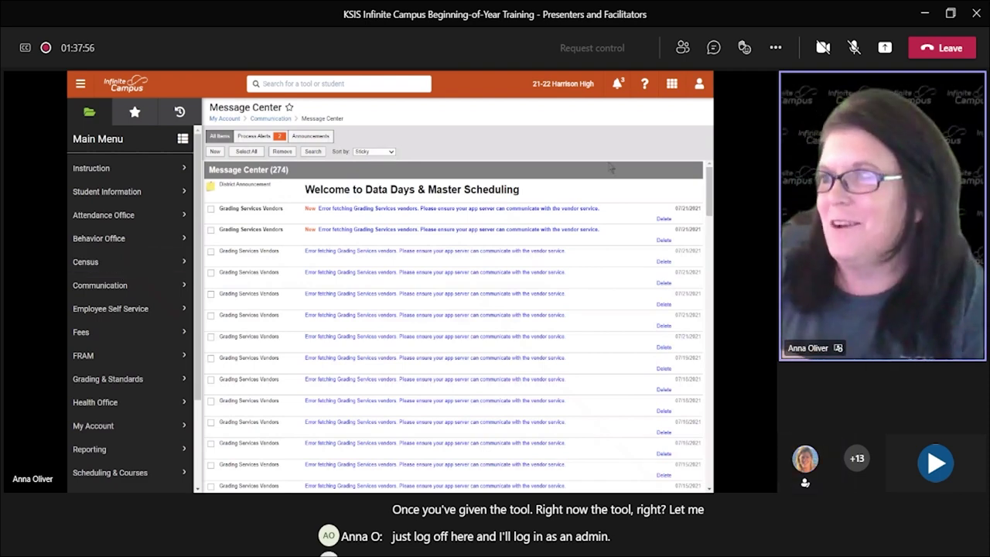
Step: Turn off the admin's new look and dismiss the feedback form
{"action": "left_click", "coordinate": [699, 84]}
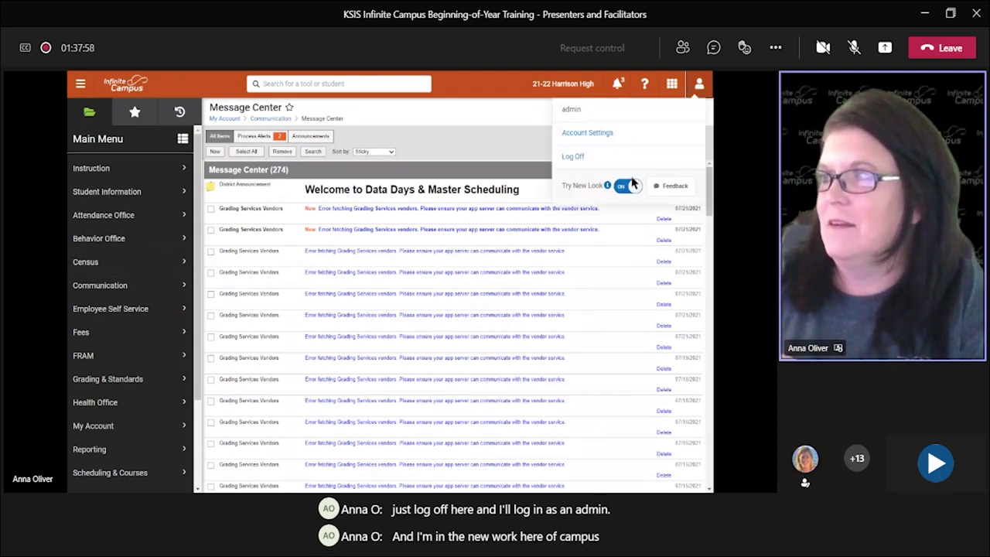
{"action": "left_click", "coordinate": [621, 186]}
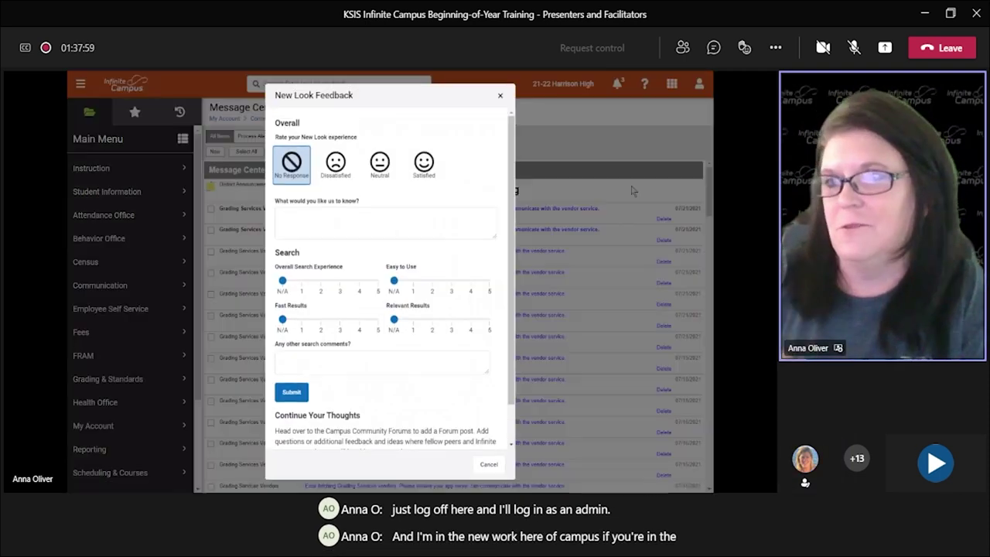
{"action": "left_click", "coordinate": [489, 464]}
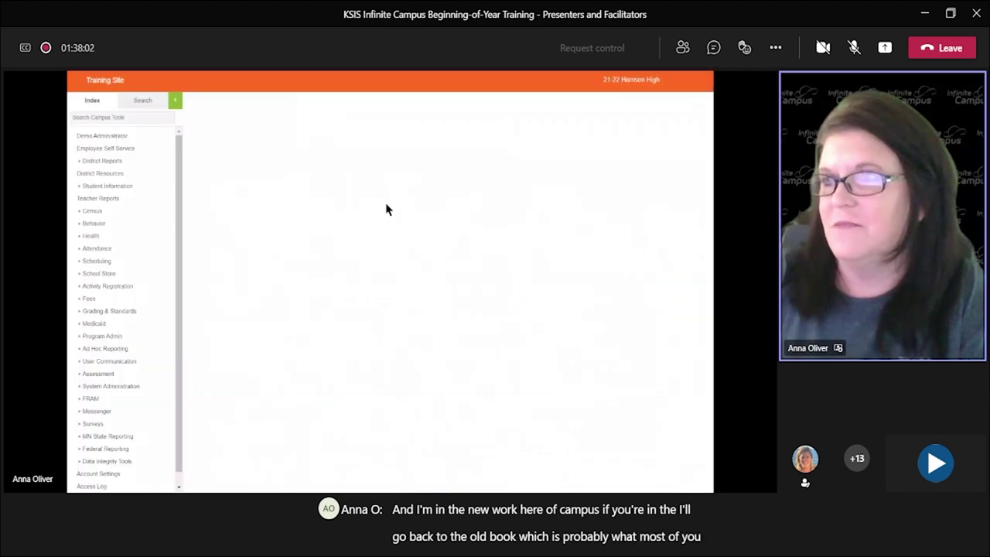
Step: Run a Group search listing all user groups and open _All Teachers
{"action": "left_click", "coordinate": [146, 107]}
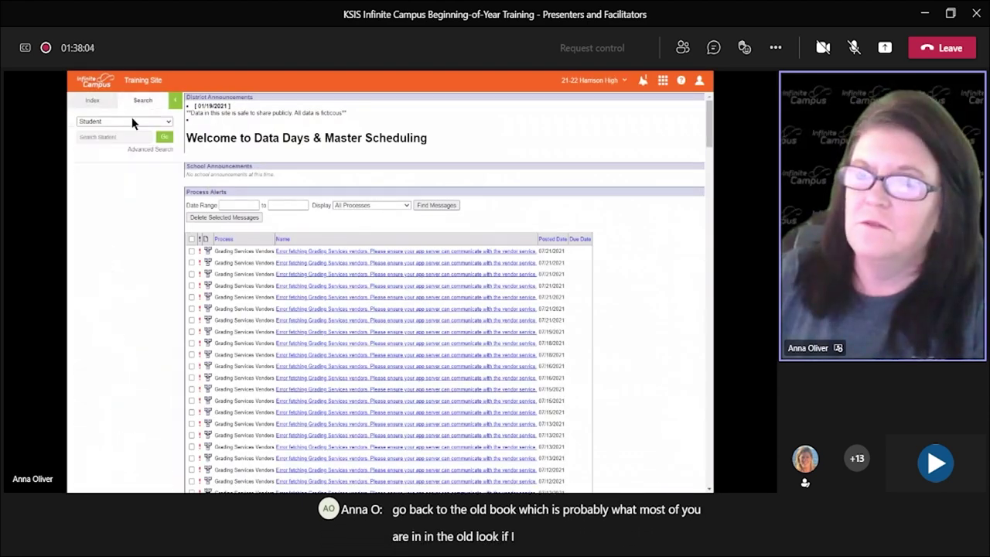
{"action": "left_click", "coordinate": [134, 121]}
{"action": "left_click", "coordinate": [133, 208]}
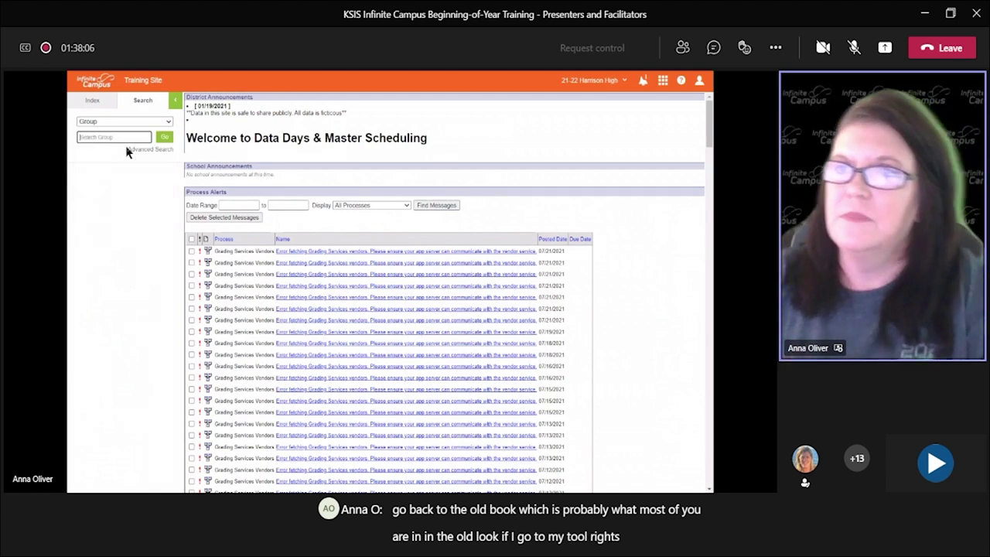
{"action": "left_click", "coordinate": [132, 136]}
{"action": "left_click", "coordinate": [164, 138]}
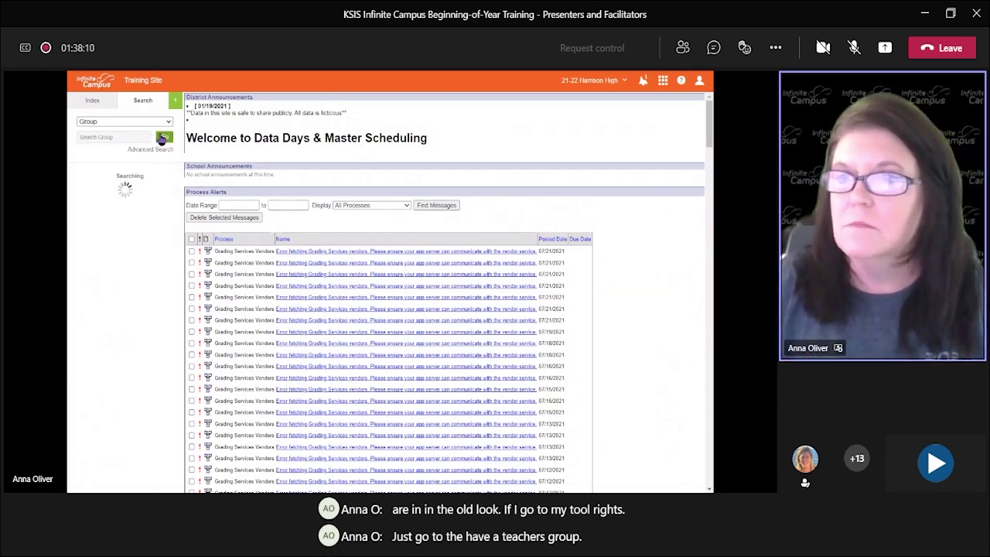
{"action": "left_click", "coordinate": [96, 369]}
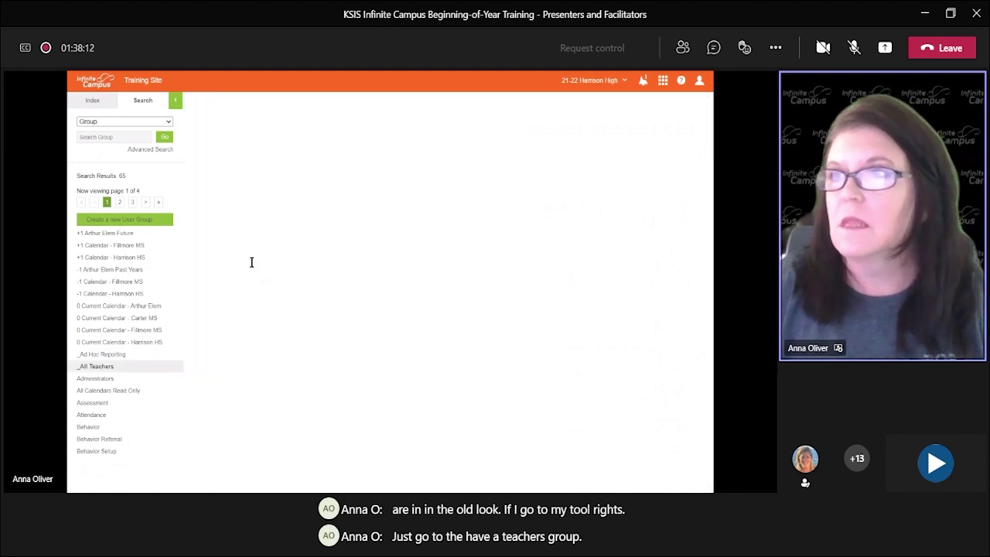
Step: Browse the _All Teachers Campus Instruction tool rights and show the full Index tree
{"action": "left_click", "coordinate": [257, 113]}
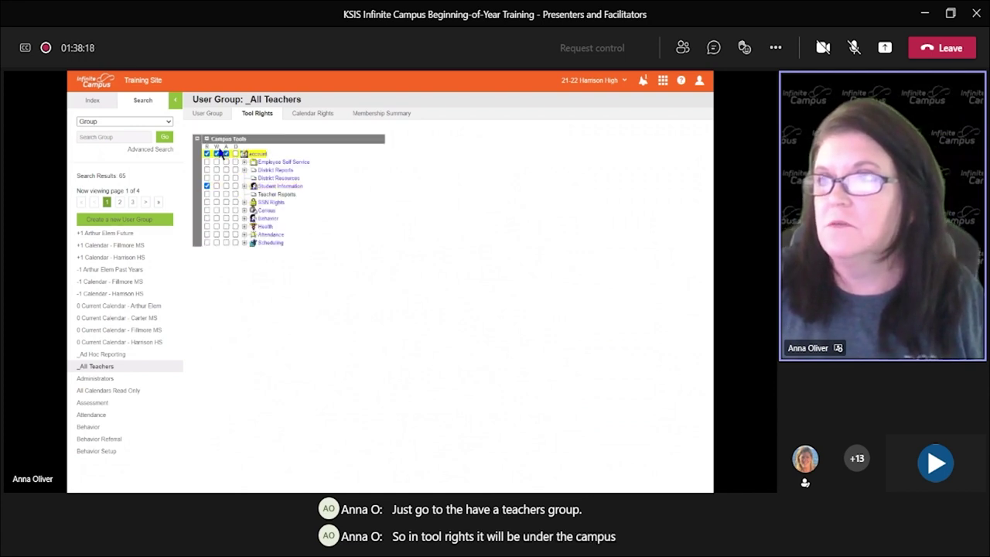
{"action": "left_click", "coordinate": [208, 140]}
{"action": "left_click", "coordinate": [209, 150]}
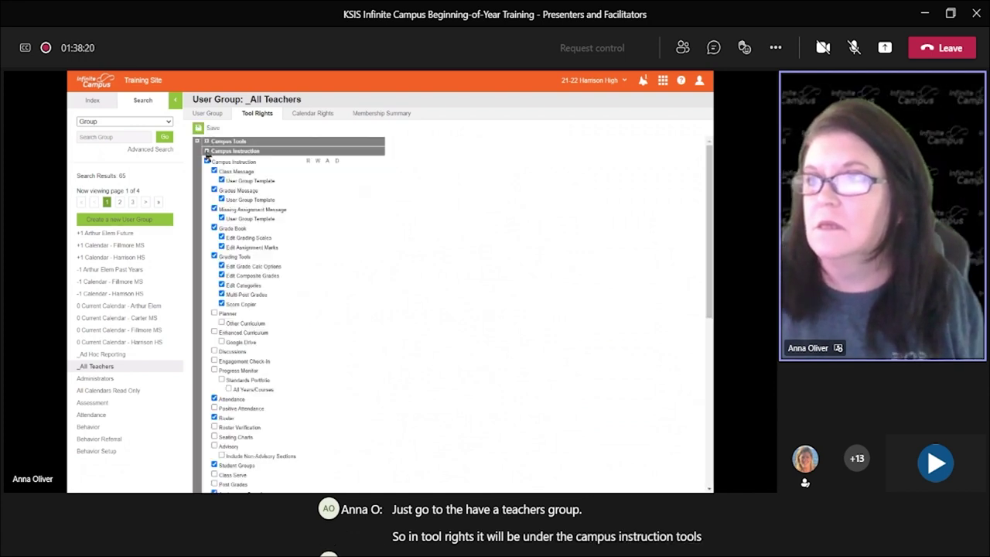
{"action": "scroll", "coordinate": [327, 303], "scroll_direction": "down", "scroll_amount": 3}
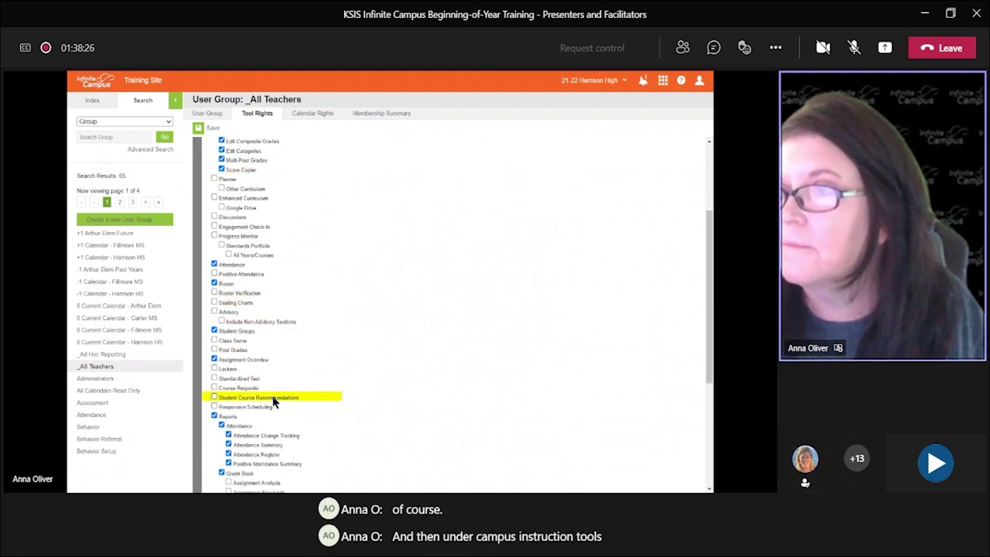
{"action": "scroll", "coordinate": [285, 396], "scroll_direction": "up", "scroll_amount": 3}
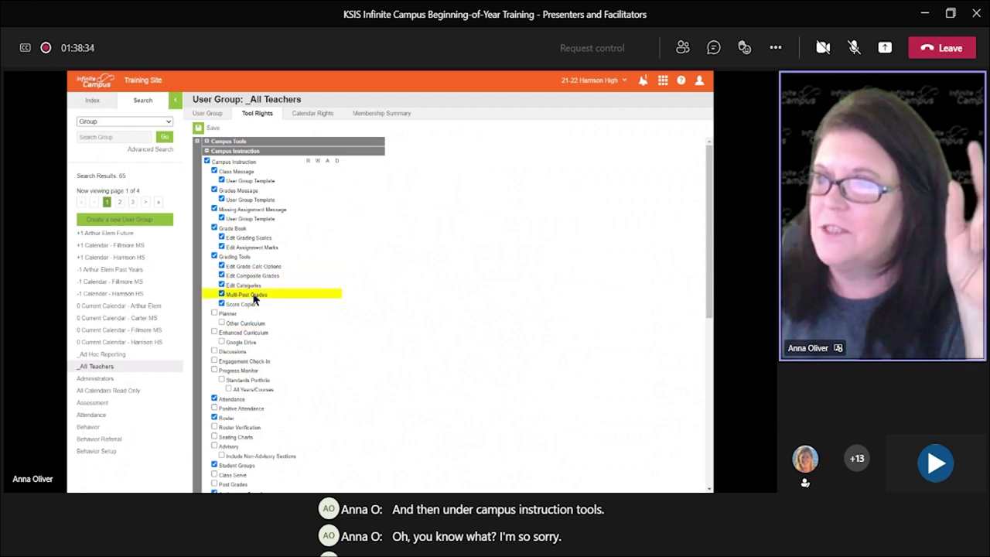
{"action": "scroll", "coordinate": [279, 280], "scroll_direction": "down", "scroll_amount": 3}
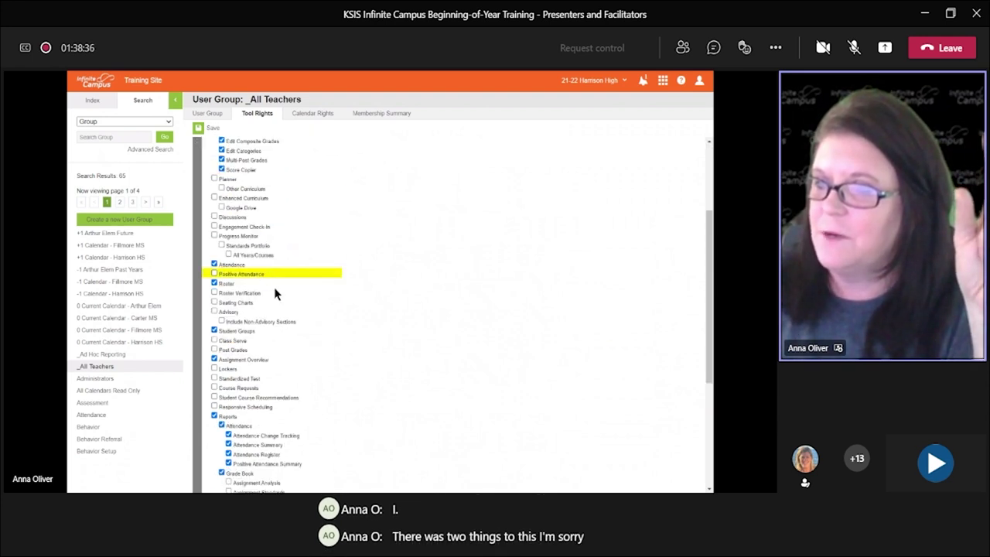
{"action": "scroll", "coordinate": [276, 328], "scroll_direction": "down", "scroll_amount": 4}
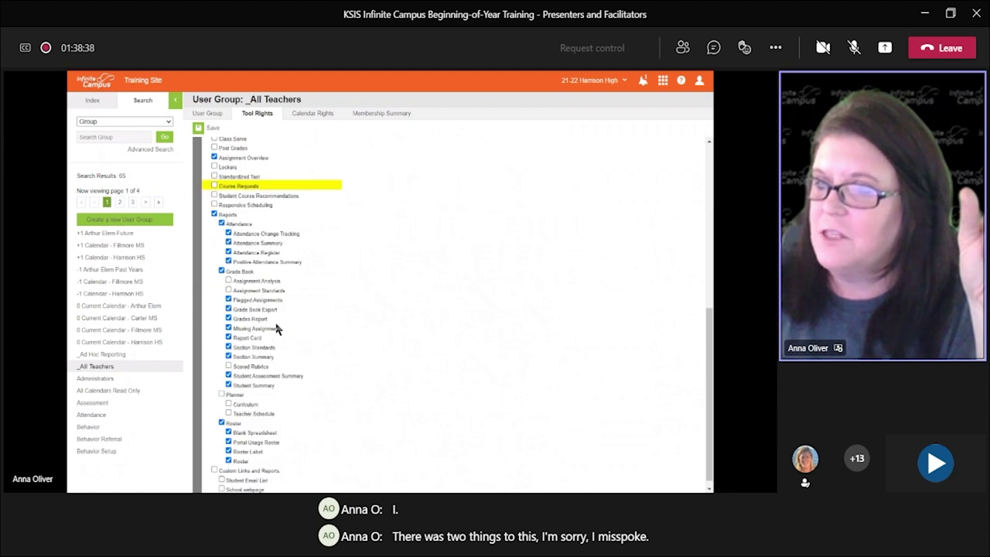
{"action": "scroll", "coordinate": [274, 357], "scroll_direction": "down", "scroll_amount": 1}
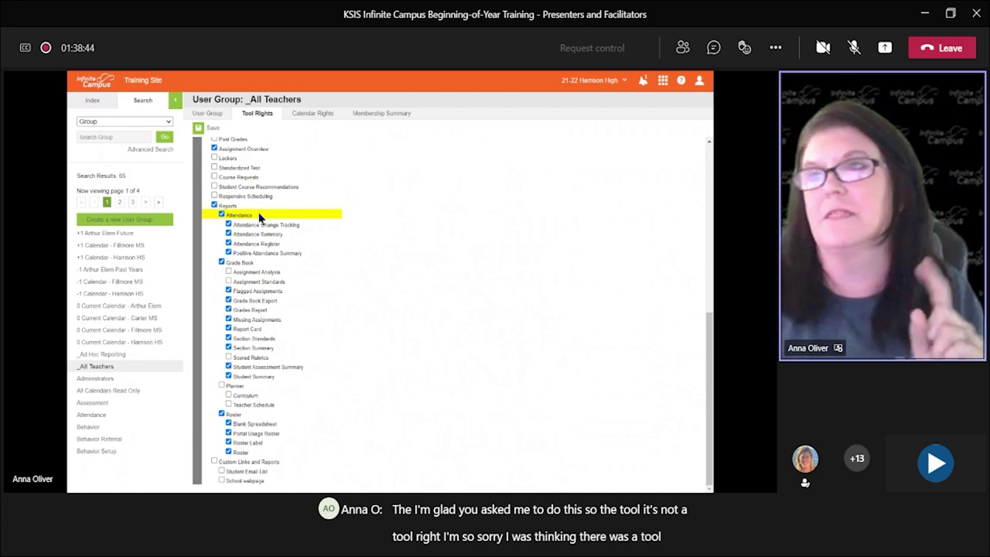
{"action": "left_click", "coordinate": [92, 101]}
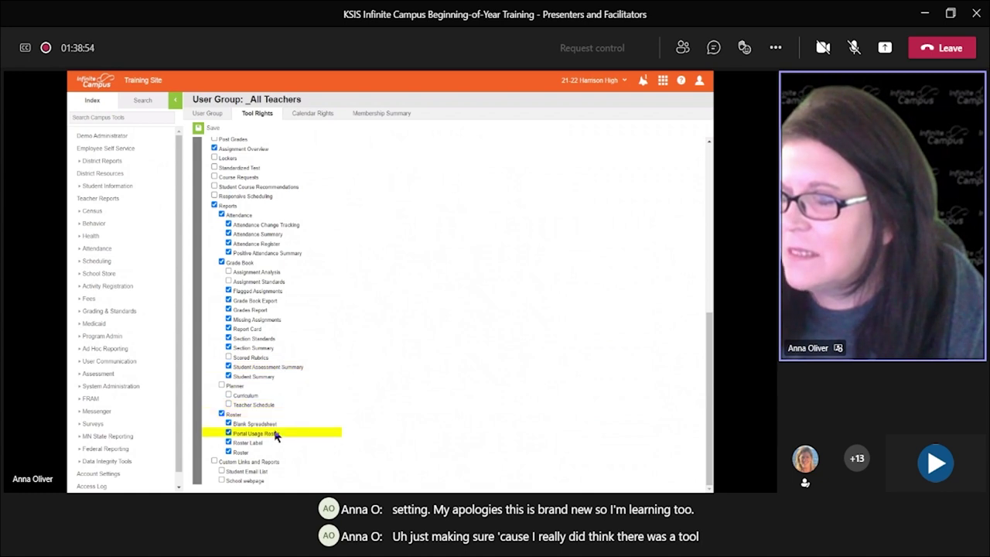
Step: Expand System Administration > Portal and open the school's portal Preferences
{"action": "left_click", "coordinate": [107, 387]}
{"action": "left_click_drag", "start_coordinate": [176, 285], "coordinate": [174, 391]}
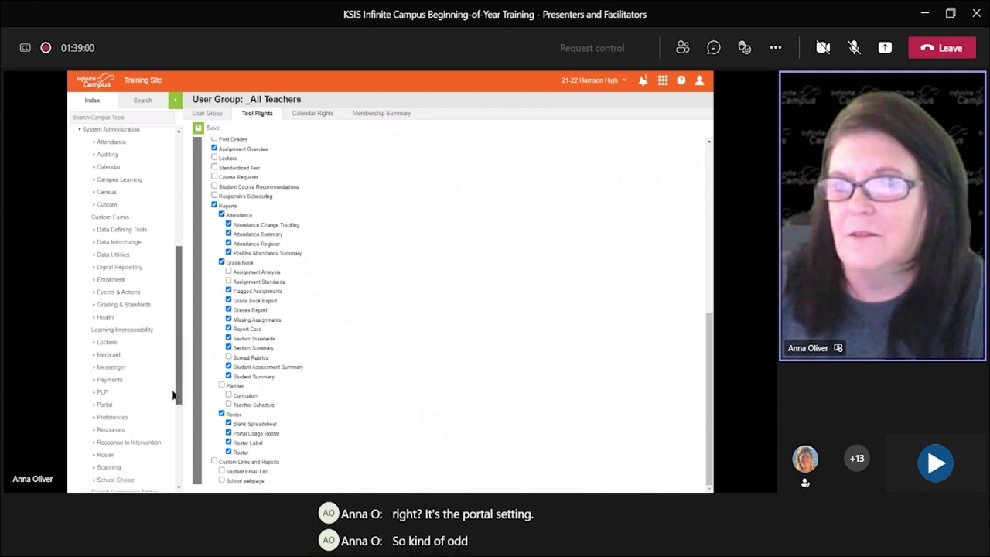
{"action": "scroll", "coordinate": [146, 380], "scroll_direction": "down", "scroll_amount": 1}
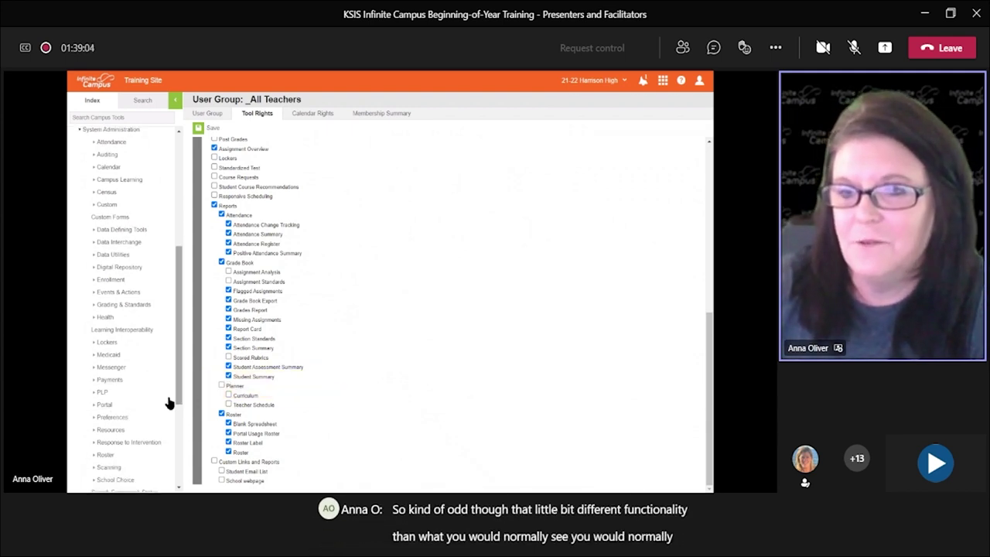
{"action": "left_click", "coordinate": [111, 405]}
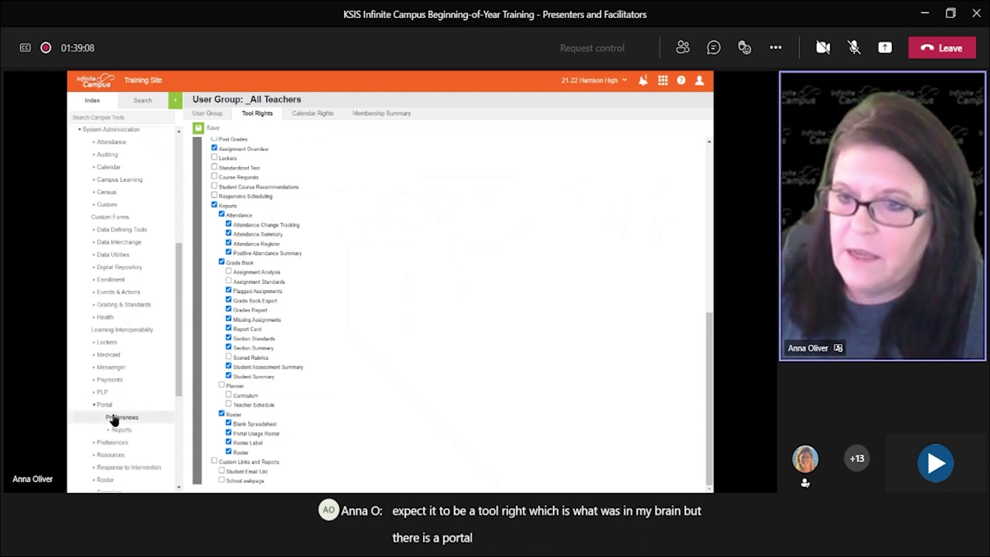
{"action": "left_click", "coordinate": [114, 418]}
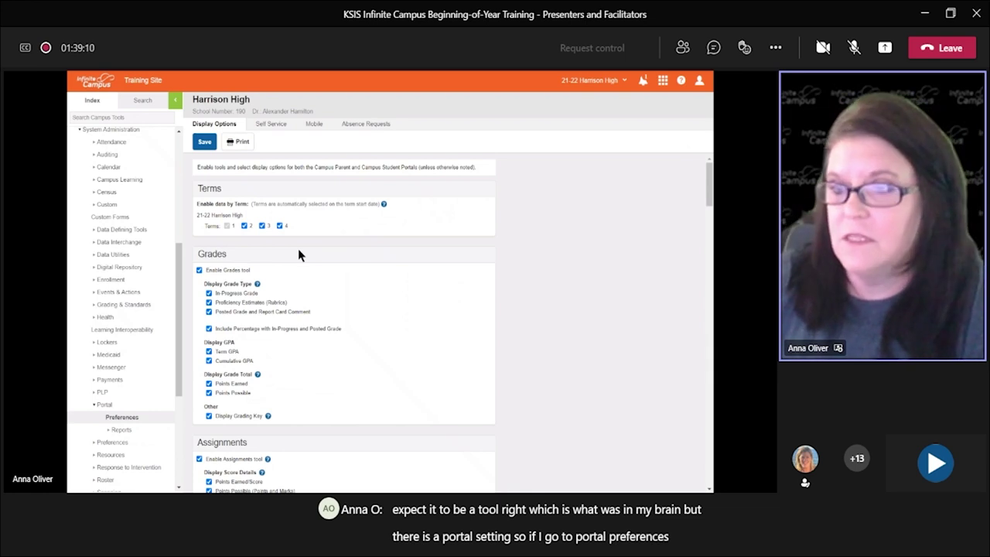
Step: Scroll to Other Tools and highlight the enabled 'Student Questions on Campus Student' option
{"action": "scroll", "coordinate": [326, 290], "scroll_direction": "down", "scroll_amount": 5}
{"action": "scroll", "coordinate": [329, 300], "scroll_direction": "down", "scroll_amount": 5}
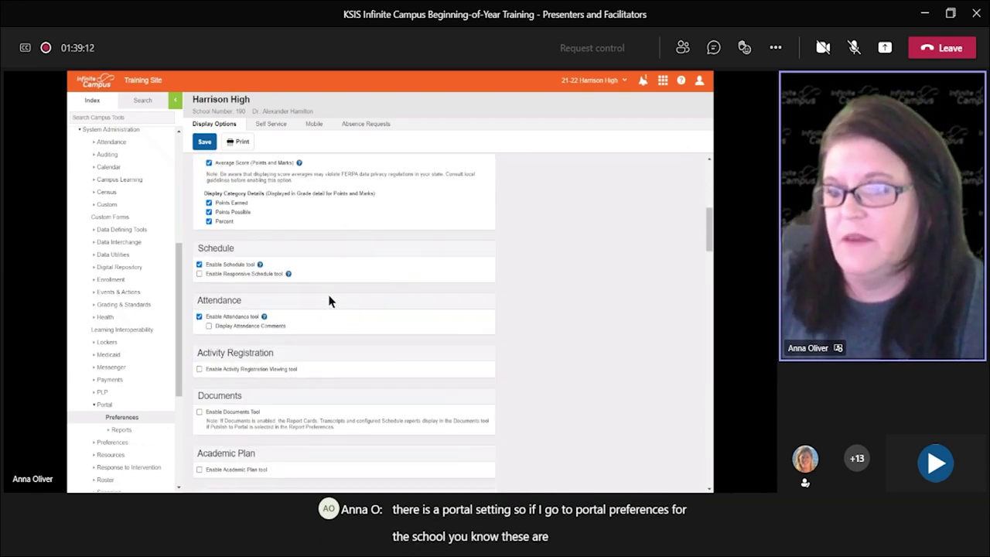
{"action": "scroll", "coordinate": [338, 303], "scroll_direction": "down", "scroll_amount": 2}
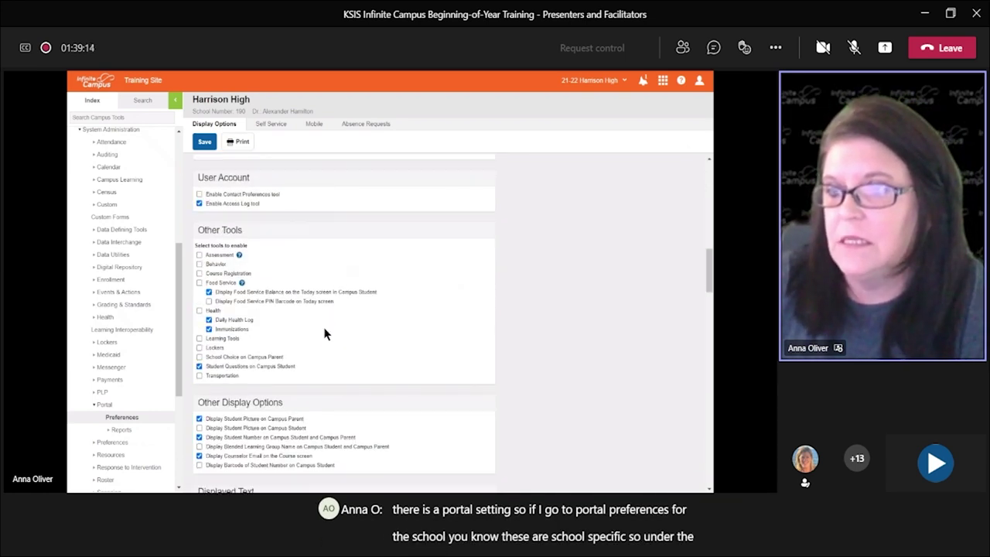
{"action": "left_click_drag", "start_coordinate": [204, 367], "coordinate": [296, 367]}
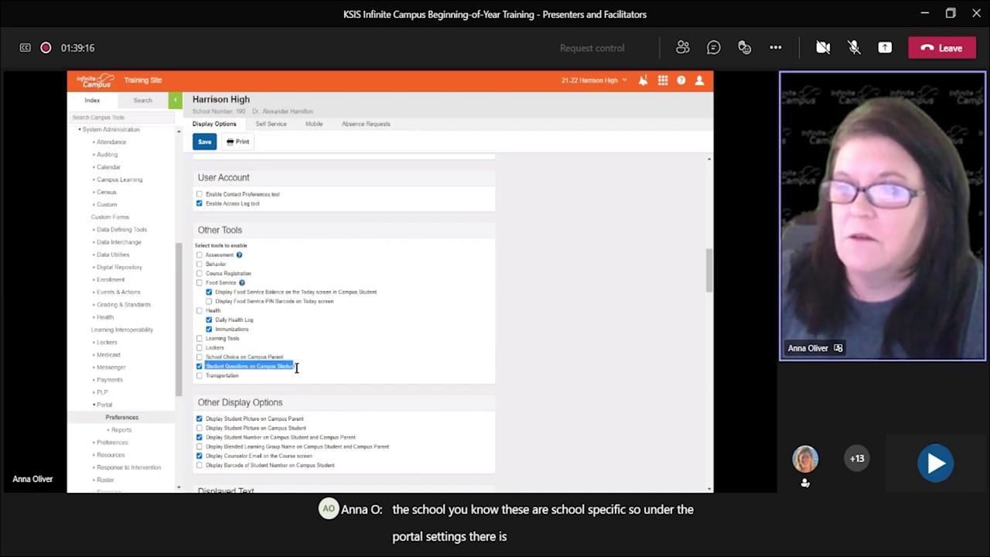
{"action": "left_click_drag", "start_coordinate": [197, 230], "coordinate": [259, 231]}
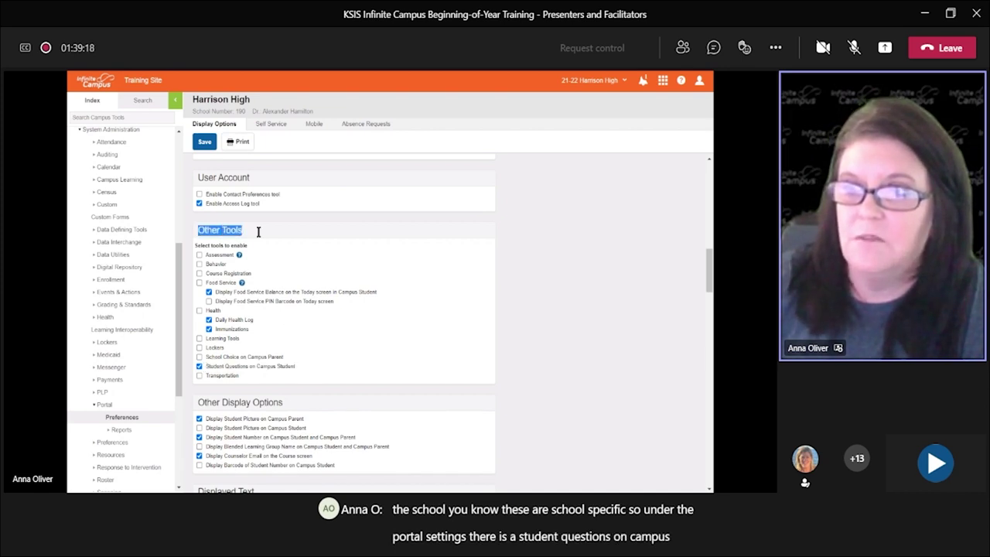
{"action": "left_click_drag", "start_coordinate": [205, 367], "coordinate": [303, 367]}
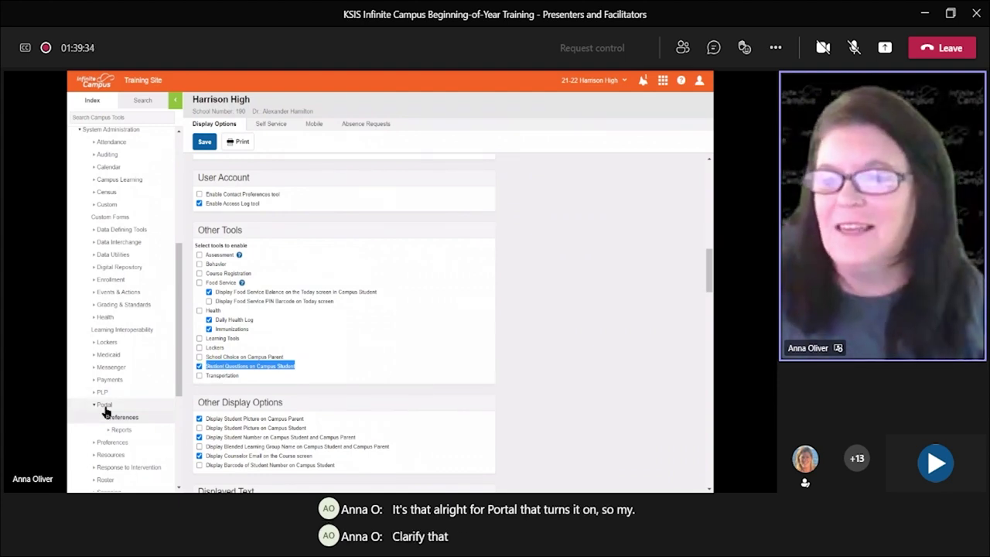
{"action": "left_click_drag", "start_coordinate": [205, 367], "coordinate": [231, 372]}
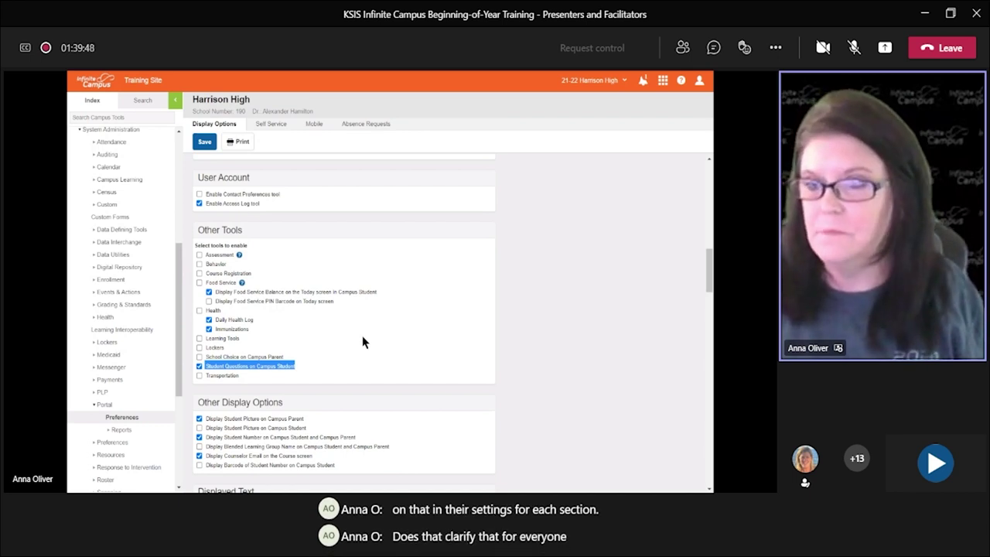
{"action": "left_click", "coordinate": [699, 81]}
Step: Log the administrator off and sign in with the saved teacher login
{"action": "left_click", "coordinate": [574, 126]}
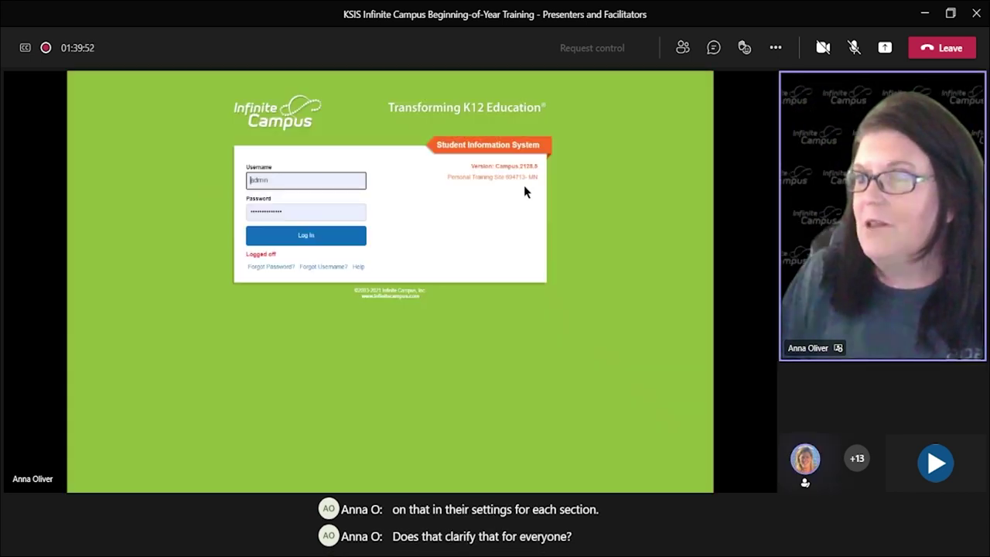
{"action": "double_click", "coordinate": [293, 179]}
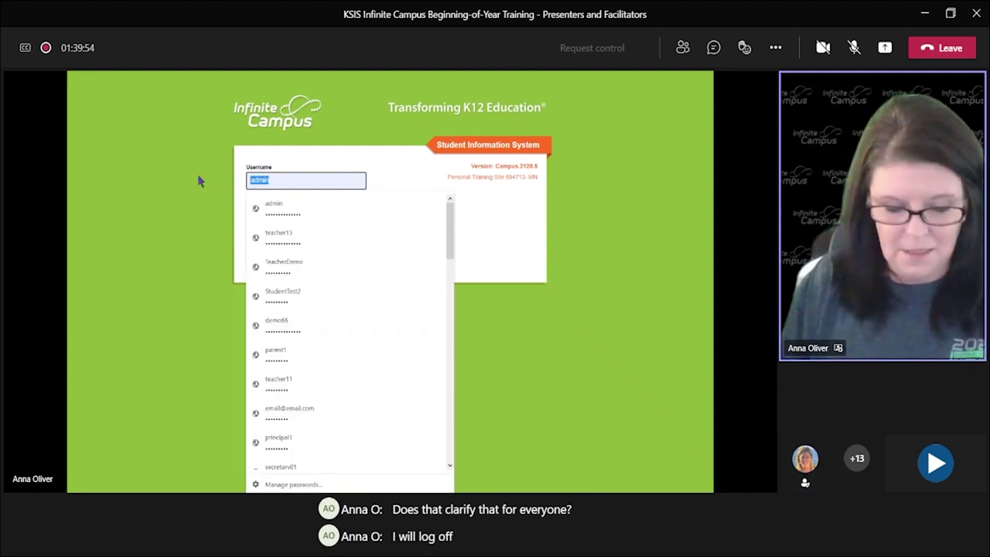
{"action": "type", "text": "teacher"}
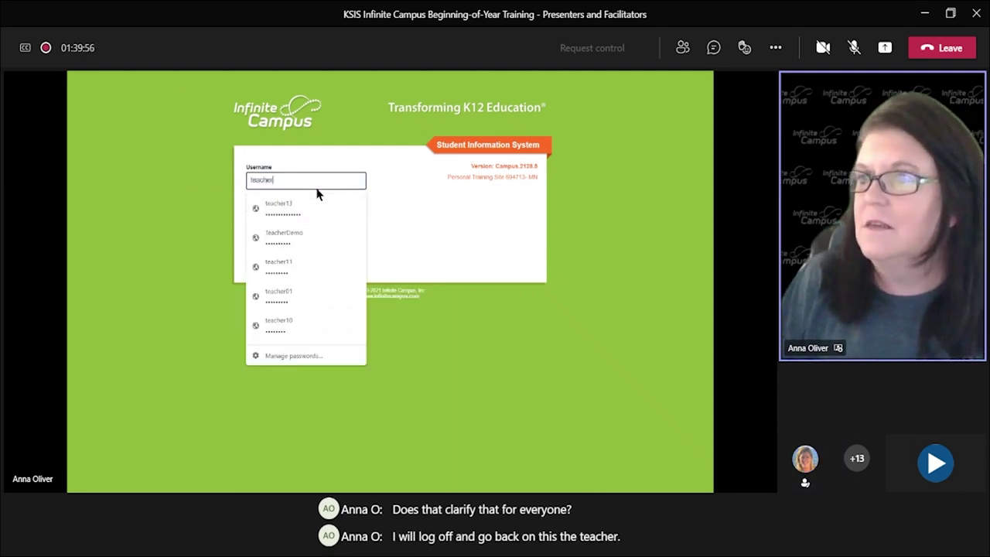
{"action": "left_click", "coordinate": [309, 208]}
{"action": "left_click", "coordinate": [295, 236]}
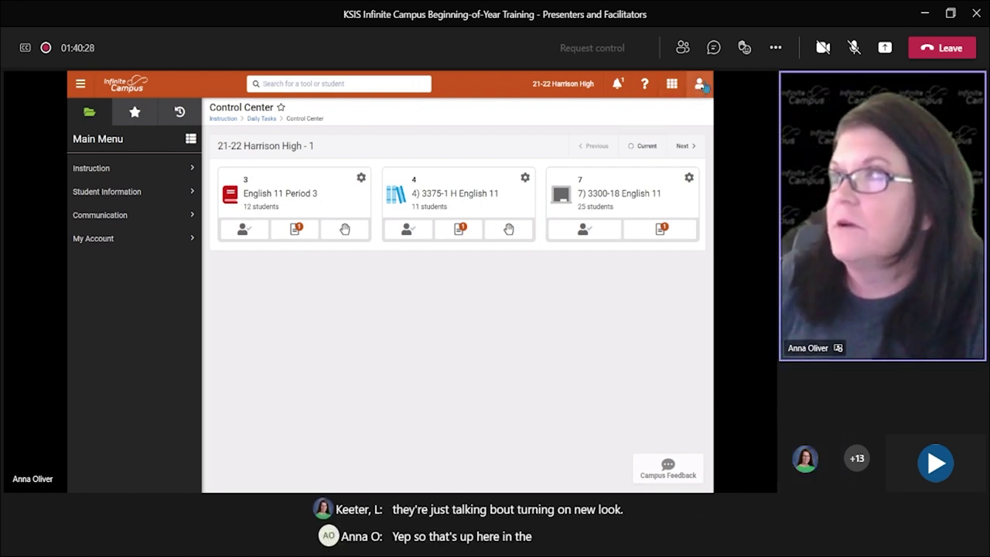
Step: Turn off the teacher's new look, dismiss the feedback request, and view the classic application list
{"action": "left_click", "coordinate": [700, 86]}
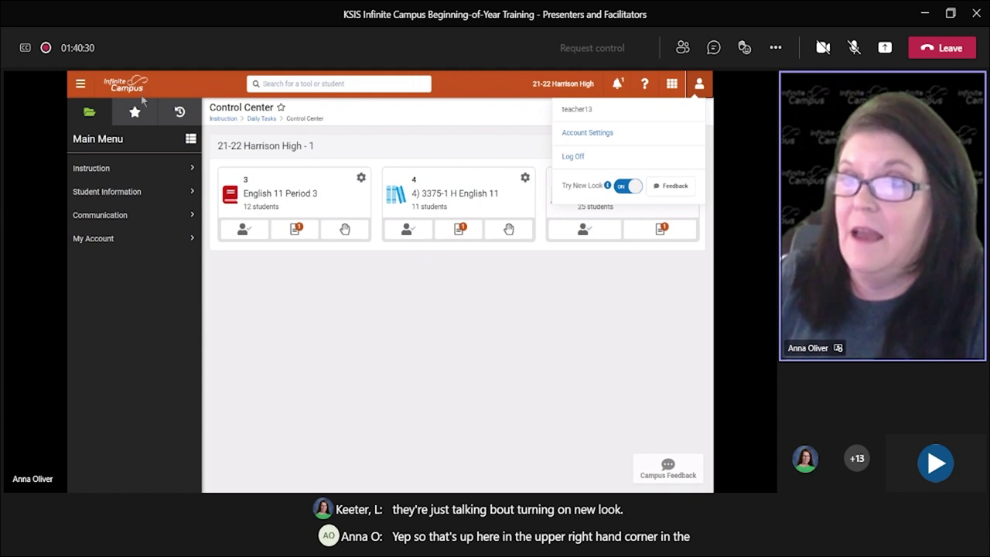
{"action": "left_click", "coordinate": [624, 187]}
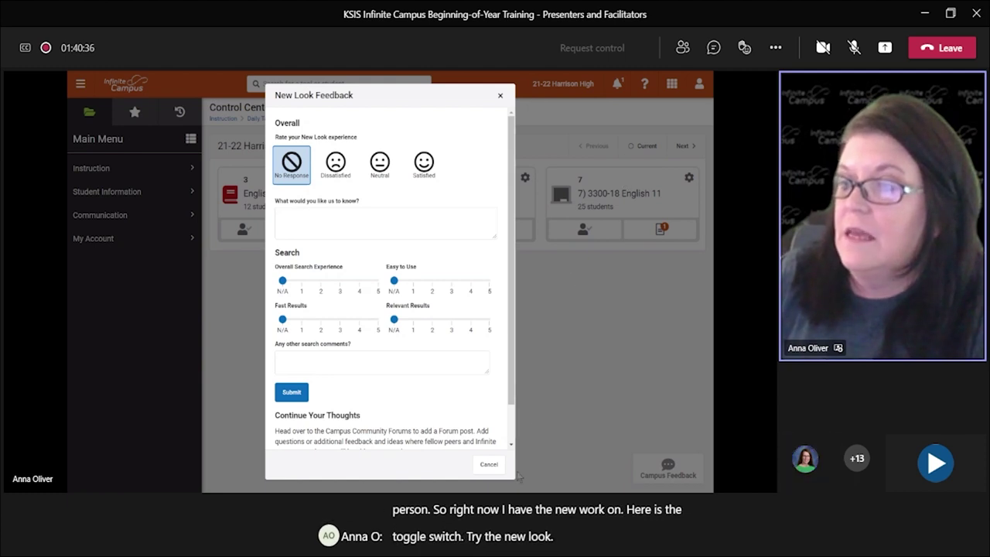
{"action": "left_click", "coordinate": [489, 465]}
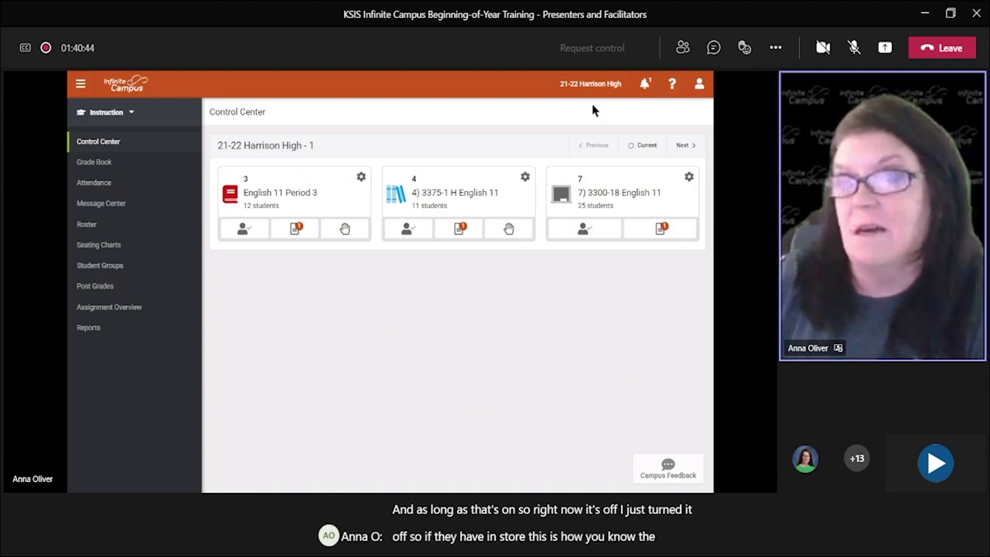
{"action": "left_click", "coordinate": [131, 114]}
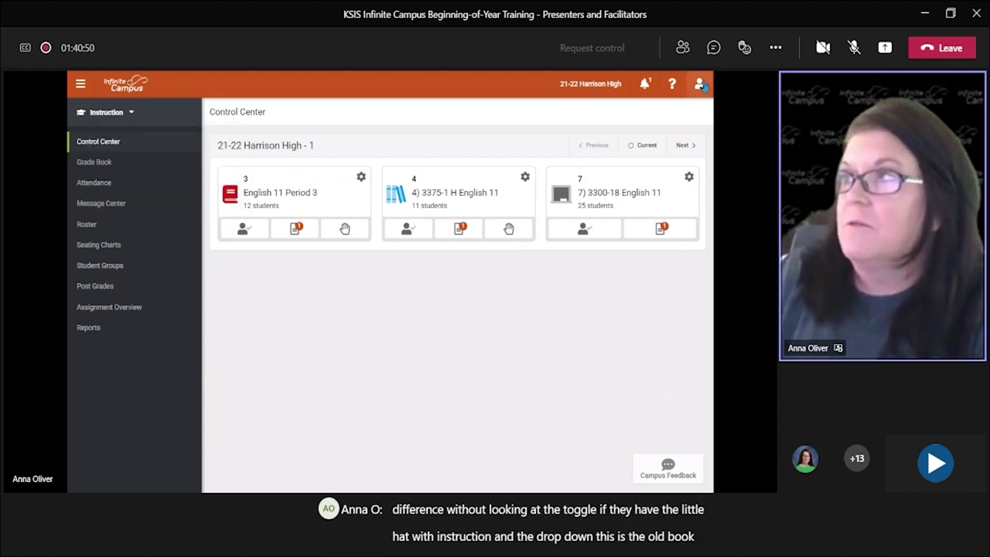
Step: Re-enable the new look, browse the Favorites and Recent Tools lists, then log the teacher off
{"action": "left_click", "coordinate": [700, 83]}
{"action": "left_click", "coordinate": [620, 212]}
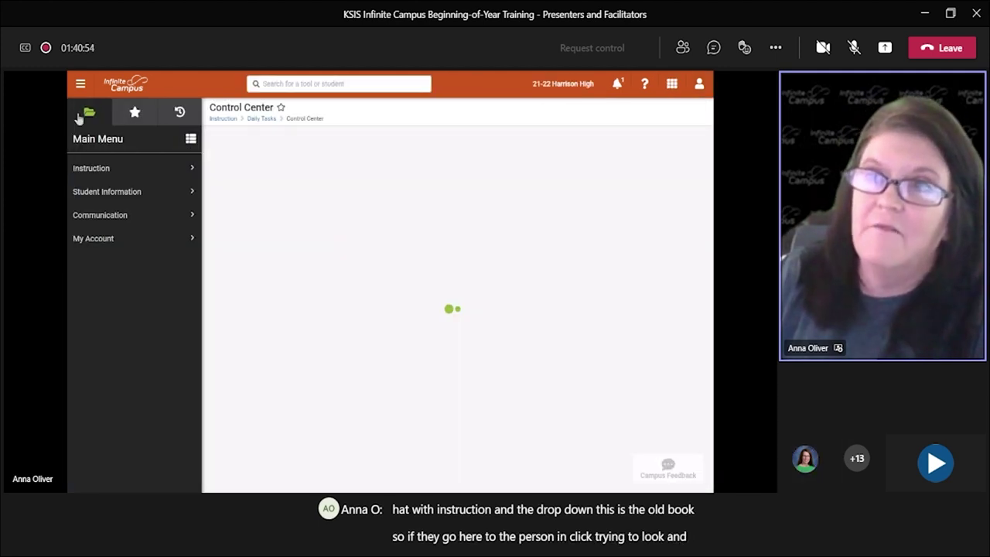
{"action": "left_click", "coordinate": [131, 113]}
{"action": "left_click", "coordinate": [178, 113]}
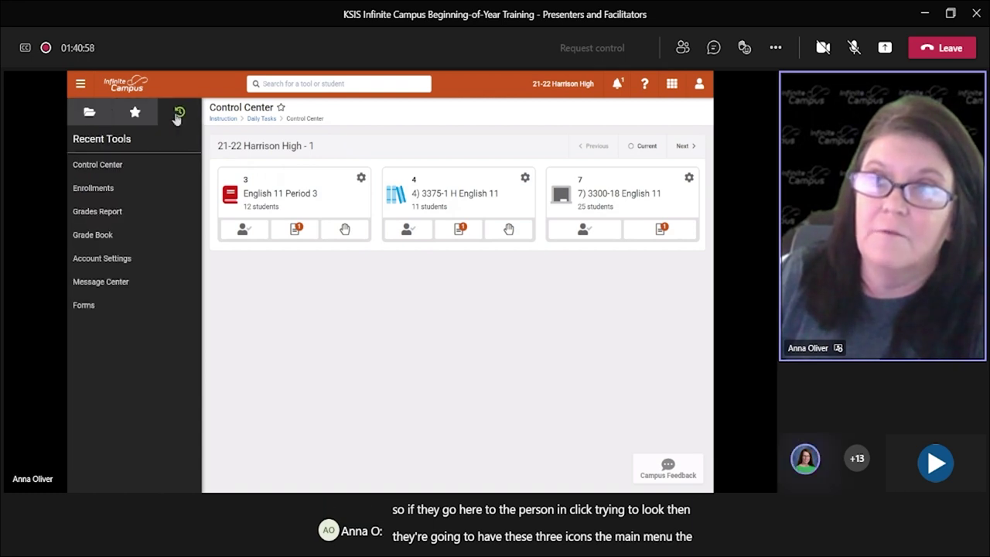
{"action": "left_click", "coordinate": [89, 112]}
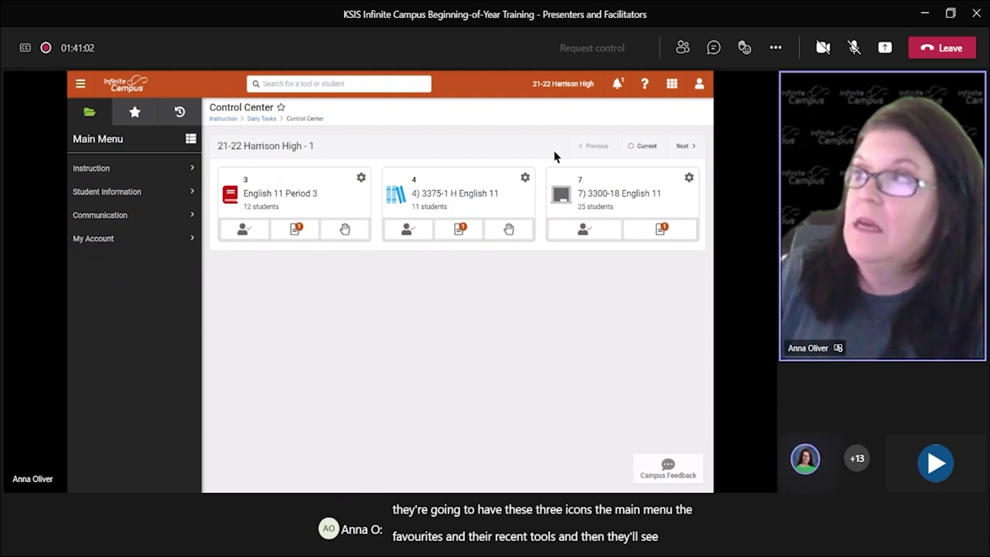
{"action": "left_click", "coordinate": [699, 84]}
{"action": "left_click", "coordinate": [573, 157]}
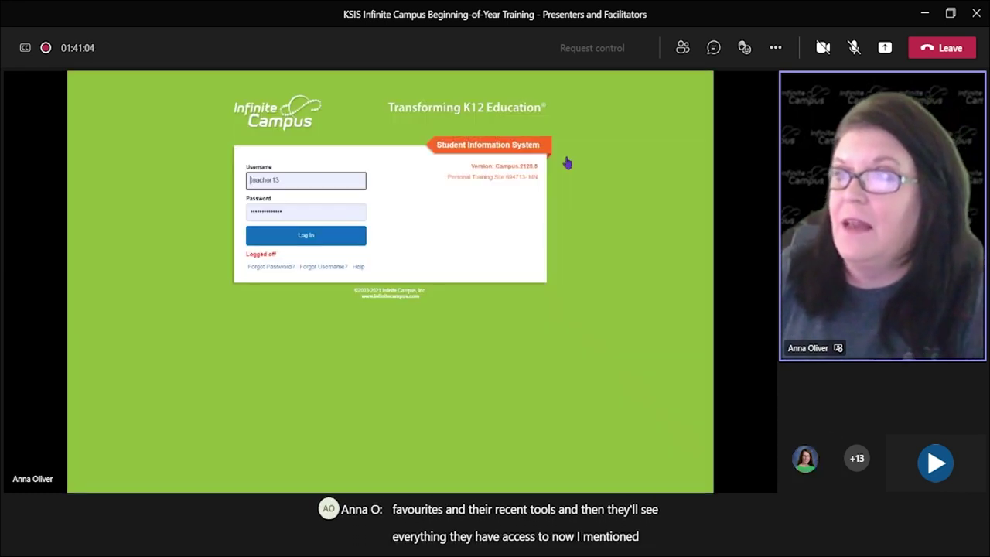
Step: Sign back in with the saved admin login
{"action": "left_click", "coordinate": [309, 179]}
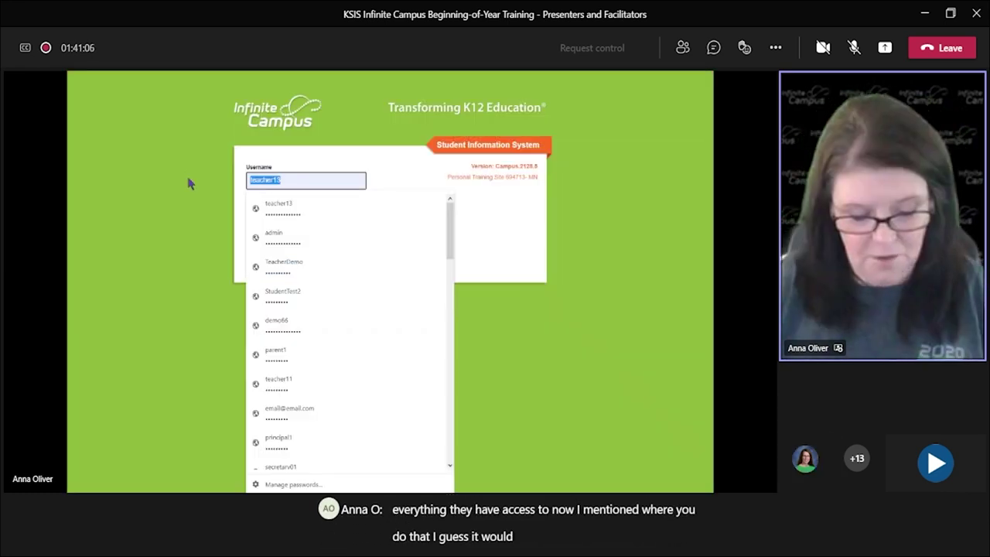
{"action": "type", "text": "admin"}
{"action": "key", "text": "Return"}
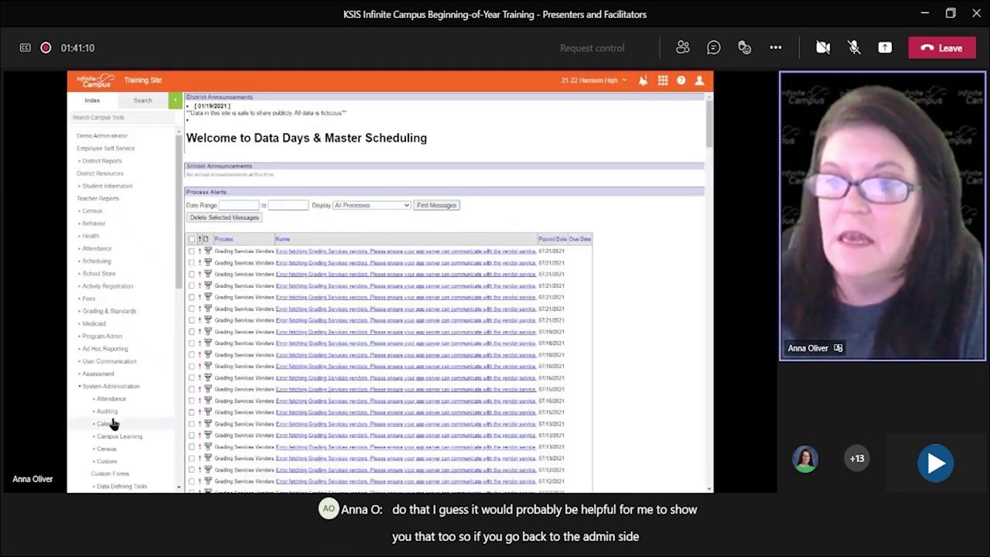
Step: Open System Preferences under System Administration > Preferences in the Index
{"action": "scroll", "coordinate": [113, 387], "scroll_direction": "down", "scroll_amount": 10}
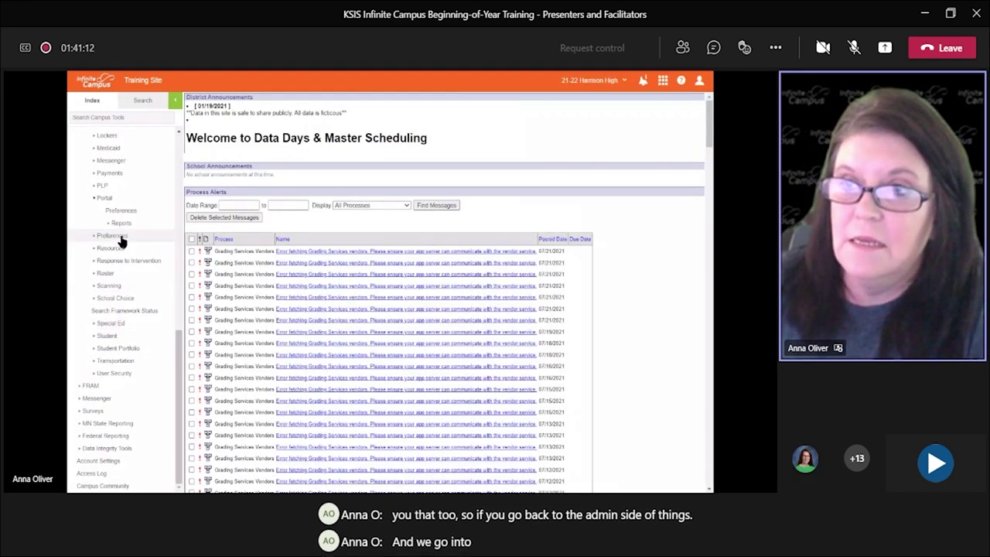
{"action": "left_click", "coordinate": [117, 237]}
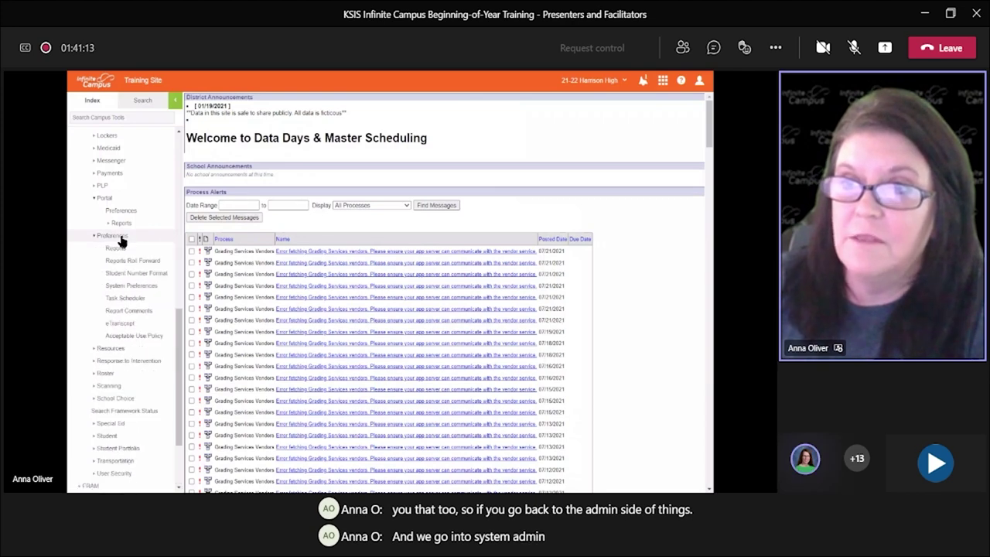
{"action": "left_click", "coordinate": [132, 286]}
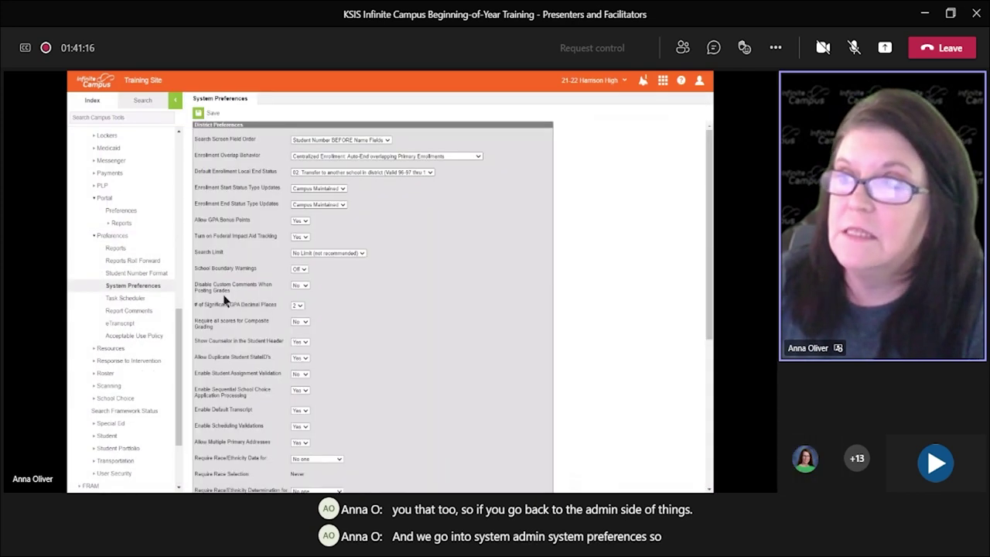
{"action": "scroll", "coordinate": [427, 309], "scroll_direction": "down", "scroll_amount": 10}
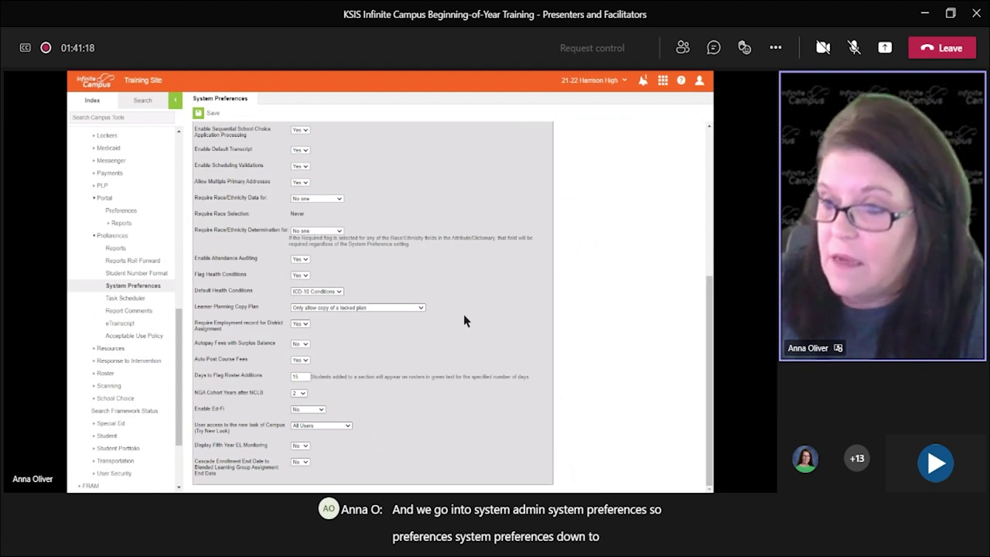
{"action": "triple_click", "coordinate": [281, 432]}
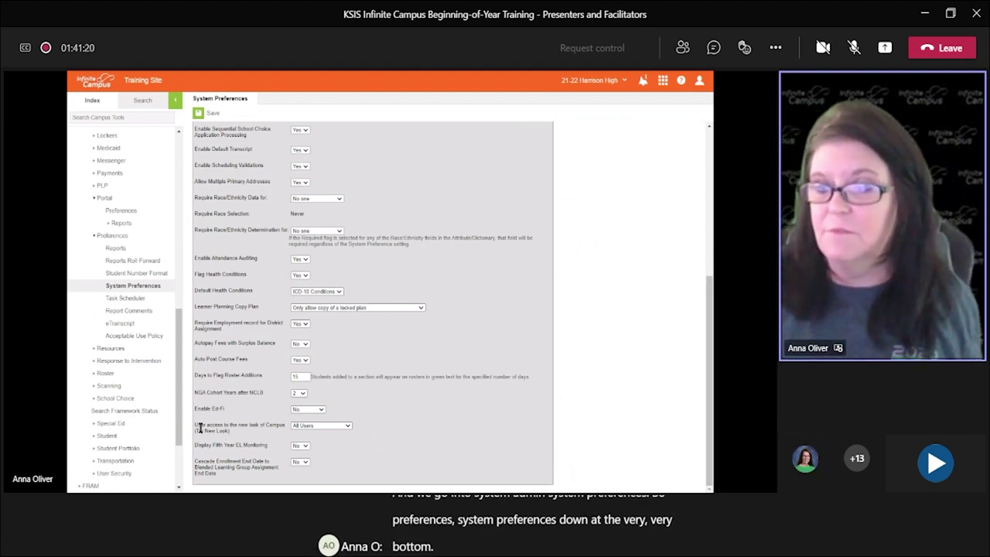
{"action": "left_click", "coordinate": [301, 428]}
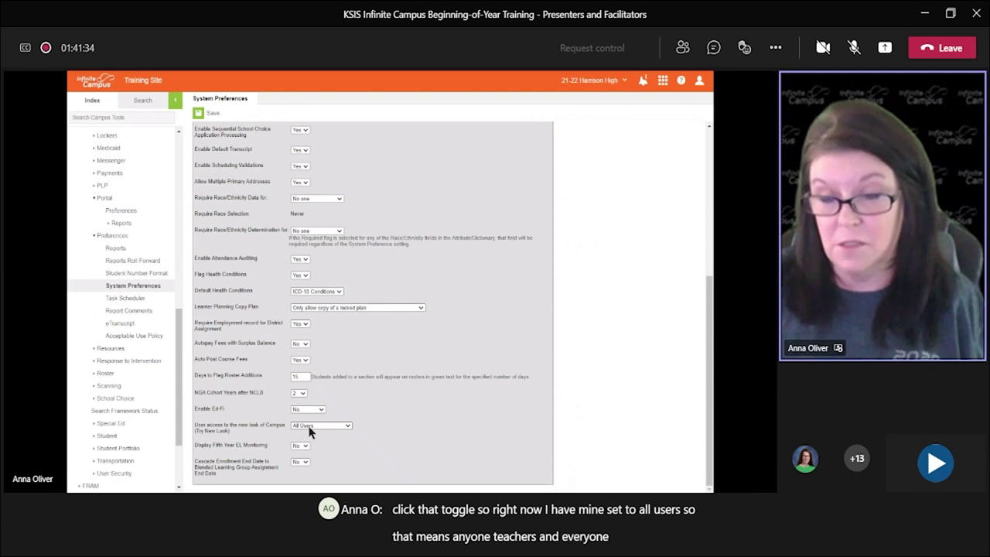
{"action": "left_click", "coordinate": [310, 428]}
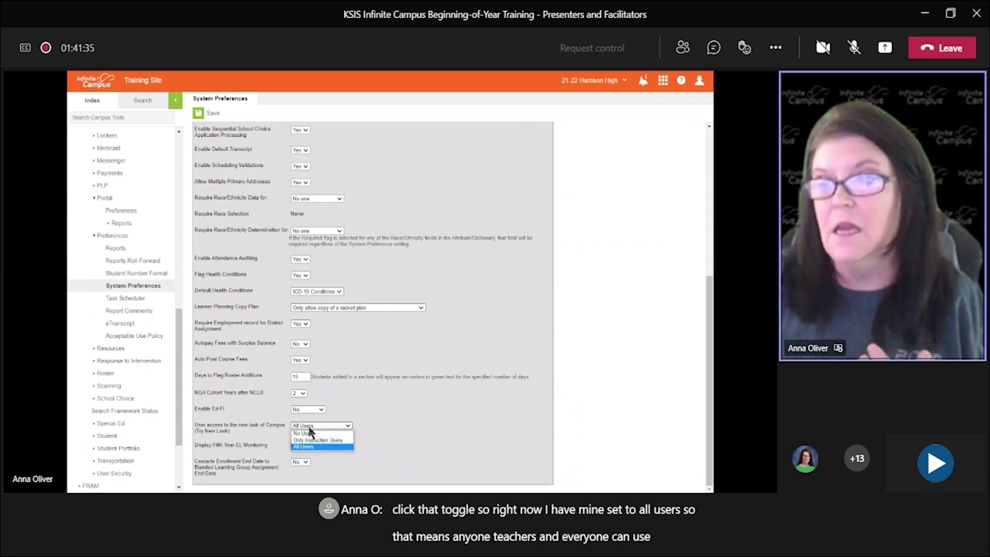
{"action": "left_click", "coordinate": [315, 439]}
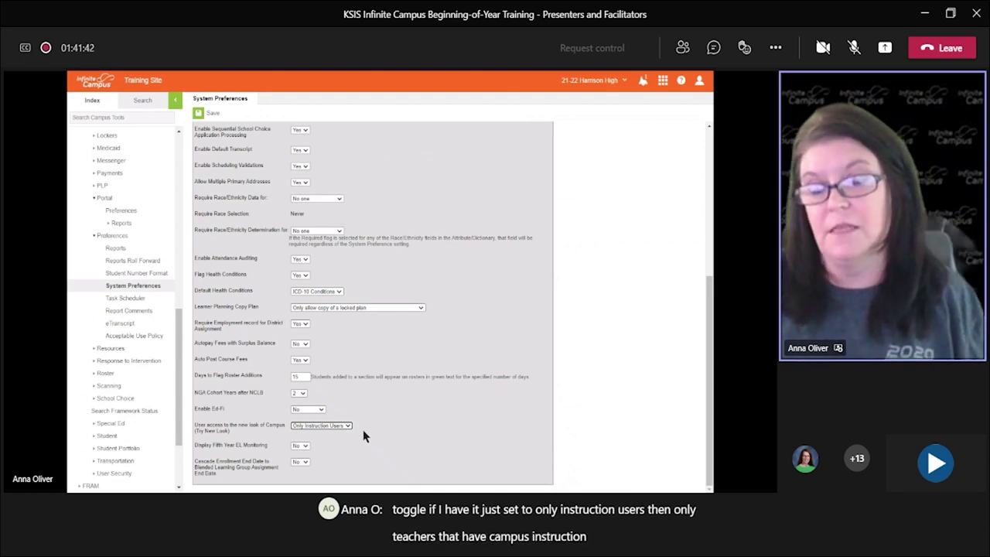
{"action": "left_click", "coordinate": [333, 426]}
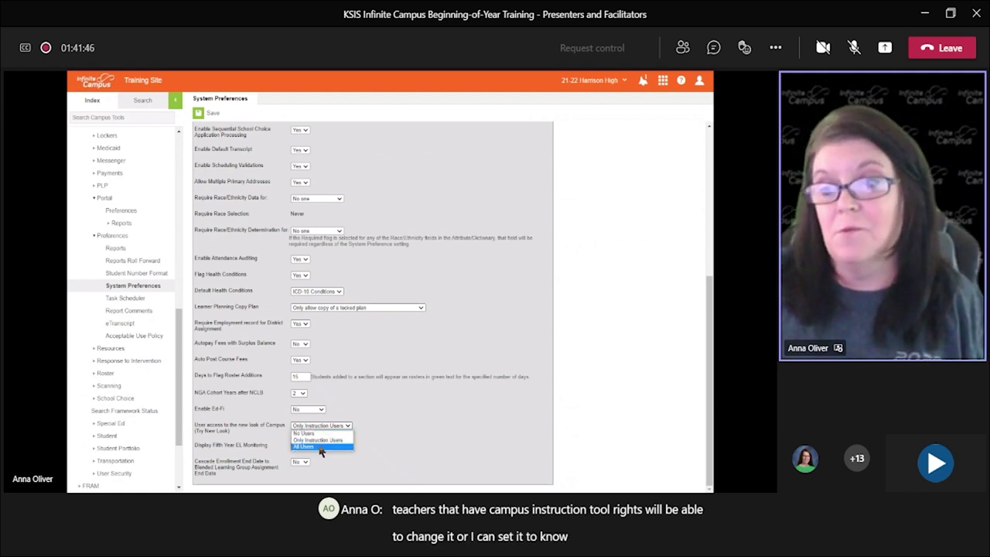
{"action": "left_click", "coordinate": [319, 446]}
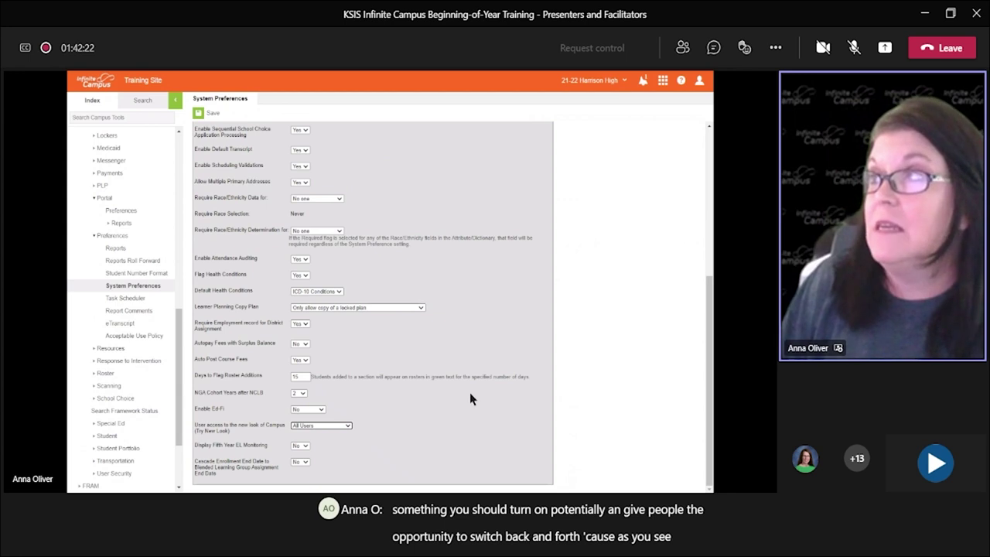
Step: Open the administrator's account menu from the user icon at the top right
{"action": "left_click", "coordinate": [700, 81]}
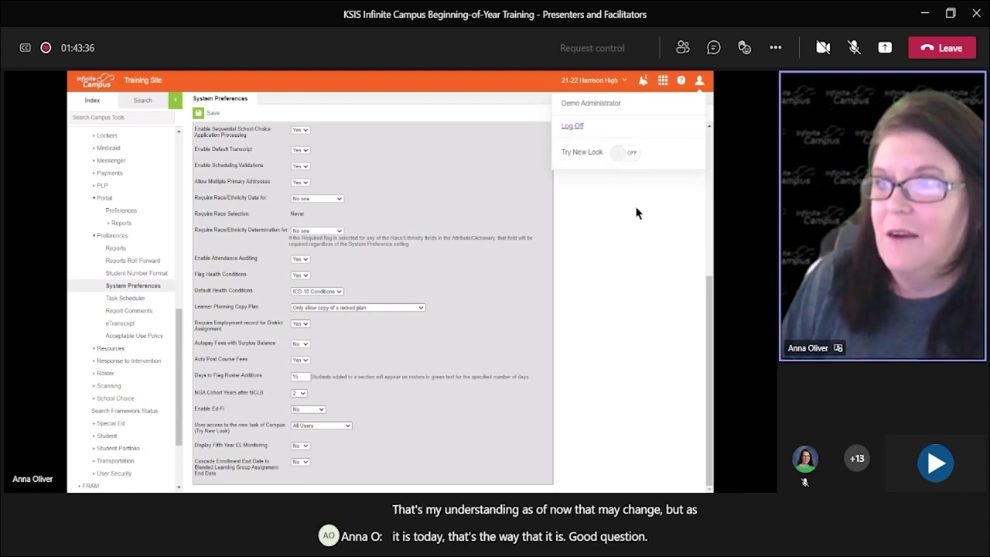
Step: Log off the administrator account and confirm leaving the page
{"action": "left_click", "coordinate": [700, 82]}
{"action": "left_click", "coordinate": [700, 81]}
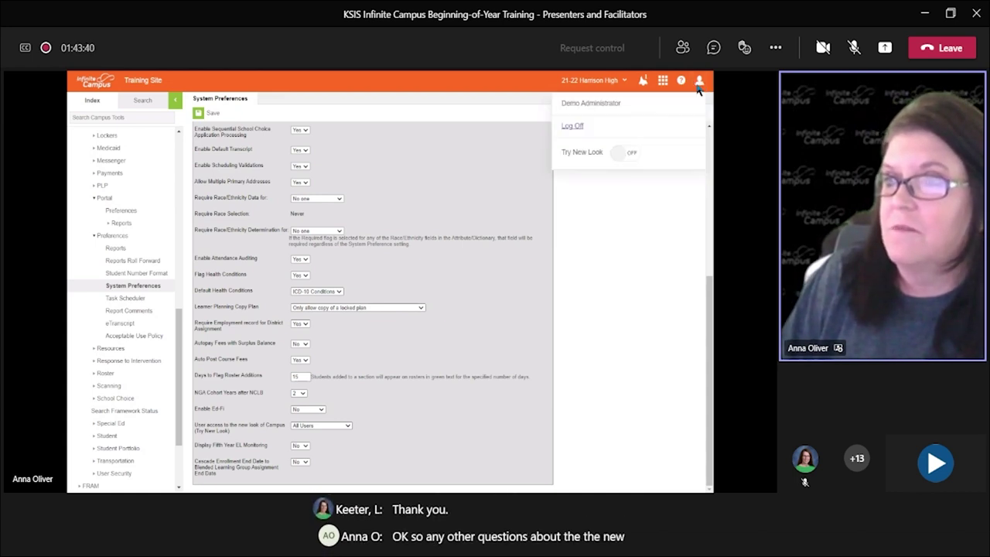
{"action": "left_click", "coordinate": [572, 127]}
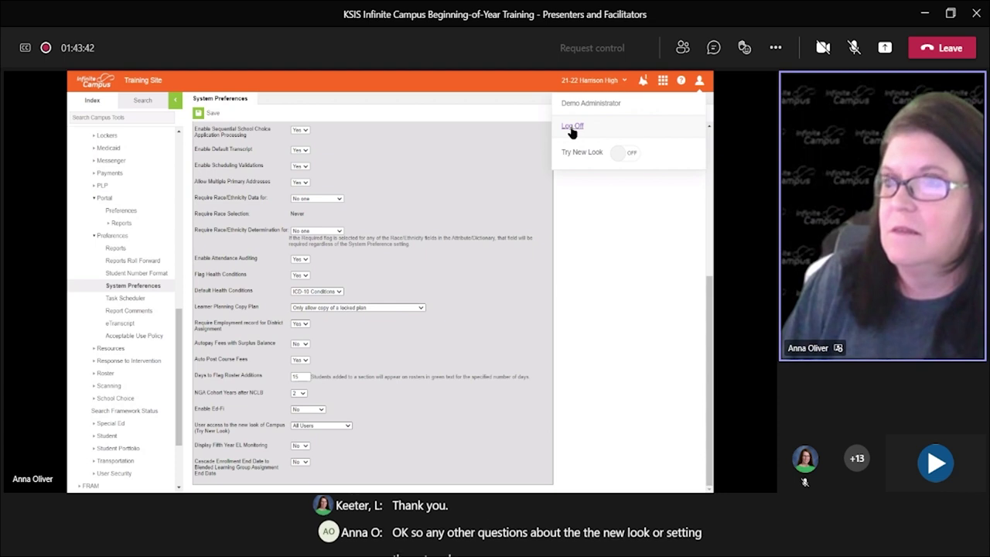
{"action": "left_click", "coordinate": [437, 122]}
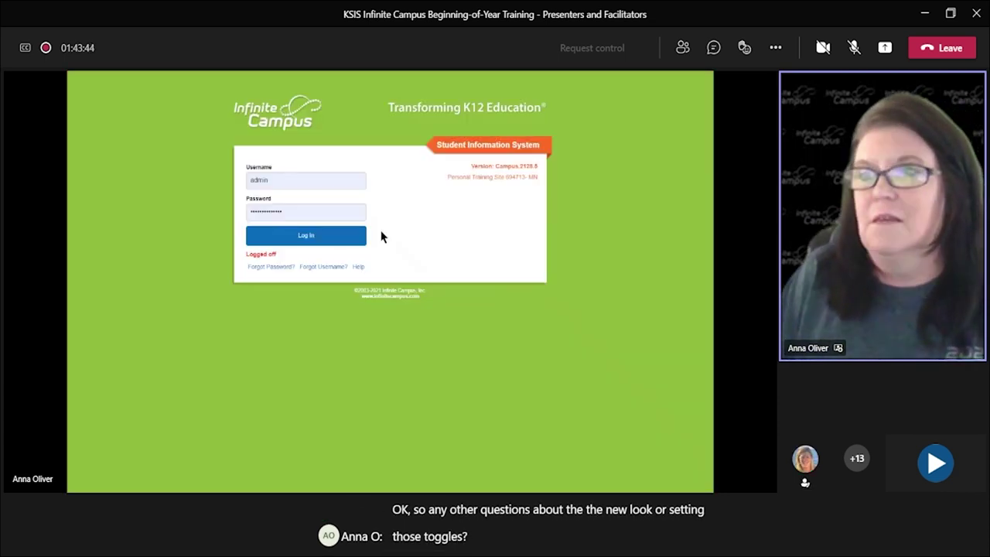
Step: Sign in as teacher12 with the saved login, declining to save the password
{"action": "double_click", "coordinate": [276, 175]}
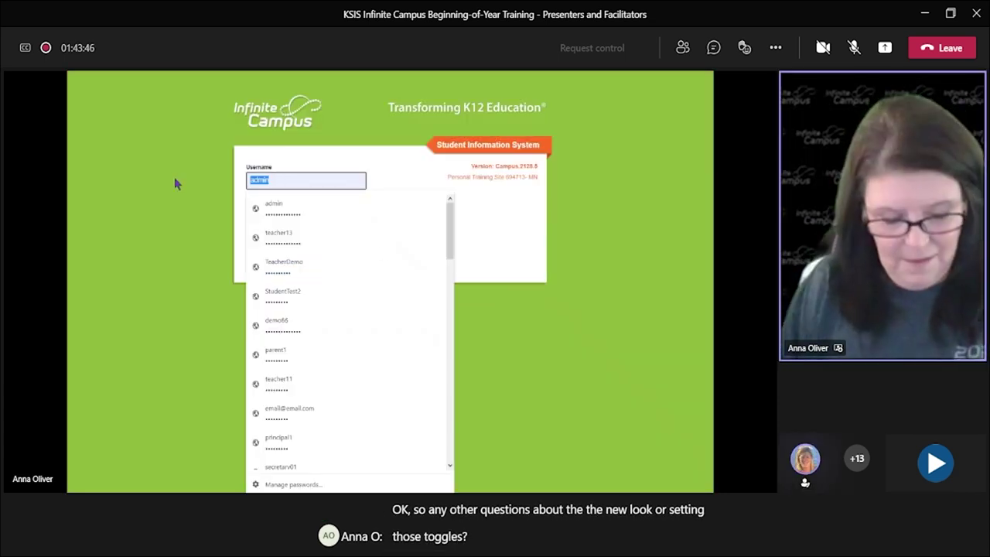
{"action": "type", "text": "teacher12"}
{"action": "key", "text": "Down"}
{"action": "key", "text": "Return"}
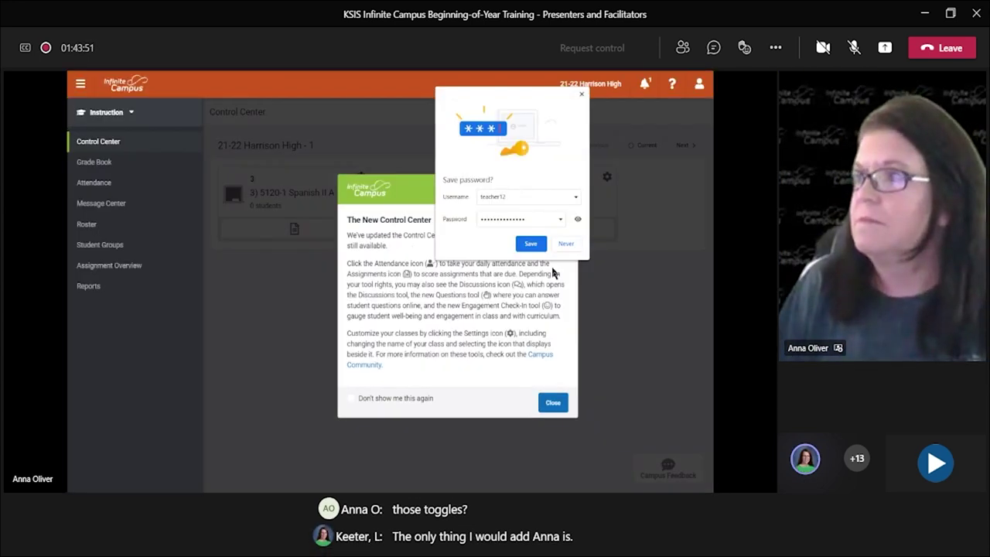
{"action": "left_click", "coordinate": [566, 244]}
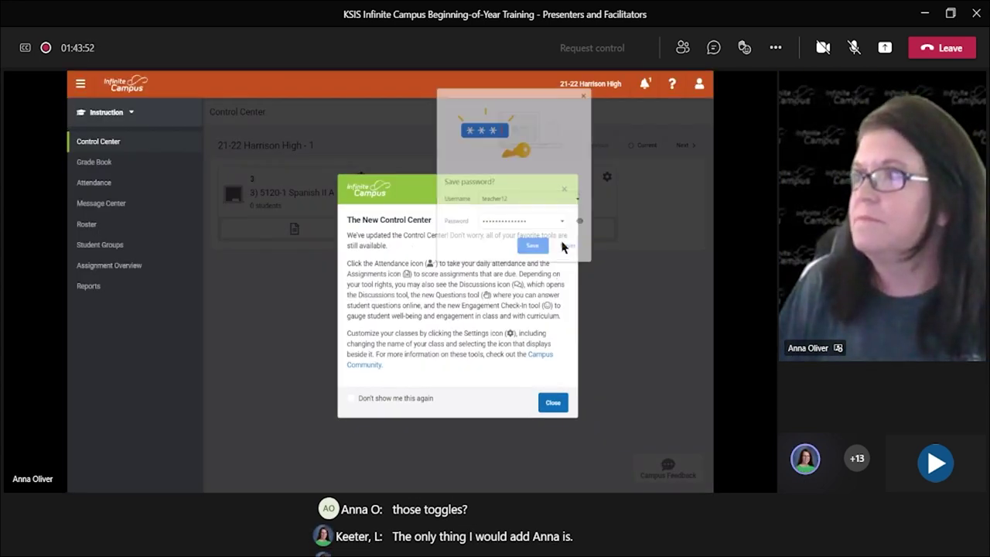
Step: Log the teacher out and enter teacher13 as the next username
{"action": "left_click", "coordinate": [698, 84]}
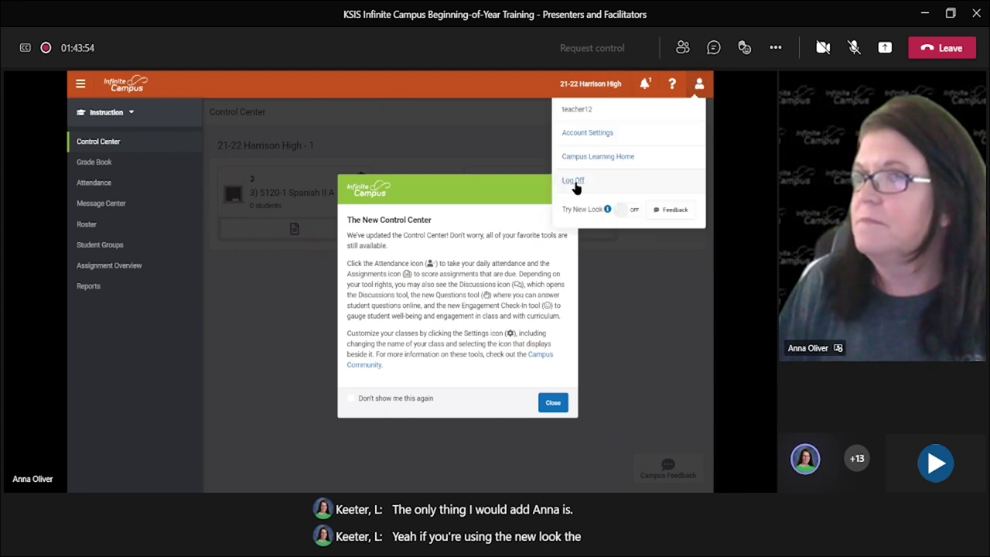
{"action": "left_click", "coordinate": [574, 187]}
{"action": "double_click", "coordinate": [357, 185]}
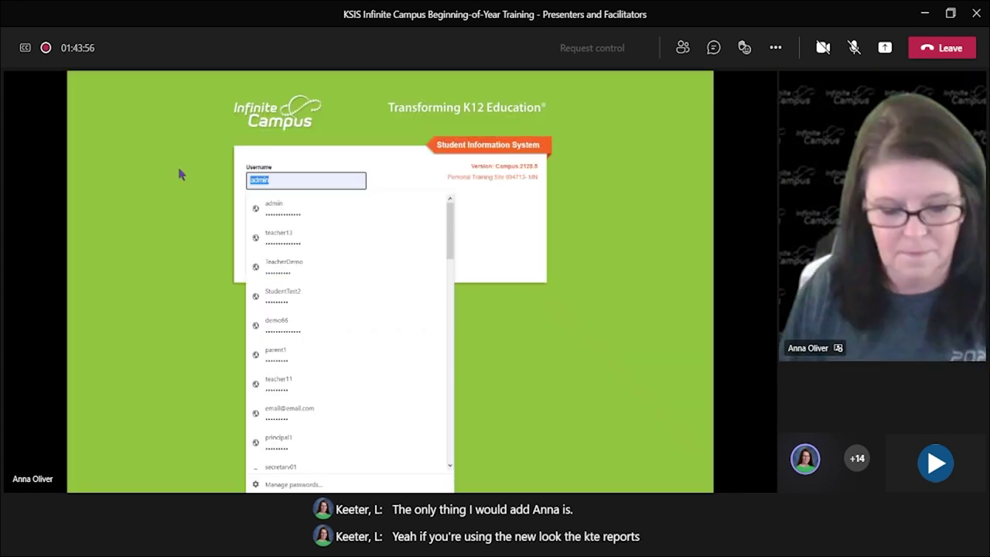
{"action": "type", "text": "teacher13"}
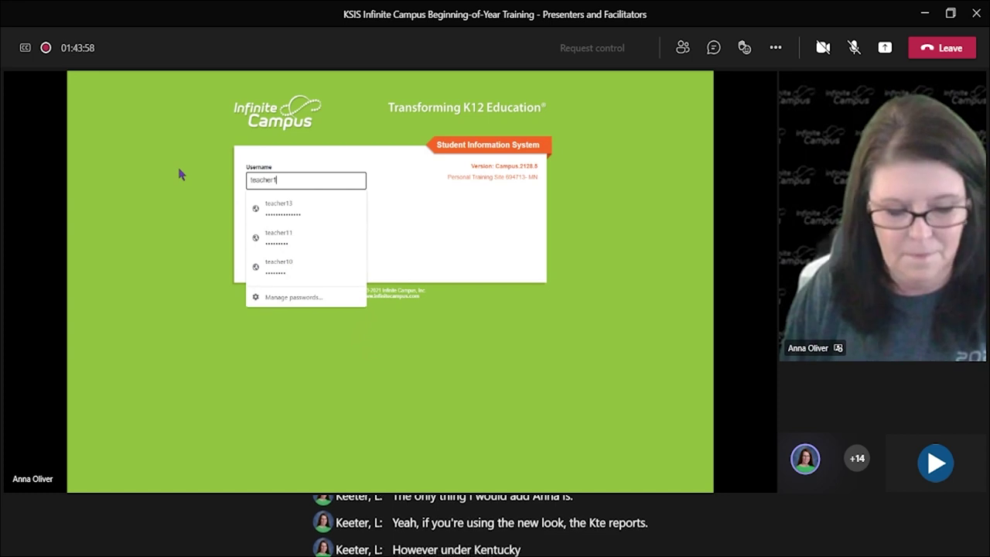
{"action": "left_click", "coordinate": [251, 210]}
{"action": "left_click", "coordinate": [271, 234]}
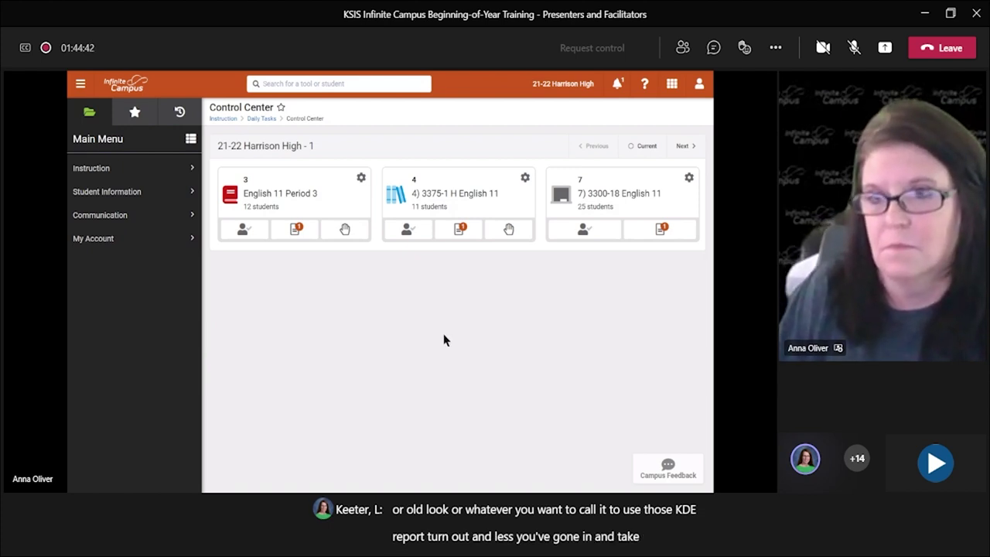
{"action": "left_click", "coordinate": [699, 85]}
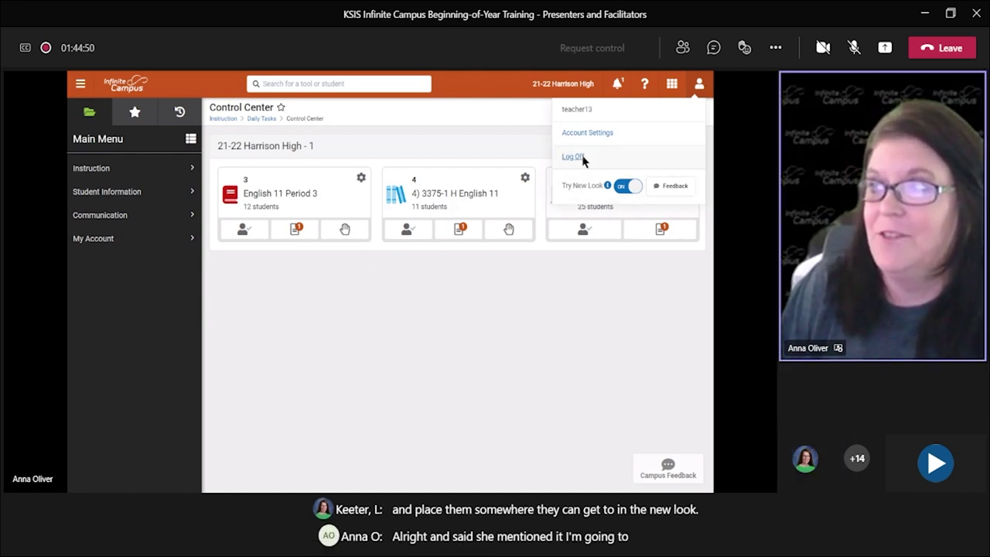
{"action": "left_click", "coordinate": [582, 158]}
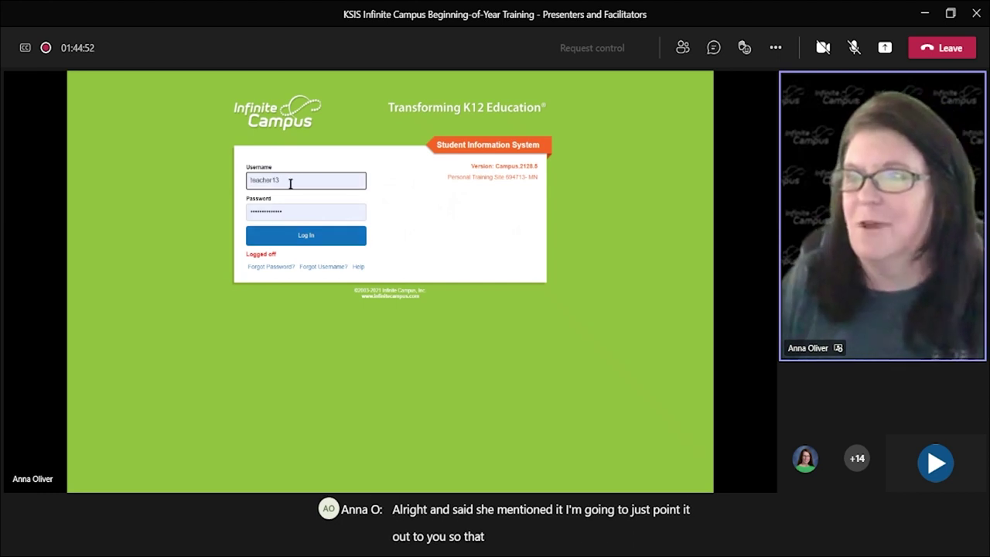
Step: Sign in as admin with the saved login and scroll the Index to System Administration
{"action": "left_click_drag", "start_coordinate": [289, 182], "coordinate": [120, 183]}
{"action": "type", "text": "admin"}
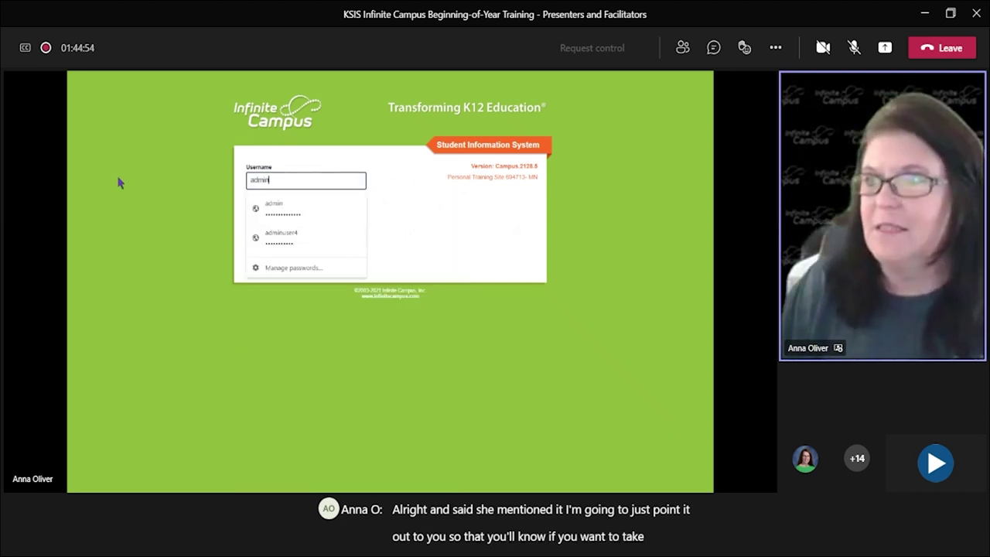
{"action": "left_click", "coordinate": [272, 207]}
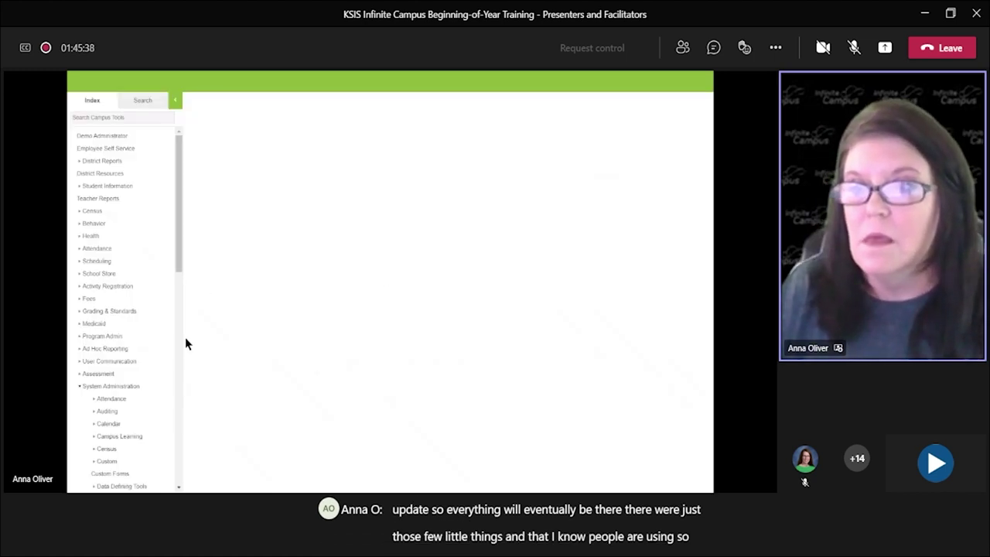
{"action": "scroll", "coordinate": [186, 341], "scroll_direction": "down", "scroll_amount": 5}
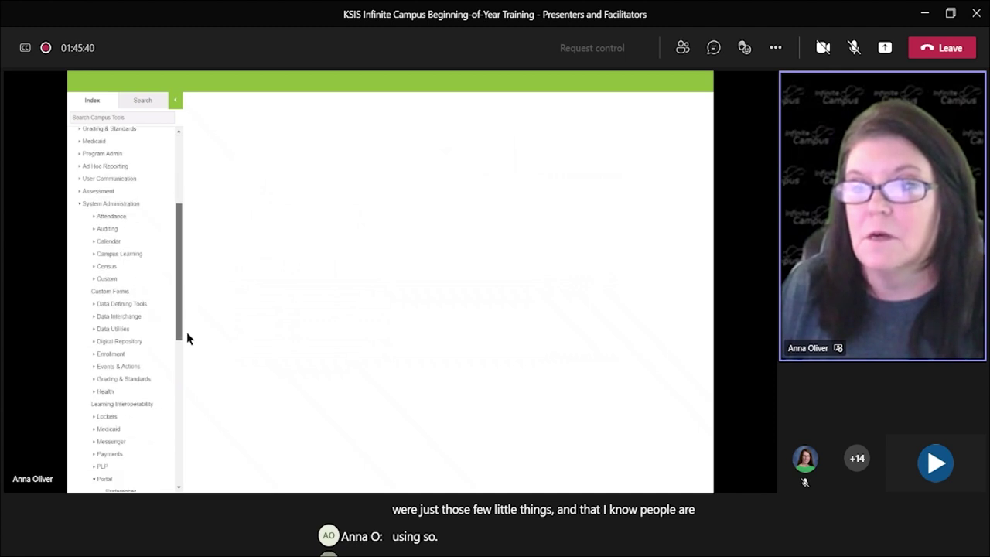
{"action": "scroll", "coordinate": [186, 336], "scroll_direction": "down", "scroll_amount": 2}
Step: Open Custom > Custom Tool Placement Editor and scroll through its Navigation Tree
{"action": "left_click", "coordinate": [122, 222]}
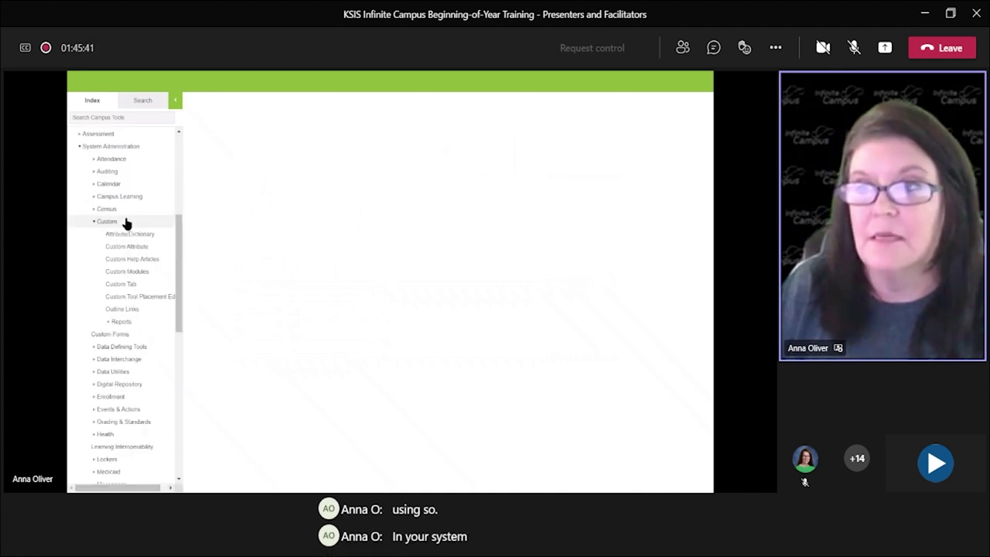
{"action": "left_click", "coordinate": [148, 298]}
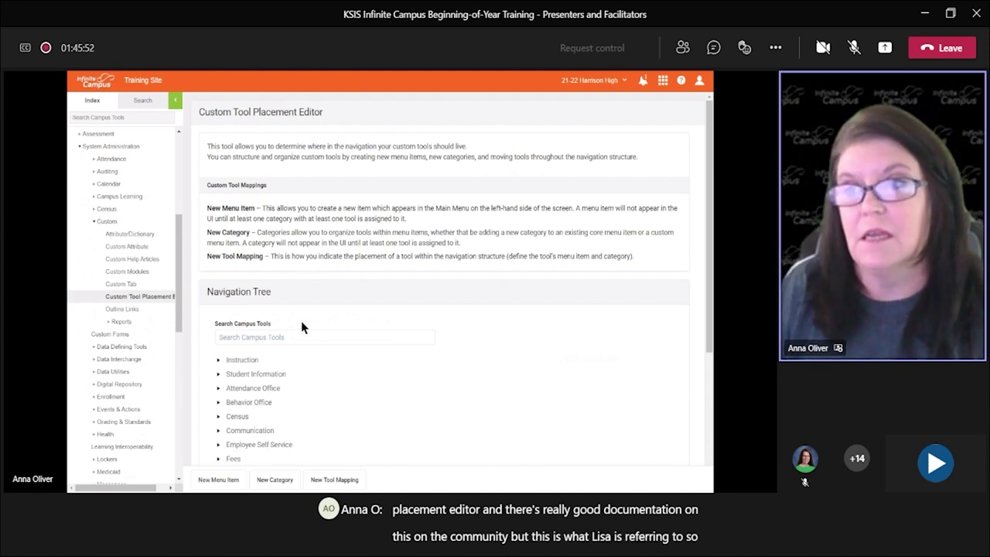
{"action": "scroll", "coordinate": [346, 461], "scroll_direction": "down", "scroll_amount": 2}
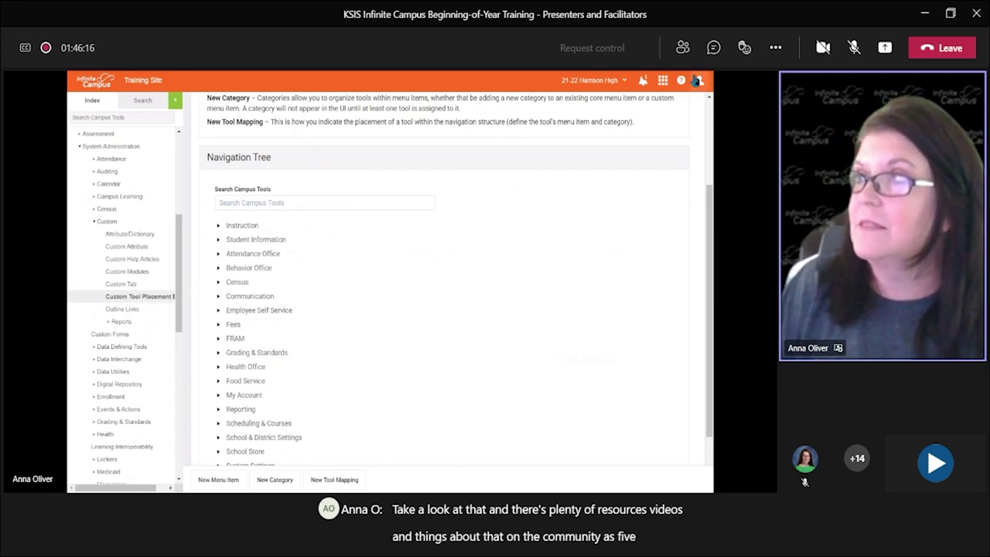
{"action": "left_click", "coordinate": [699, 81]}
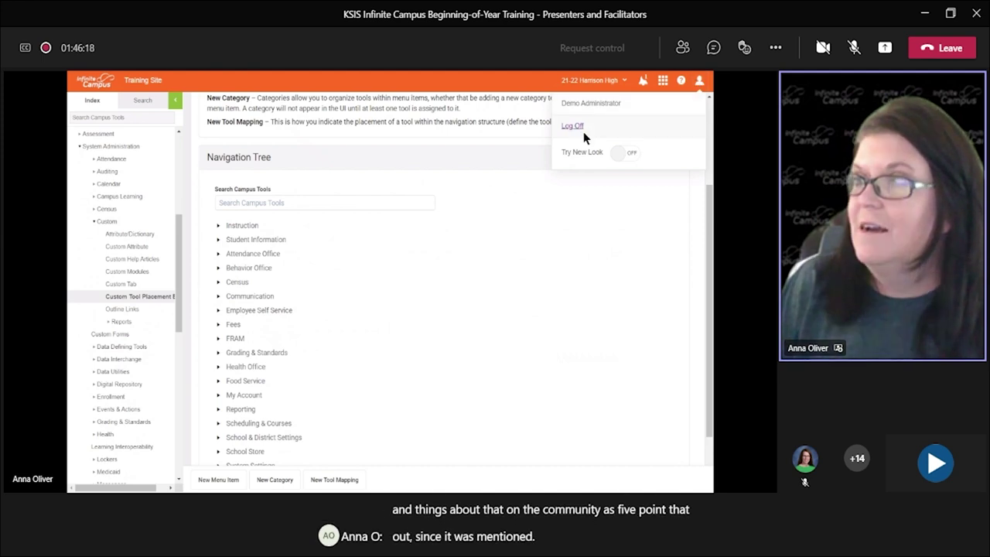
Step: Log off the administrator and sign back in as teacher13 using the saved login
{"action": "left_click", "coordinate": [573, 126]}
{"action": "left_click", "coordinate": [311, 178]}
{"action": "key", "text": "ctrl+a"}
{"action": "type", "text": "teacher13"}
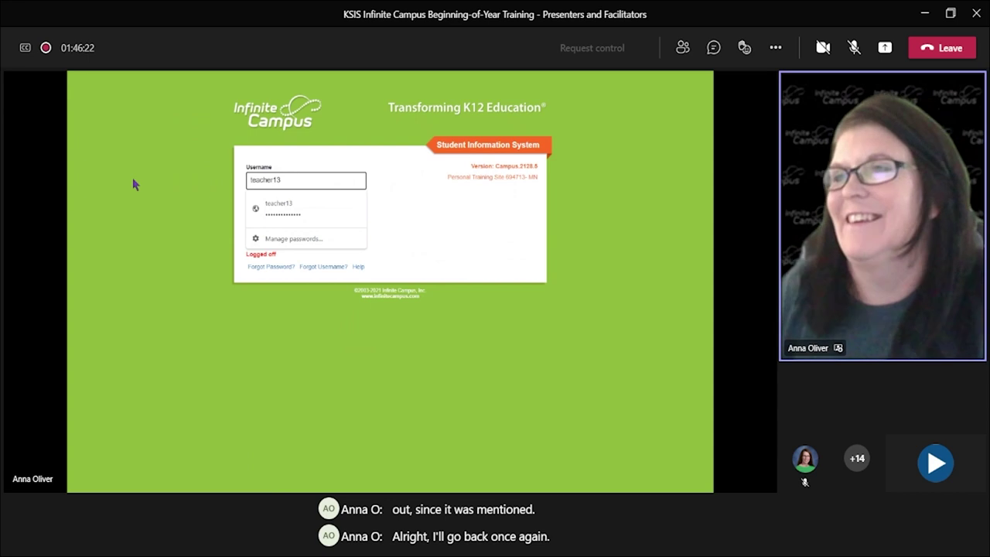
{"action": "left_click", "coordinate": [284, 213]}
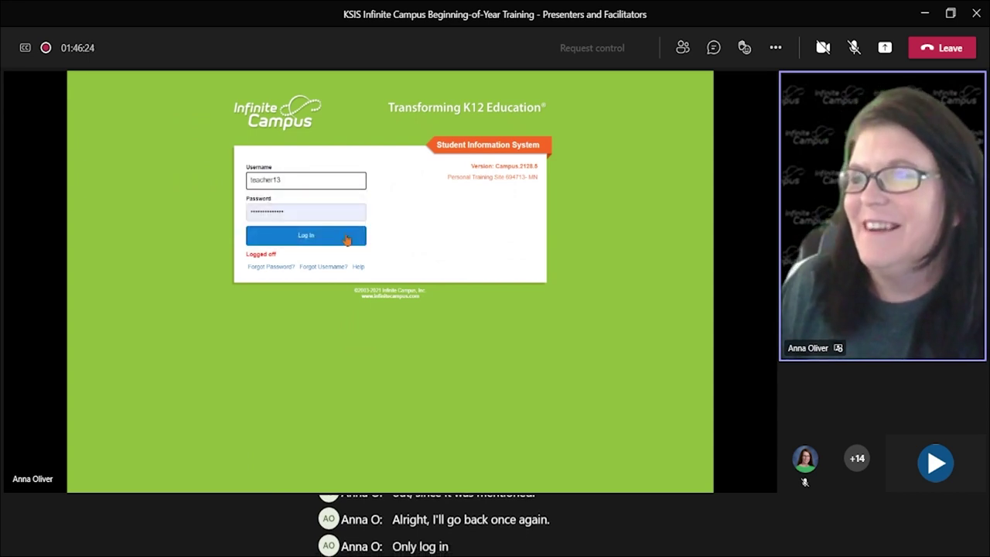
{"action": "key", "text": "Return"}
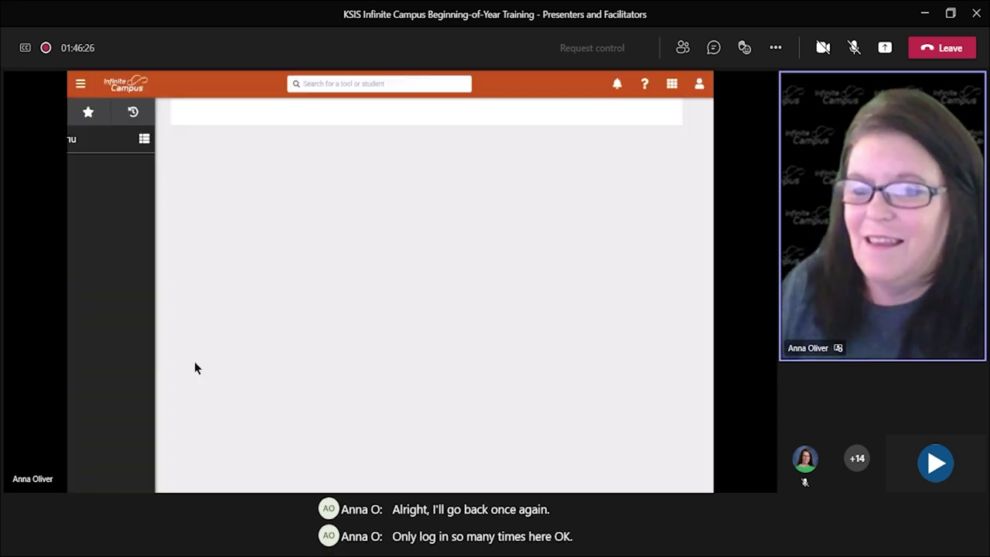
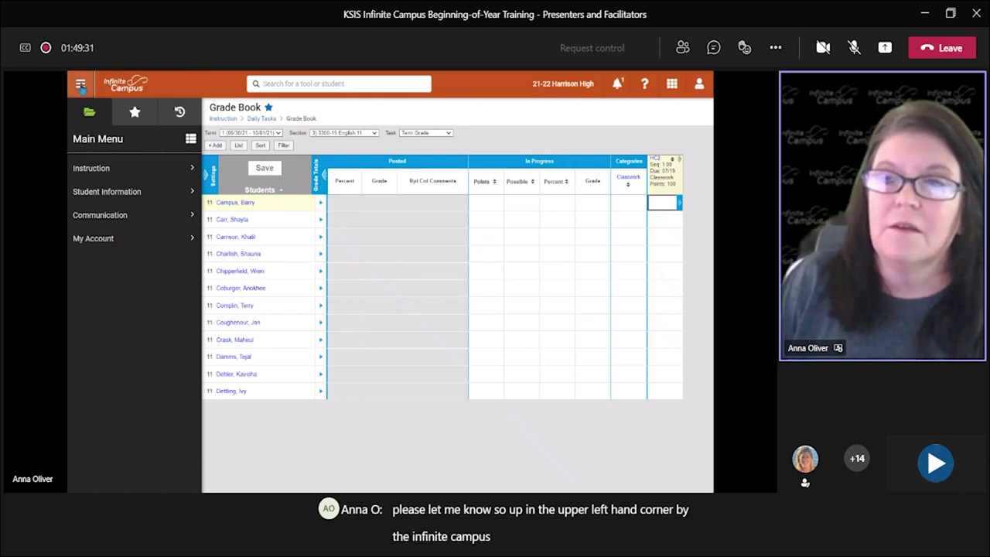
Step: Collapse and reopen the side menu, view the Favorites list, then close the menu over the Grade Book
{"action": "left_click", "coordinate": [80, 84]}
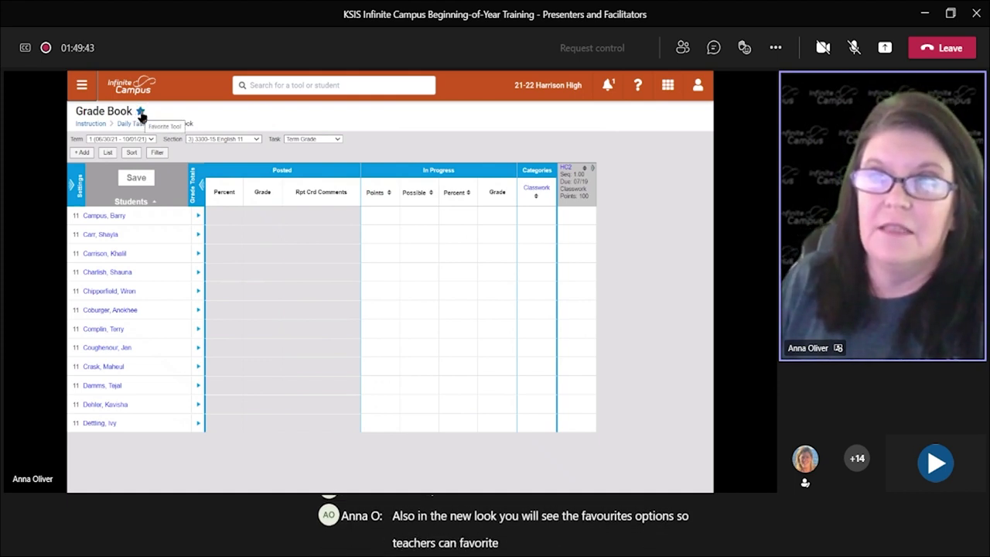
{"action": "left_click", "coordinate": [82, 86]}
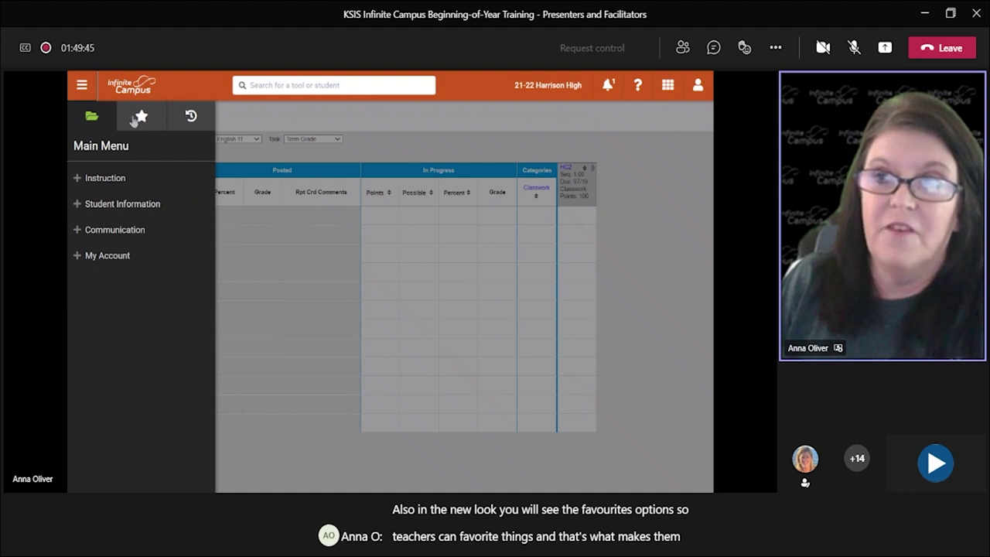
{"action": "left_click", "coordinate": [141, 118]}
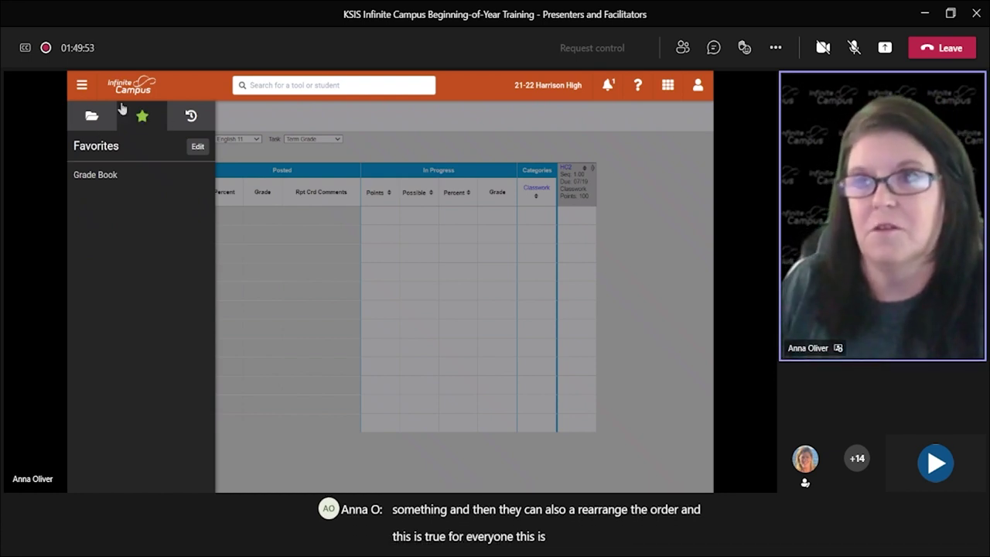
{"action": "left_click", "coordinate": [80, 90]}
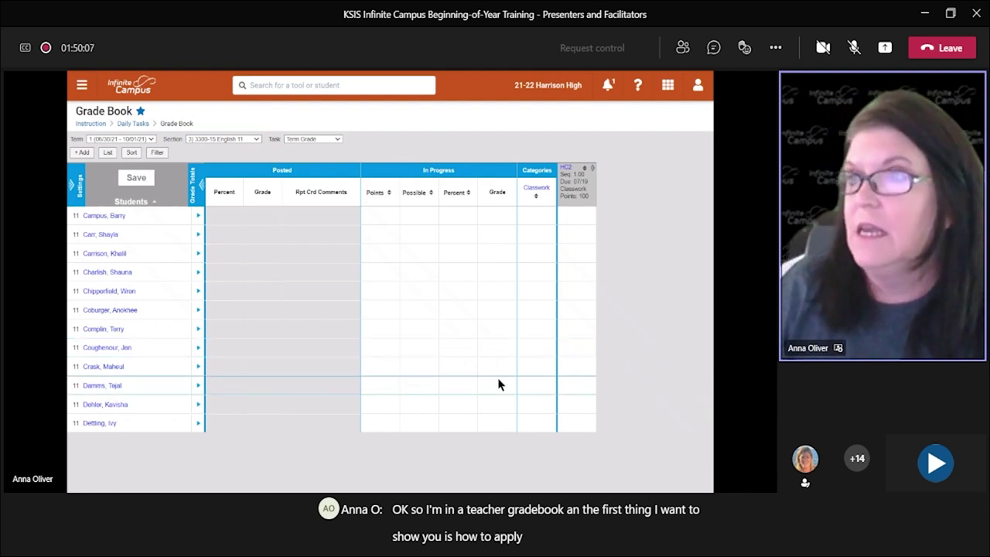
Step: Open the Homework Chapter 2 (HC2) assignment details from the 3300-15 English 11 Grade Book
{"action": "left_click", "coordinate": [242, 139]}
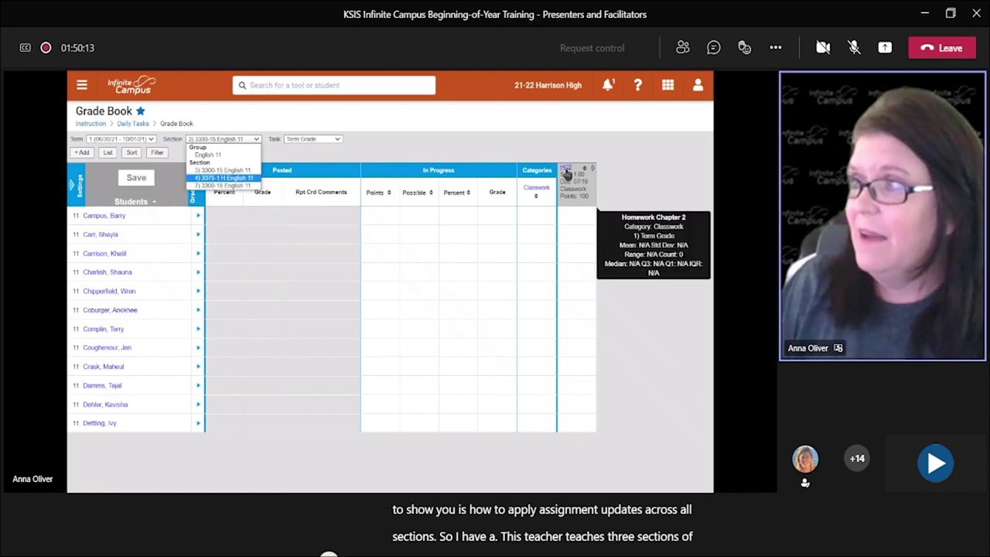
{"action": "mouse_move", "coordinate": [567, 173]}
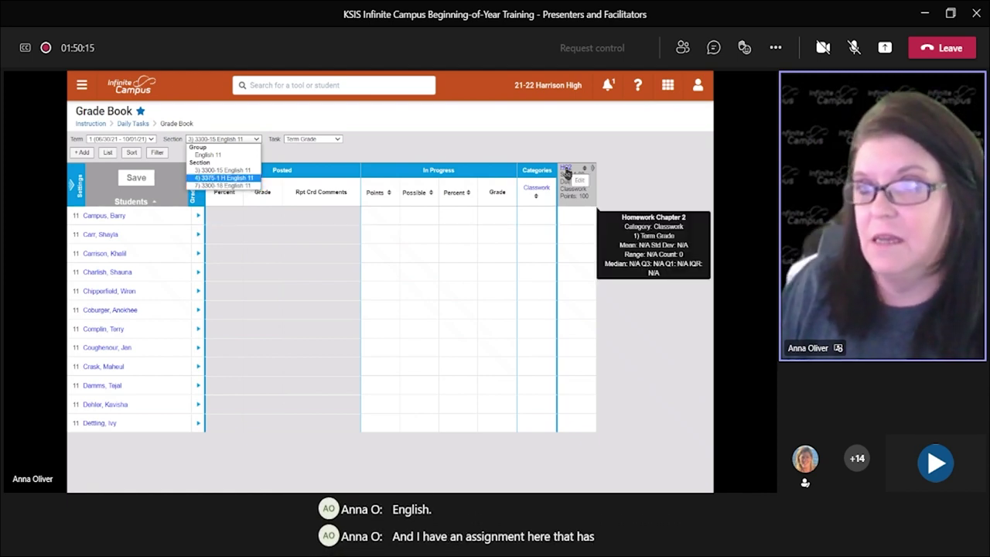
{"action": "left_click", "coordinate": [570, 178]}
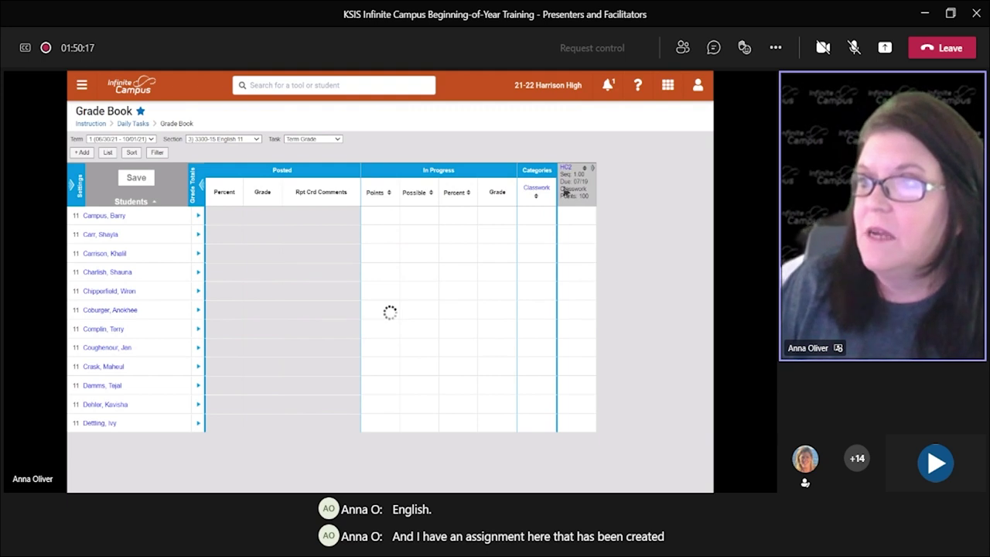
{"action": "left_click", "coordinate": [573, 190]}
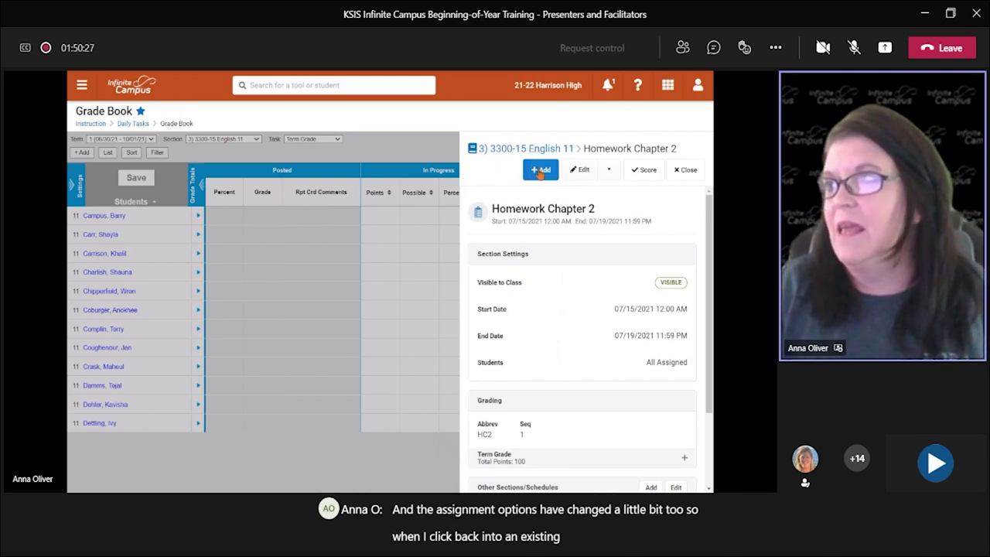
Step: Check the Duplicate and Delete options, then open Homework Chapter 2 for editing
{"action": "left_click", "coordinate": [609, 170]}
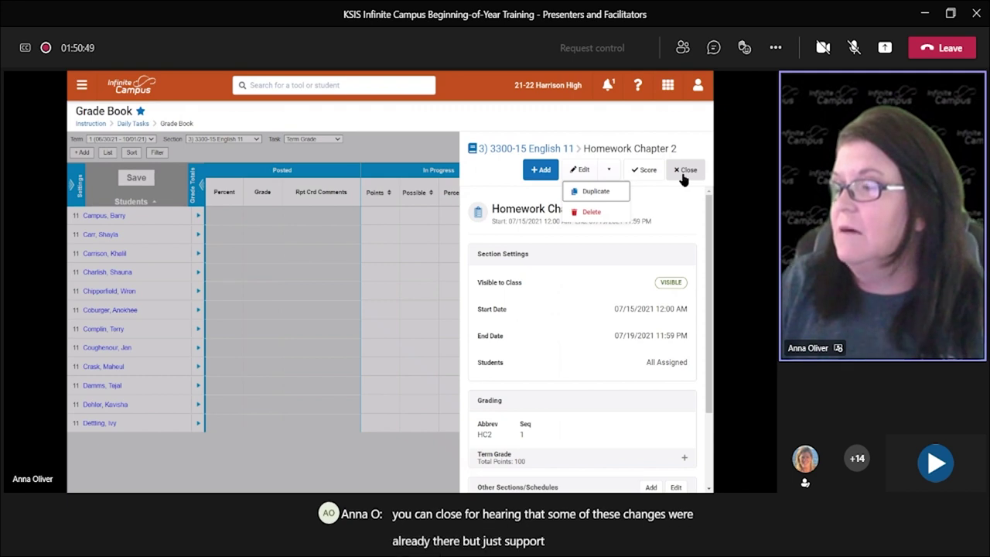
{"action": "left_click", "coordinate": [579, 169]}
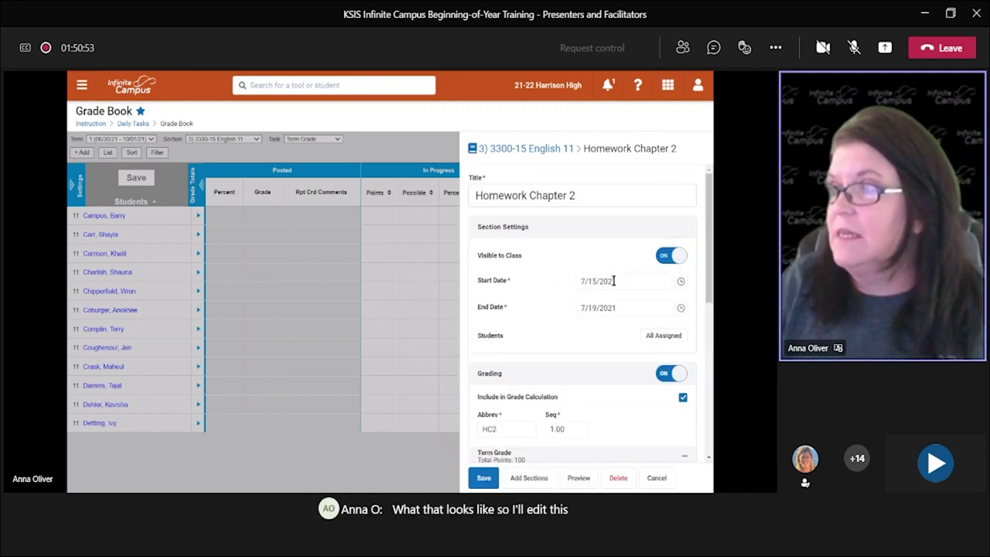
Step: Change the end date to 7/23/2021, keeping the start date at 7/15/2021
{"action": "left_click", "coordinate": [640, 307]}
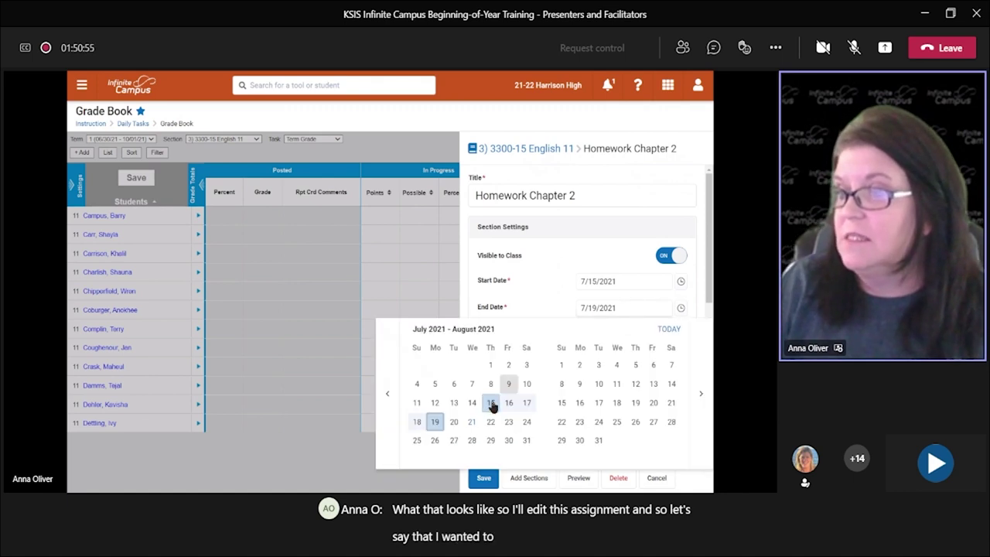
{"action": "left_click", "coordinate": [454, 421]}
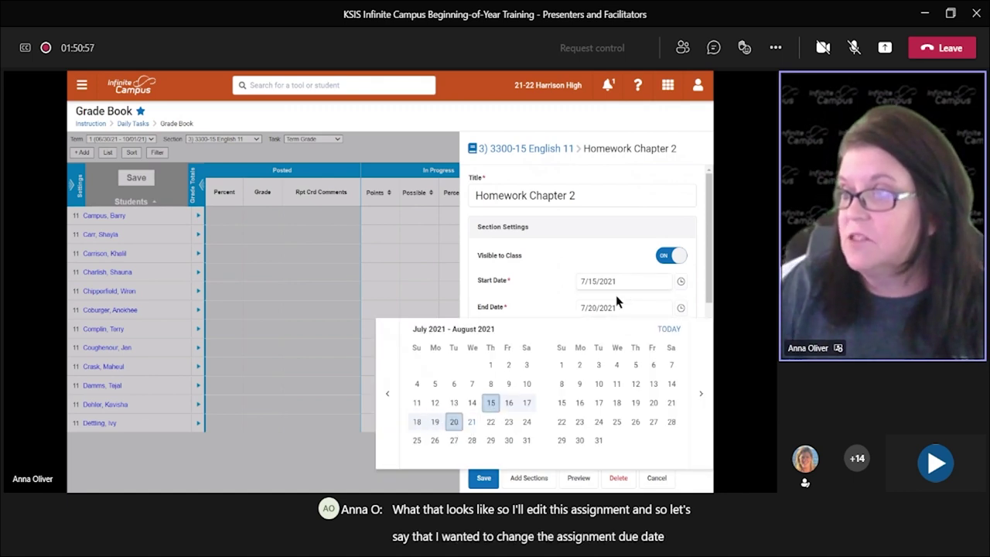
{"action": "left_click", "coordinate": [508, 424]}
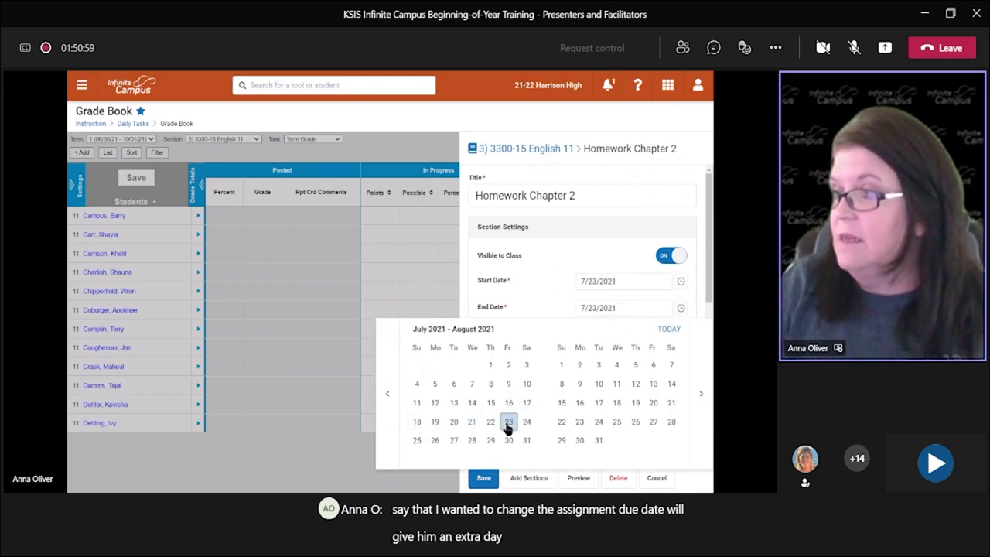
{"action": "left_click", "coordinate": [628, 282]}
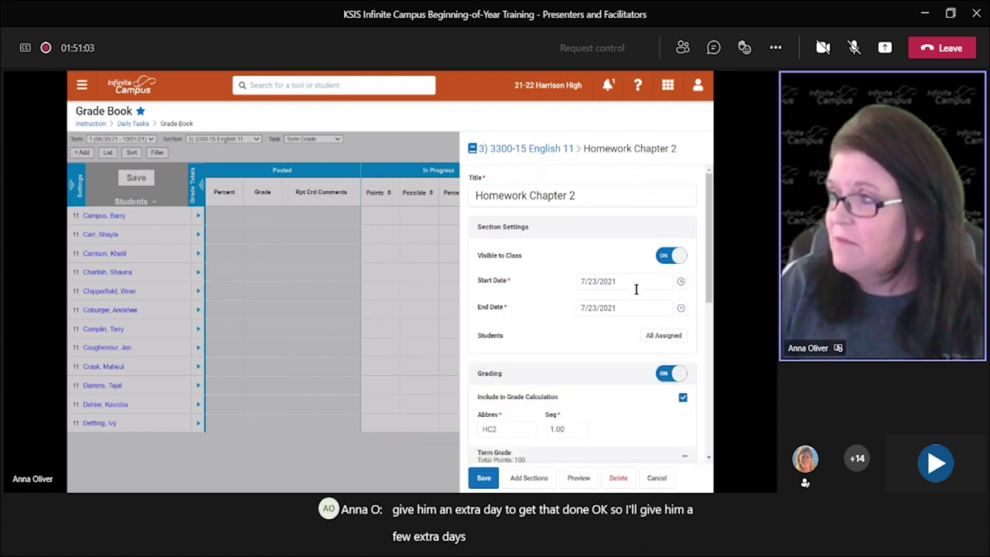
{"action": "left_click", "coordinate": [635, 285]}
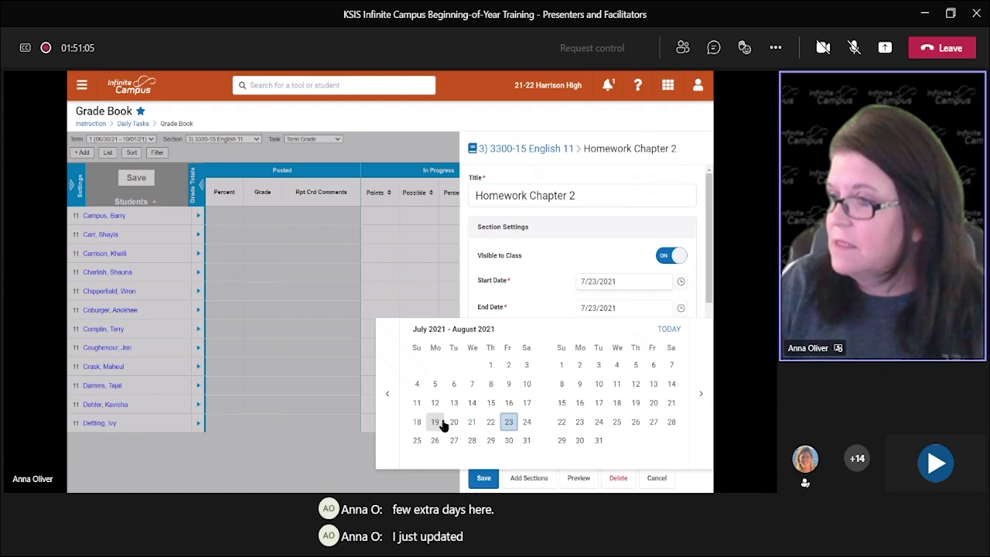
{"action": "left_click", "coordinate": [490, 404]}
{"action": "left_click", "coordinate": [588, 256]}
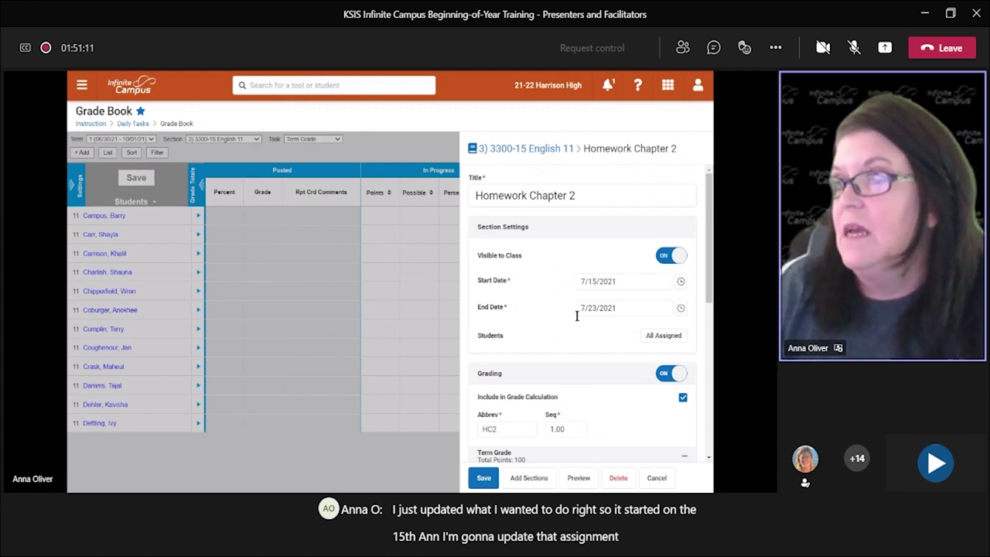
Step: Save the edited Homework Chapter 2 assignment
{"action": "scroll", "coordinate": [567, 333], "scroll_direction": "down", "scroll_amount": 3}
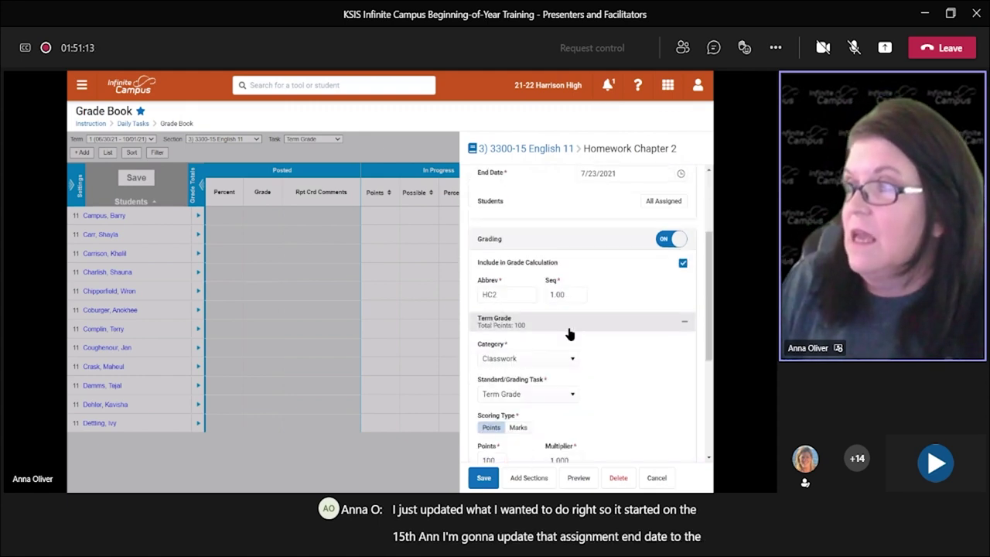
{"action": "scroll", "coordinate": [625, 276], "scroll_direction": "down", "scroll_amount": 2}
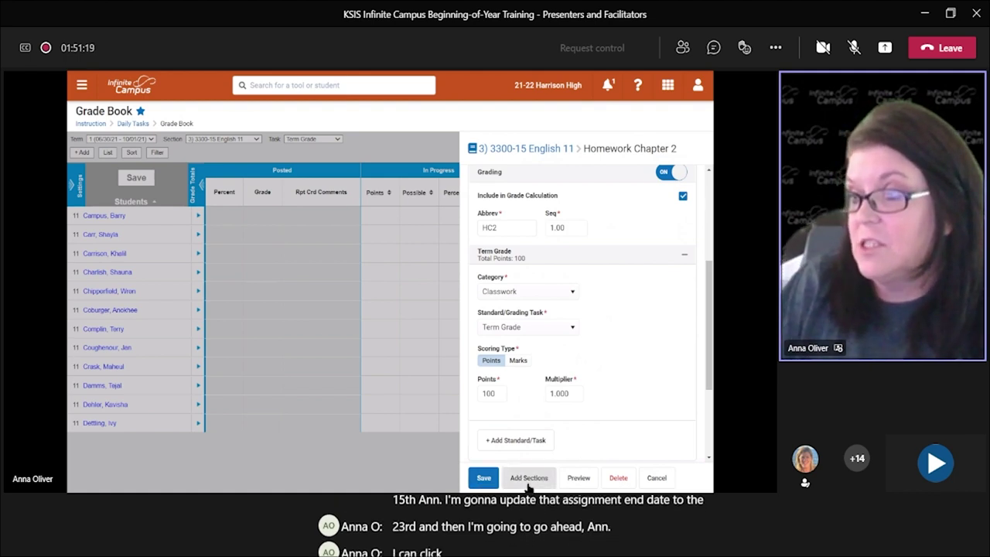
{"action": "left_click", "coordinate": [483, 479]}
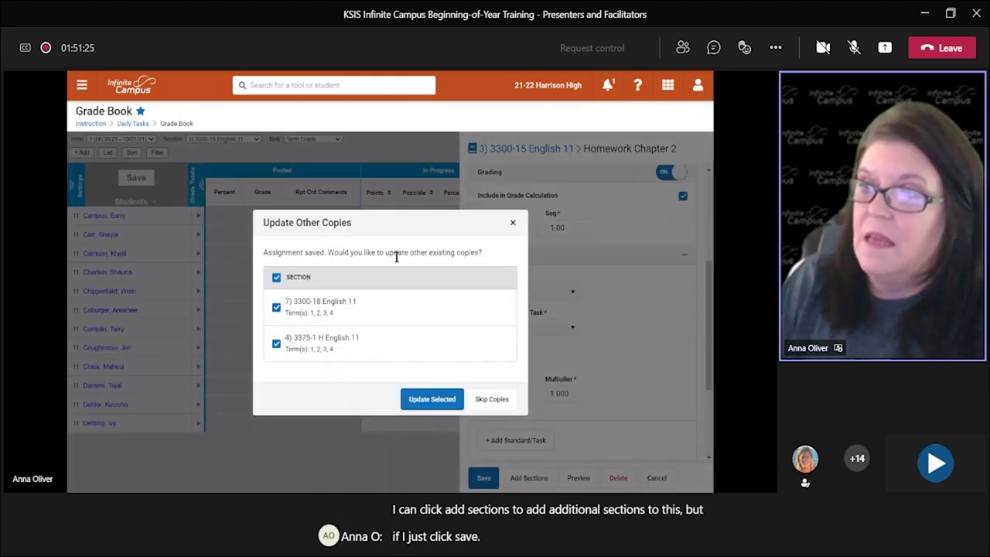
Step: Apply the 07/23/2021 end date only to section 3300-18 English 11, then close the assignment panel
{"action": "left_click_drag", "start_coordinate": [267, 252], "coordinate": [483, 254]}
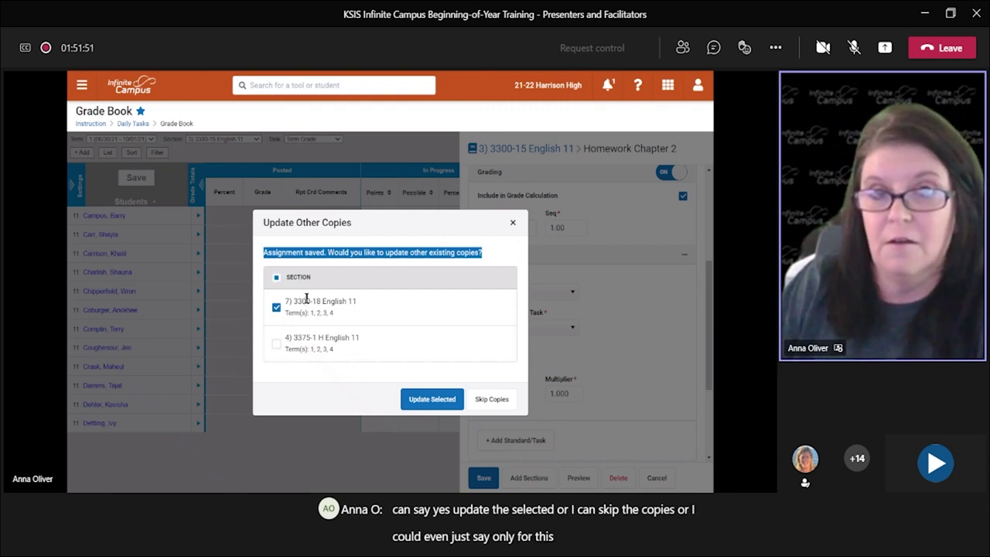
{"action": "left_click", "coordinate": [424, 399]}
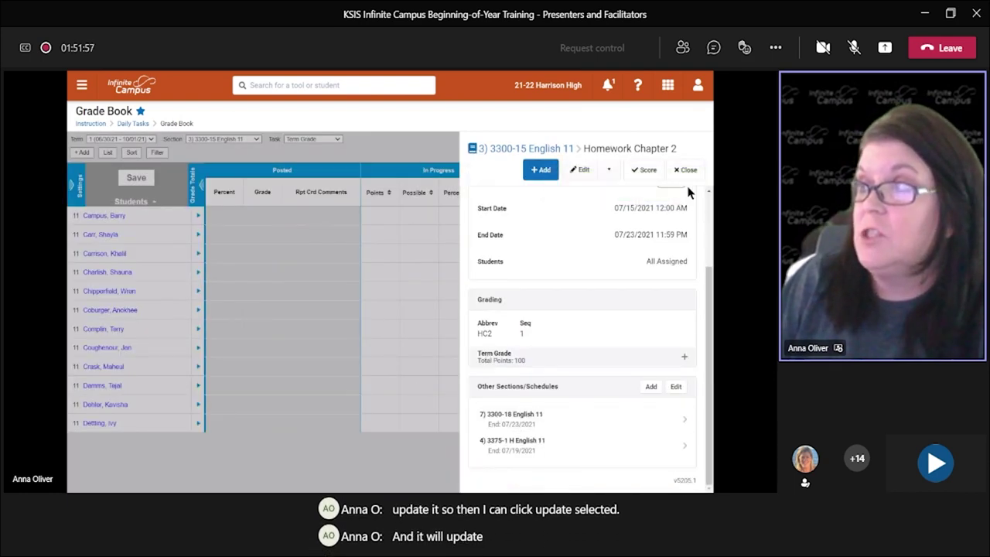
{"action": "left_click", "coordinate": [686, 169]}
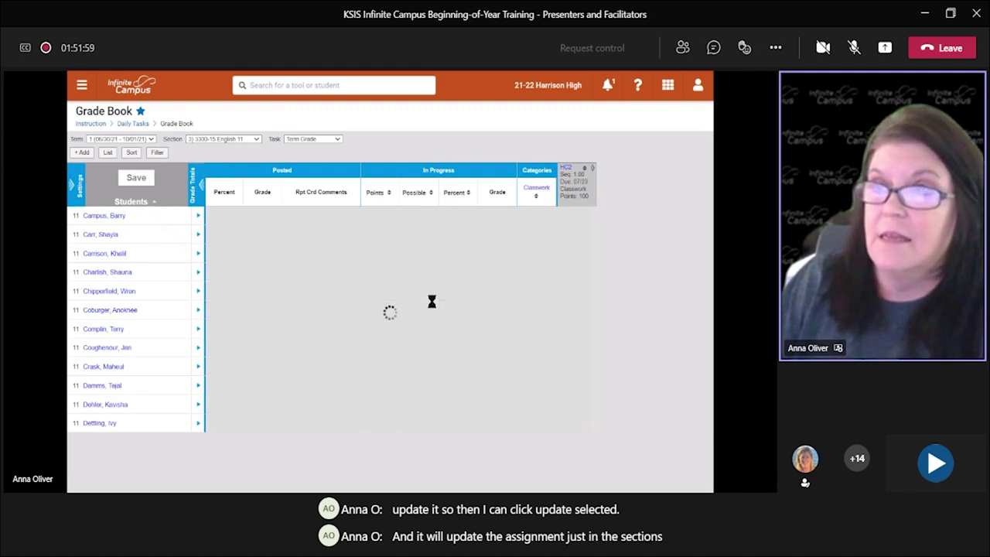
{"action": "left_click", "coordinate": [242, 140]}
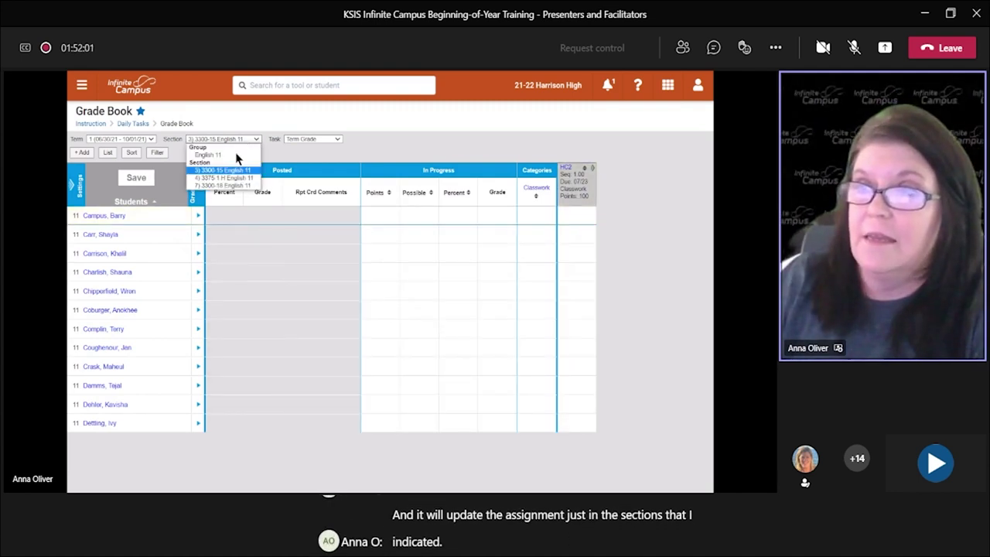
Step: Switch to section 3300-18 English 11, confirm HC2 is due 07/23, and open Grade Book settings
{"action": "left_click", "coordinate": [232, 185]}
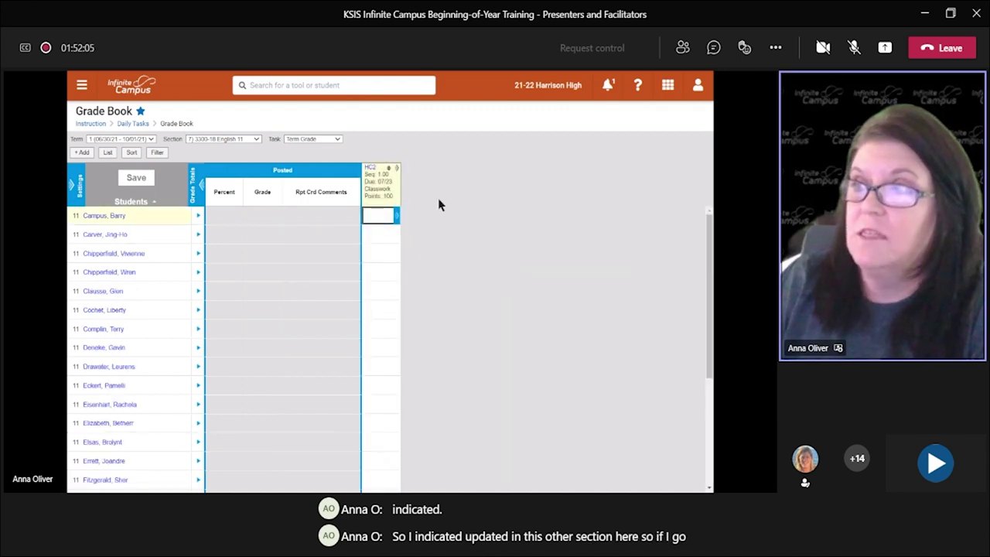
{"action": "left_click", "coordinate": [393, 181]}
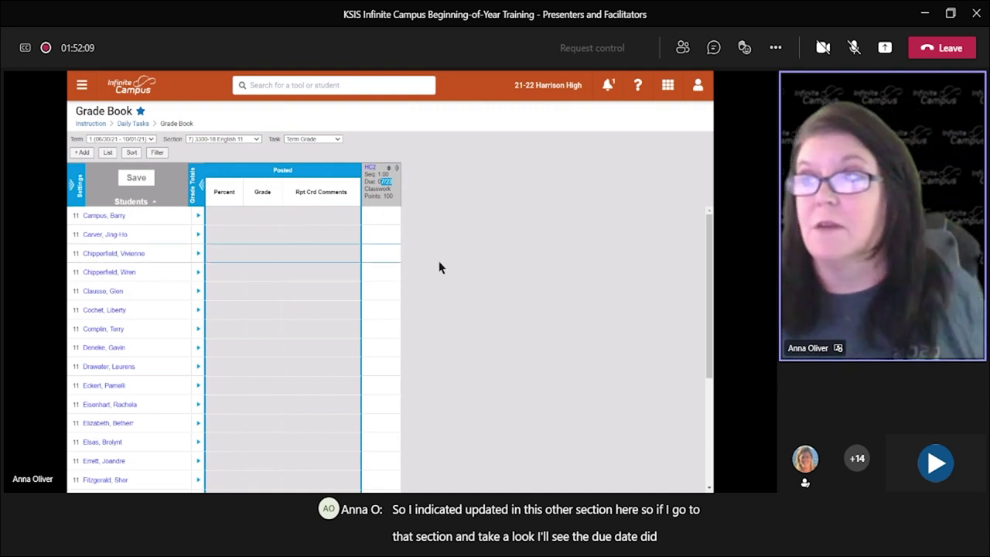
{"action": "key", "text": "ctrl+plus"}
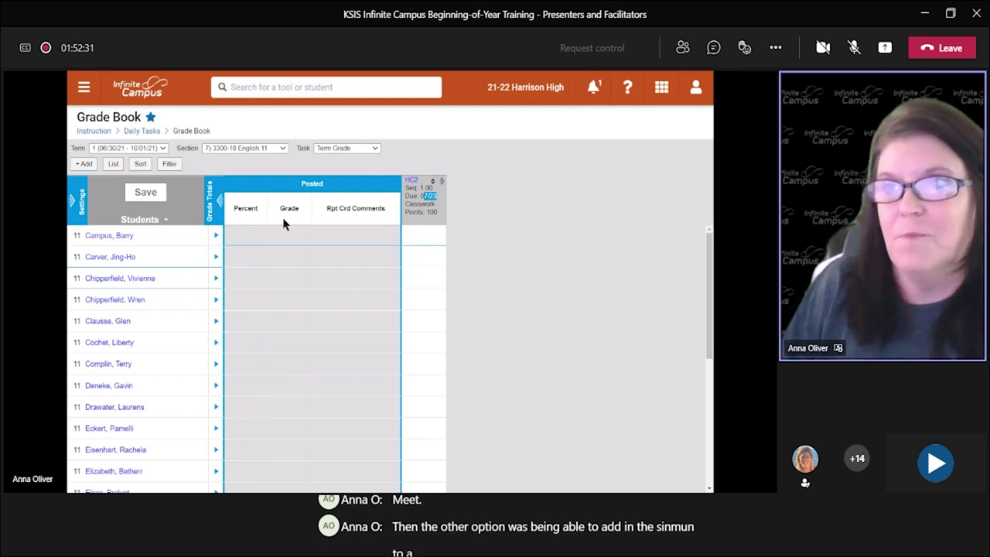
{"action": "left_click", "coordinate": [257, 151]}
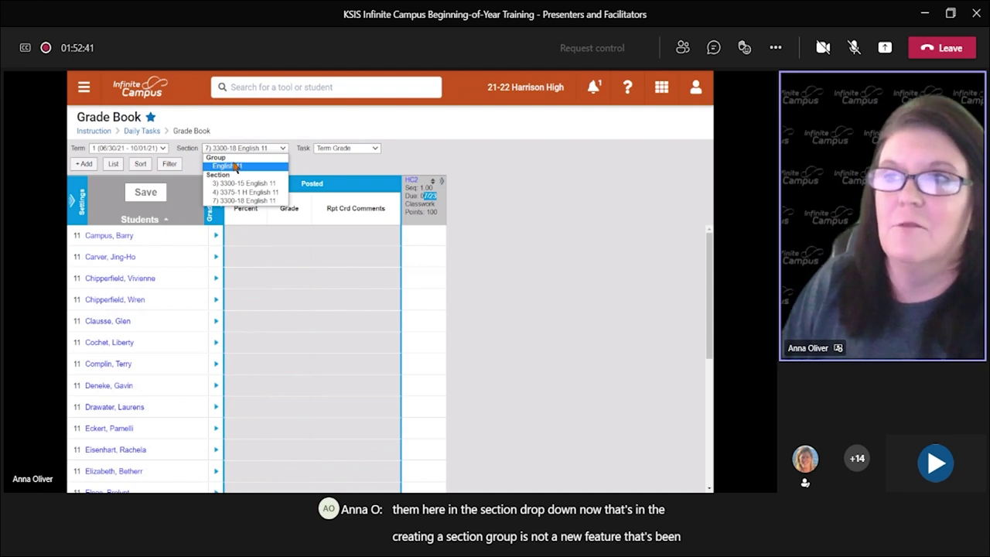
{"action": "left_click", "coordinate": [78, 202]}
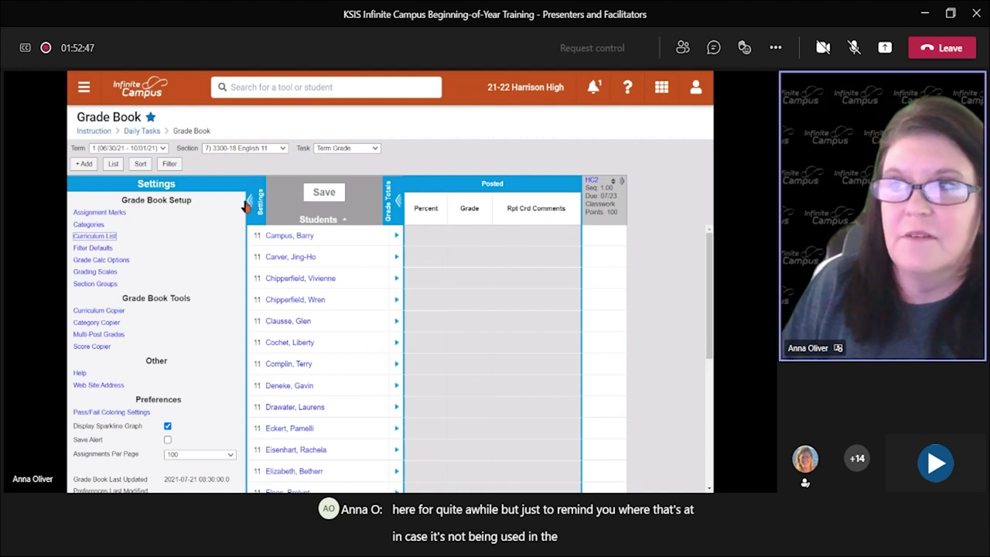
Step: Open Section Groups and the English 11 group's detail page
{"action": "left_click", "coordinate": [97, 286]}
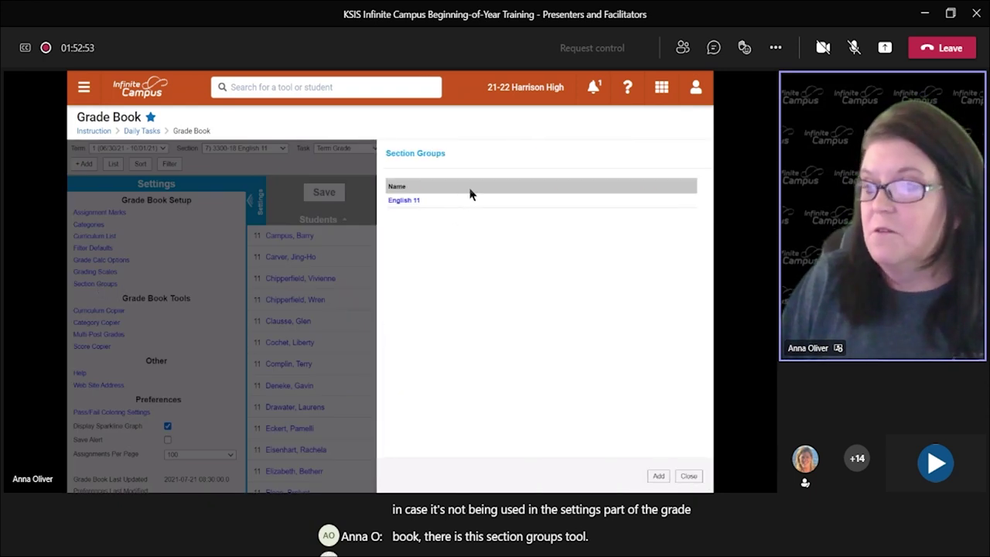
{"action": "left_click", "coordinate": [408, 201]}
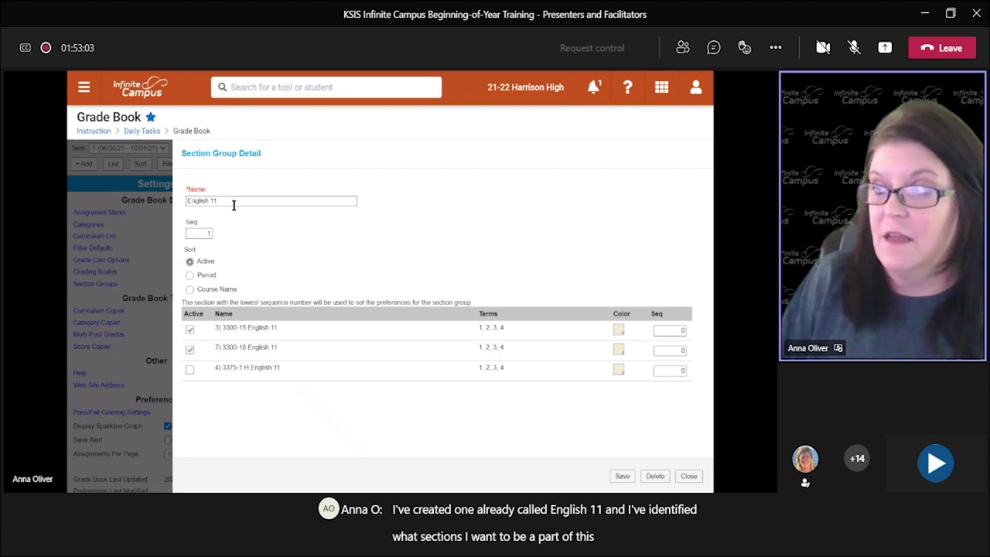
Step: Colour 3300-15 red and 3300-18 purple, give them sequence 1 and 2, and save the group
{"action": "left_click", "coordinate": [622, 331]}
{"action": "left_click", "coordinate": [630, 342]}
{"action": "left_click", "coordinate": [619, 349]}
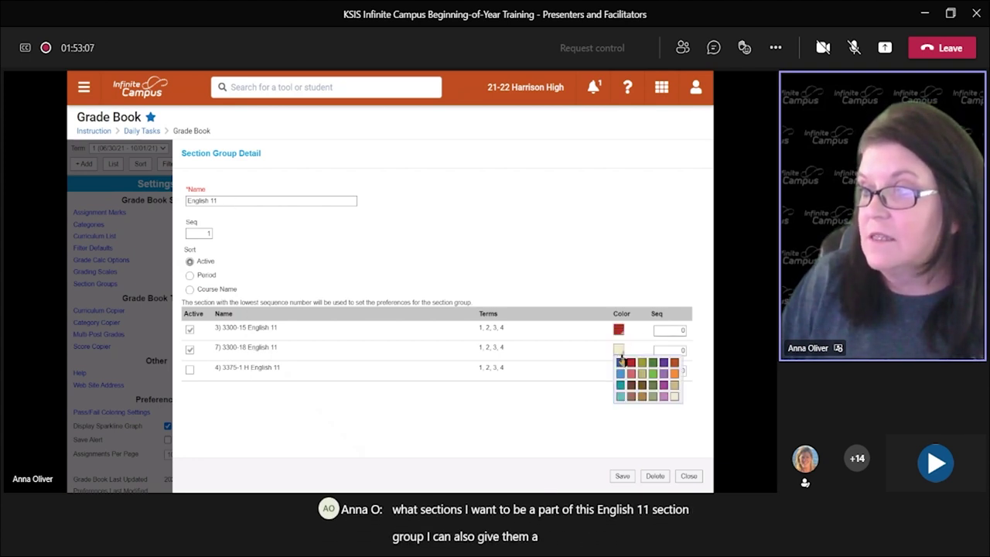
{"action": "left_click", "coordinate": [664, 362]}
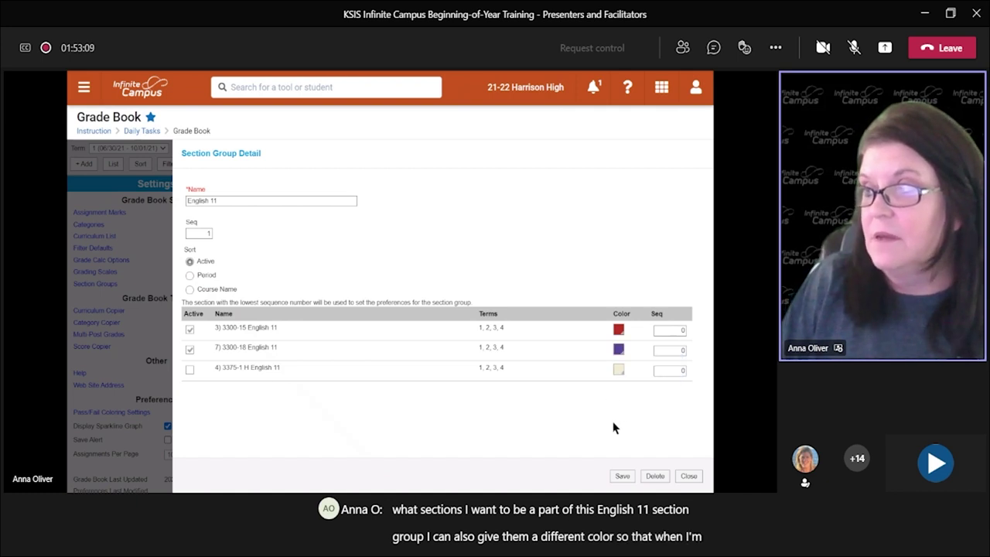
{"action": "left_click", "coordinate": [675, 329]}
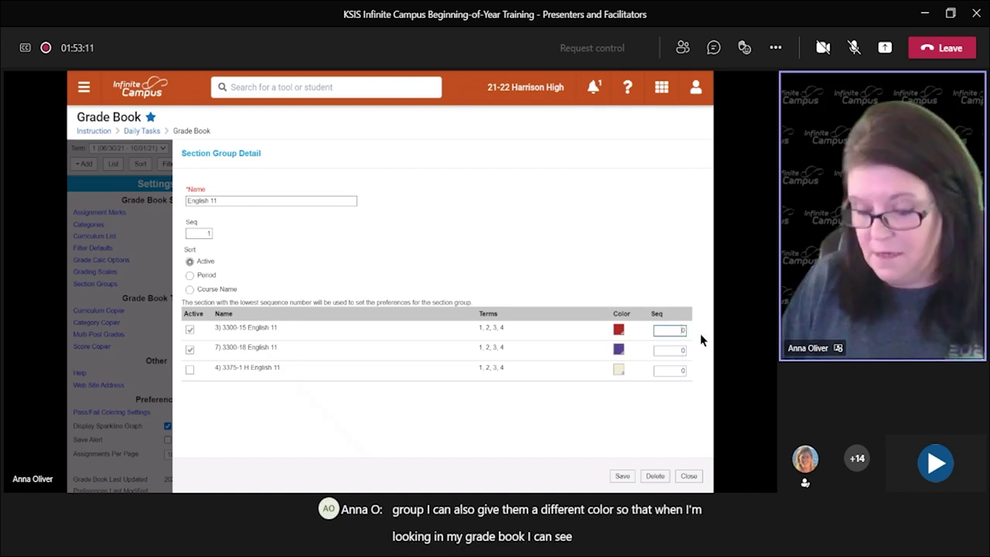
{"action": "type", "text": "1"}
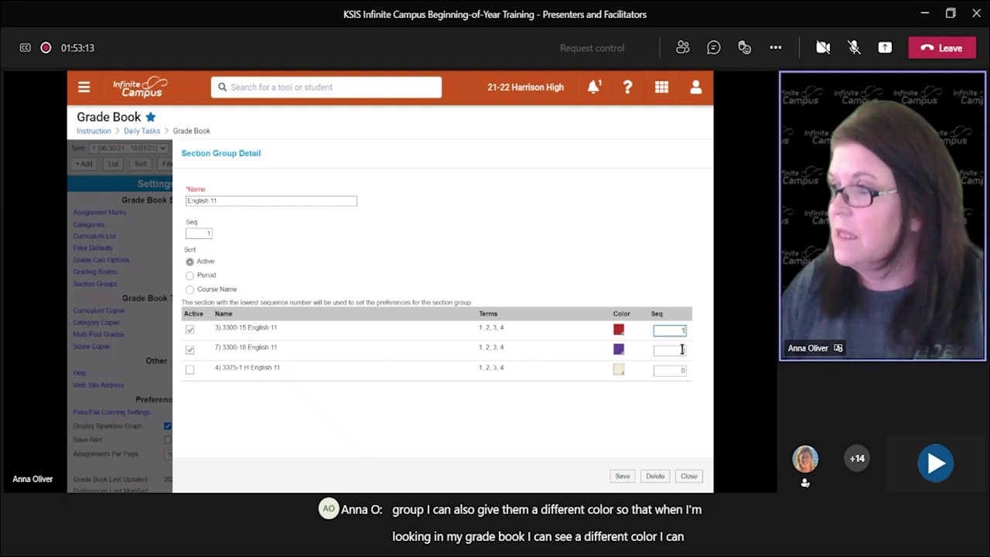
{"action": "left_click", "coordinate": [684, 351]}
{"action": "type", "text": "2"}
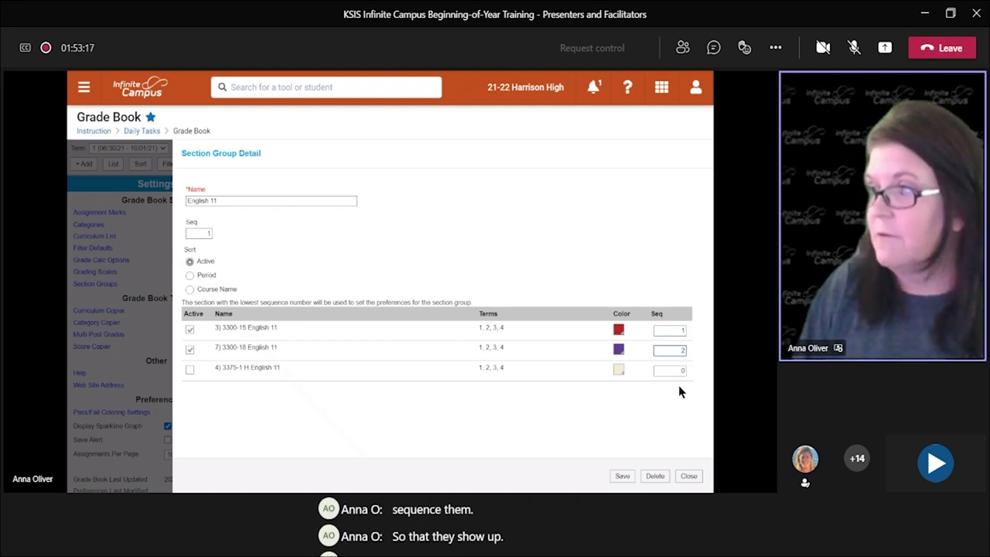
{"action": "left_click", "coordinate": [624, 476]}
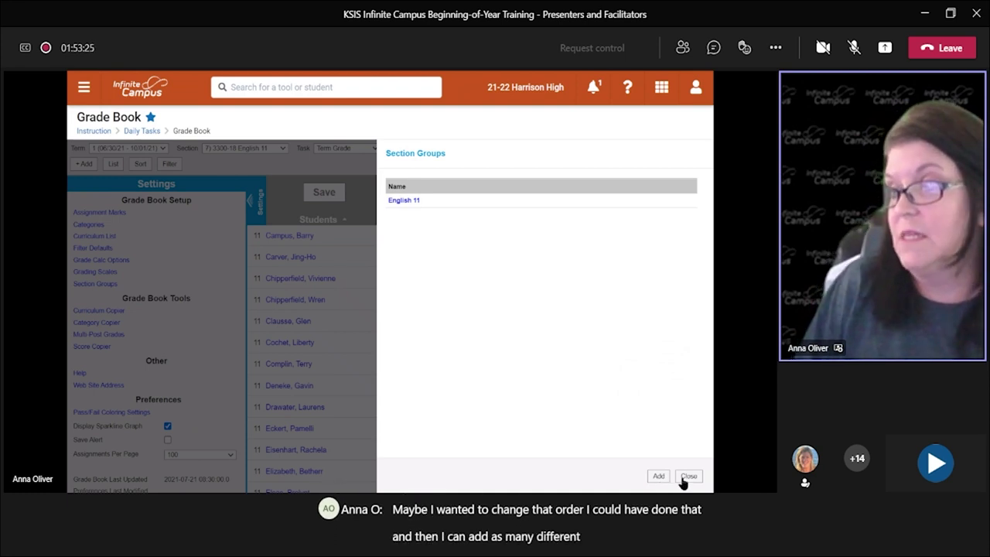
Step: Close Section Groups and Settings, then display the English 11 group with its red and purple students
{"action": "left_click", "coordinate": [686, 476]}
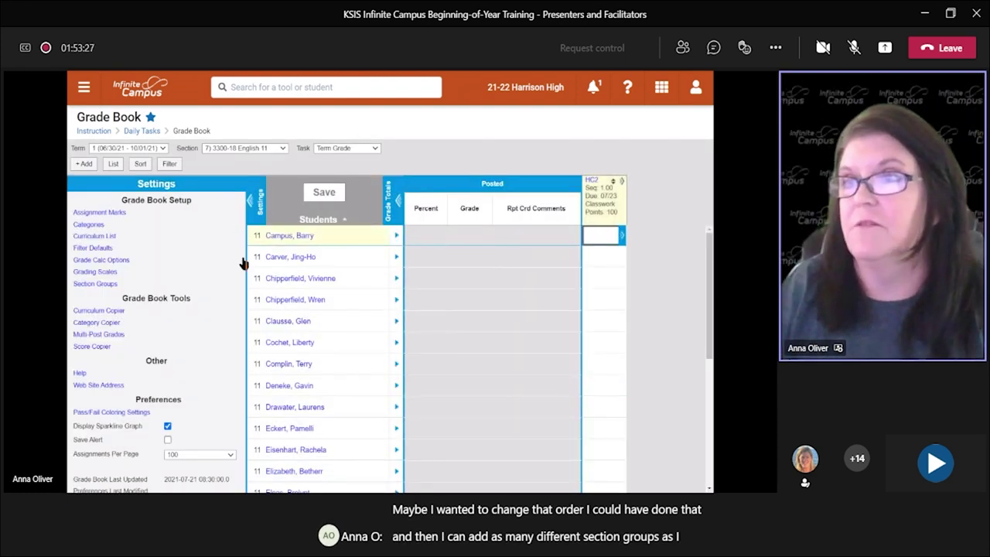
{"action": "left_click", "coordinate": [259, 205]}
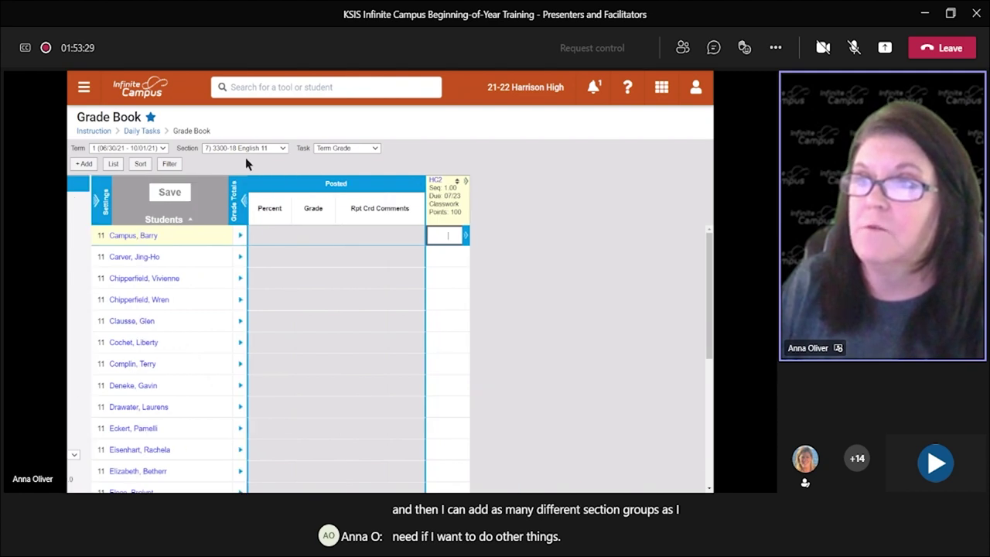
{"action": "left_click", "coordinate": [261, 148]}
{"action": "left_click", "coordinate": [249, 166]}
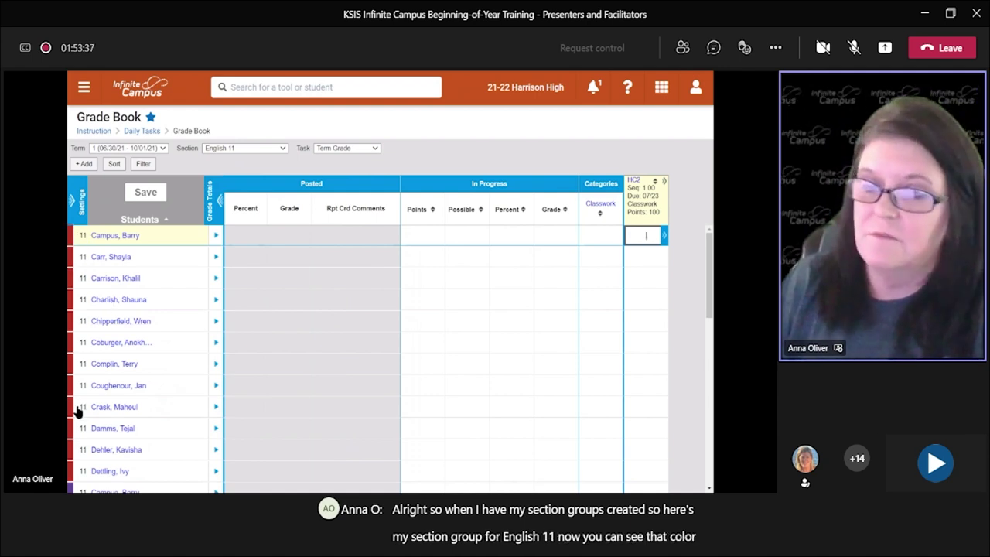
{"action": "scroll", "coordinate": [74, 410], "scroll_direction": "down", "scroll_amount": 3}
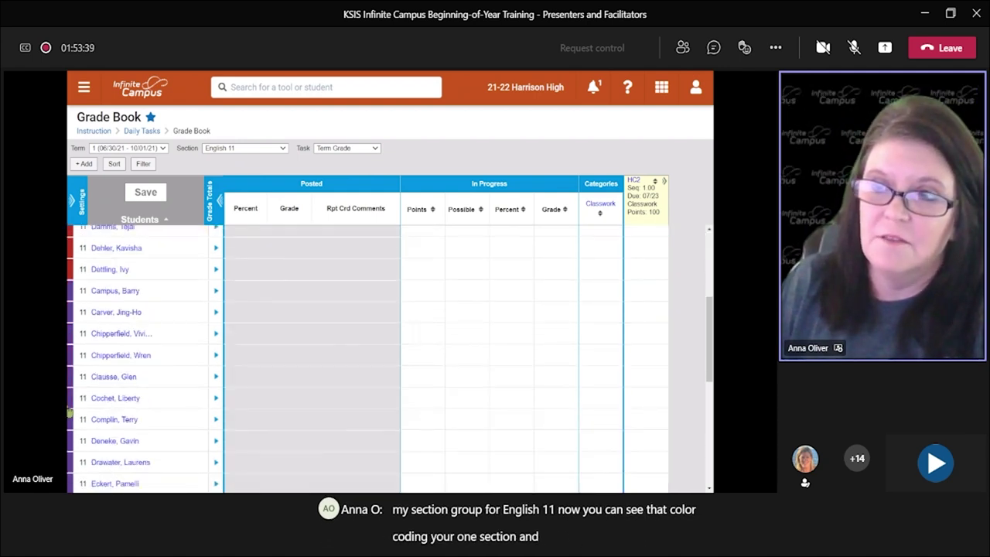
{"action": "scroll", "coordinate": [73, 410], "scroll_direction": "up", "scroll_amount": 2}
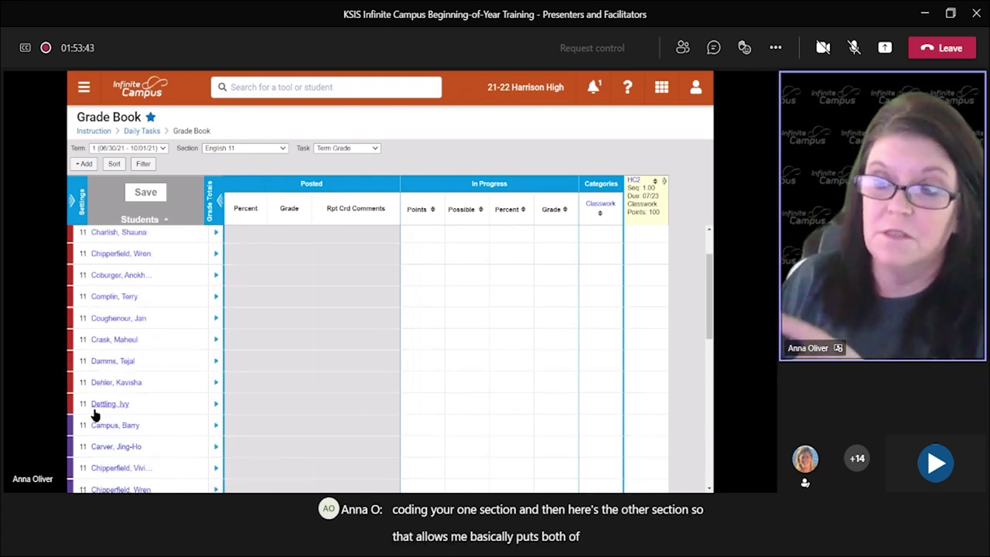
{"action": "scroll", "coordinate": [119, 414], "scroll_direction": "down", "scroll_amount": 3}
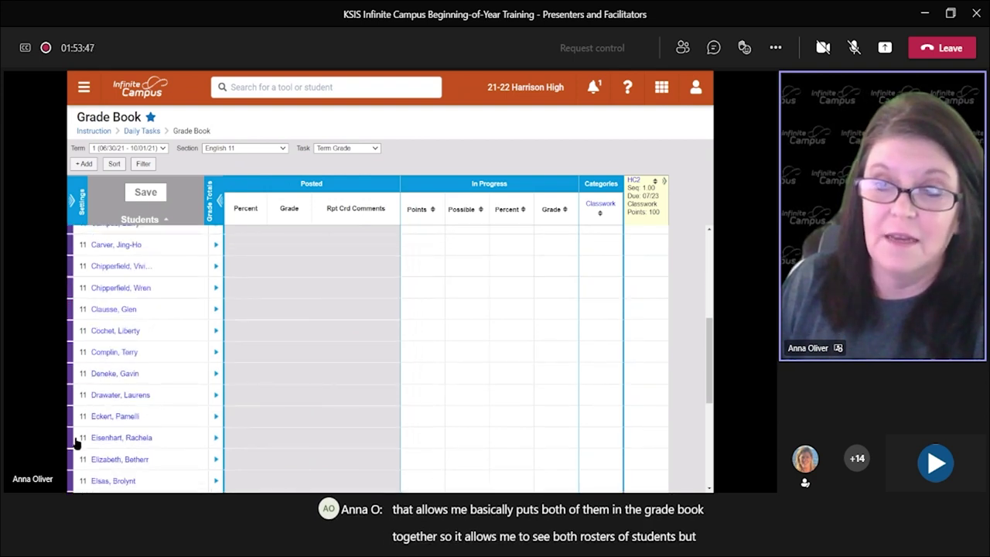
{"action": "scroll", "coordinate": [78, 442], "scroll_direction": "up", "scroll_amount": 1}
{"action": "mouse_move", "coordinate": [101, 418]}
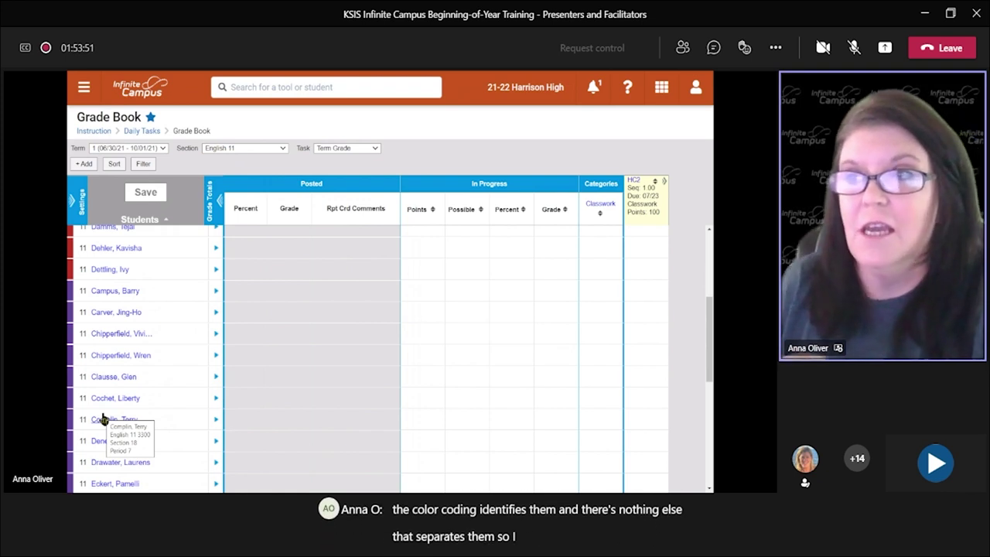
{"action": "scroll", "coordinate": [104, 413], "scroll_direction": "up", "scroll_amount": 3}
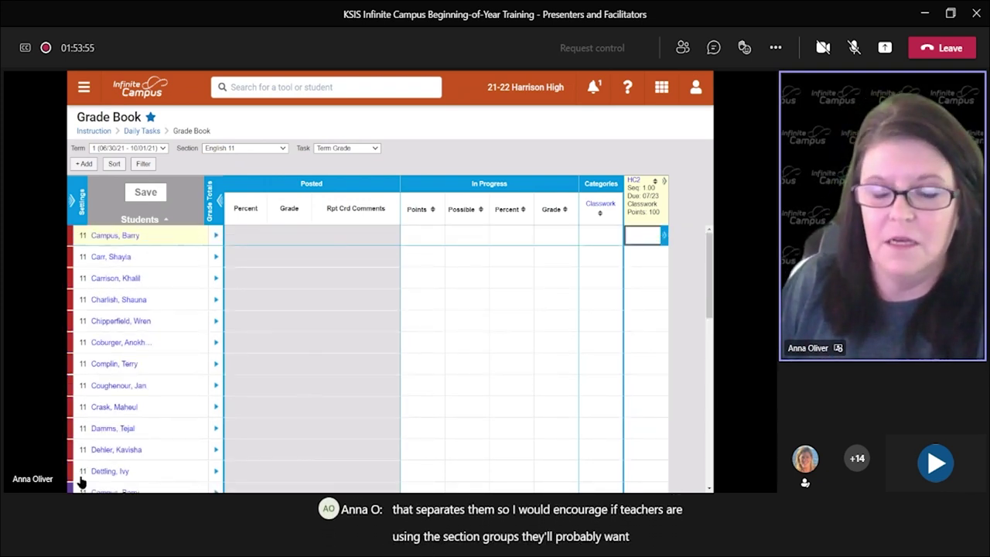
{"action": "scroll", "coordinate": [81, 481], "scroll_direction": "down", "scroll_amount": 3}
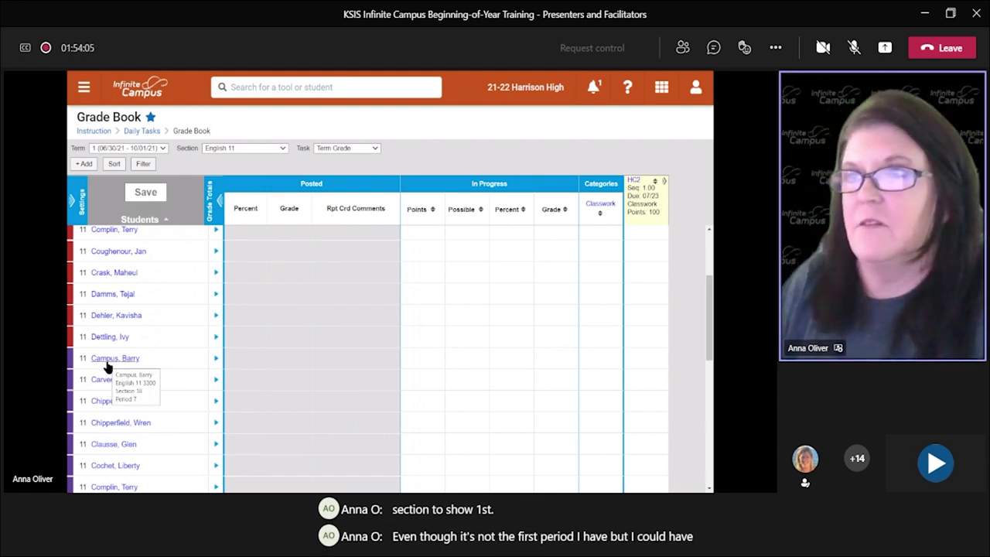
Step: Confirm the English 11 group stays selected in the Section list
{"action": "left_click", "coordinate": [260, 150]}
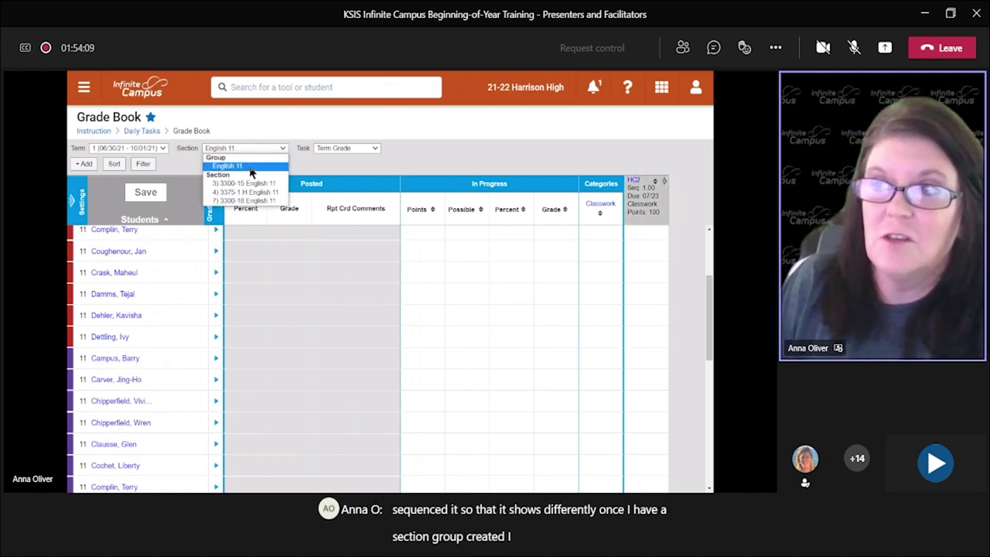
{"action": "left_click", "coordinate": [251, 168]}
{"action": "left_click", "coordinate": [255, 150]}
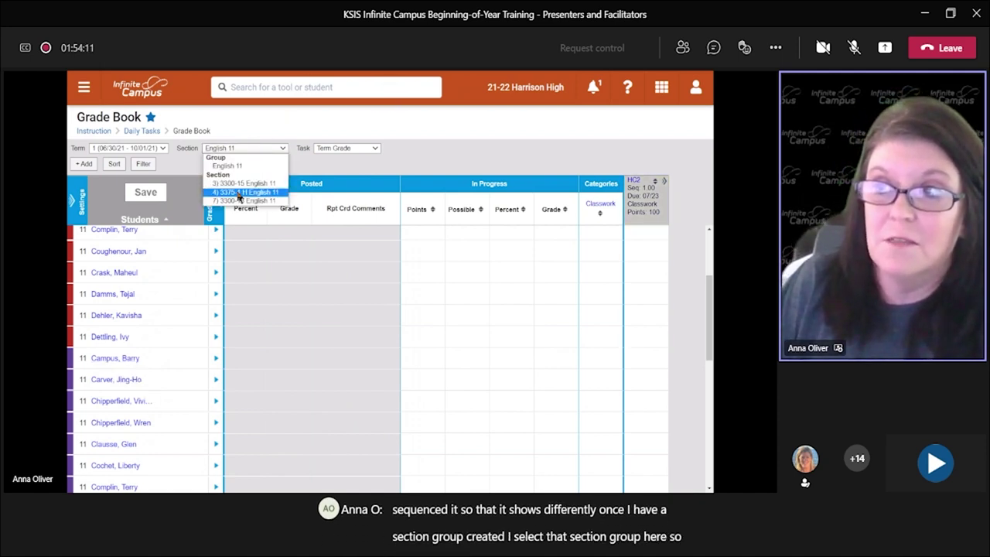
{"action": "left_click", "coordinate": [232, 166]}
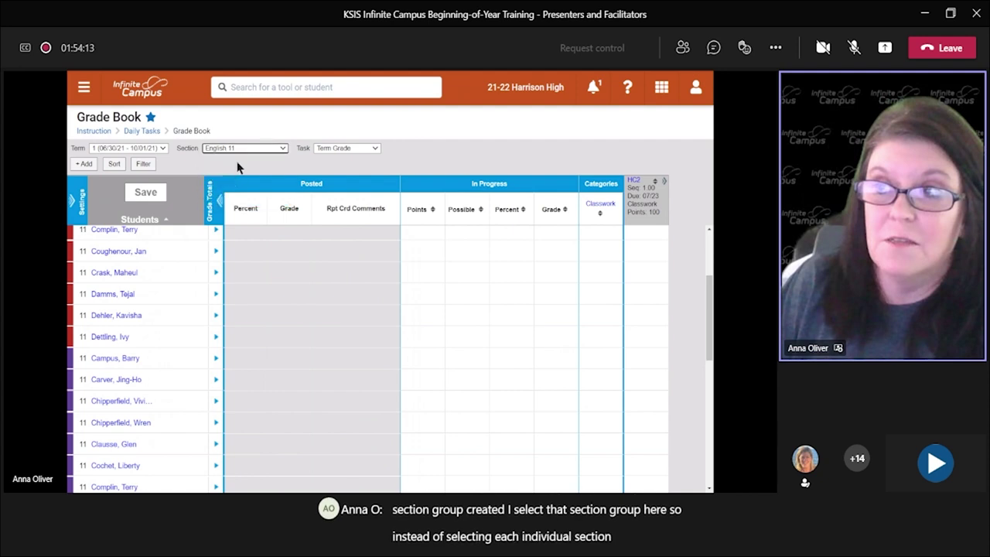
Step: Add an 'English Review' assignment ending 7/22/2021, save it, and close the panel
{"action": "left_click", "coordinate": [85, 163]}
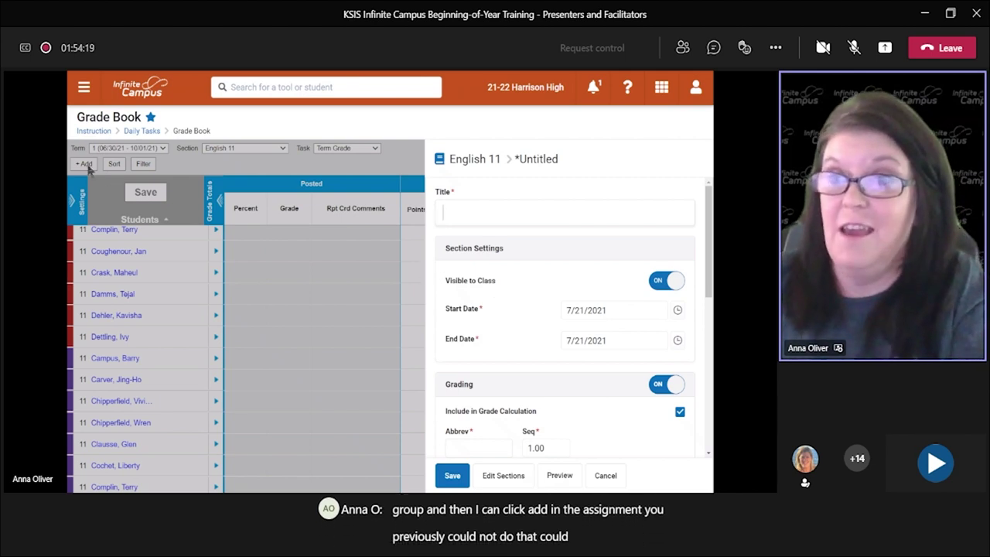
{"action": "left_click", "coordinate": [514, 206]}
{"action": "type", "text": "Englis"}
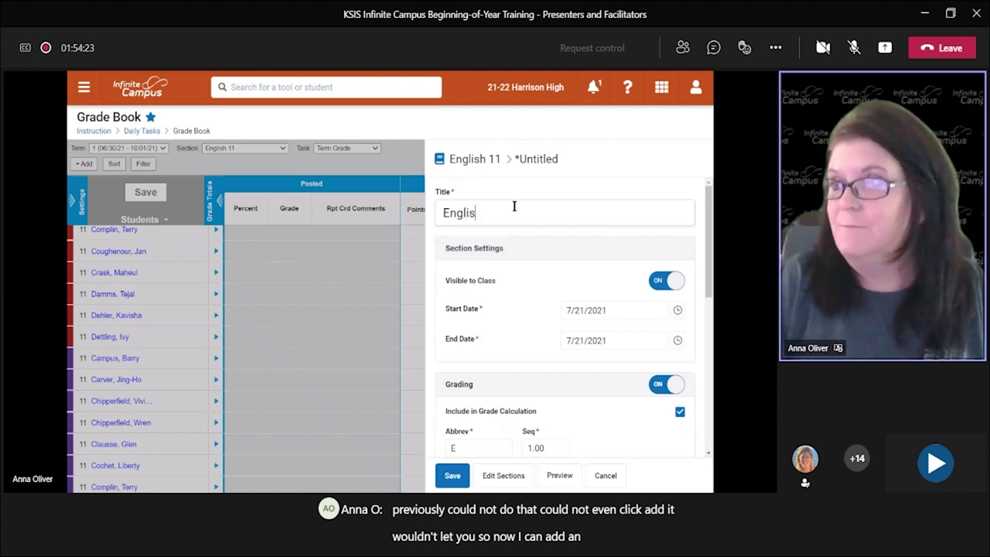
{"action": "type", "text": "h Revi"}
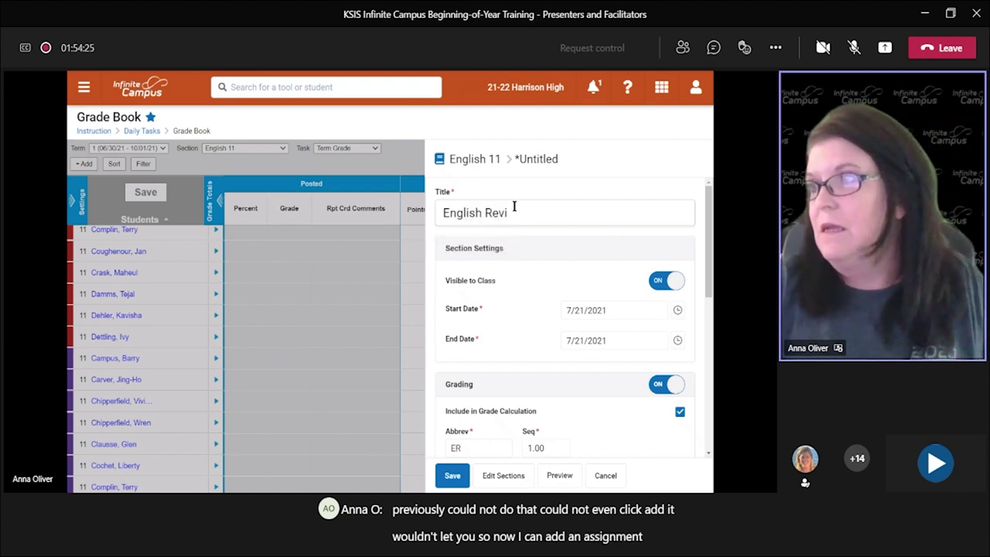
{"action": "type", "text": "ew"}
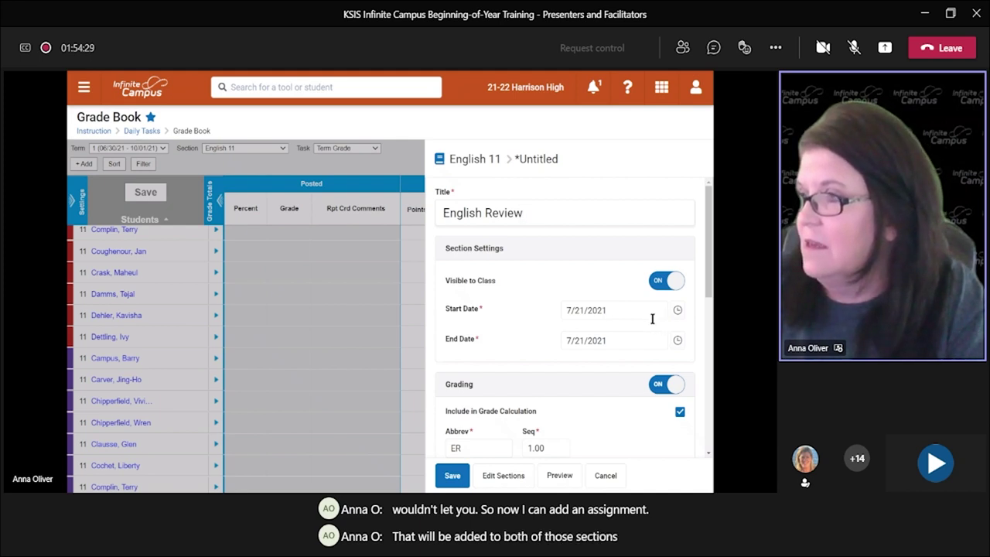
{"action": "left_click", "coordinate": [648, 341]}
{"action": "left_click", "coordinate": [461, 469]}
{"action": "scroll", "coordinate": [617, 267], "scroll_direction": "down", "scroll_amount": 3}
{"action": "scroll", "coordinate": [617, 267], "scroll_direction": "down", "scroll_amount": 5}
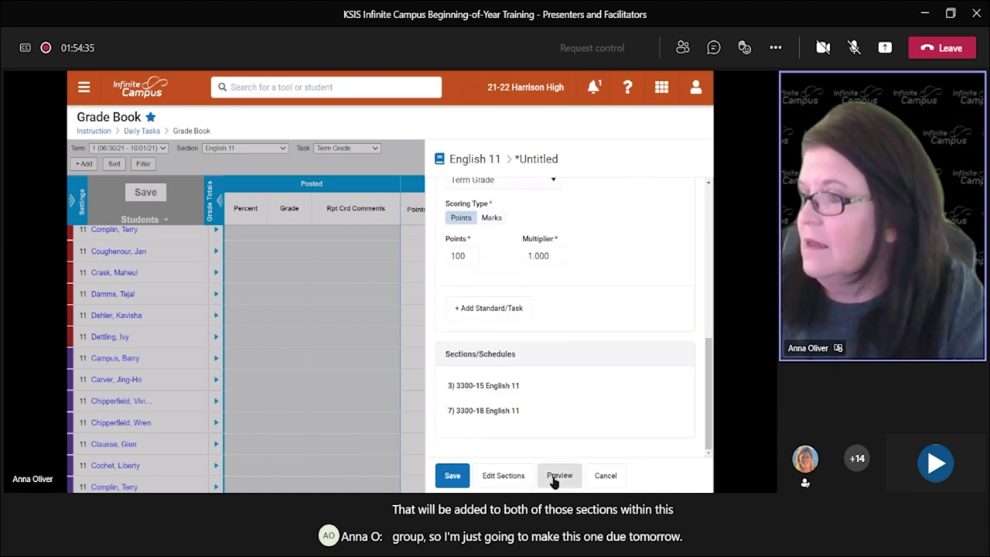
{"action": "left_click", "coordinate": [453, 476]}
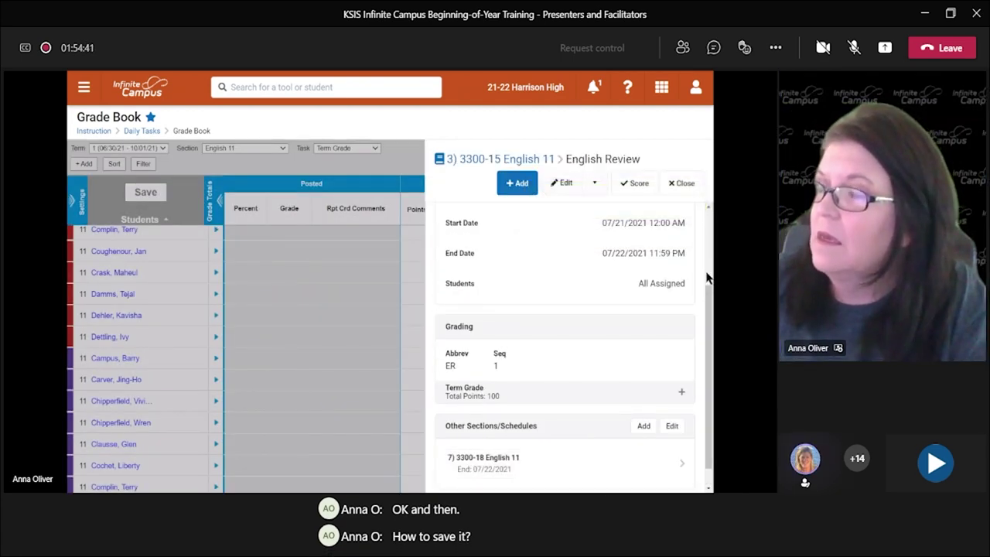
{"action": "left_click", "coordinate": [682, 182]}
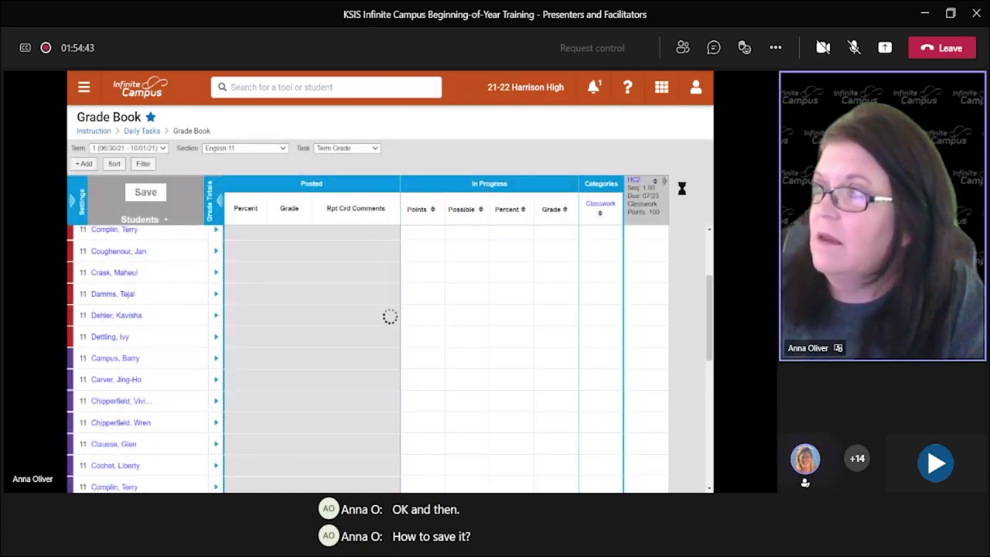
Step: Switch the Grade Book to section 7) 3300-18 English 11 and open its settings list
{"action": "mouse_move", "coordinate": [687, 236]}
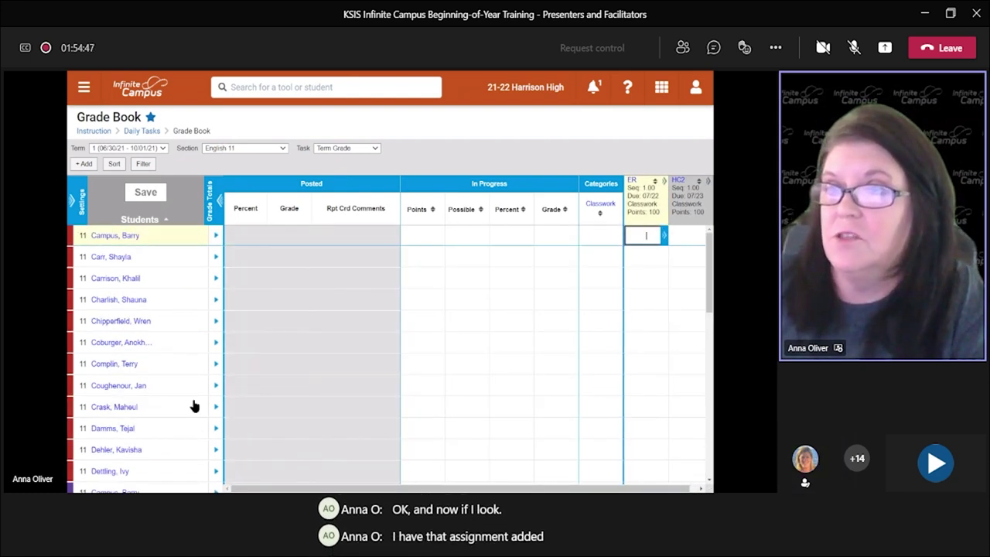
{"action": "left_click", "coordinate": [257, 147]}
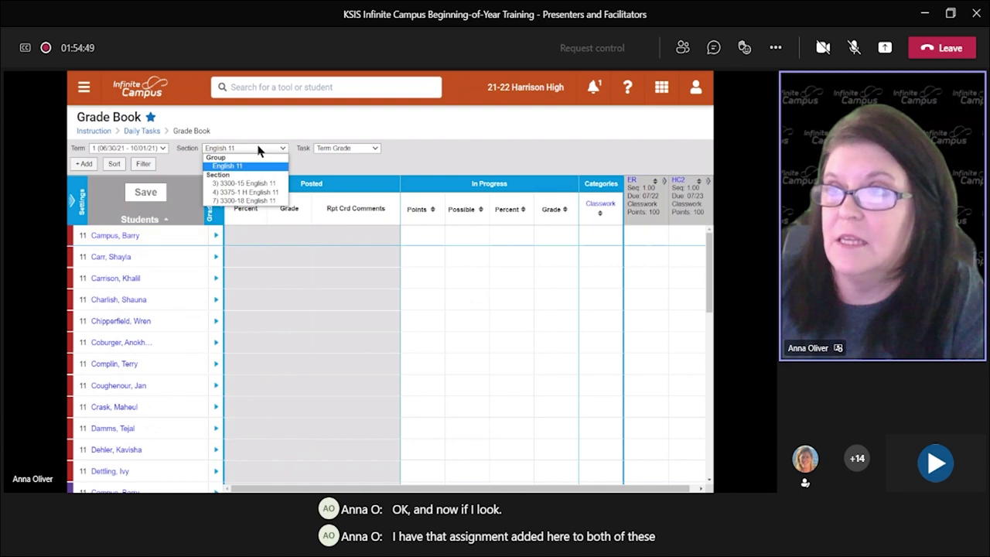
{"action": "left_click", "coordinate": [250, 184]}
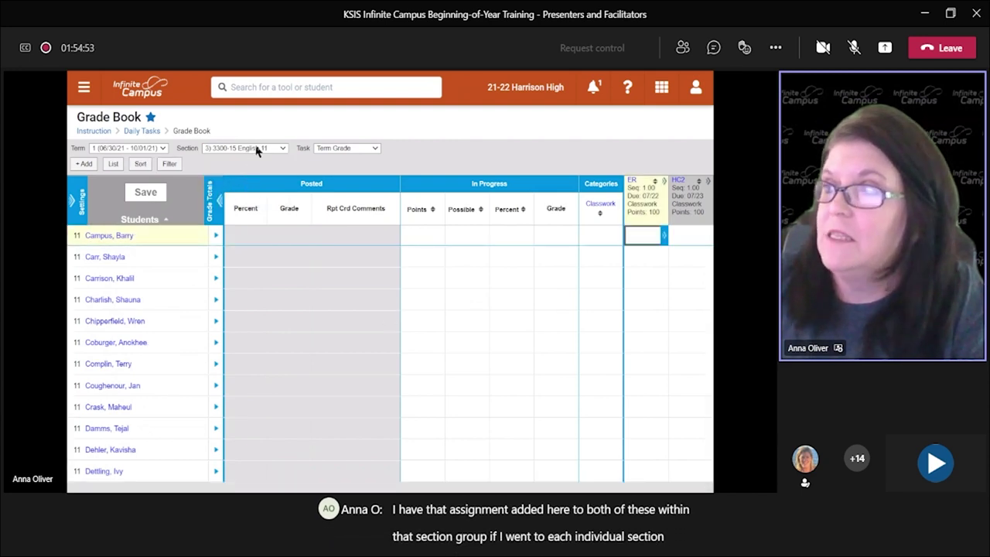
{"action": "left_click", "coordinate": [257, 149]}
{"action": "left_click", "coordinate": [267, 200]}
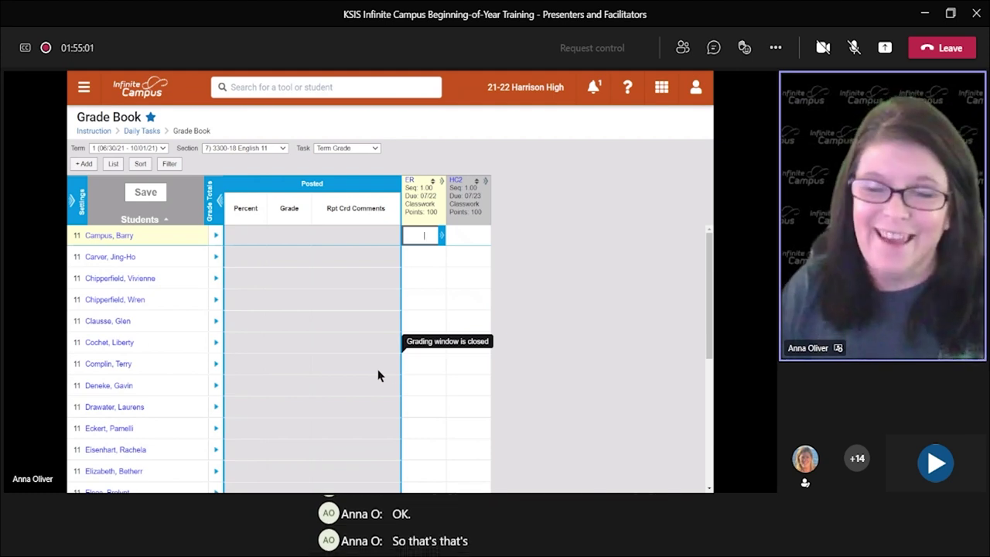
{"action": "left_click", "coordinate": [271, 148]}
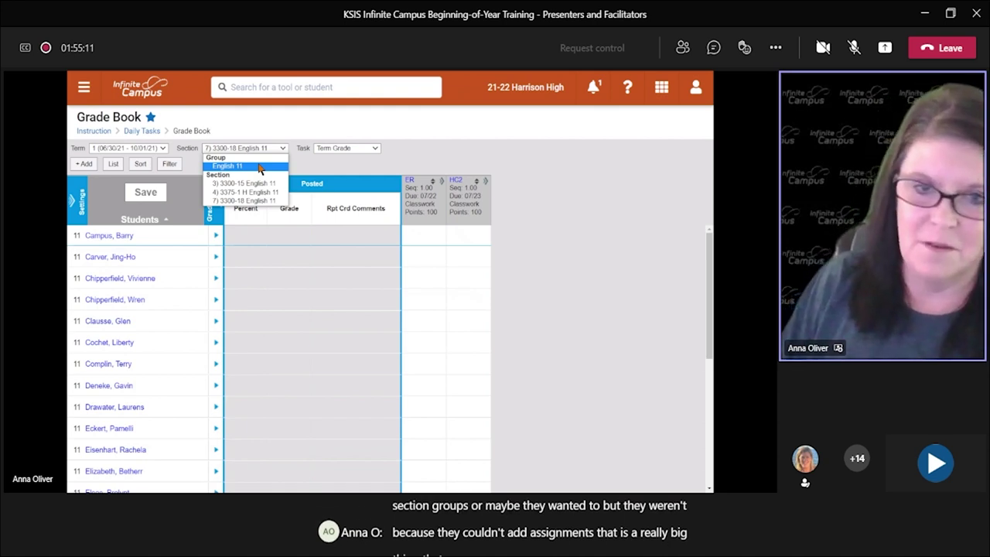
{"action": "left_click", "coordinate": [352, 167]}
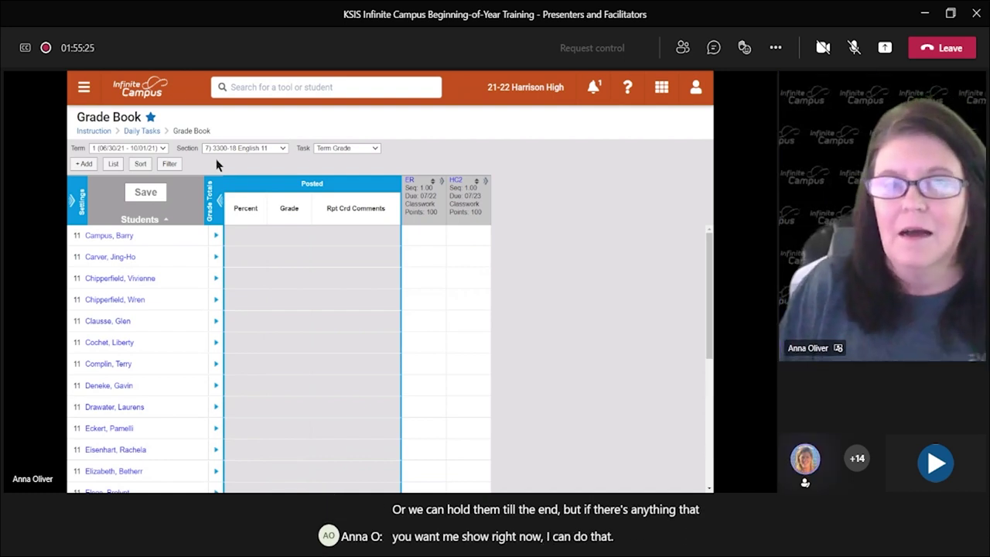
{"action": "left_click", "coordinate": [73, 198]}
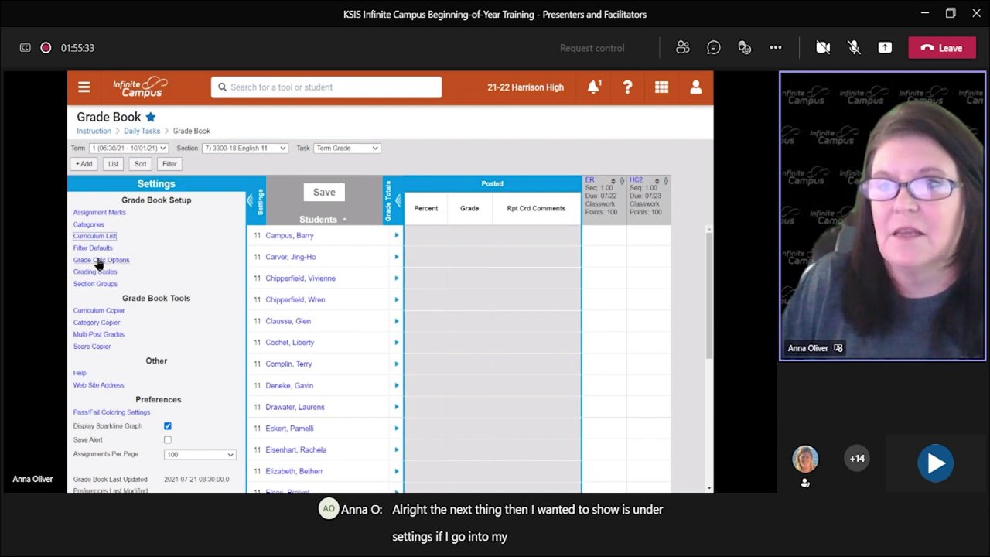
Step: Give the Classwork category Points default scoring and 100 default points for all sections, then save
{"action": "left_click", "coordinate": [91, 226]}
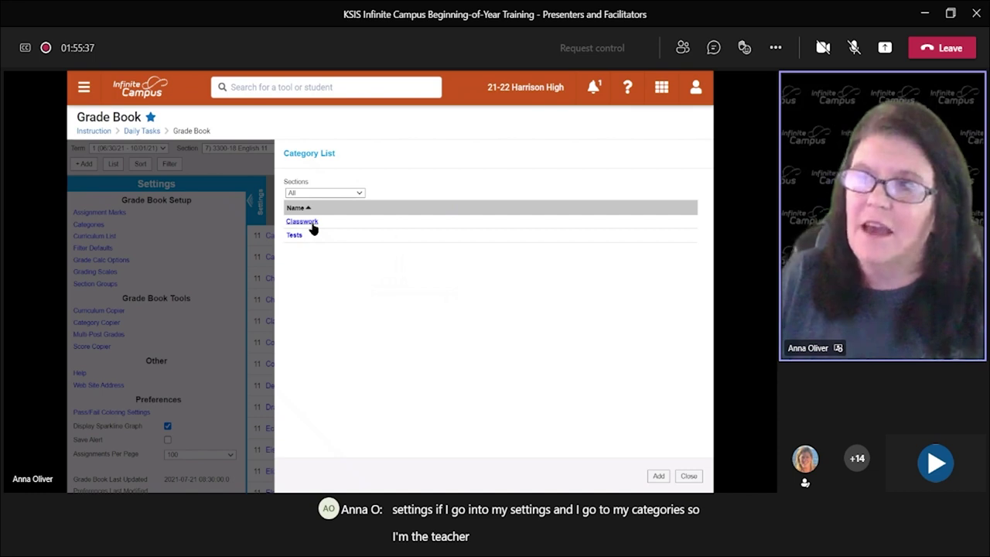
{"action": "left_click", "coordinate": [310, 222]}
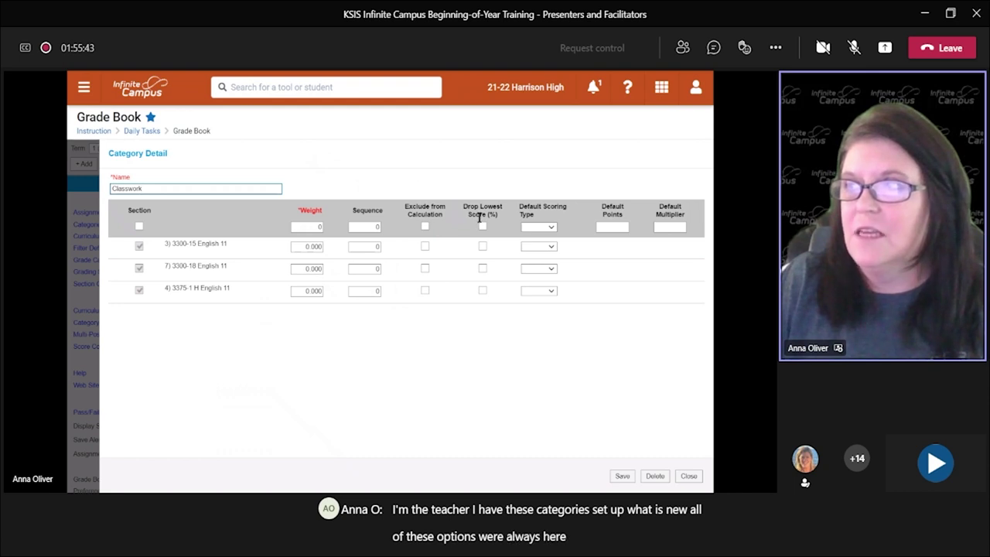
{"action": "left_click", "coordinate": [534, 227]}
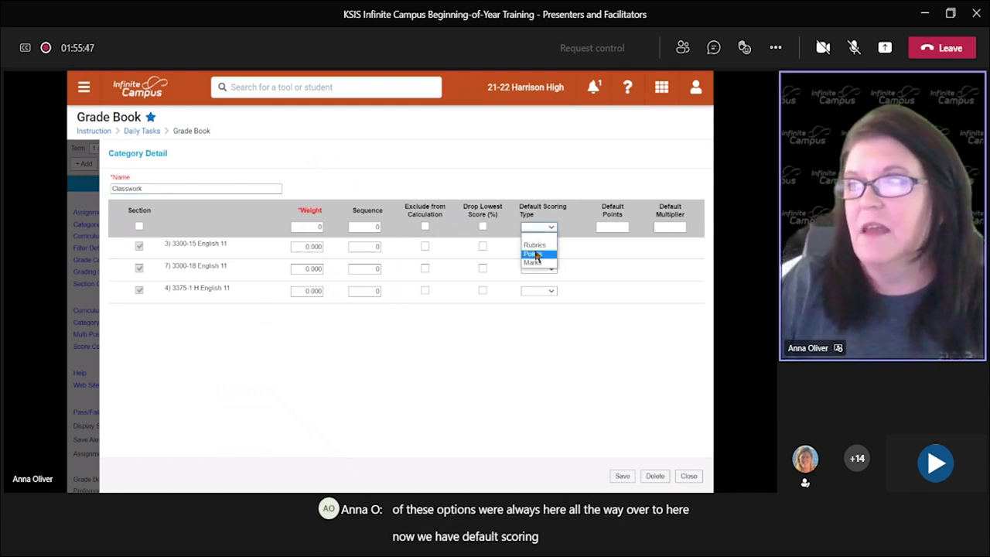
{"action": "left_click", "coordinate": [533, 254]}
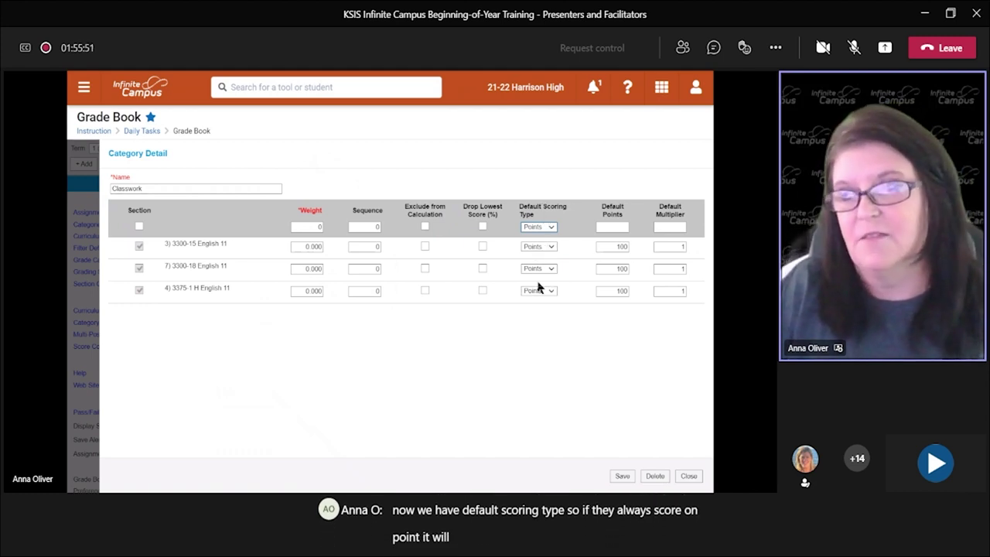
{"action": "left_click", "coordinate": [544, 228]}
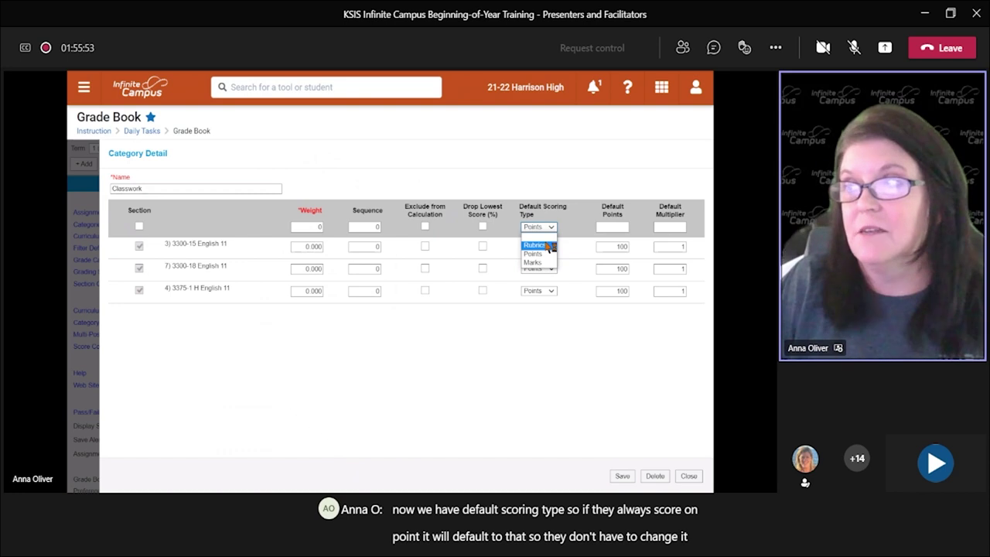
{"action": "left_click", "coordinate": [541, 246]}
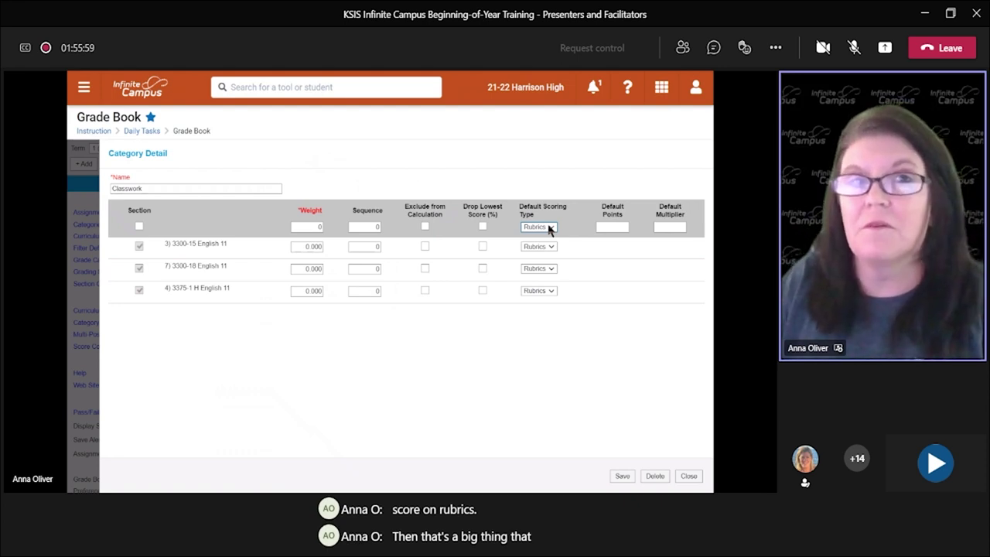
{"action": "left_click", "coordinate": [550, 229]}
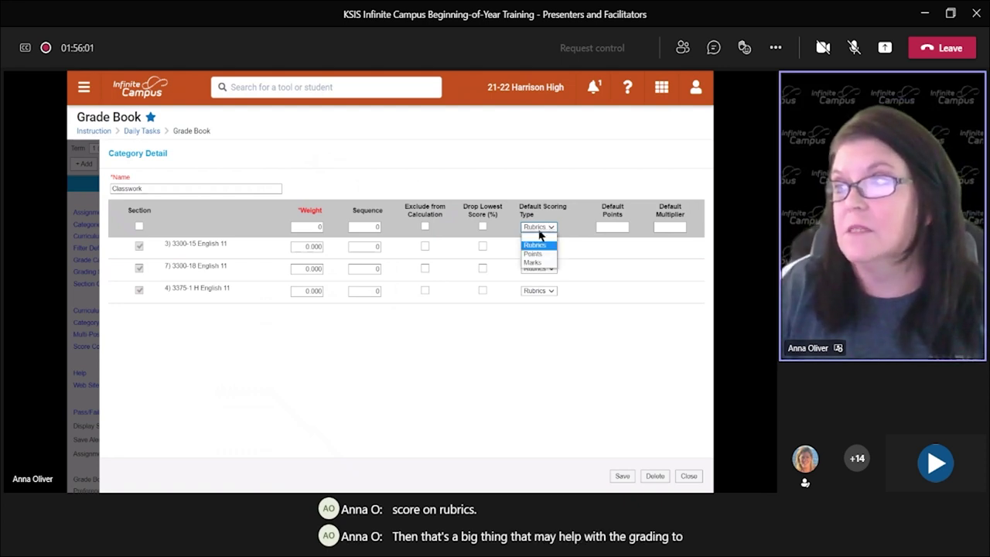
{"action": "left_click", "coordinate": [540, 240]}
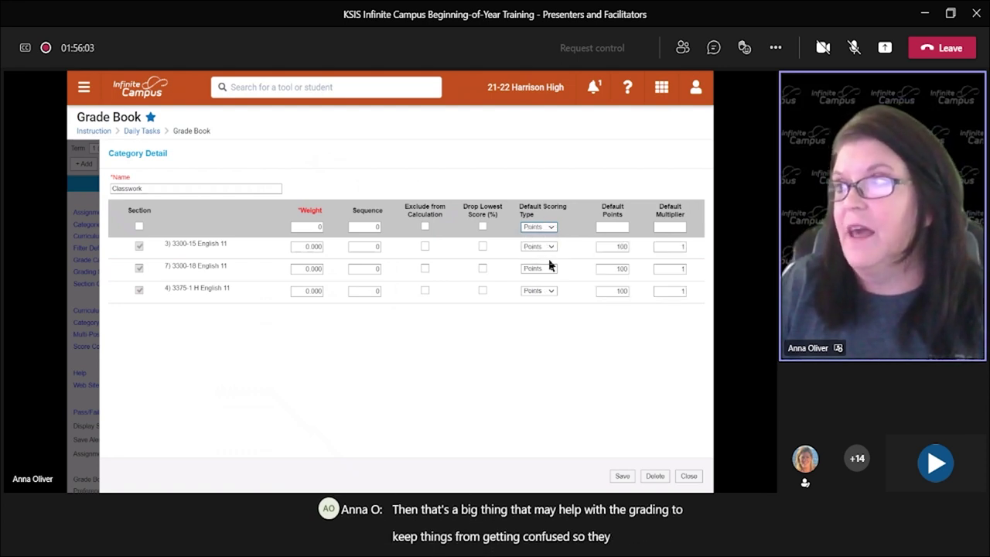
{"action": "left_click", "coordinate": [615, 227]}
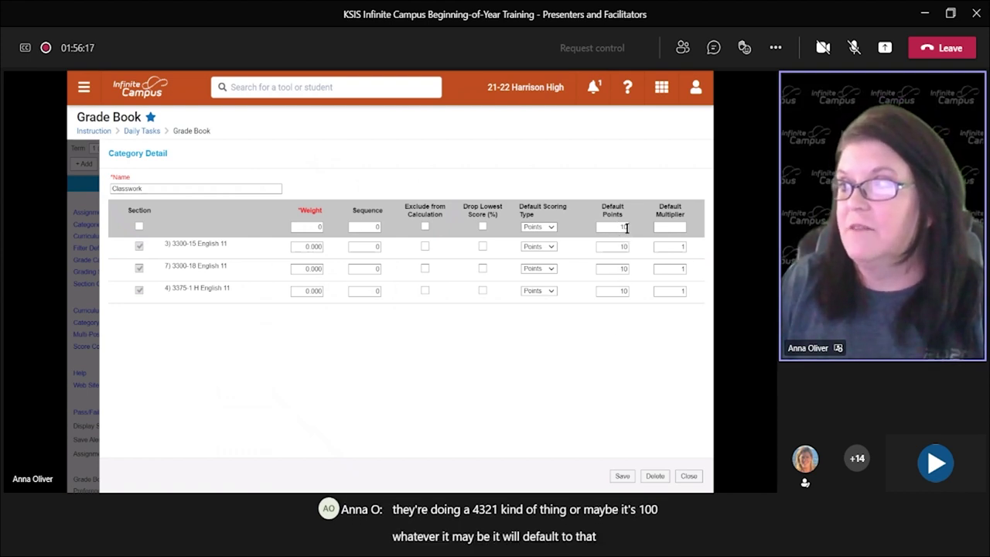
{"action": "type", "text": "0"}
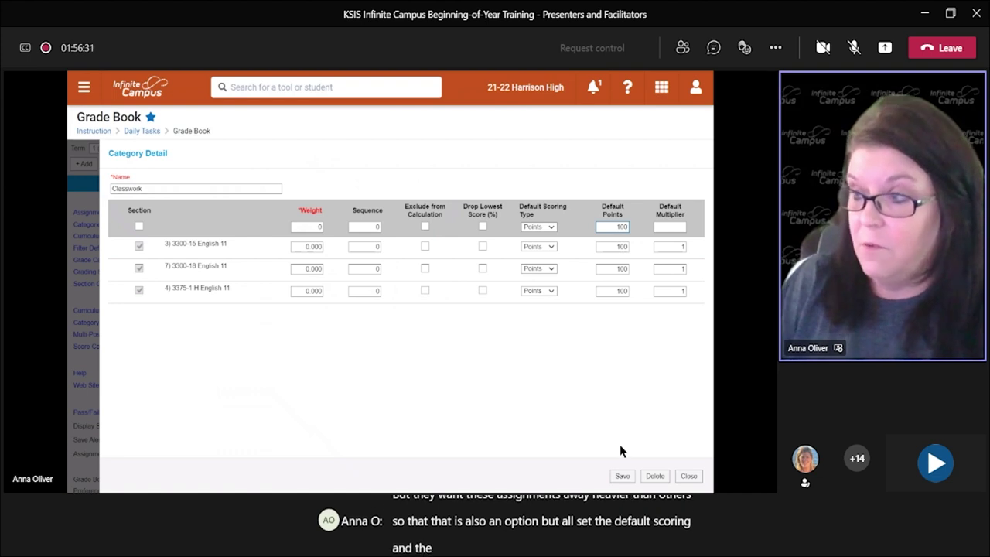
{"action": "left_click", "coordinate": [622, 476]}
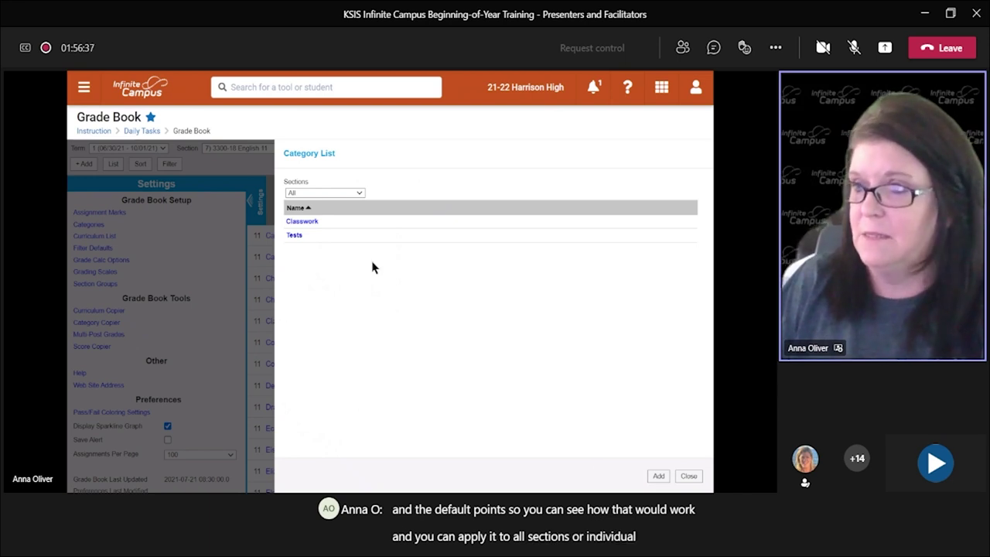
Step: Set the Tests category's default scoring to Points, save, and return to the grade book grid
{"action": "left_click", "coordinate": [295, 234]}
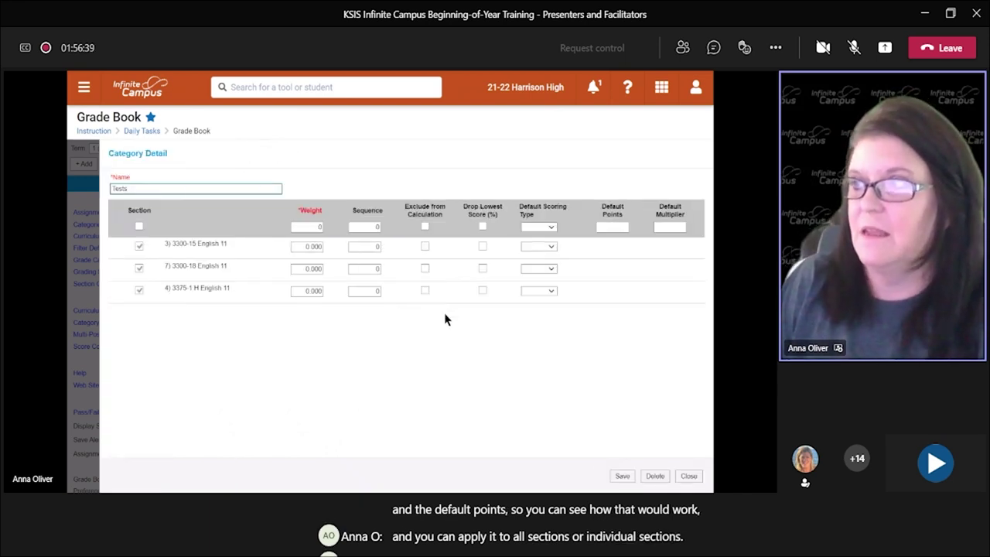
{"action": "left_click", "coordinate": [539, 227]}
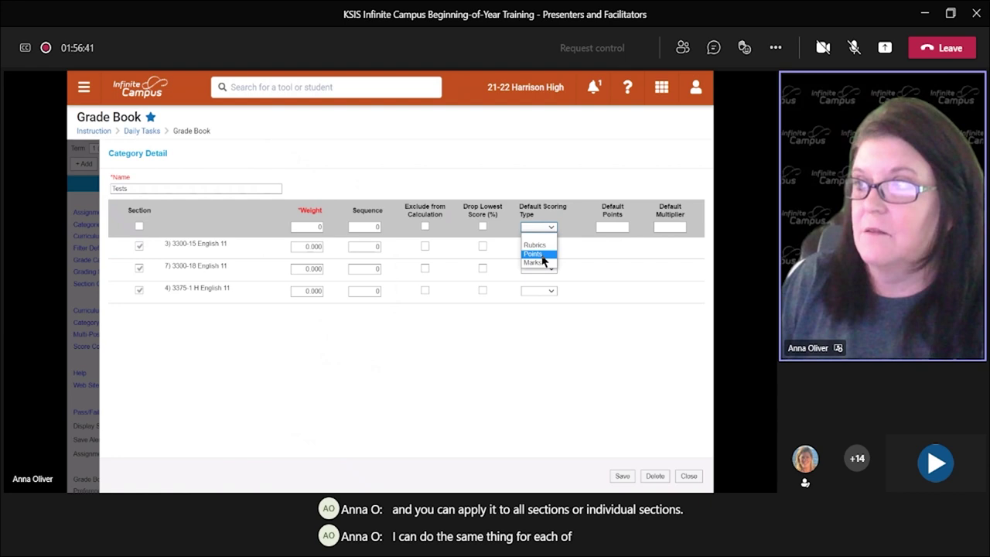
{"action": "left_click", "coordinate": [540, 254]}
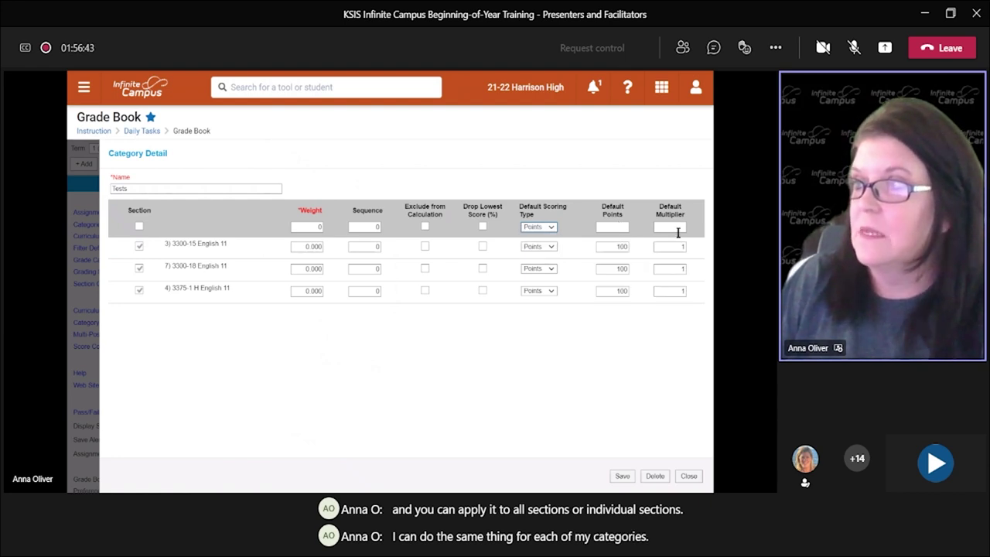
{"action": "left_click", "coordinate": [623, 477]}
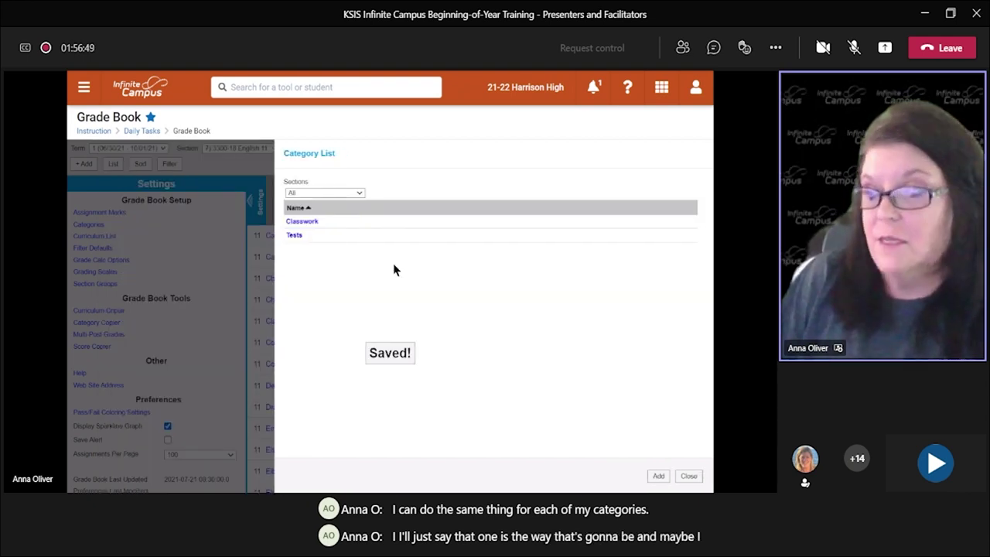
{"action": "left_click", "coordinate": [688, 476]}
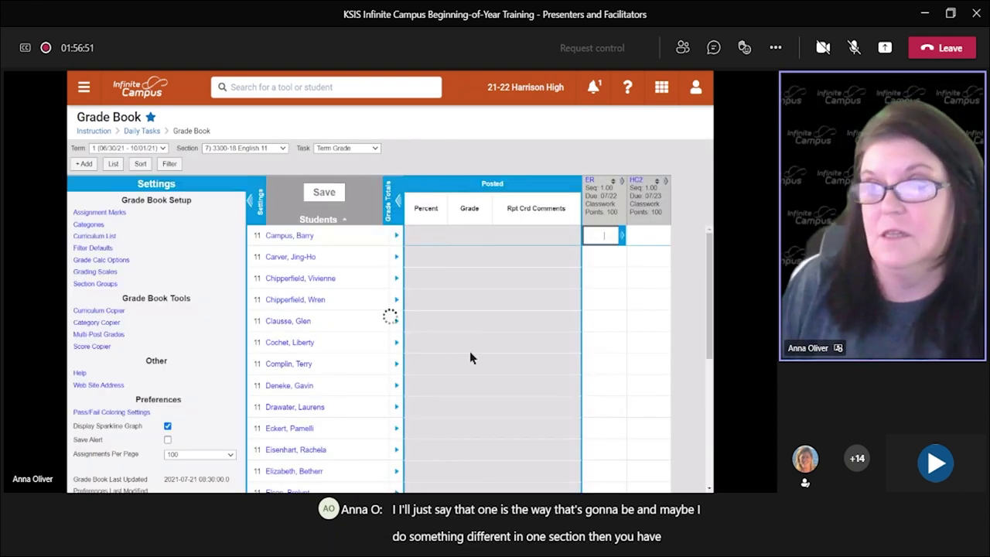
{"action": "left_click", "coordinate": [248, 201]}
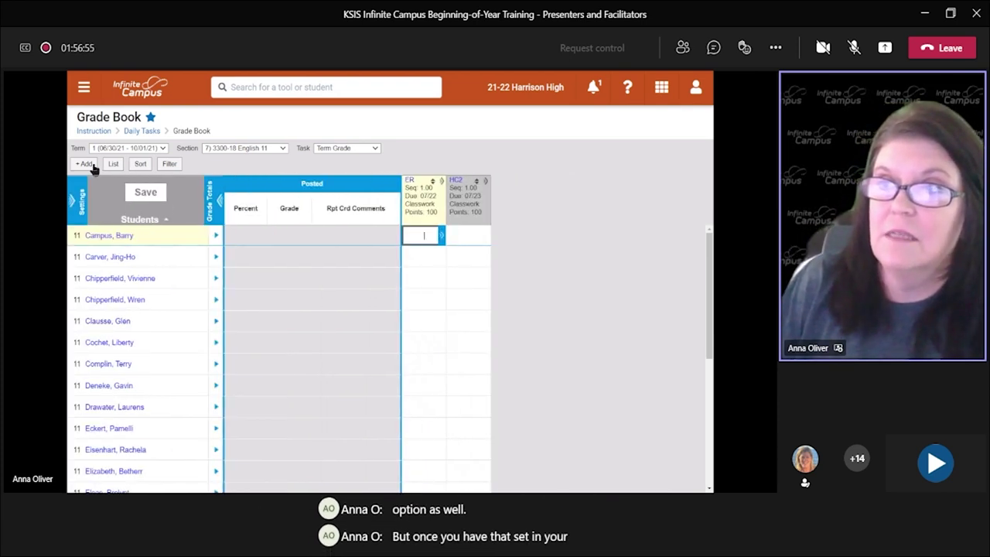
Step: Create and save a new 100-point Classwork assignment titled 'Assignment 3' (A3)
{"action": "left_click", "coordinate": [86, 164]}
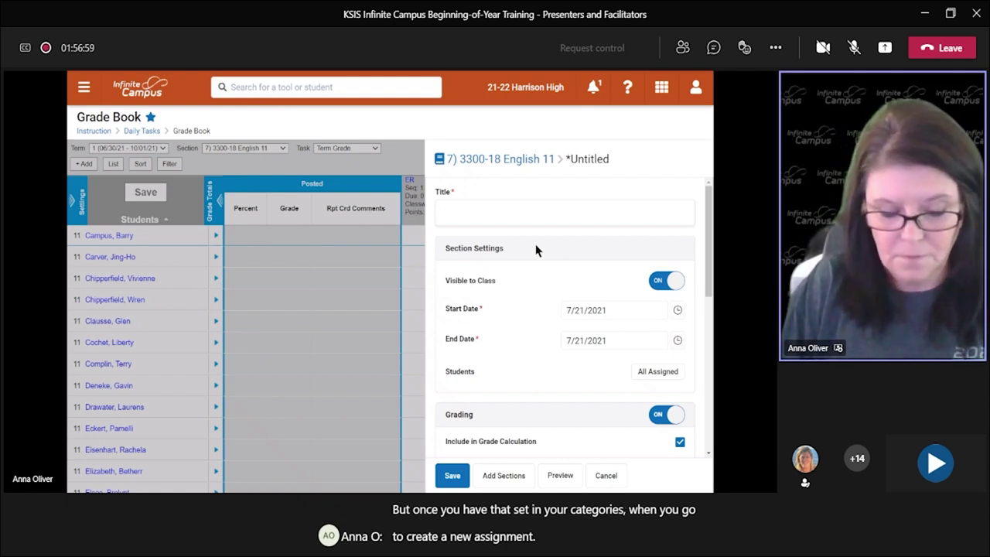
{"action": "type", "text": "Assignment 3"}
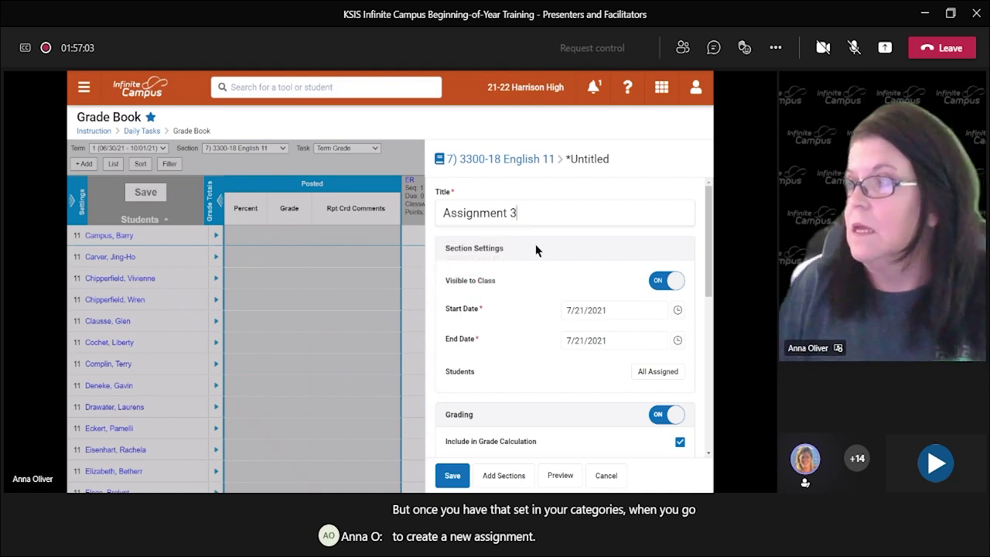
{"action": "scroll", "coordinate": [534, 247], "scroll_direction": "down", "scroll_amount": 5}
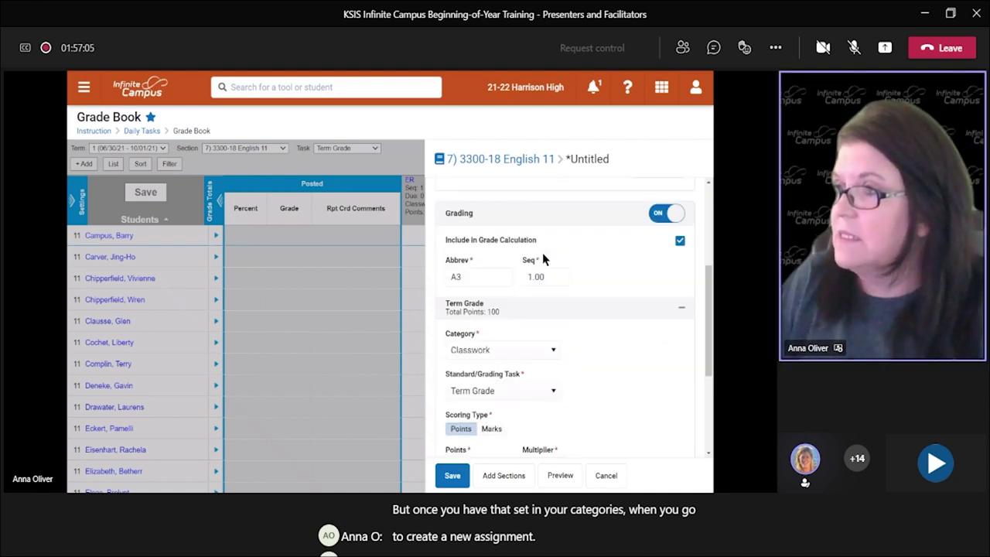
{"action": "scroll", "coordinate": [532, 267], "scroll_direction": "down", "scroll_amount": 1}
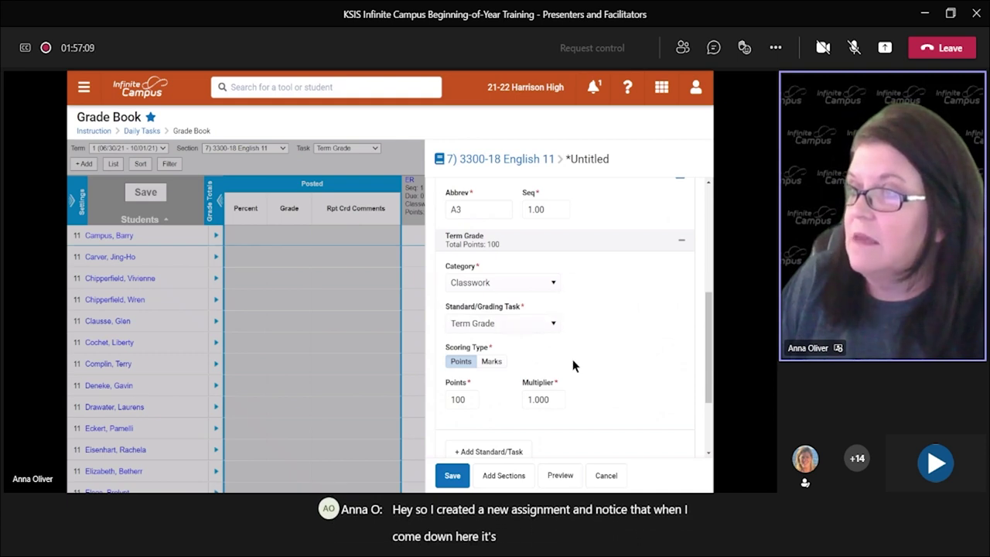
{"action": "scroll", "coordinate": [553, 298], "scroll_direction": "down", "scroll_amount": 2}
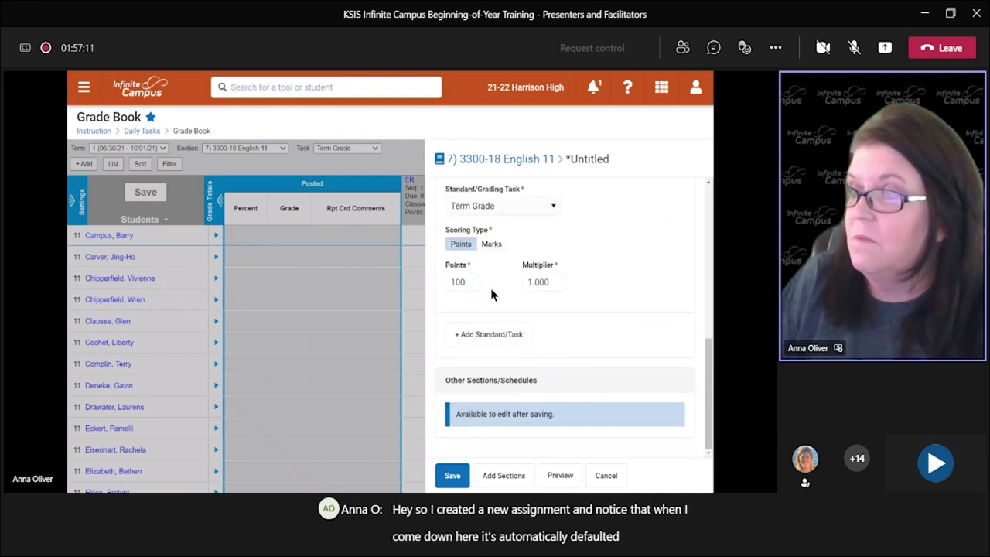
{"action": "scroll", "coordinate": [530, 306], "scroll_direction": "up", "scroll_amount": 2}
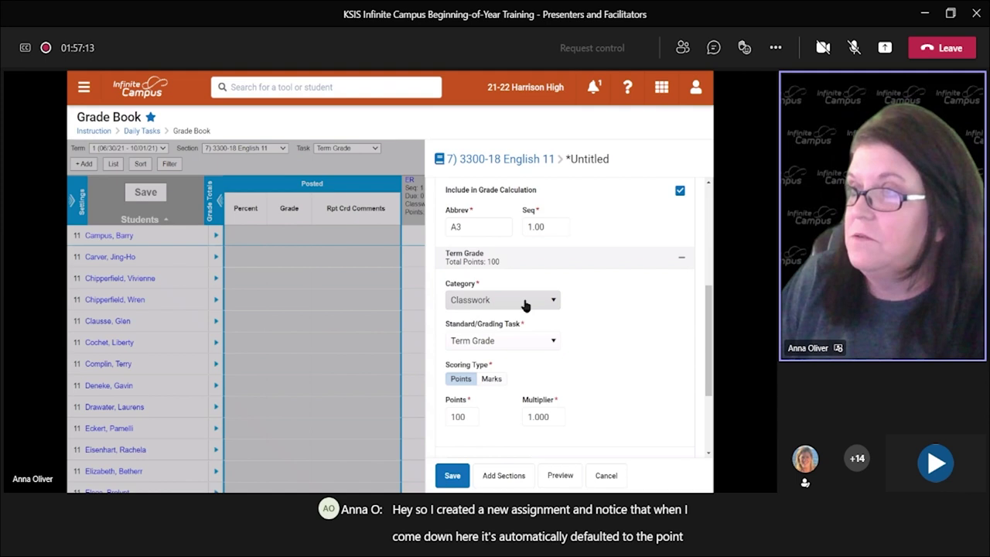
{"action": "scroll", "coordinate": [575, 314], "scroll_direction": "up", "scroll_amount": 1}
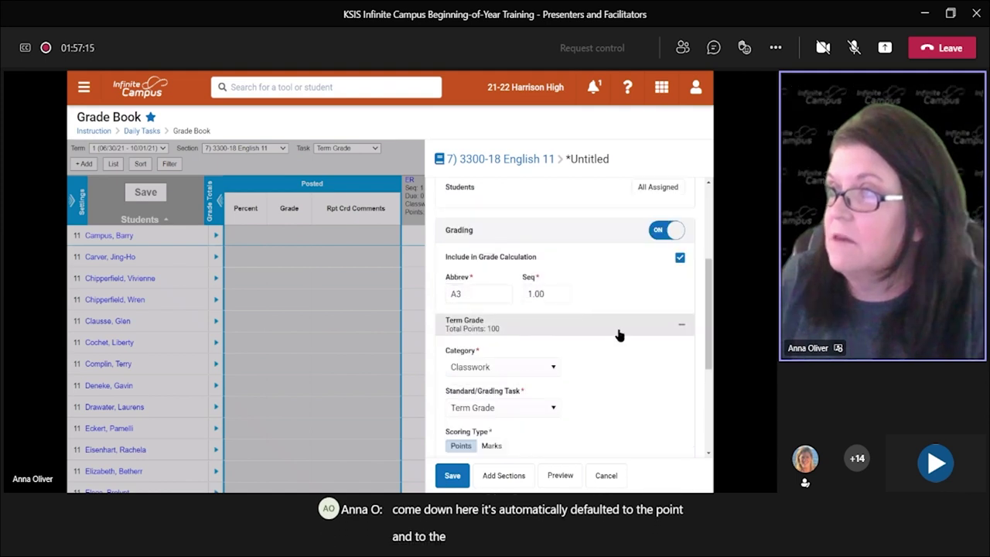
{"action": "scroll", "coordinate": [622, 336], "scroll_direction": "down", "scroll_amount": 1}
{"action": "scroll", "coordinate": [621, 336], "scroll_direction": "up", "scroll_amount": 1}
{"action": "scroll", "coordinate": [624, 339], "scroll_direction": "down", "scroll_amount": 2}
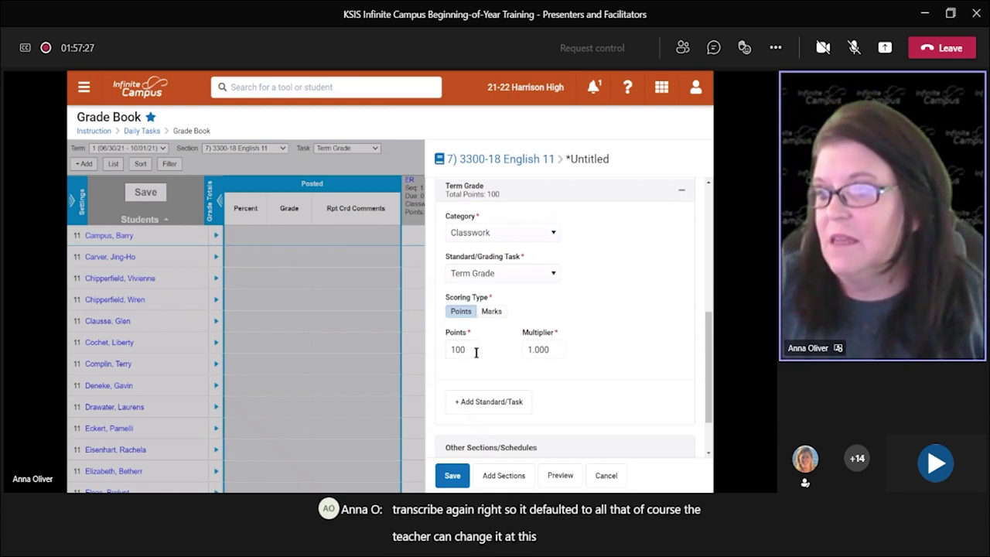
{"action": "scroll", "coordinate": [498, 362], "scroll_direction": "down", "scroll_amount": 2}
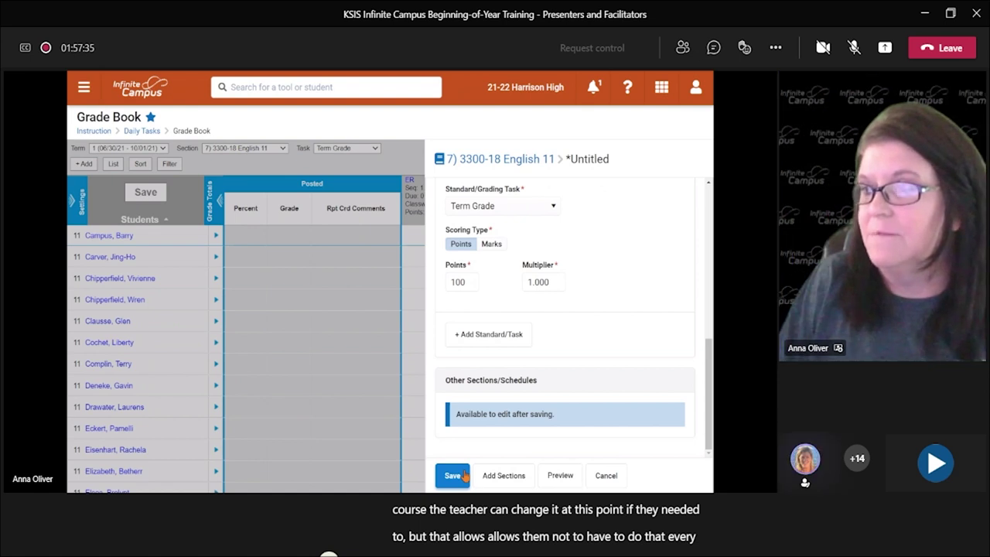
{"action": "left_click", "coordinate": [464, 476]}
{"action": "left_click", "coordinate": [683, 183]}
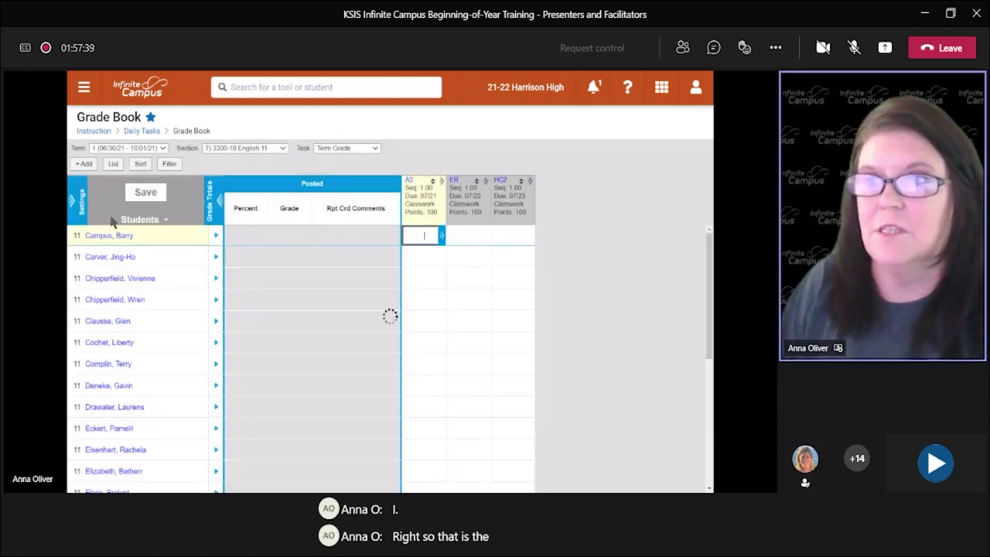
Step: Reopen and close the Classwork category in the Grade Book settings, then bring up the account options
{"action": "left_click", "coordinate": [81, 205]}
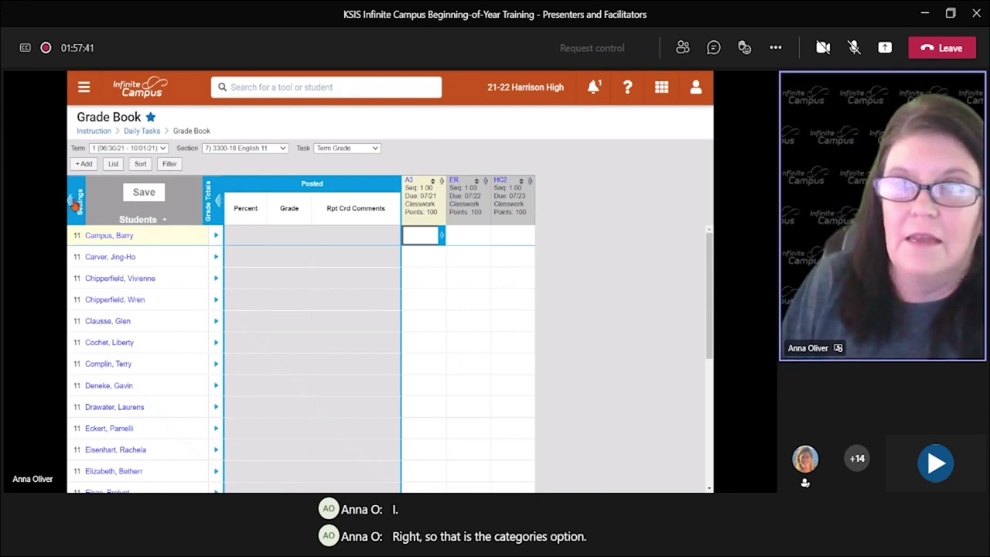
{"action": "left_click", "coordinate": [92, 225]}
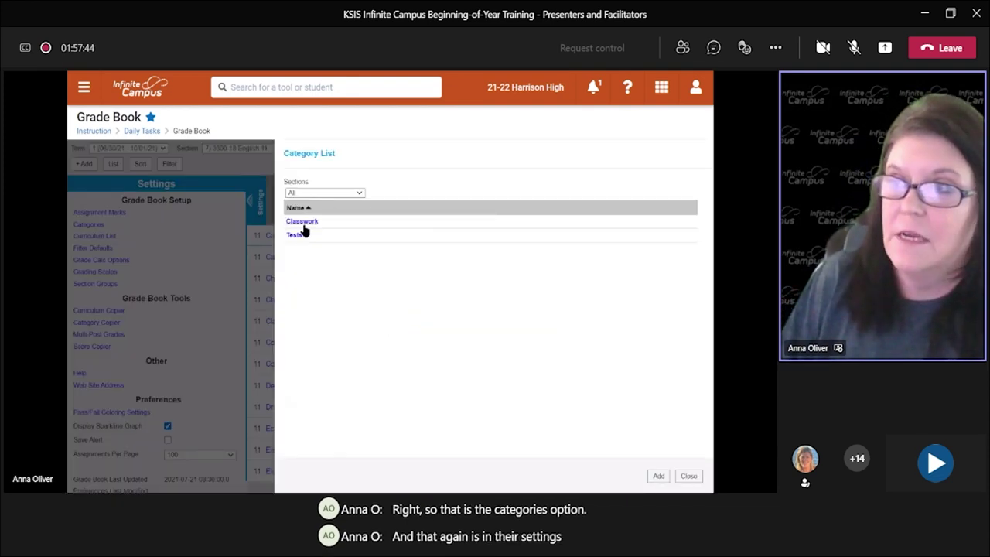
{"action": "left_click", "coordinate": [303, 224]}
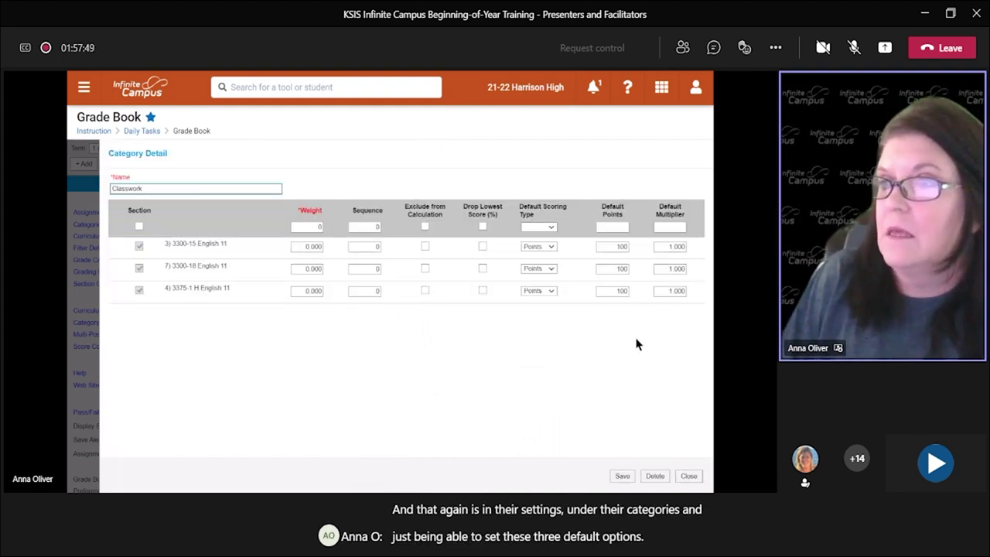
{"action": "left_click", "coordinate": [689, 476]}
{"action": "left_click", "coordinate": [690, 477]}
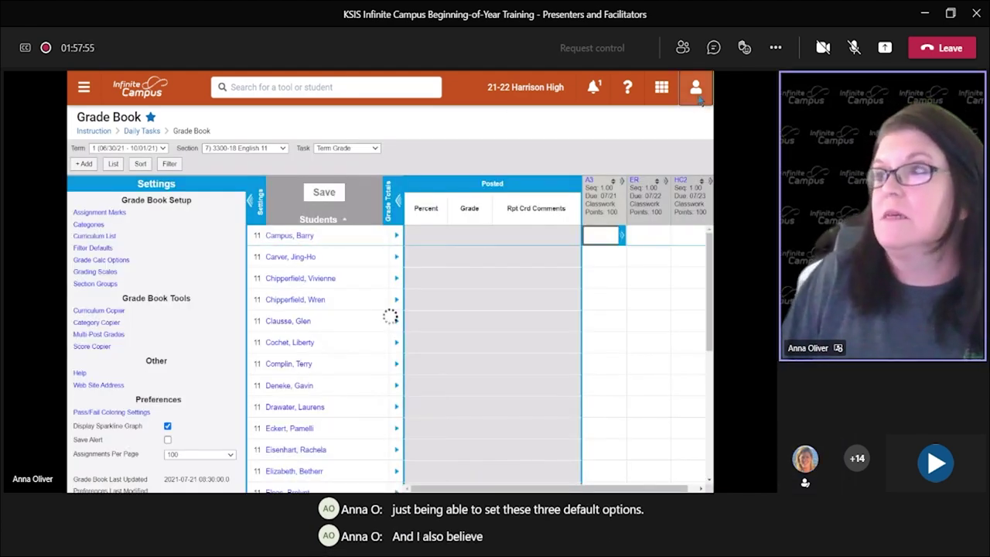
{"action": "left_click", "coordinate": [698, 97]}
Step: Log off the teacher account and sign in as admin
{"action": "left_click", "coordinate": [543, 176]}
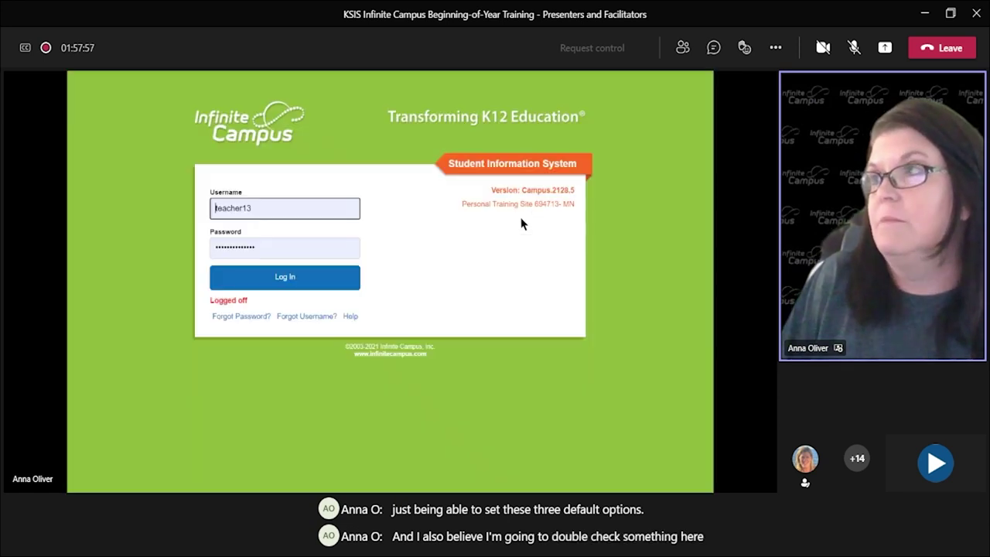
{"action": "double_click", "coordinate": [286, 214]}
{"action": "type", "text": "admin"}
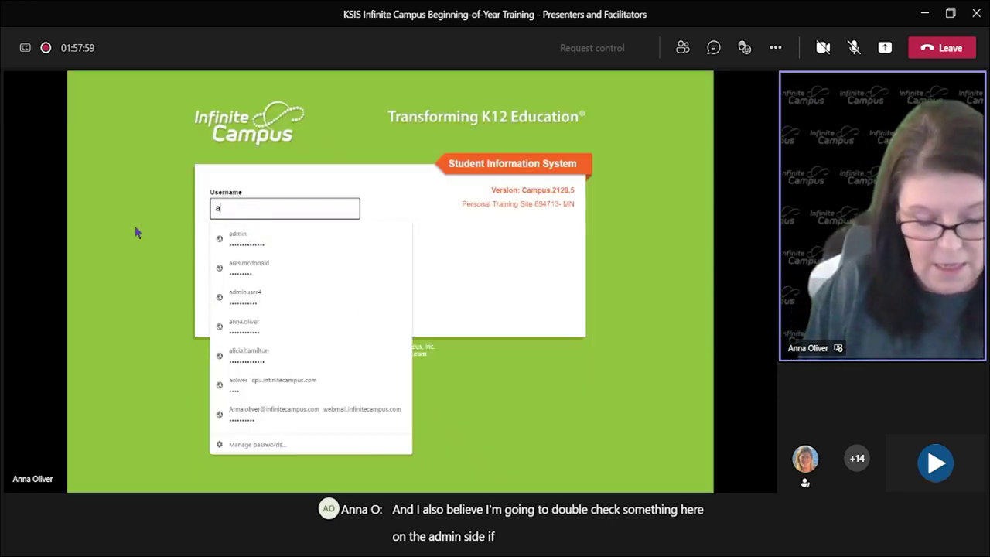
{"action": "key", "text": "Return"}
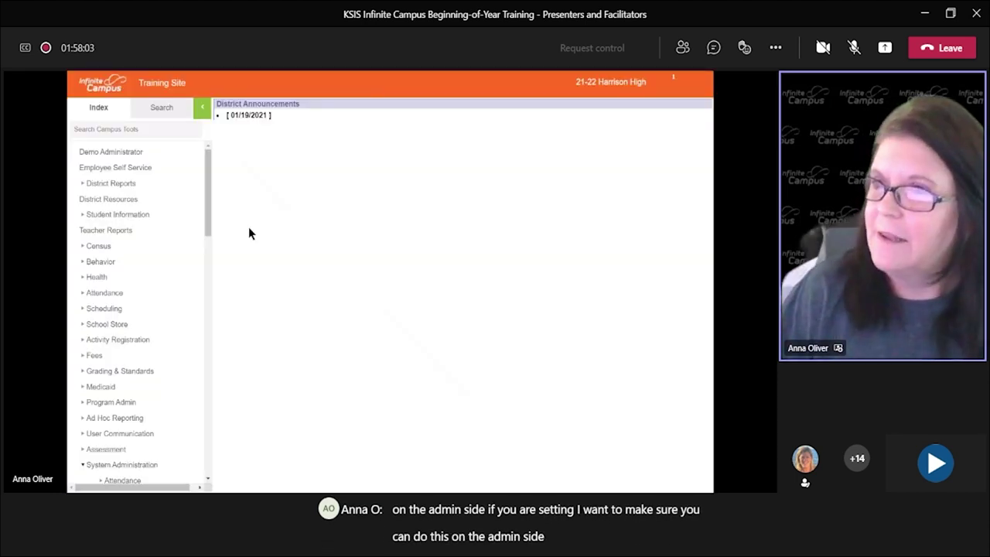
Step: Find course 1001 AP Statistics via a Course/Section search and show its Categories
{"action": "left_click", "coordinate": [154, 113]}
{"action": "left_click", "coordinate": [147, 135]}
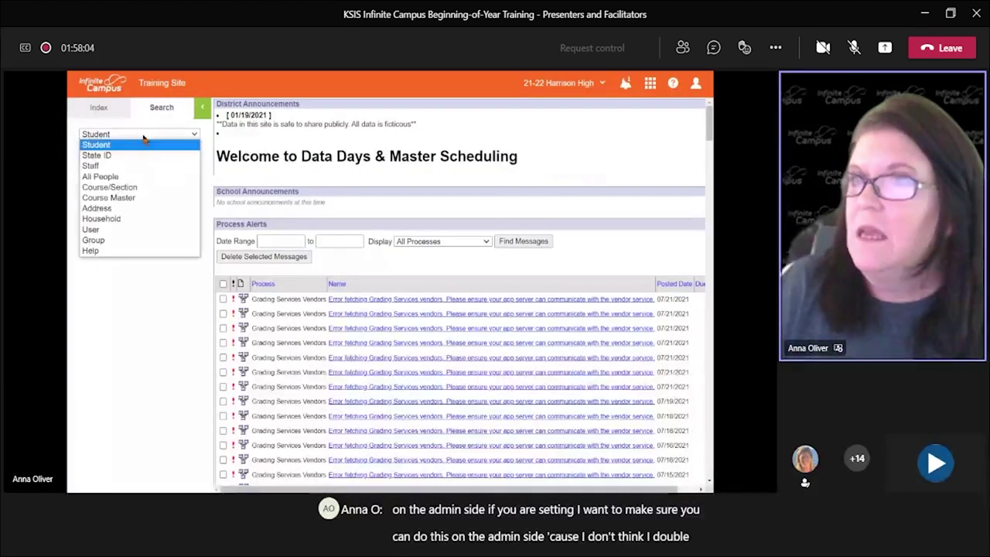
{"action": "left_click", "coordinate": [137, 188]}
{"action": "left_click", "coordinate": [186, 156]}
{"action": "left_click", "coordinate": [118, 218]}
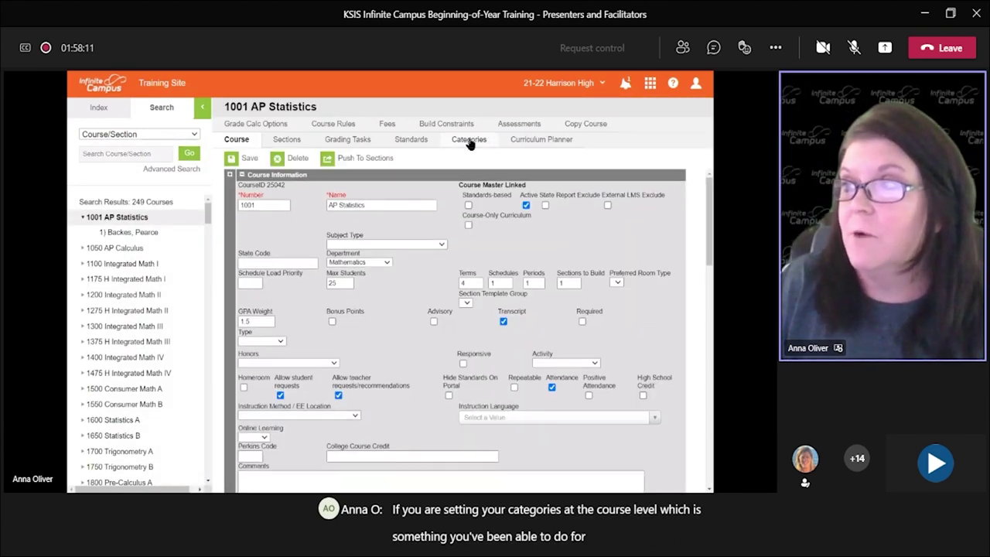
{"action": "left_click", "coordinate": [469, 141]}
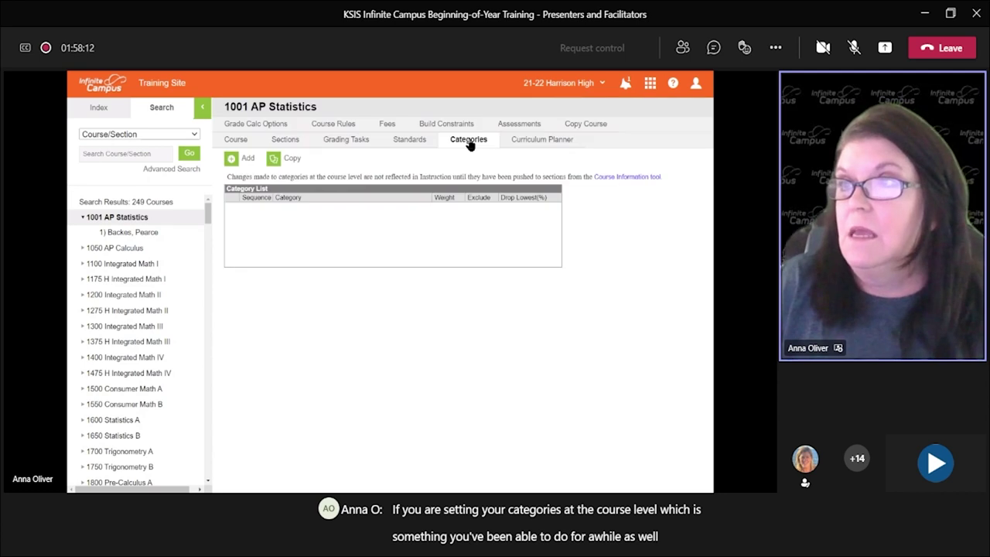
Step: Start adding a category to 1001 AP Statistics, then log the administrator off
{"action": "left_click", "coordinate": [254, 160]}
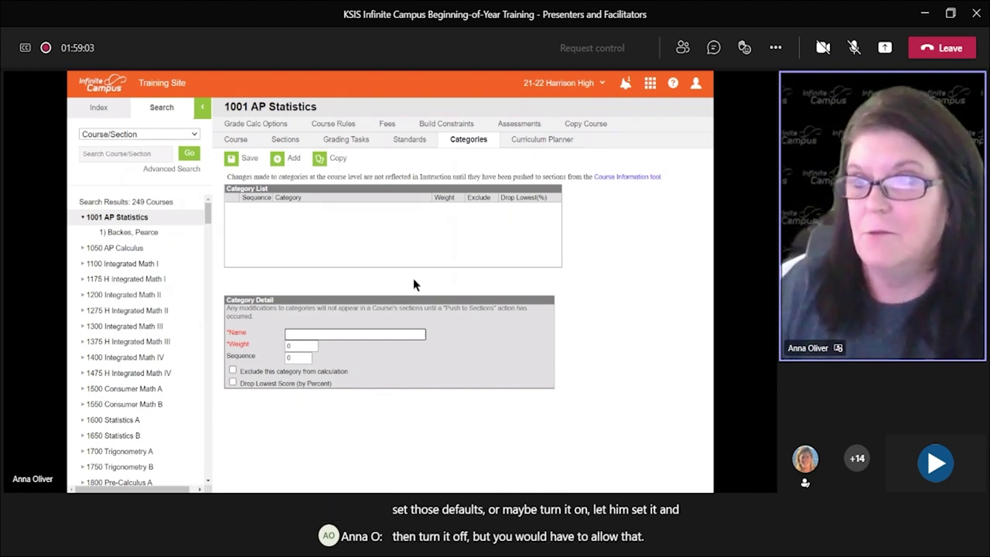
{"action": "left_click", "coordinate": [696, 85]}
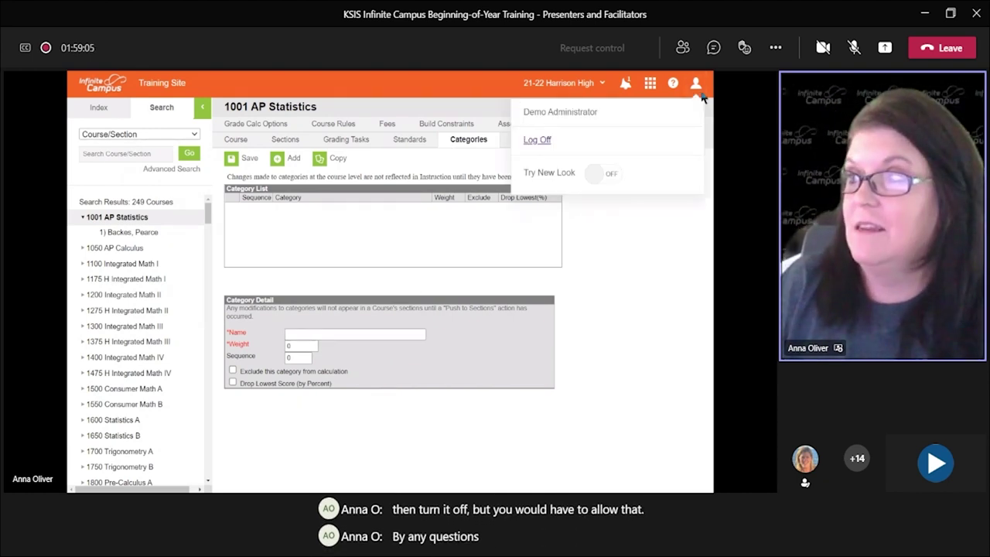
{"action": "left_click", "coordinate": [539, 141]}
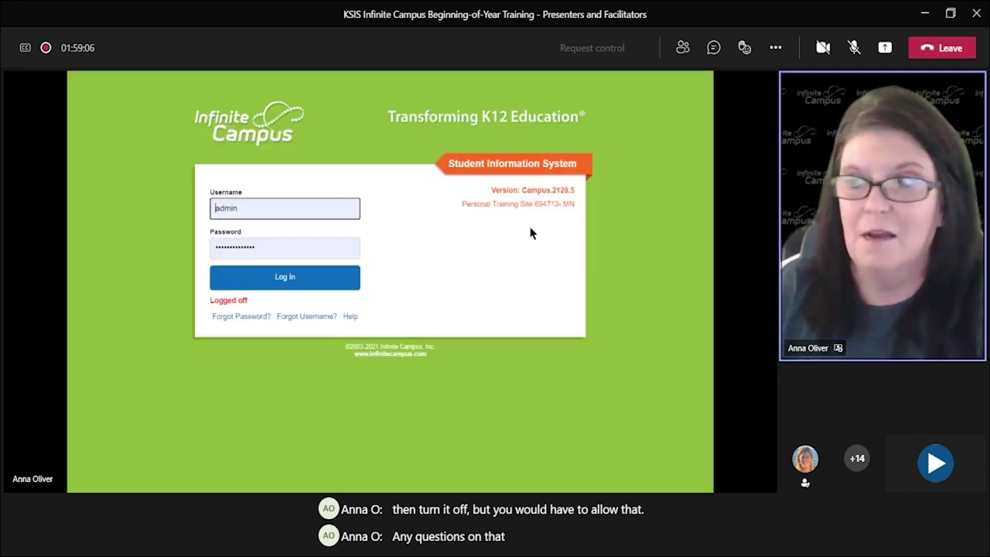
Step: Log back in with the saved teacher login and open the Grade Book for 3) 3300-15 English 11
{"action": "double_click", "coordinate": [252, 208]}
{"action": "type", "text": "teacher"}
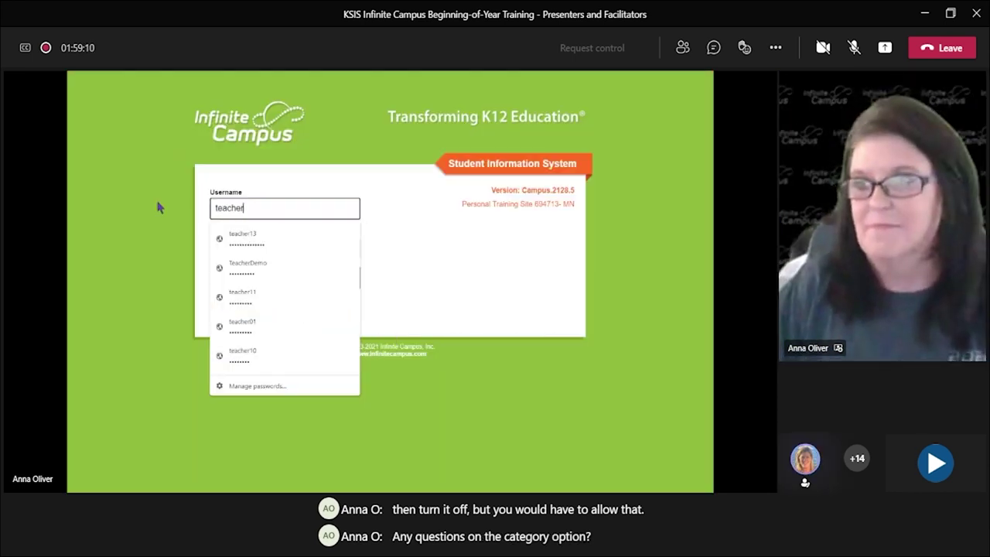
{"action": "key", "text": "Down"}
{"action": "key", "text": "Return"}
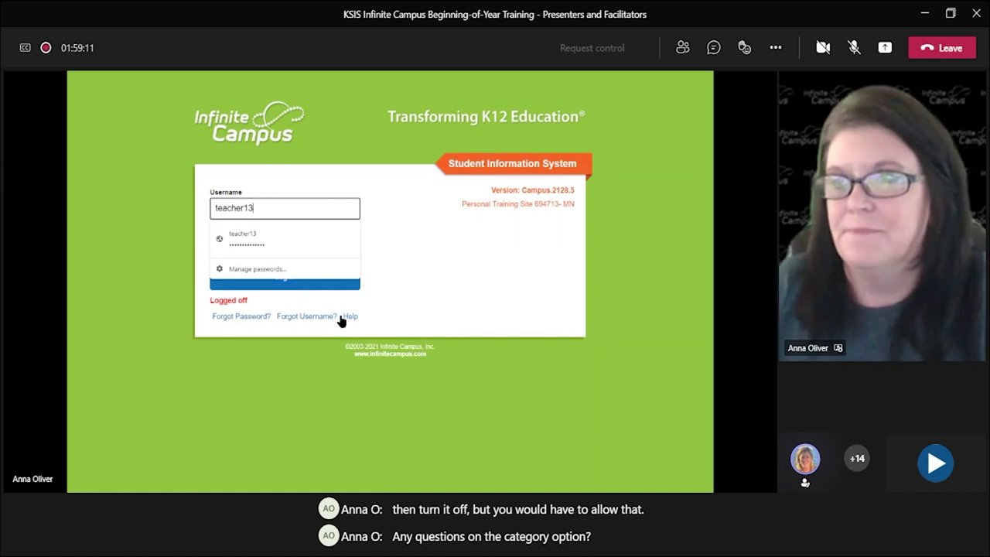
{"action": "left_click", "coordinate": [295, 287]}
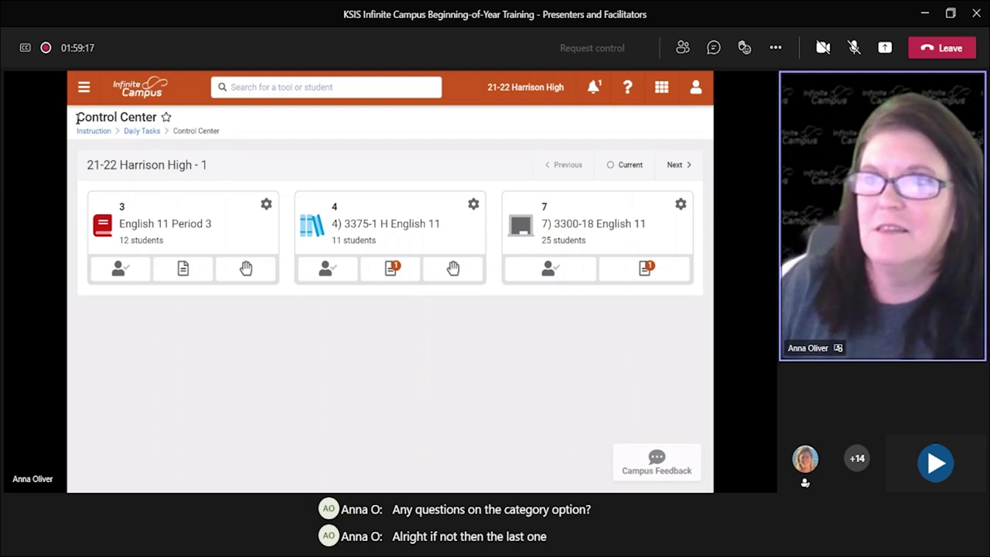
{"action": "left_click", "coordinate": [84, 87]}
{"action": "left_click", "coordinate": [100, 194]}
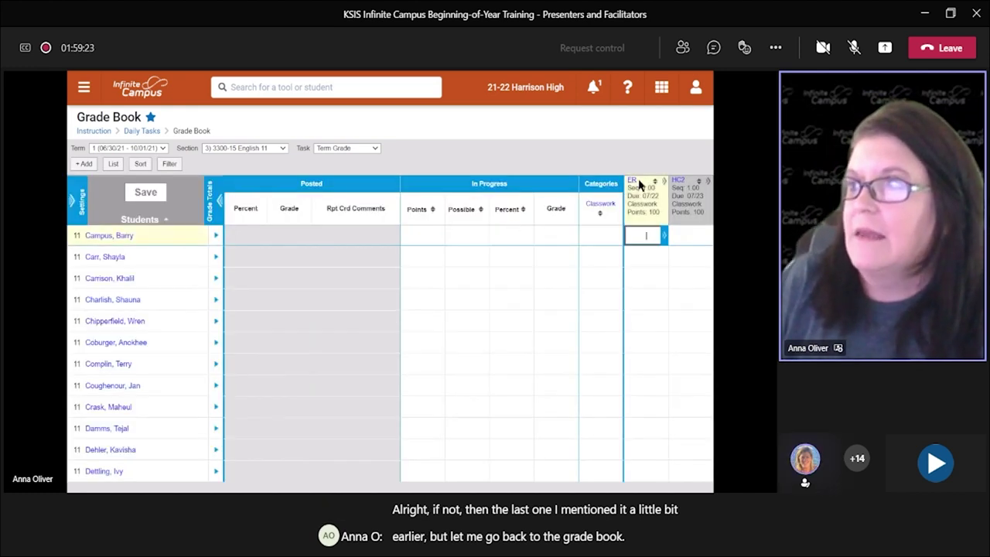
Step: Duplicate the English Review (ER) assignment into an unsaved 'Copy of English Review'
{"action": "mouse_move", "coordinate": [639, 186]}
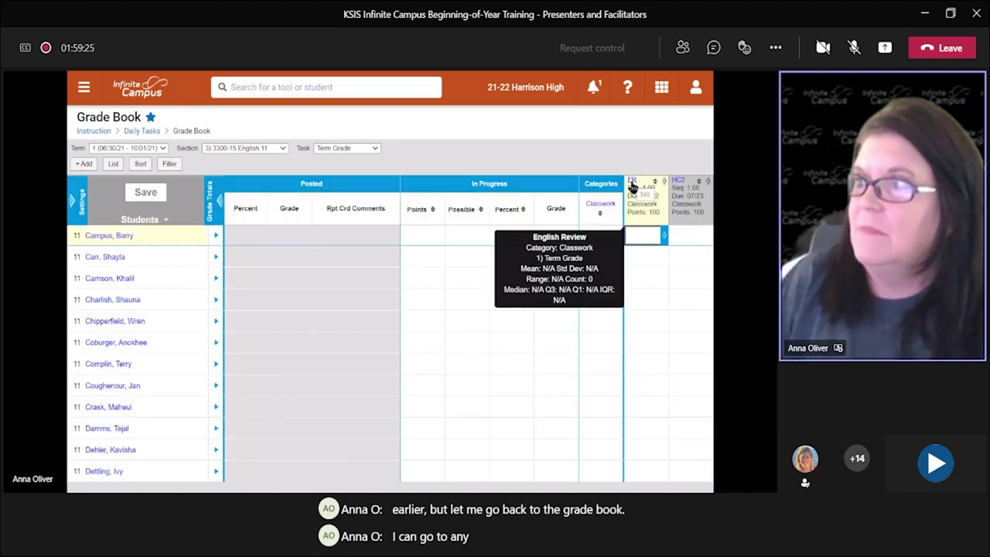
{"action": "left_click", "coordinate": [645, 191]}
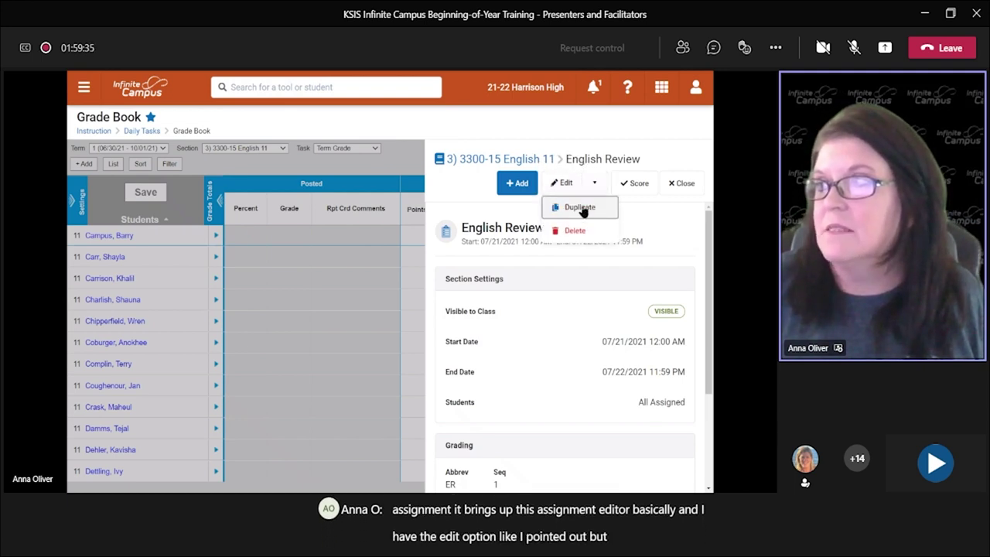
{"action": "left_click", "coordinate": [581, 209]}
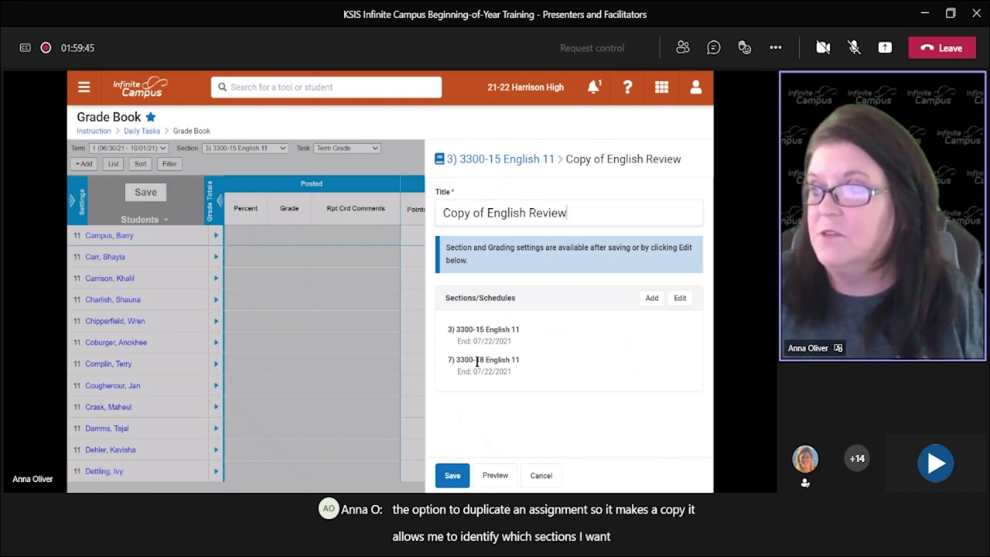
Step: Add section 4) 3375-1 H English 11 to the English Review copy's sections
{"action": "left_click", "coordinate": [642, 298]}
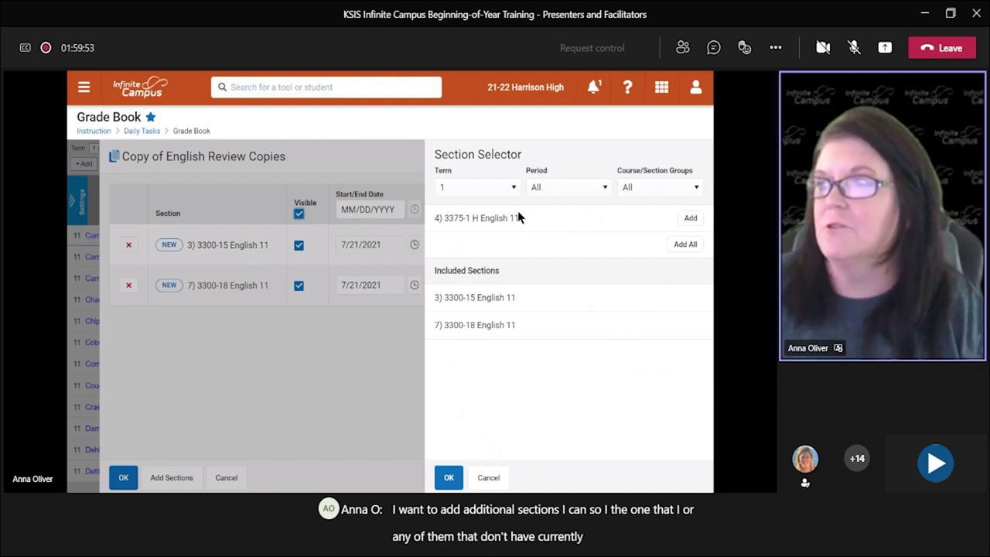
{"action": "left_click", "coordinate": [690, 219]}
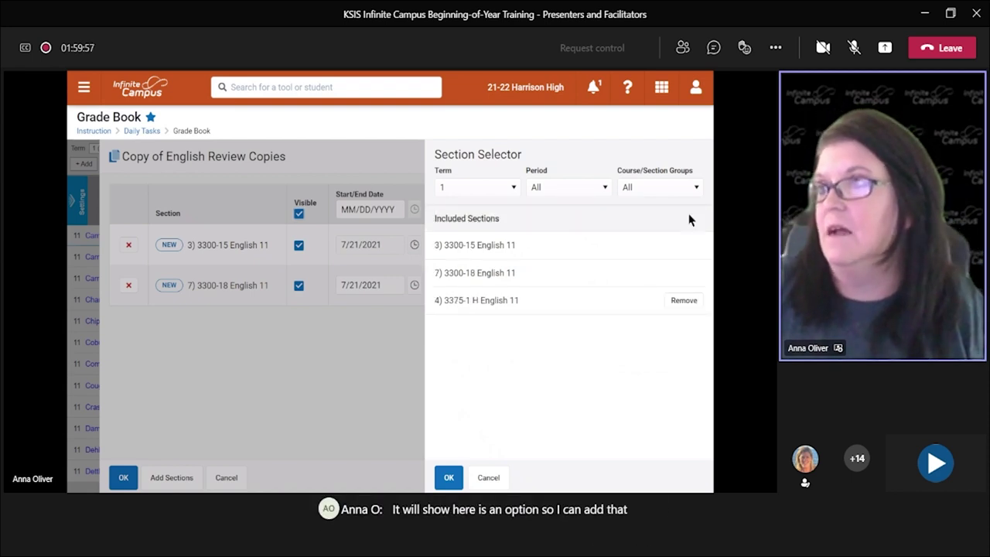
{"action": "left_click", "coordinate": [682, 303]}
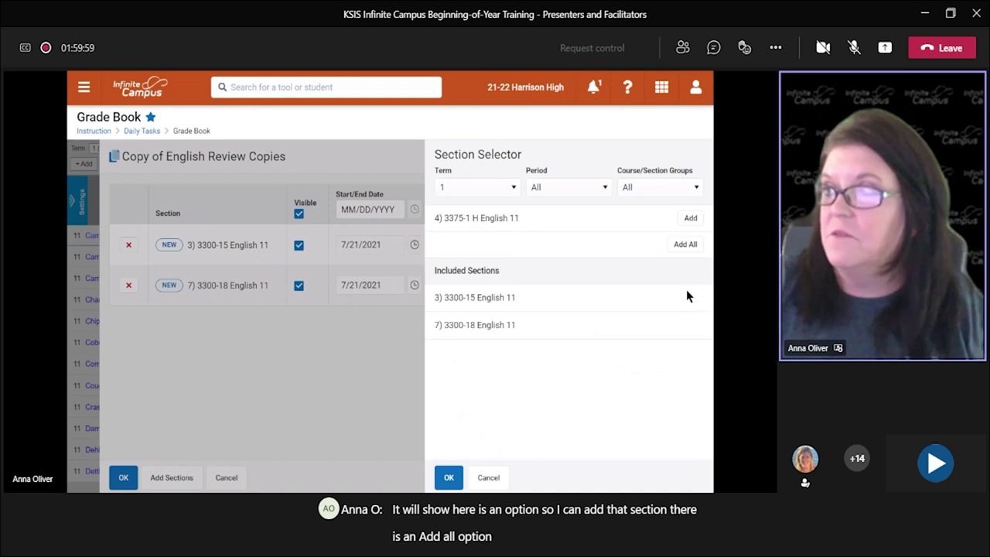
{"action": "left_click", "coordinate": [691, 218]}
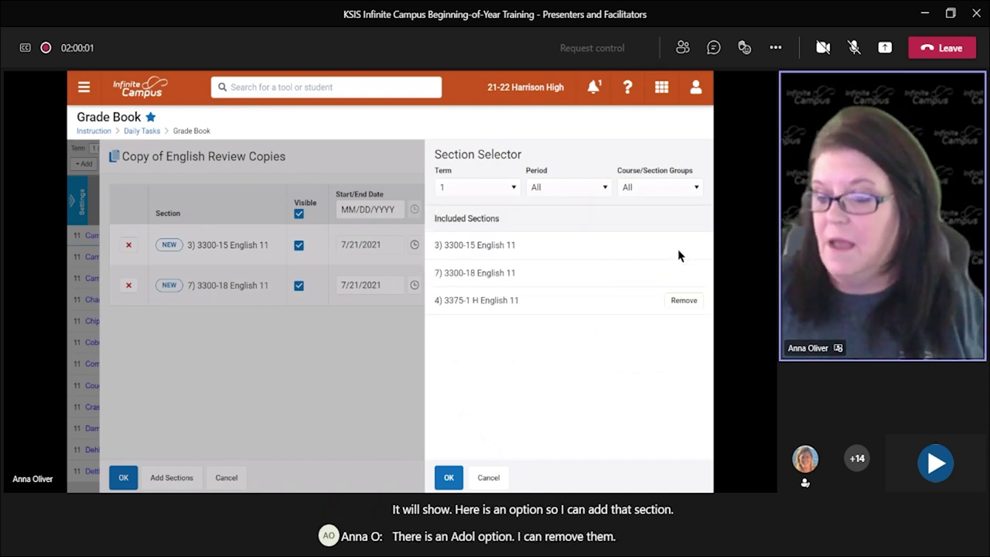
{"action": "left_click", "coordinate": [449, 477]}
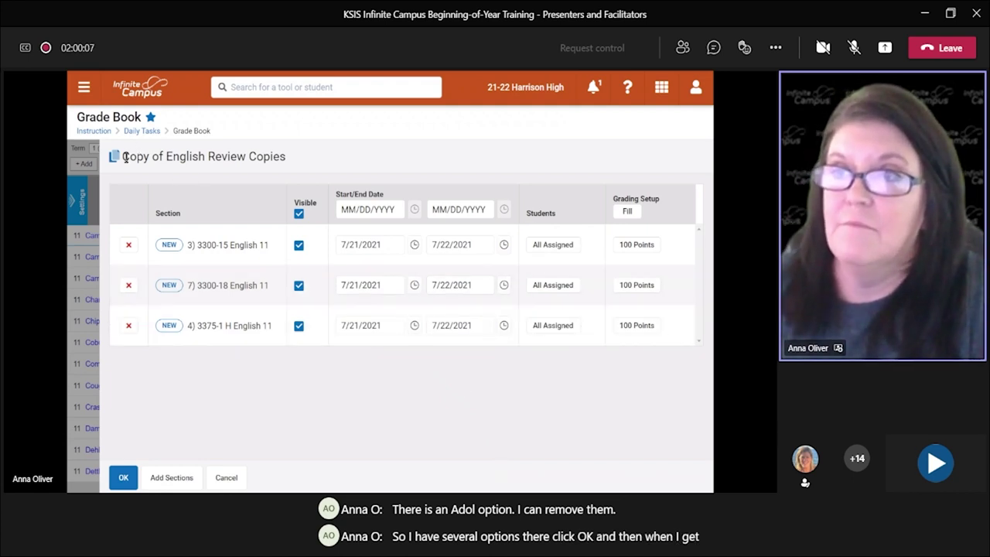
Step: Make the English Review copy visible to sections 3300-15 and 3300-18, but not 3375-1
{"action": "left_click_drag", "start_coordinate": [155, 155], "coordinate": [285, 157]}
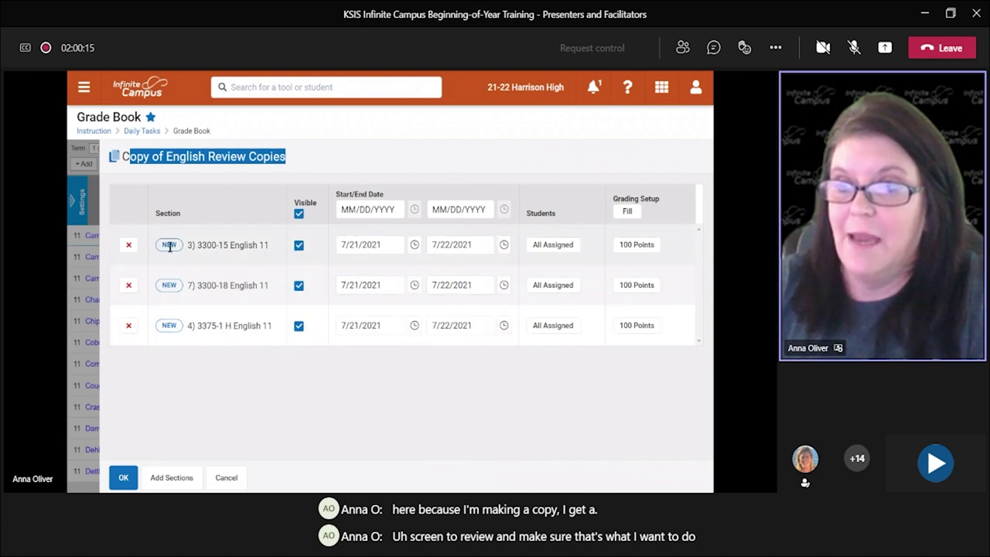
{"action": "left_click", "coordinate": [299, 245]}
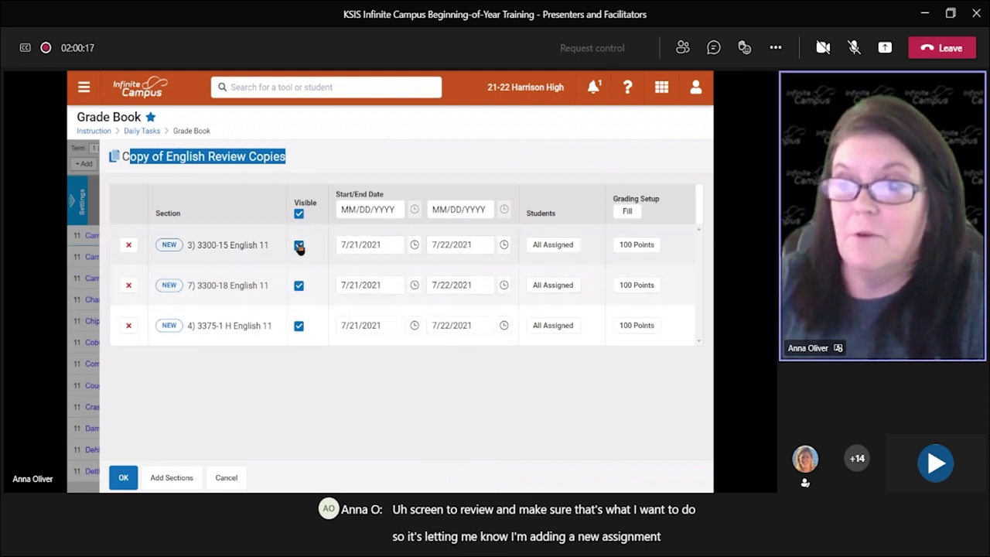
{"action": "left_click", "coordinate": [299, 325]}
{"action": "left_click", "coordinate": [300, 284]}
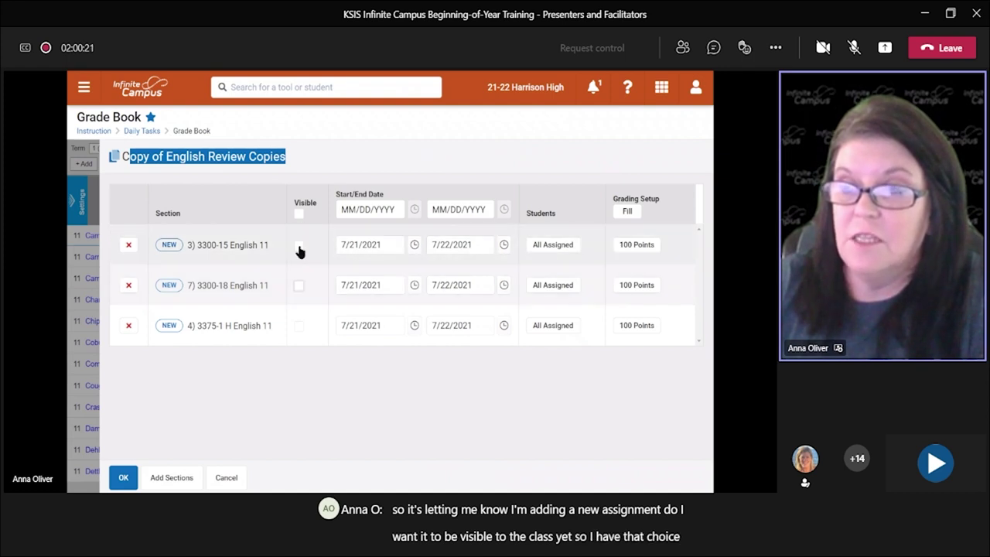
{"action": "left_click", "coordinate": [298, 246]}
{"action": "left_click", "coordinate": [300, 285]}
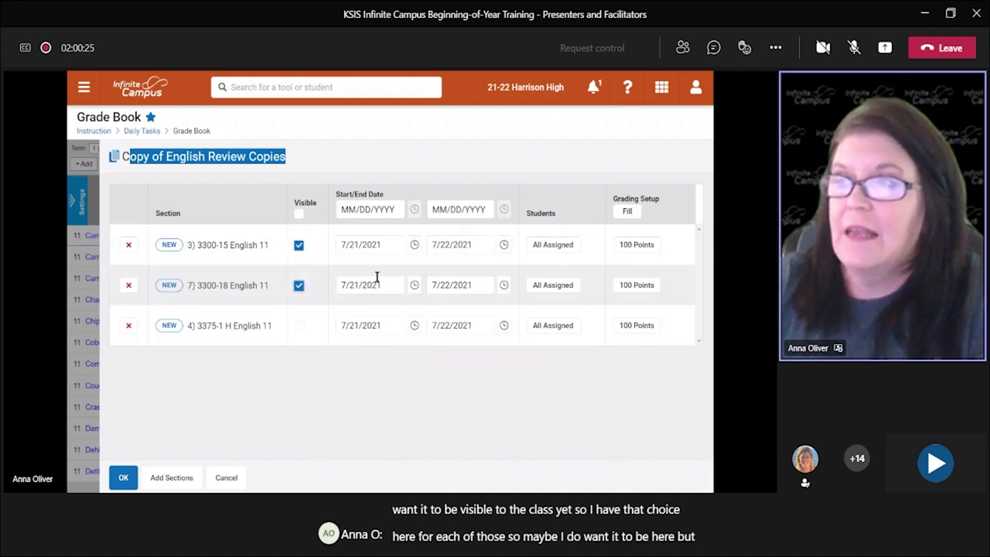
Step: Set section 3375-1 H English 11's dates to 7/23/2021 through 7/29/2021
{"action": "left_click", "coordinate": [384, 325]}
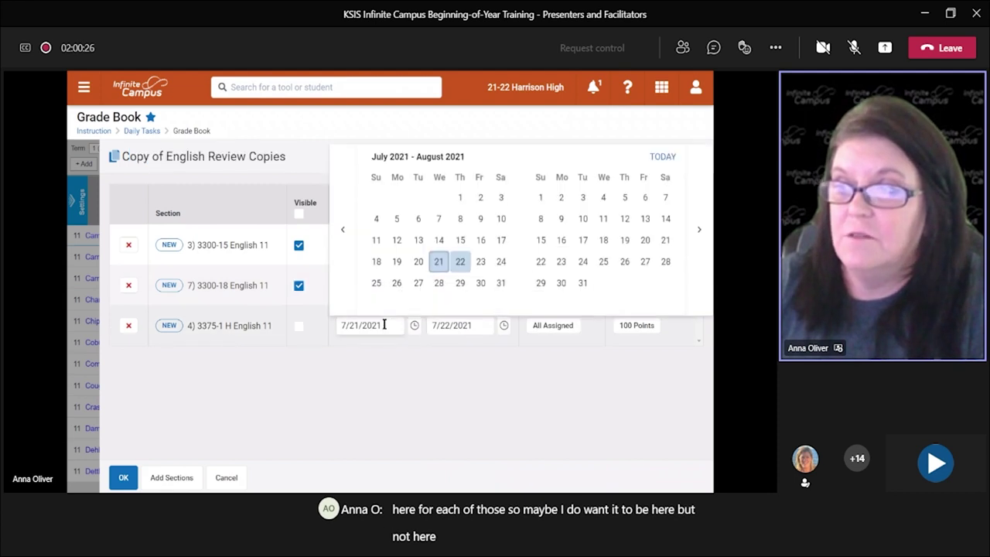
{"action": "left_click", "coordinate": [481, 261]}
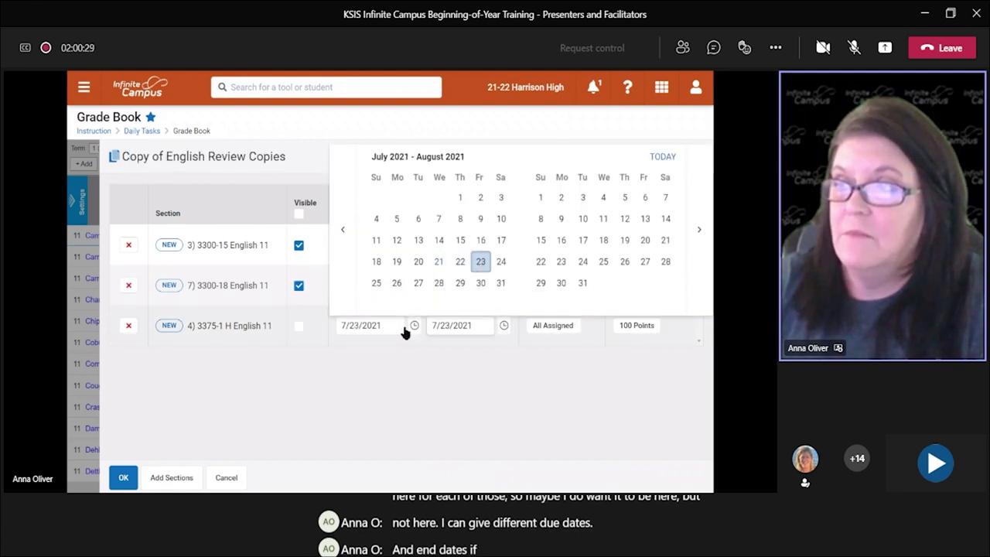
{"action": "double_click", "coordinate": [467, 326]}
{"action": "left_click", "coordinate": [461, 284]}
{"action": "left_click", "coordinate": [484, 361]}
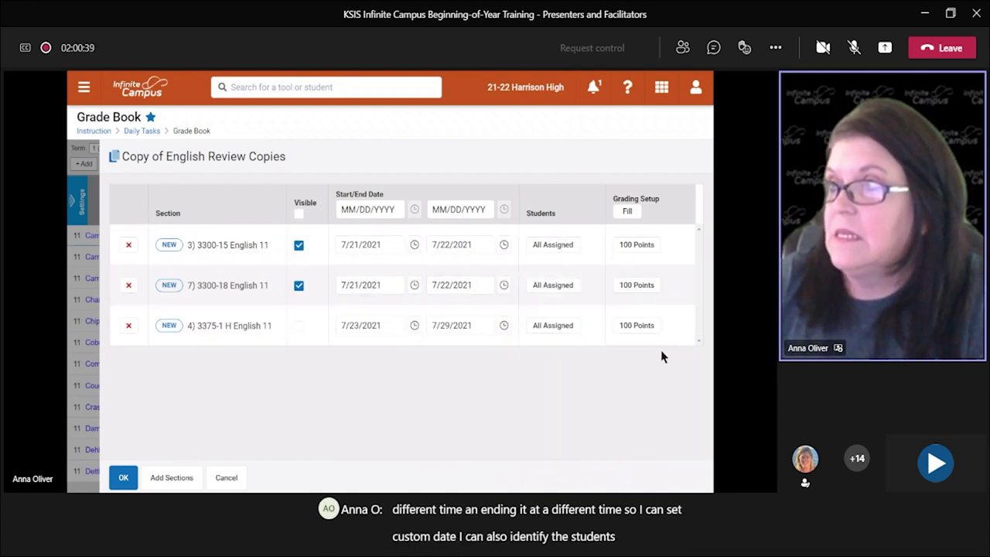
Step: Change section 3300-15's points from 100 to 50, save the copied assignment, and close the panel
{"action": "left_click", "coordinate": [636, 245]}
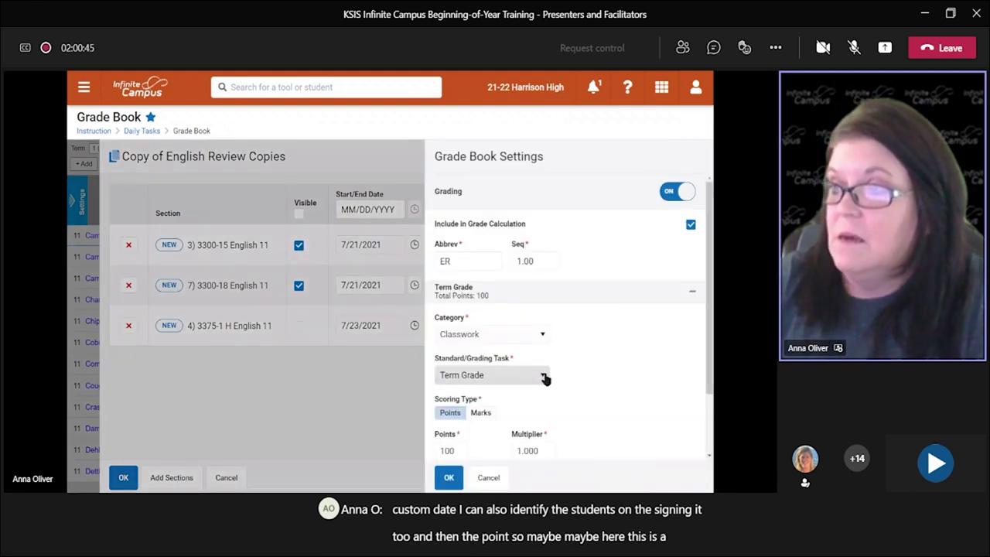
{"action": "double_click", "coordinate": [456, 451]}
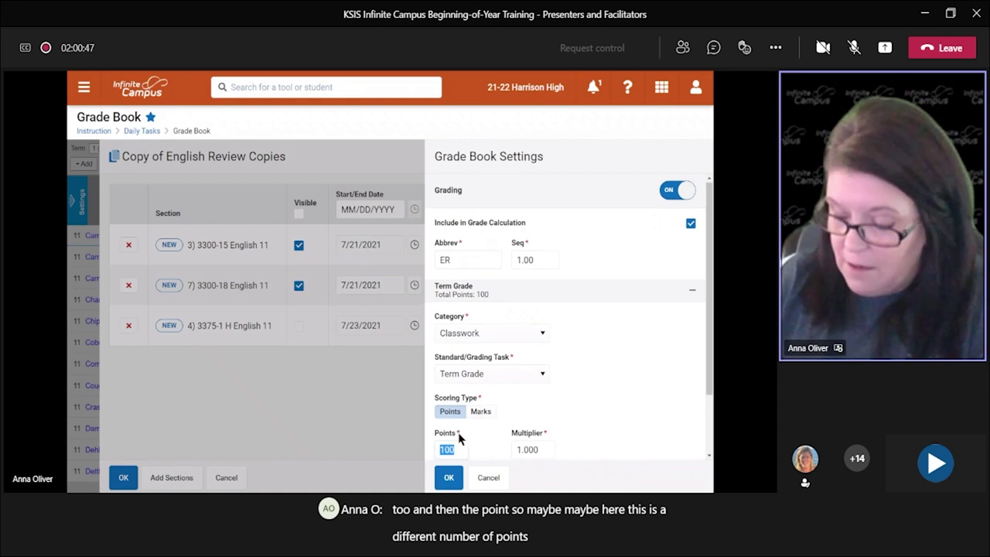
{"action": "type", "text": "50"}
{"action": "left_click", "coordinate": [449, 477]}
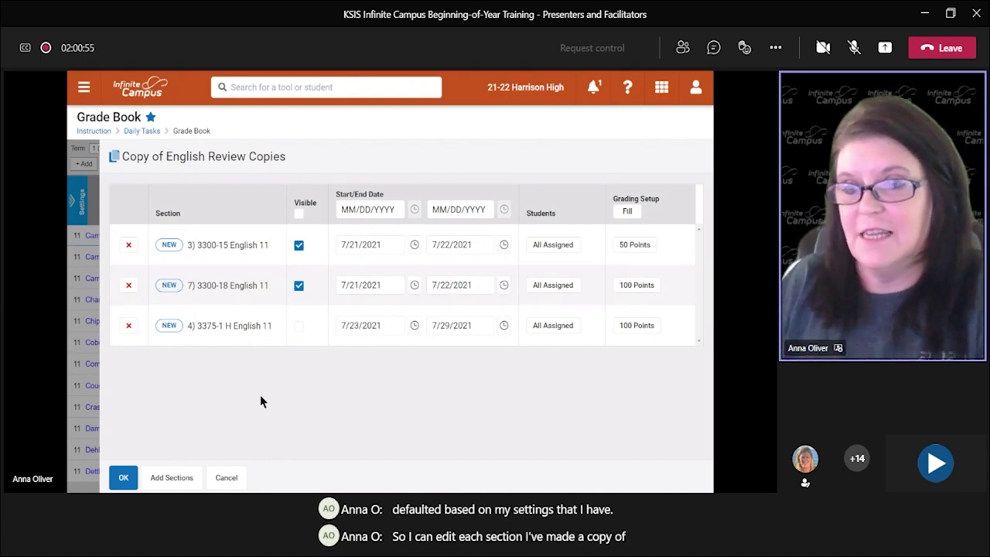
{"action": "left_click", "coordinate": [126, 479]}
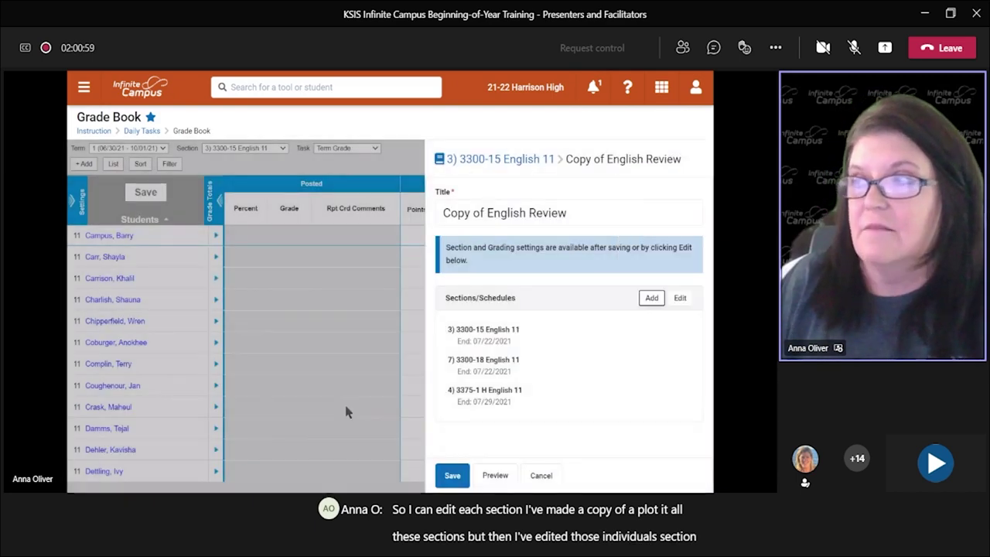
{"action": "left_click", "coordinate": [453, 476]}
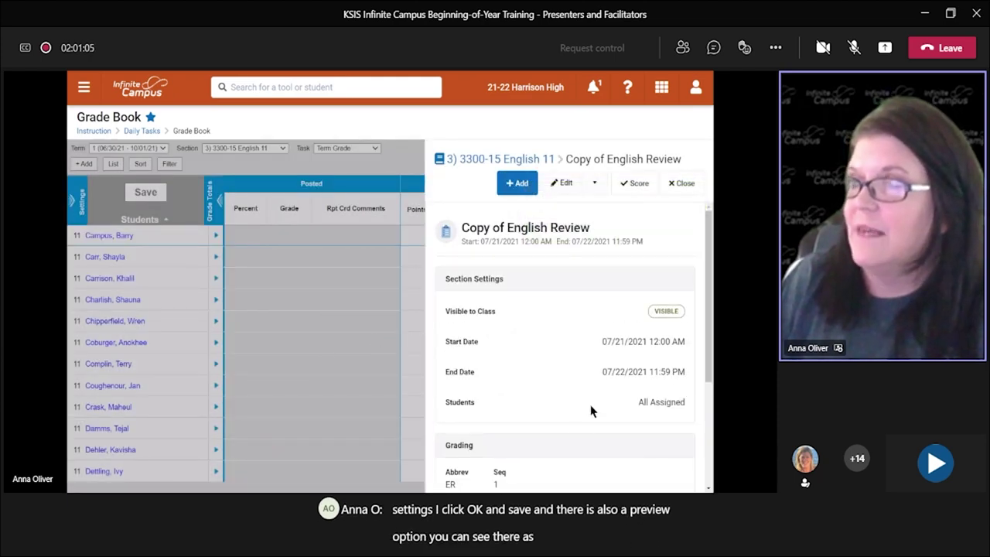
{"action": "left_click", "coordinate": [684, 183]}
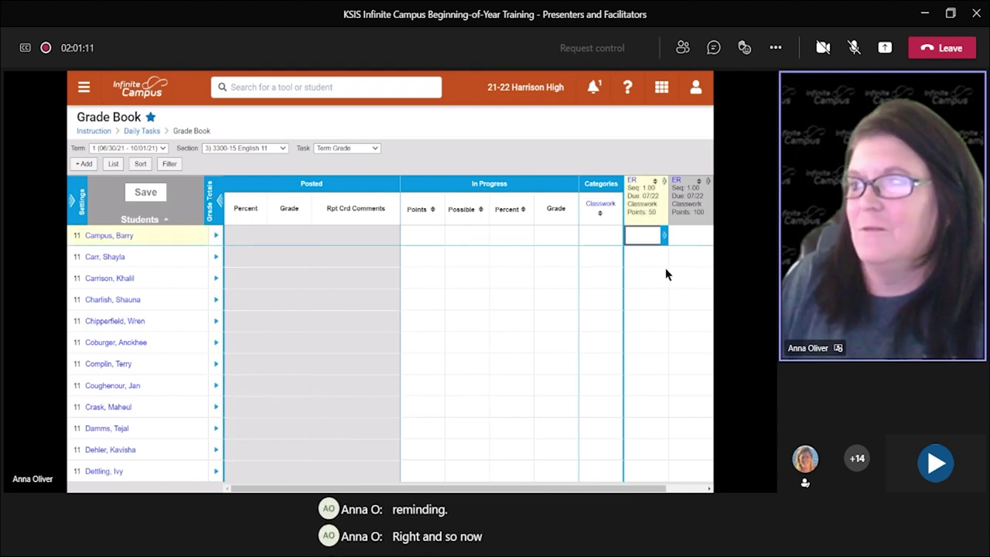
Step: Switch the grade book section to 3375-1 H English 11
{"action": "mouse_move", "coordinate": [653, 200]}
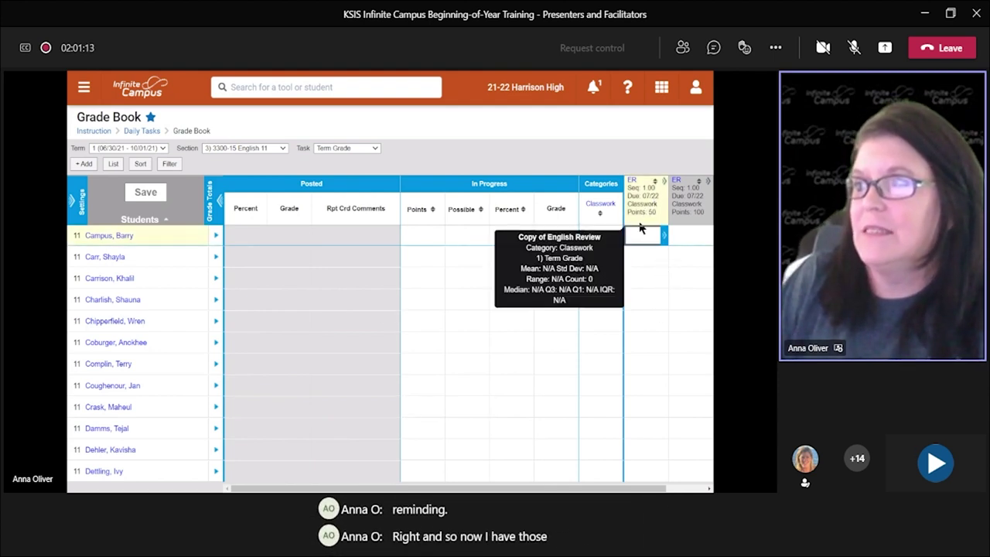
{"action": "left_click", "coordinate": [262, 148]}
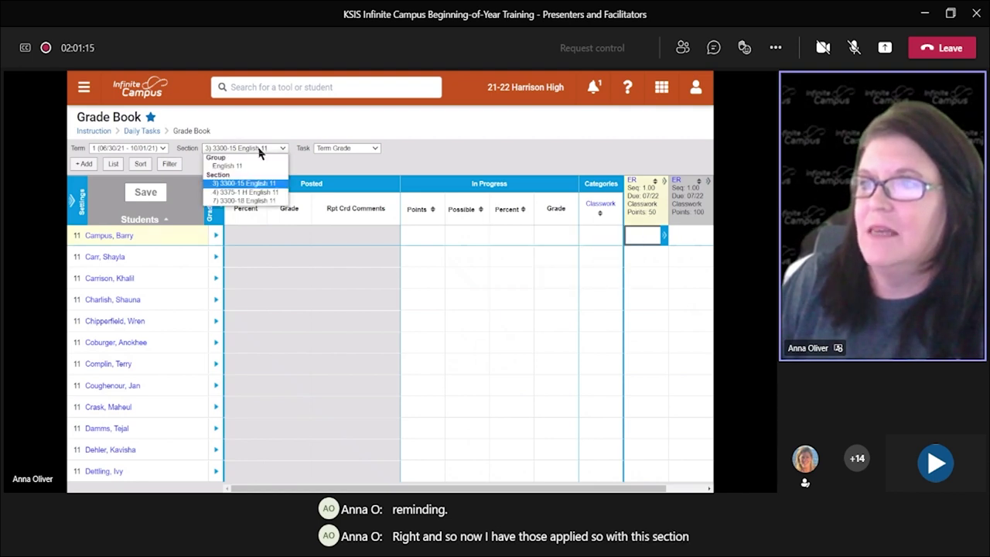
{"action": "left_click", "coordinate": [252, 195]}
{"action": "left_click", "coordinate": [260, 149]}
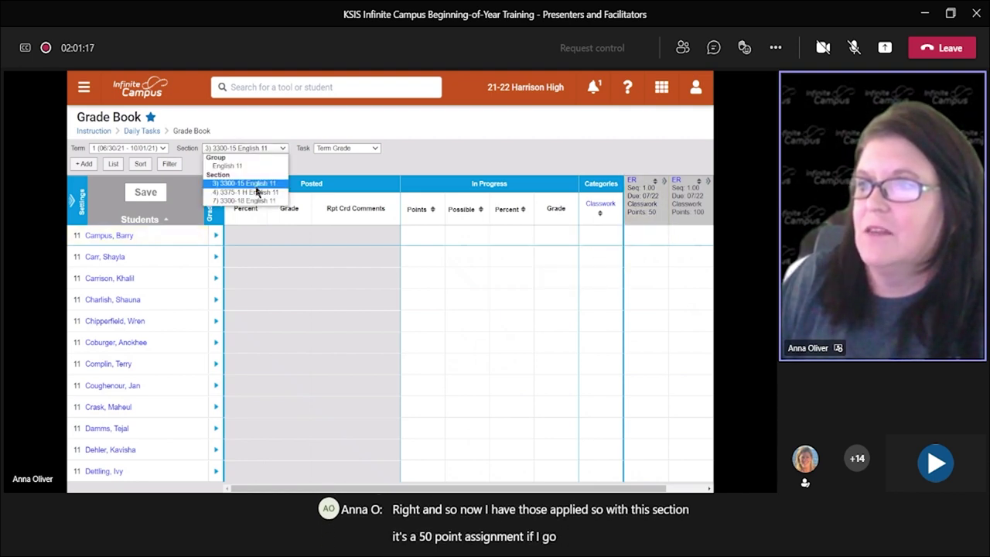
{"action": "left_click", "coordinate": [255, 195]}
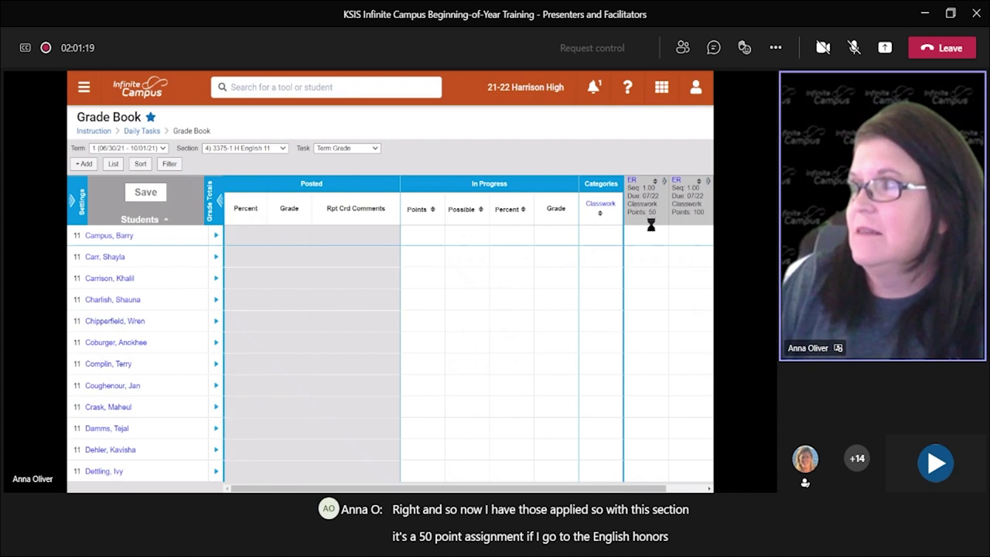
Step: Switch to section 3300-18 English 11, then go to the Control Center
{"action": "mouse_move", "coordinate": [422, 227]}
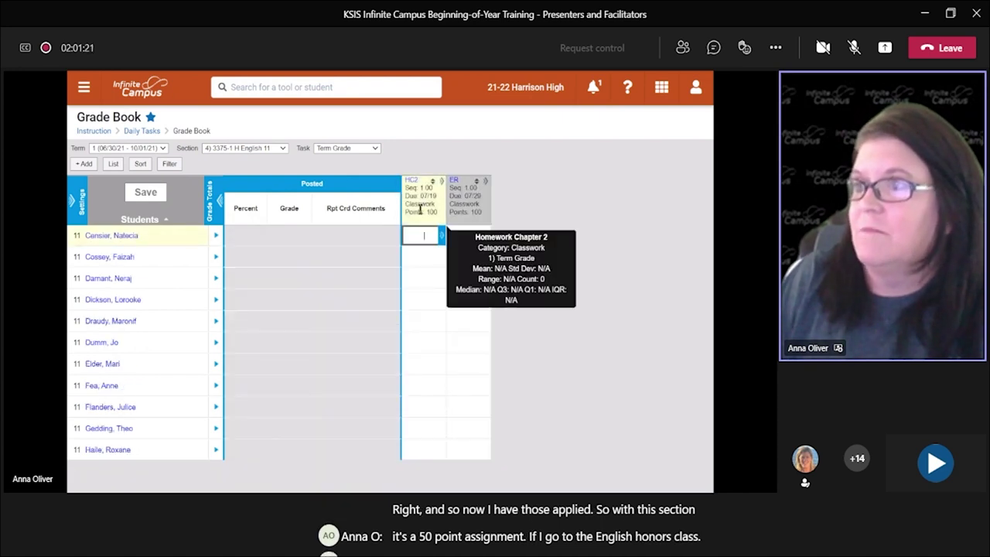
{"action": "left_click", "coordinate": [253, 149]}
{"action": "left_click", "coordinate": [248, 201]}
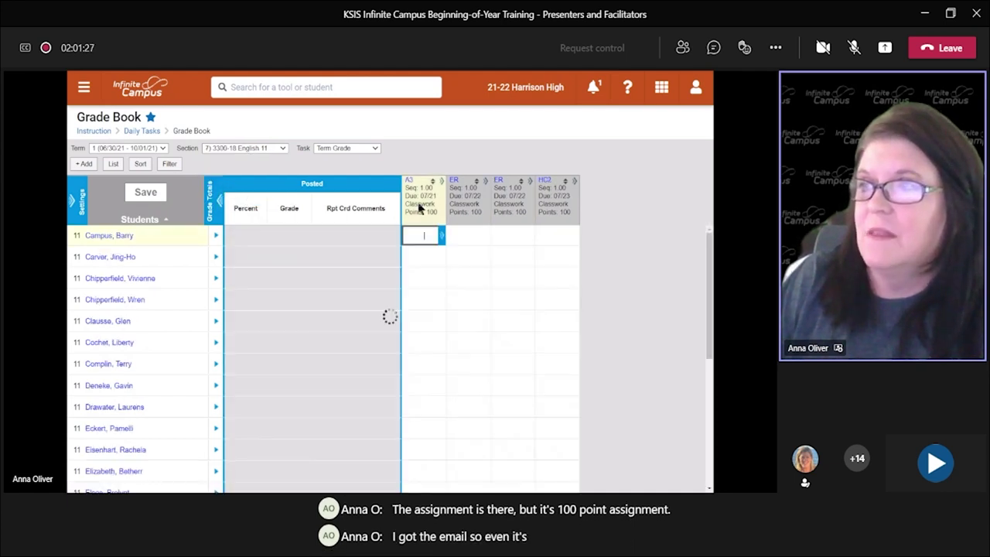
{"action": "mouse_move", "coordinate": [565, 202]}
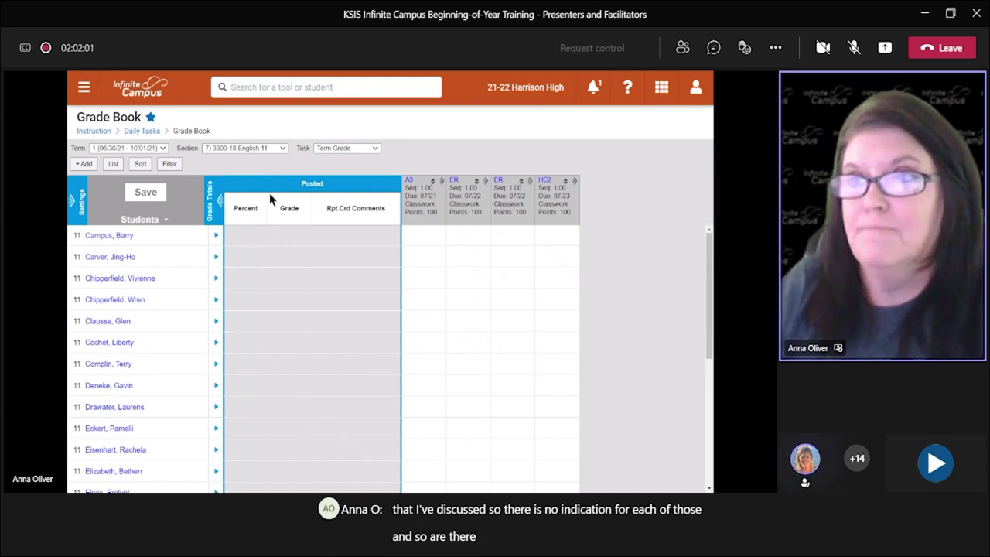
{"action": "left_click", "coordinate": [90, 99]}
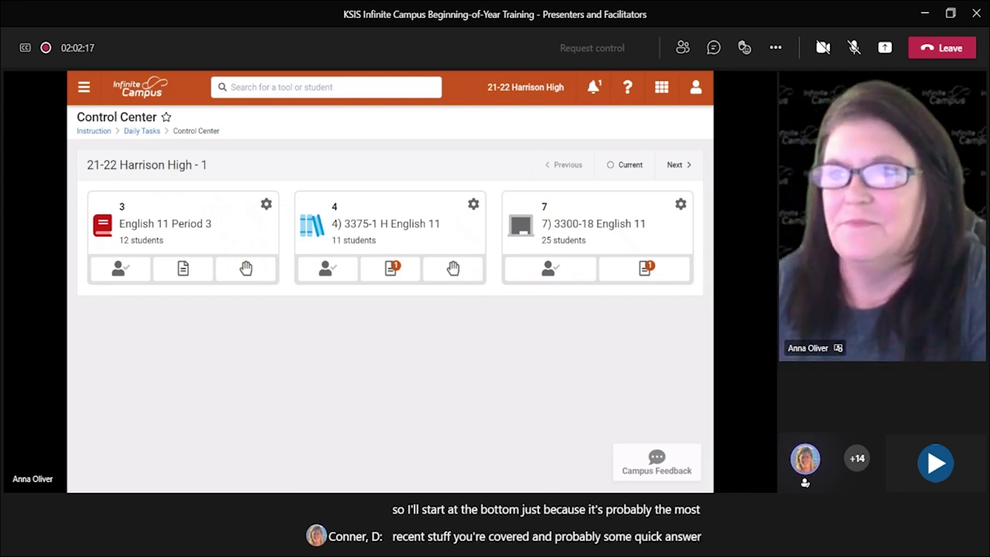
Step: Return from the Control Center to the Instruction page via the breadcrumb
{"action": "left_click", "coordinate": [83, 132]}
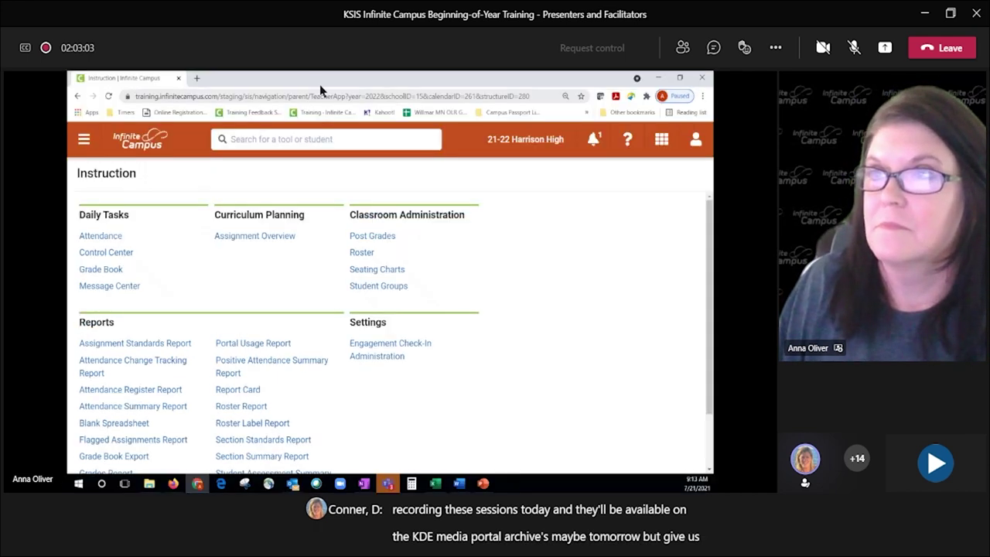
Step: Sign in to community.infinitecampus.com in a new tab with the saved login, then return to Instruction
{"action": "left_click", "coordinate": [196, 81]}
{"action": "type", "text": "comm"}
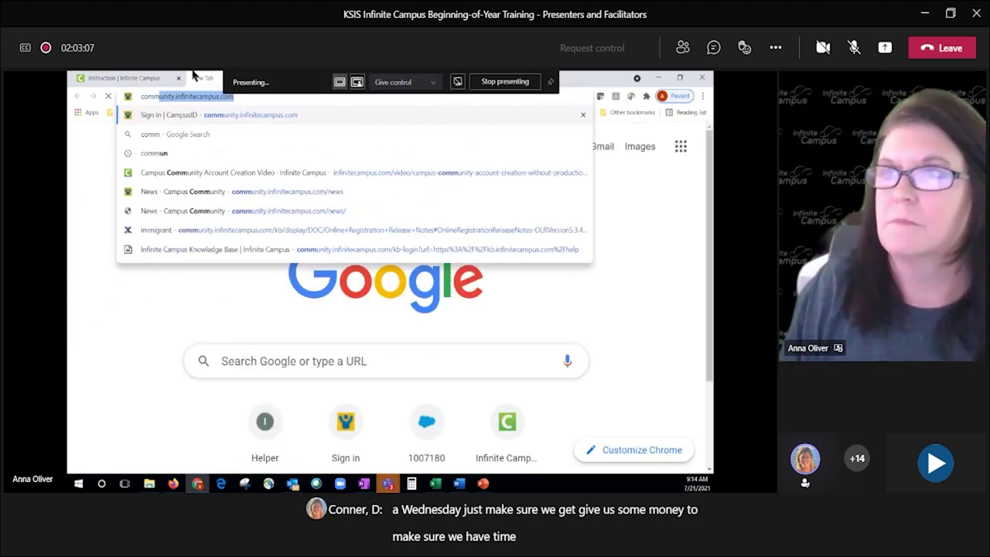
{"action": "key", "text": "Return"}
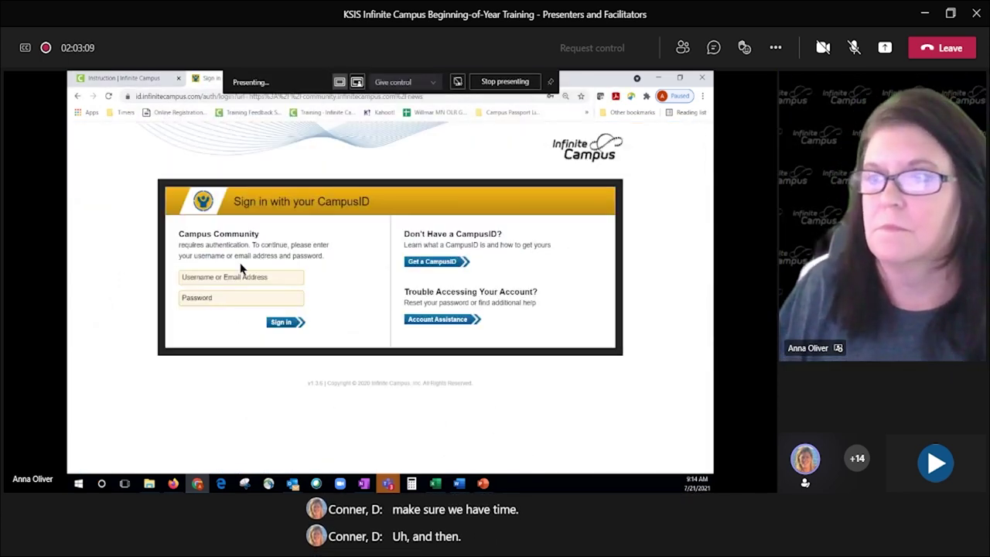
{"action": "left_click", "coordinate": [238, 275]}
{"action": "left_click", "coordinate": [228, 86]}
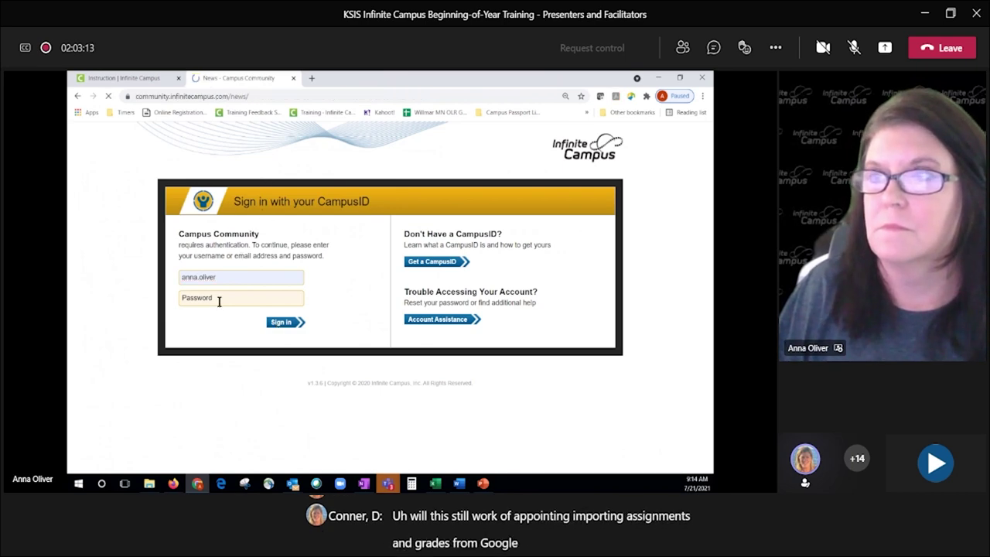
{"action": "left_click", "coordinate": [143, 78]}
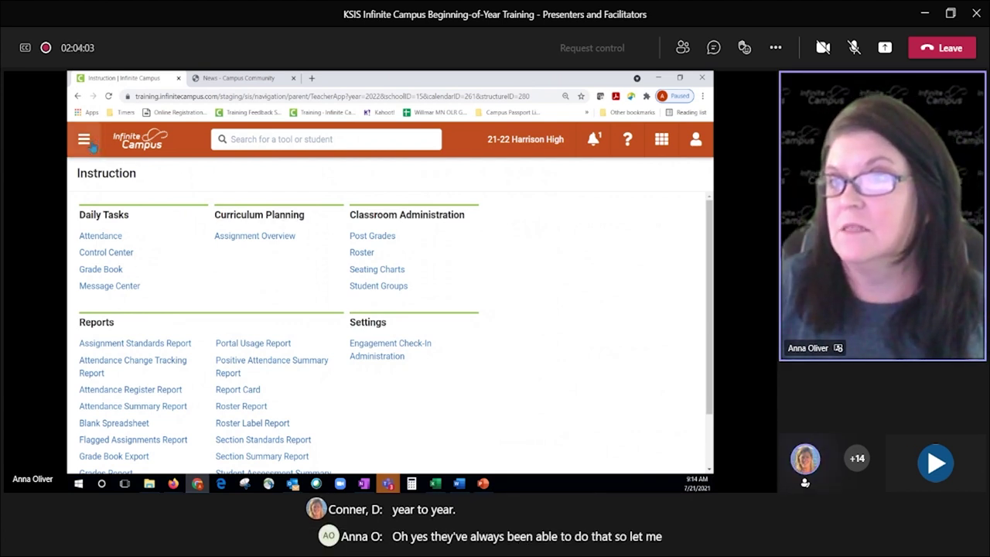
Step: Open the 3300-18 English 11 Grade Book and launch Curriculum Copier from its settings tools
{"action": "left_click", "coordinate": [109, 269]}
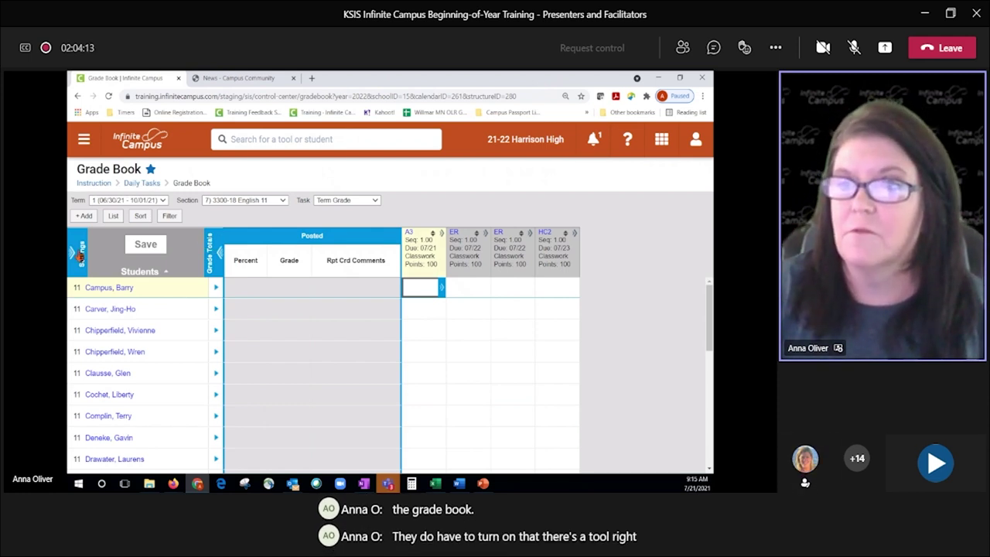
{"action": "left_click", "coordinate": [80, 255]}
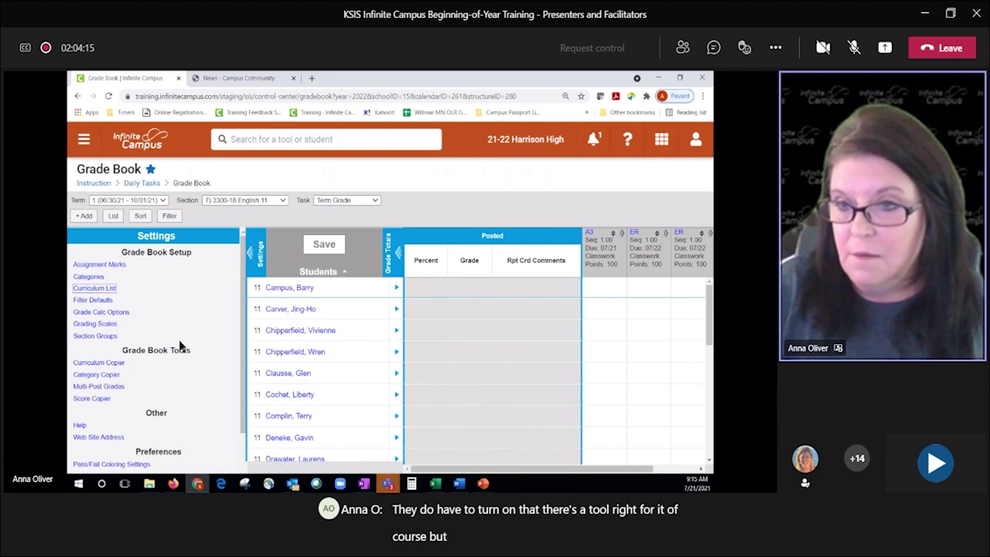
{"action": "left_click", "coordinate": [101, 367]}
{"action": "left_click", "coordinate": [101, 367]}
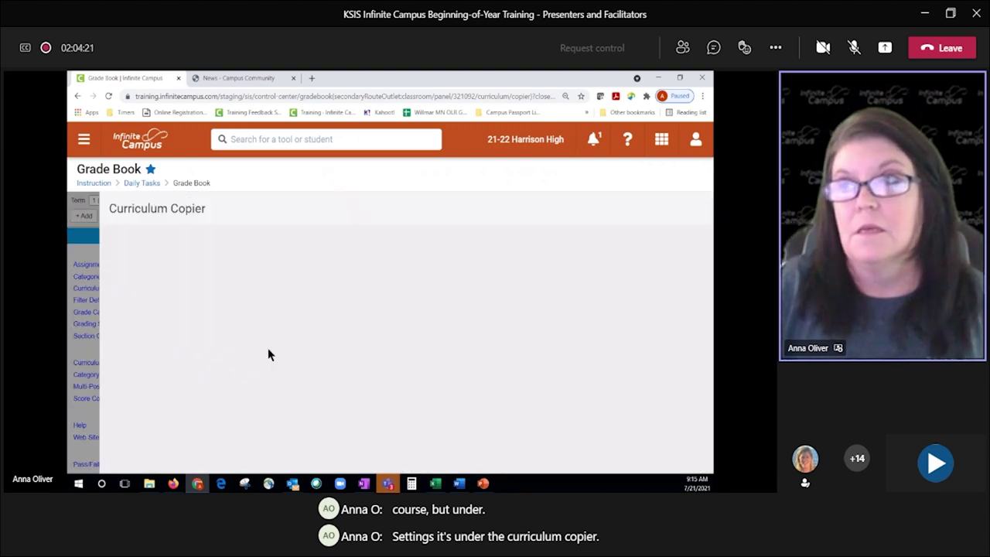
Step: Pick the school year to copy from in Curriculum Copier, then close the tool
{"action": "left_click", "coordinate": [165, 299]}
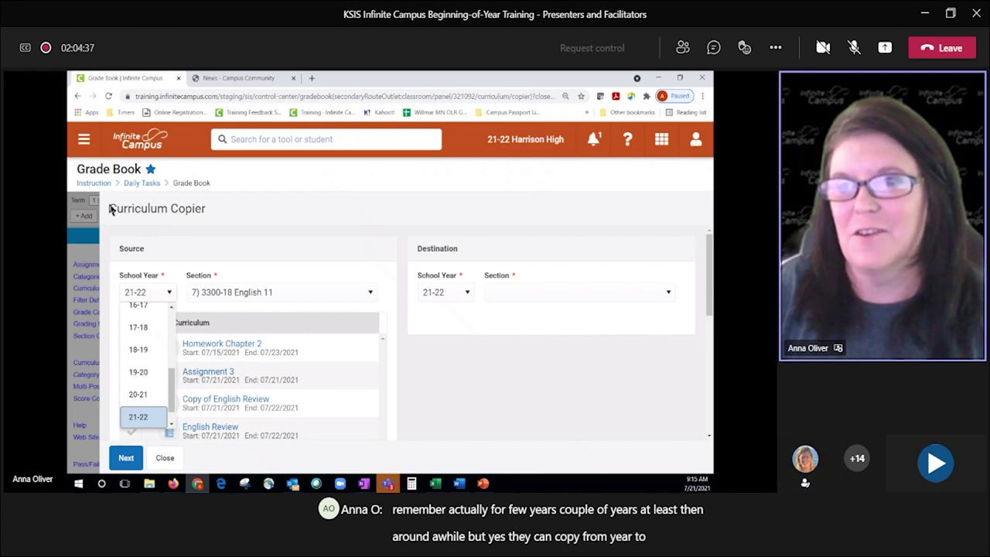
{"action": "left_click", "coordinate": [164, 457]}
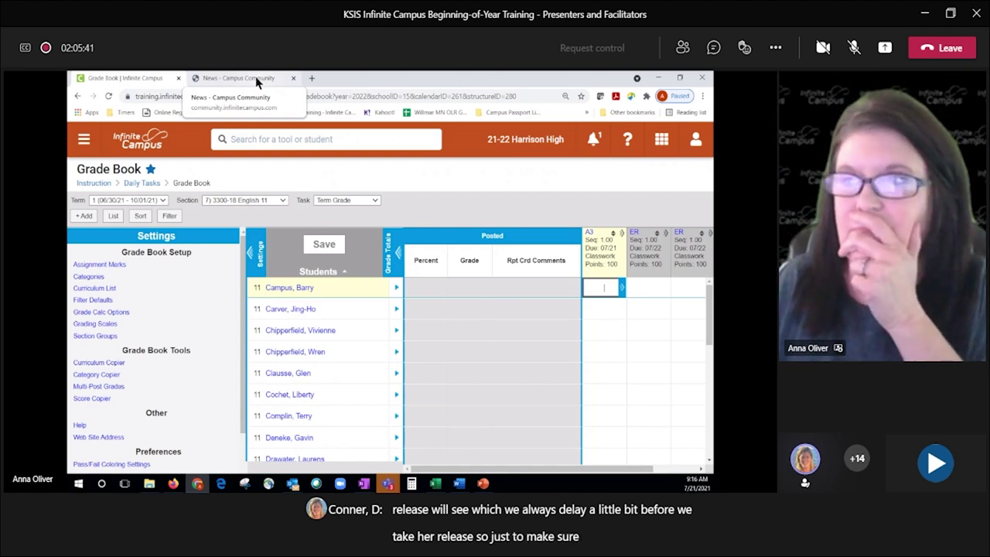
Step: In Campus Community, open the Knowledge Base's Release Information article in a new tab
{"action": "left_click", "coordinate": [240, 78]}
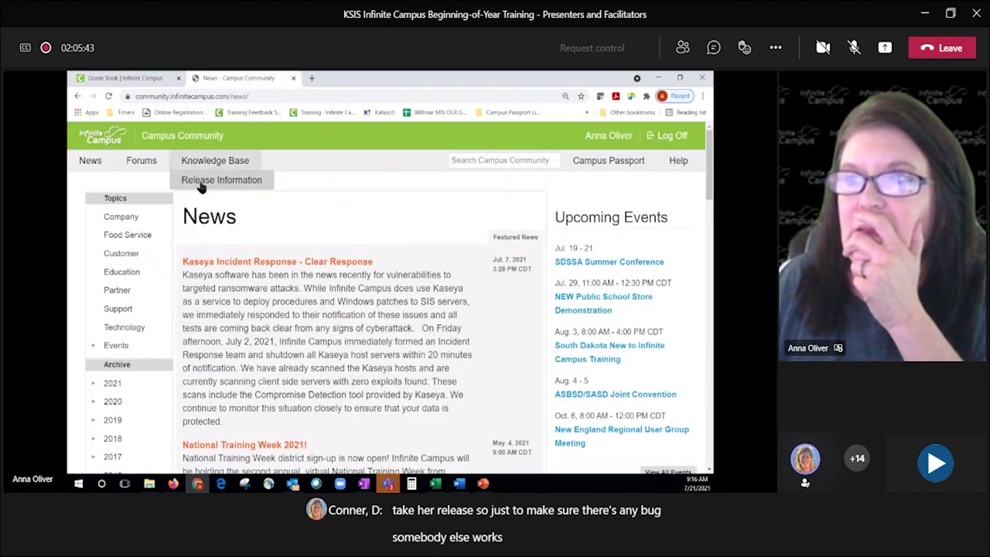
{"action": "left_click", "coordinate": [206, 179]}
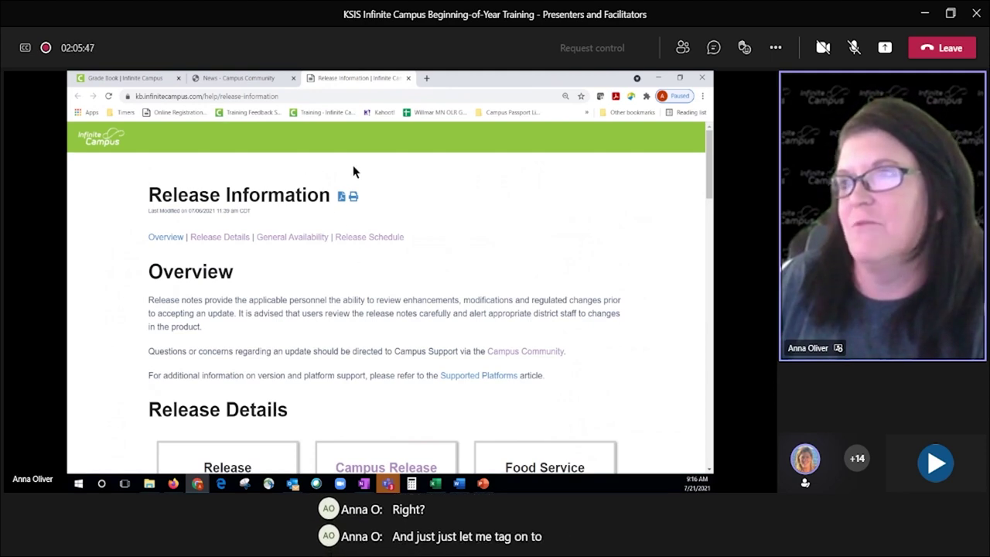
{"action": "left_click", "coordinate": [247, 80]}
{"action": "mouse_move", "coordinate": [215, 160]}
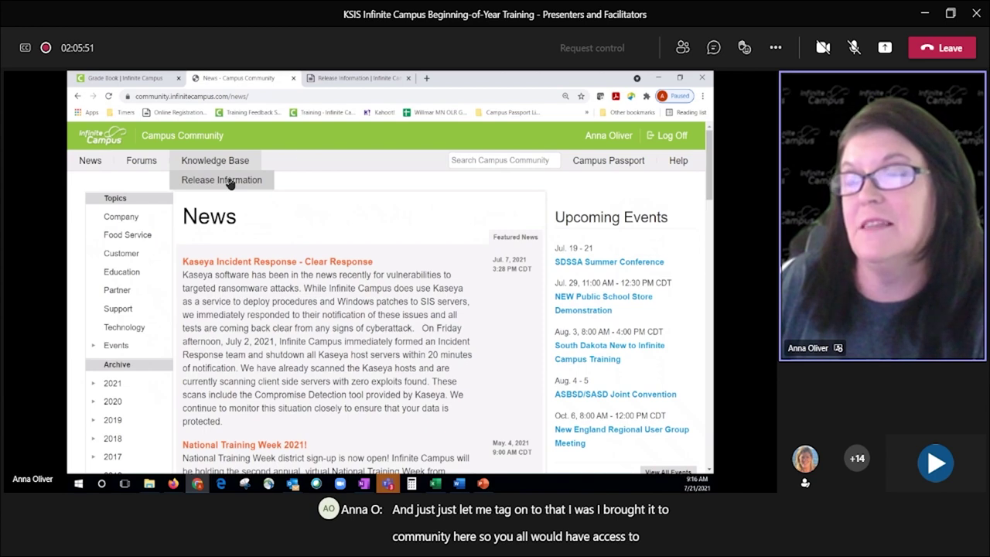
{"action": "left_click", "coordinate": [344, 78]}
{"action": "scroll", "coordinate": [380, 233], "scroll_direction": "down", "scroll_amount": 1}
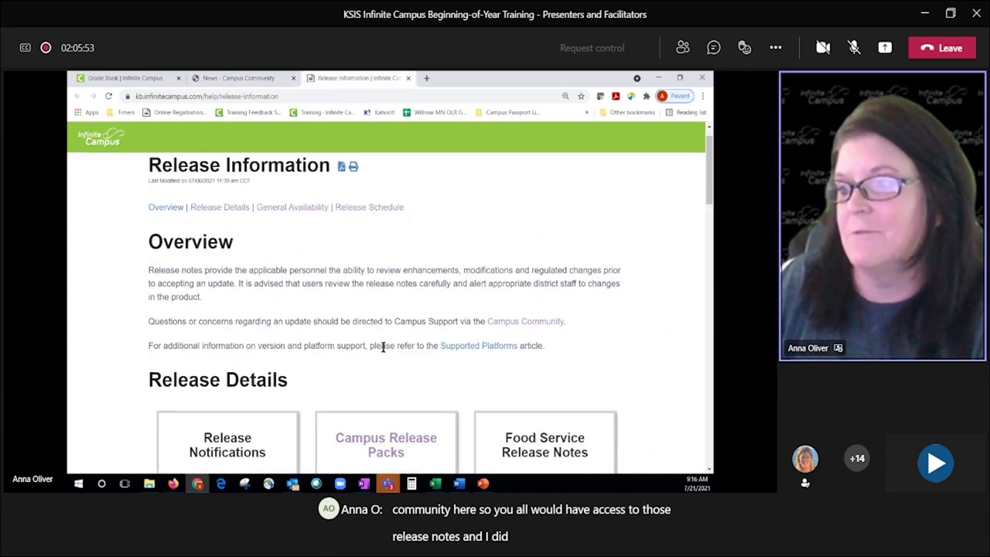
{"action": "scroll", "coordinate": [383, 347], "scroll_direction": "down", "scroll_amount": 4}
{"action": "scroll", "coordinate": [391, 278], "scroll_direction": "up", "scroll_amount": 2}
Step: Open Campus Release Packs > Campus.2132 August 2021 release notes, then return to the Grade Book
{"action": "left_click", "coordinate": [390, 281]}
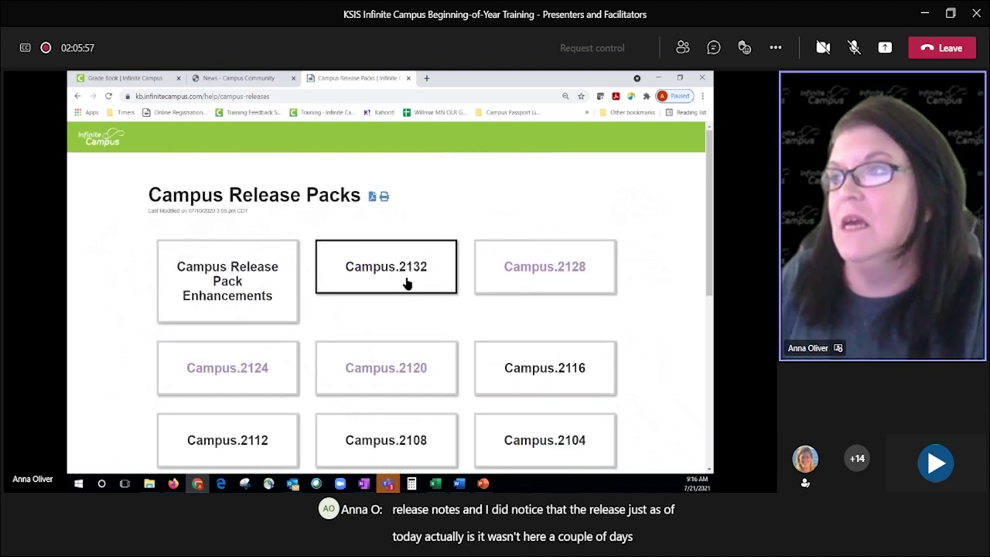
{"action": "left_click", "coordinate": [397, 268]}
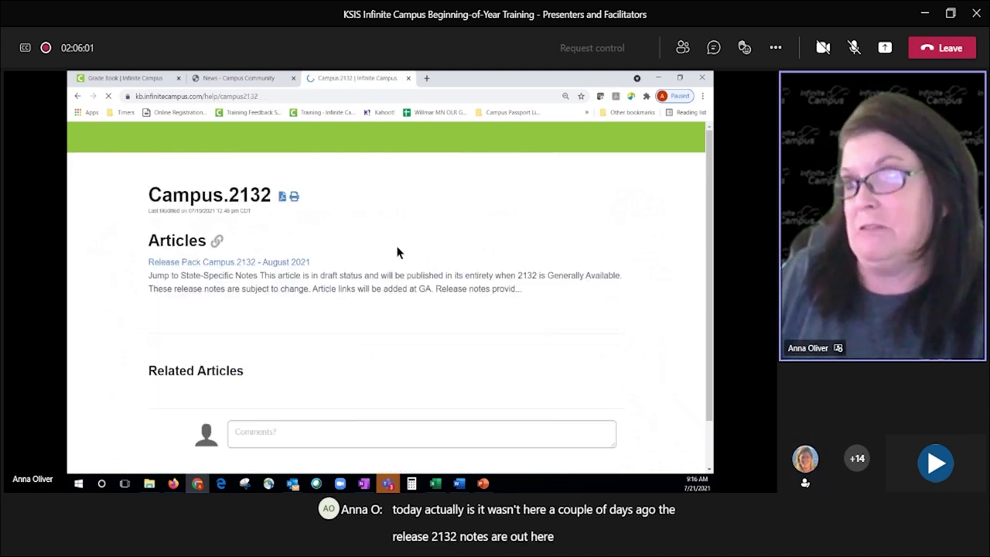
{"action": "left_click", "coordinate": [239, 263]}
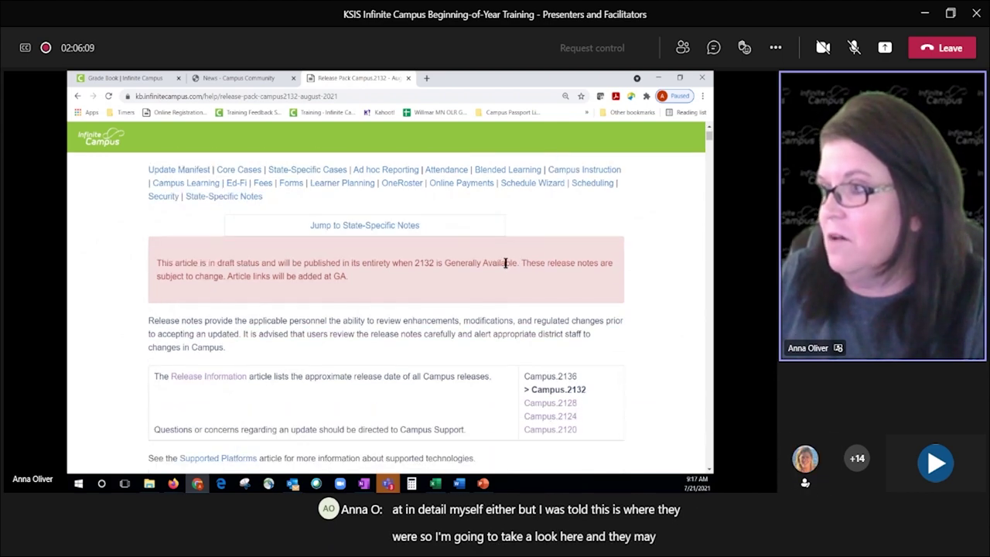
{"action": "scroll", "coordinate": [546, 335], "scroll_direction": "down", "scroll_amount": 5}
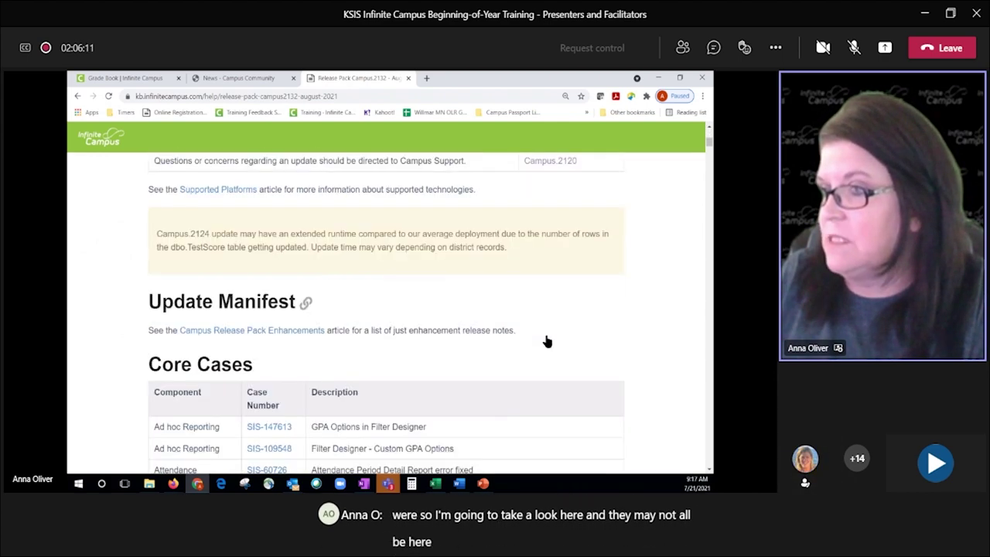
{"action": "scroll", "coordinate": [546, 342], "scroll_direction": "up", "scroll_amount": 5}
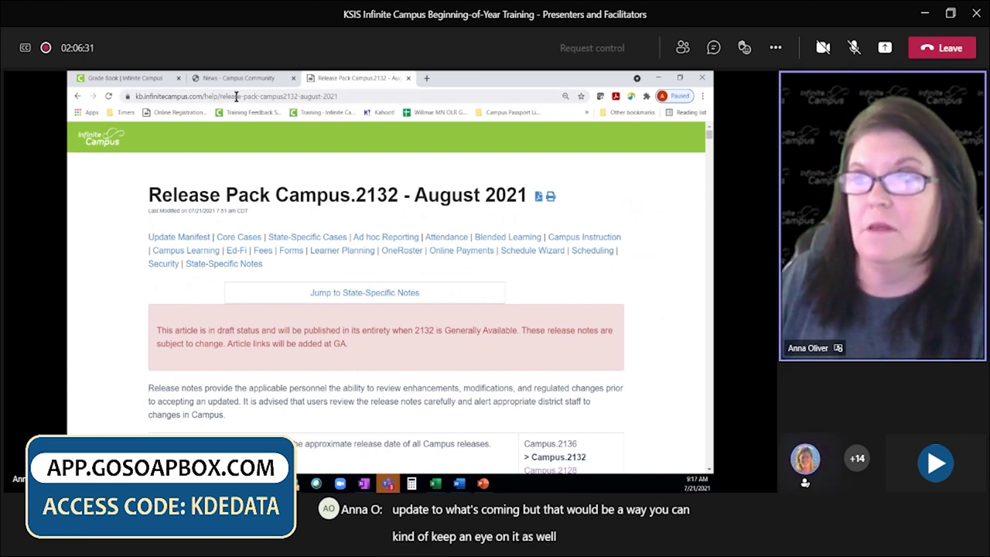
{"action": "left_click", "coordinate": [123, 78]}
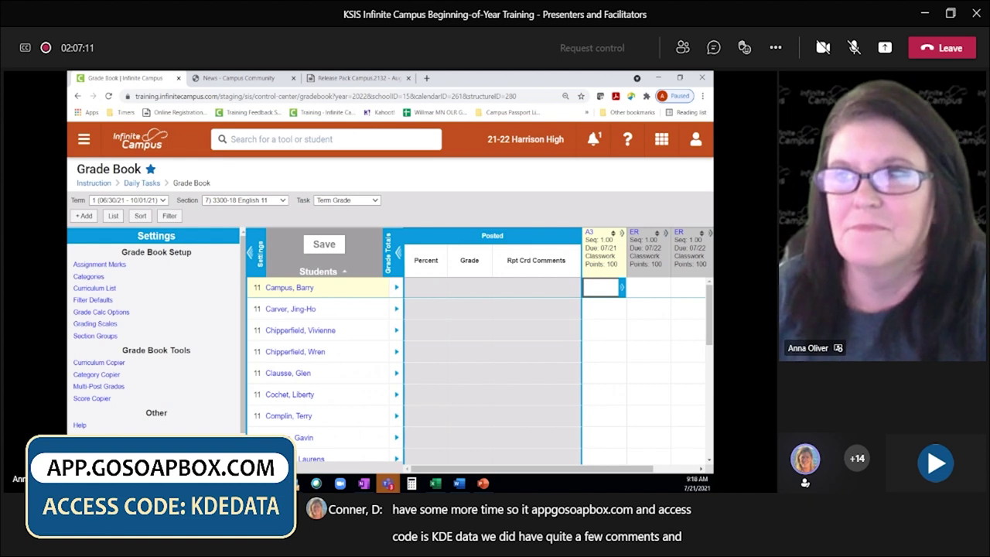
Step: Go to the Daily Tasks Control Center from the breadcrumb
{"action": "left_click", "coordinate": [142, 183]}
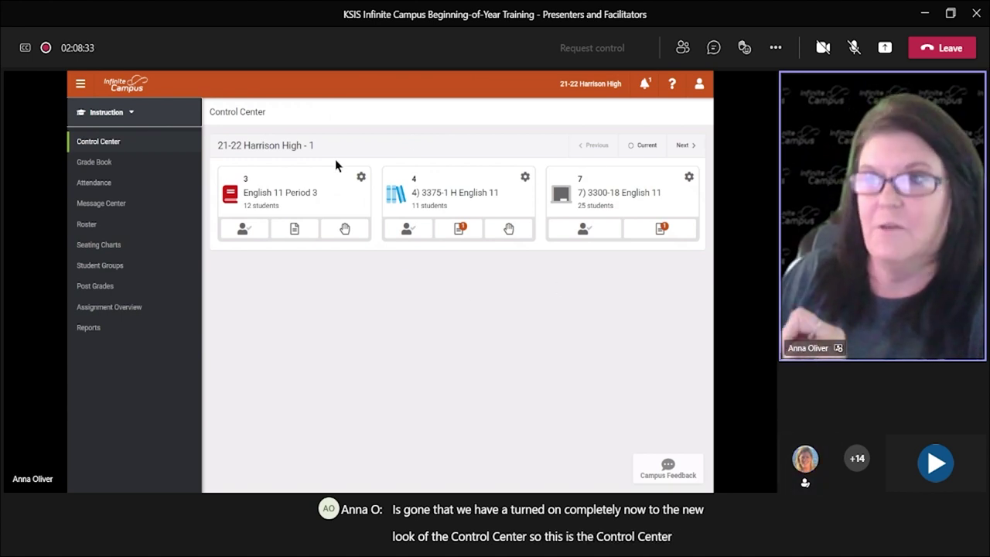
Step: From the Control Center, list the applications this account can switch to
{"action": "triple_click", "coordinate": [270, 111]}
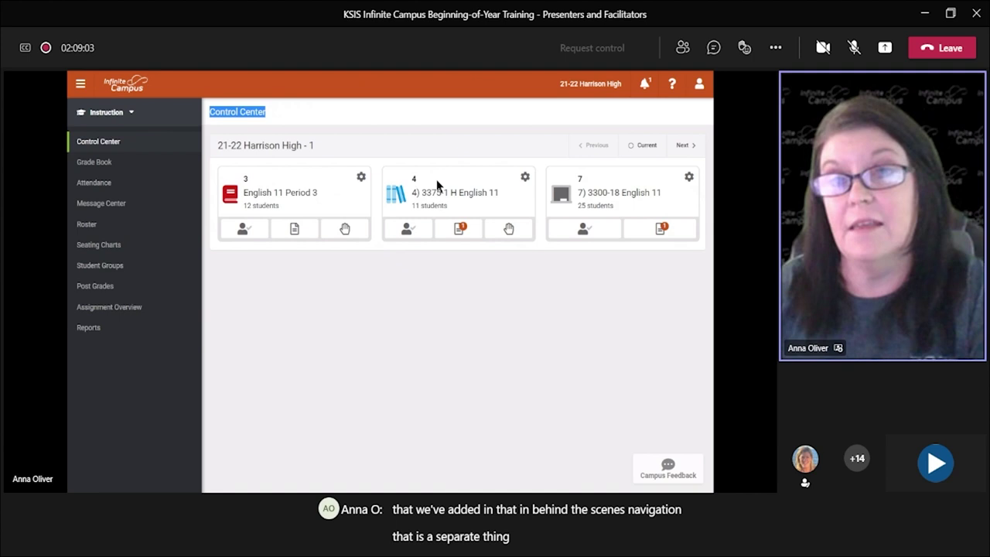
{"action": "mouse_move", "coordinate": [390, 73]}
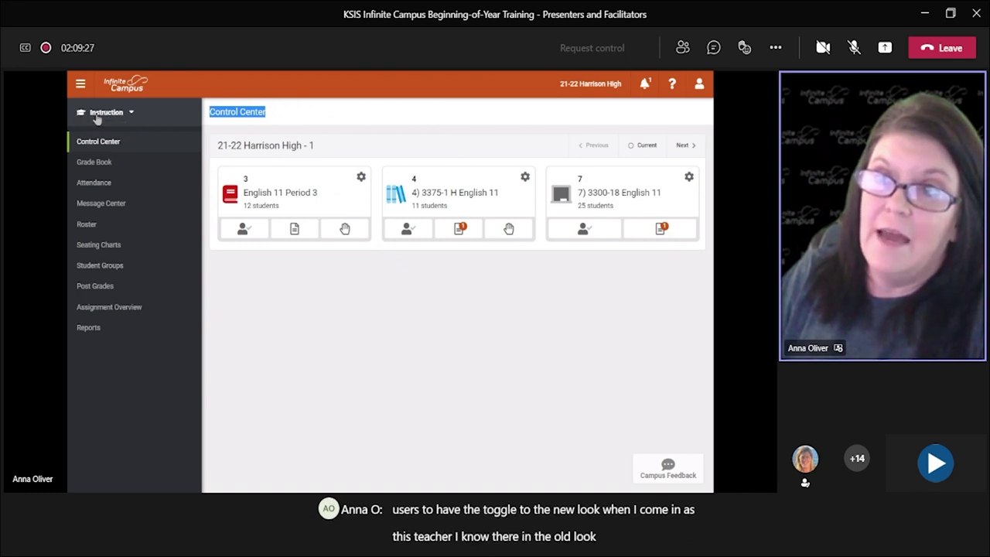
{"action": "left_click", "coordinate": [130, 113]}
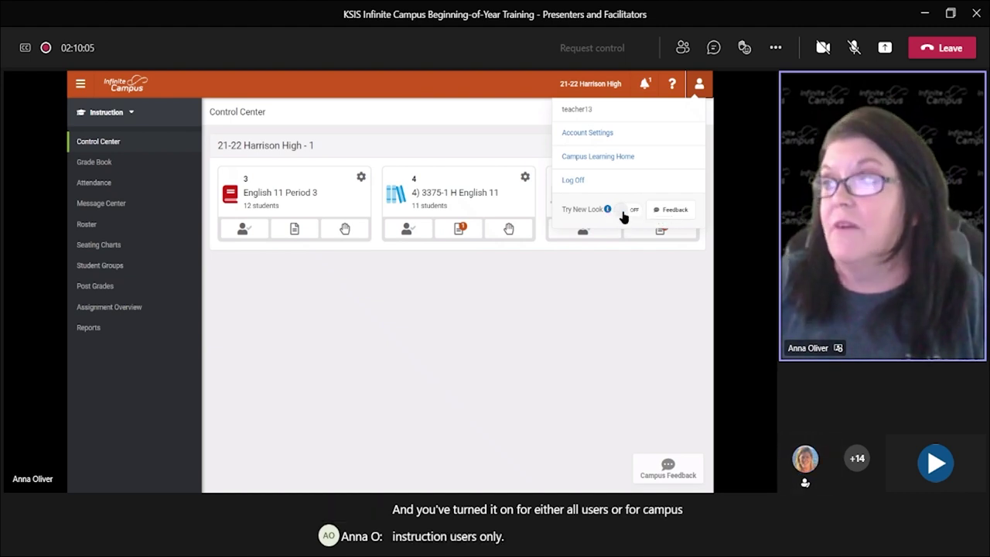
Step: Turn on Try New Look, then open the Main Menu's Instruction and Student Information flyouts
{"action": "left_click", "coordinate": [623, 211]}
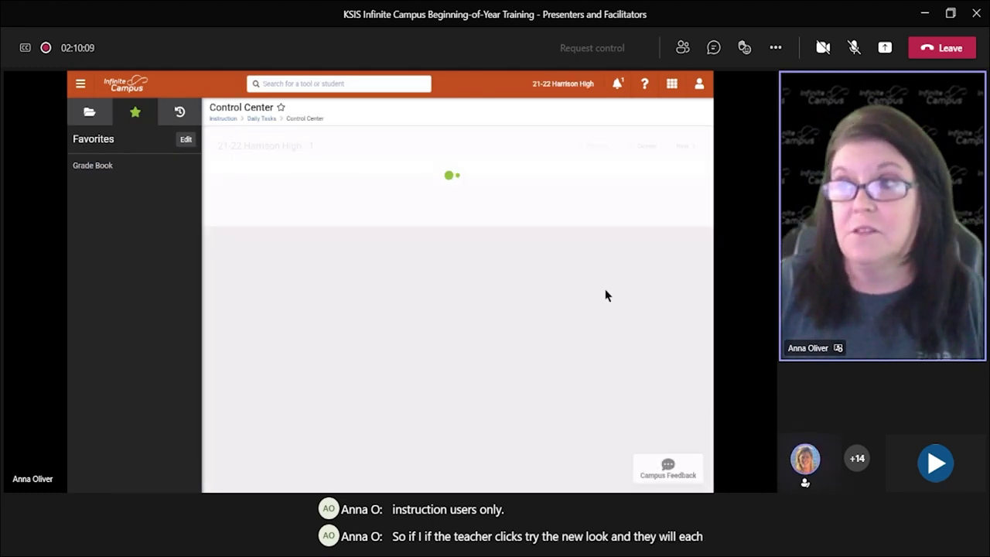
{"action": "left_click", "coordinate": [86, 114]}
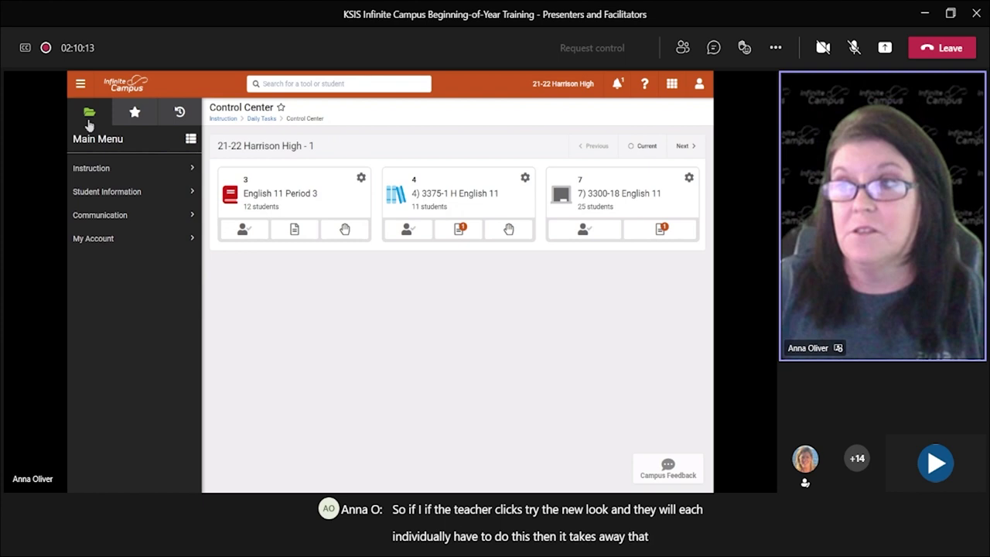
{"action": "left_click", "coordinate": [102, 168]}
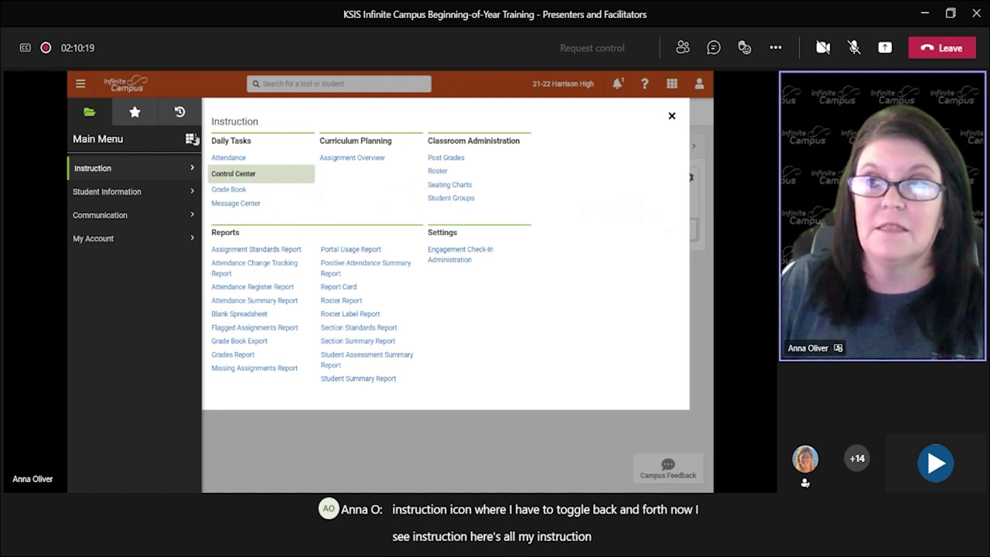
{"action": "left_click", "coordinate": [114, 192]}
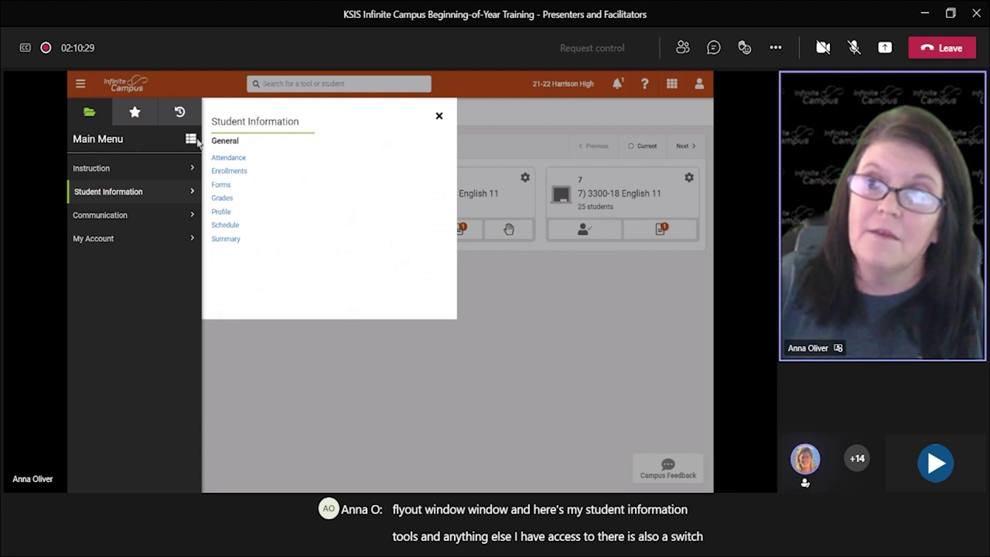
Step: Try the Main Menu's expandable list view with Instruction expanded, then revert to flyout panels
{"action": "left_click", "coordinate": [192, 144]}
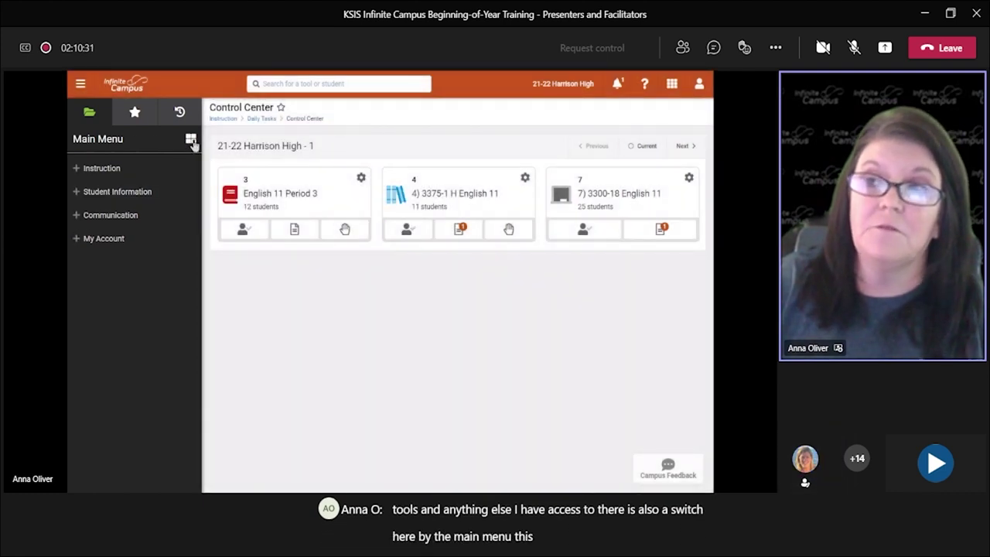
{"action": "left_click", "coordinate": [80, 171]}
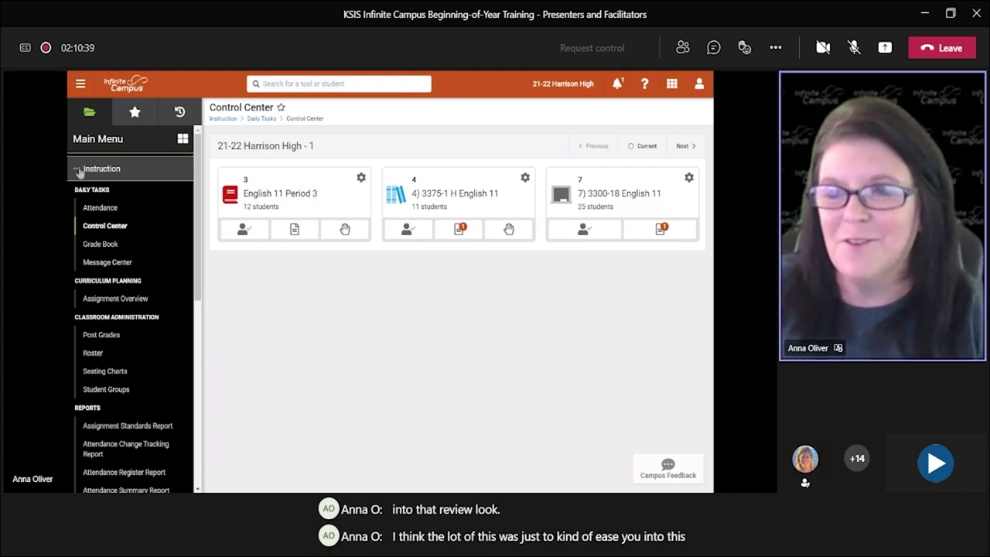
{"action": "scroll", "coordinate": [93, 212], "scroll_direction": "down", "scroll_amount": 5}
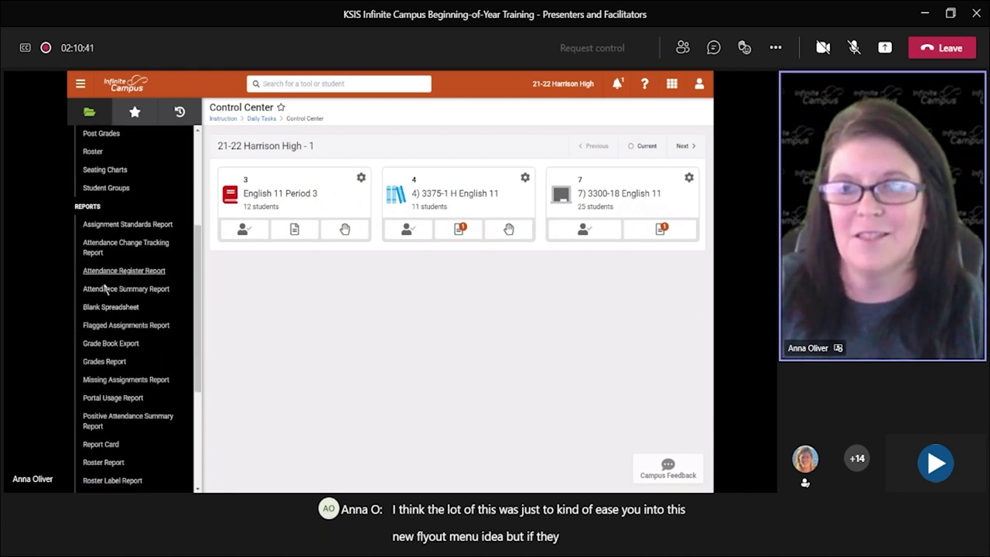
{"action": "scroll", "coordinate": [116, 345], "scroll_direction": "down", "scroll_amount": 1}
{"action": "scroll", "coordinate": [116, 345], "scroll_direction": "up", "scroll_amount": 6}
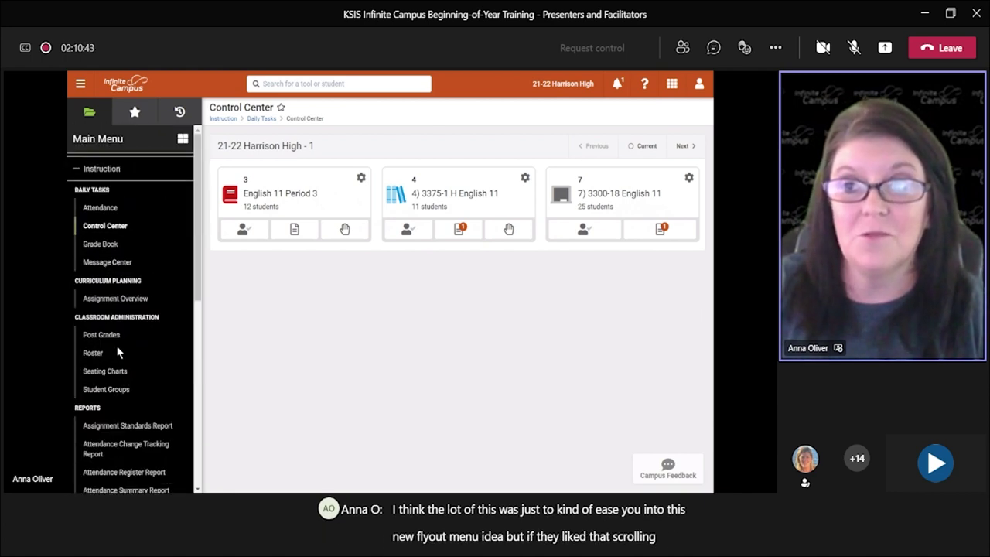
{"action": "left_click", "coordinate": [78, 170]}
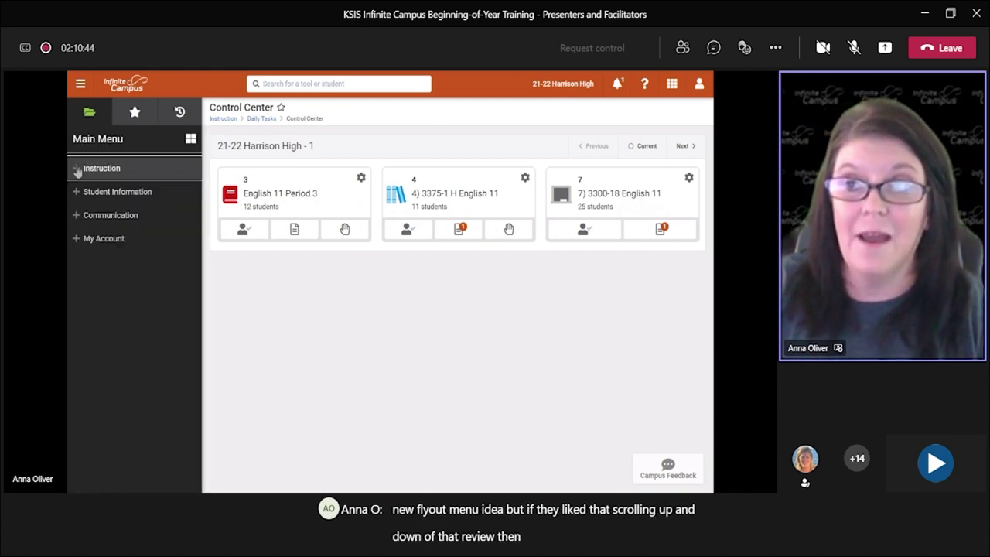
{"action": "left_click", "coordinate": [191, 140]}
Step: Open and close the Student Information and Instruction panels, then zoom out to dock the Main Menu
{"action": "left_click", "coordinate": [166, 191]}
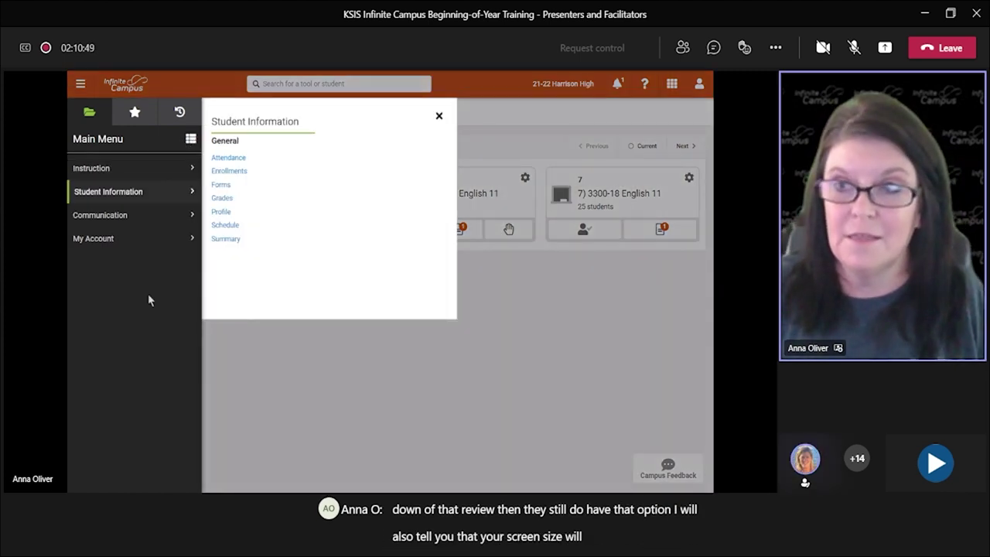
{"action": "left_click", "coordinate": [259, 399]}
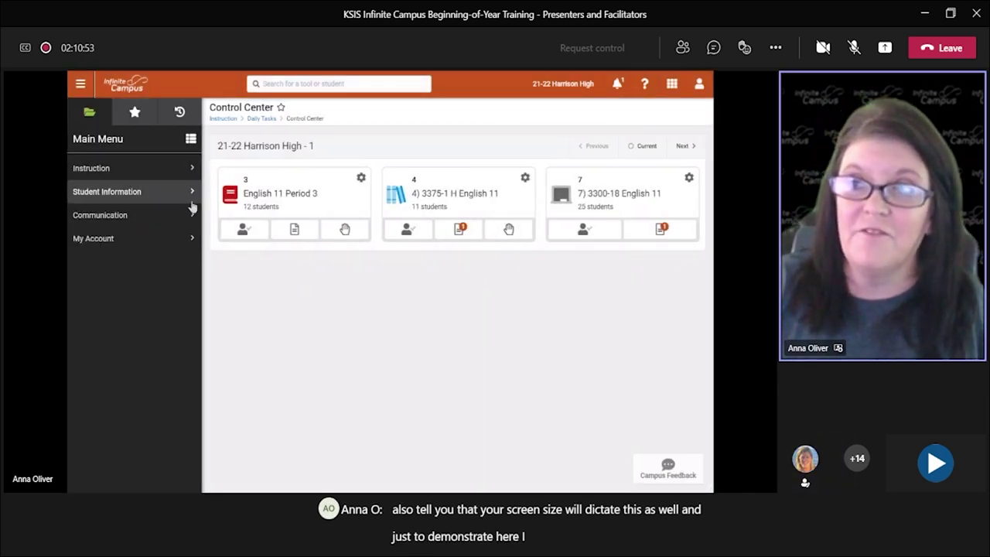
{"action": "left_click", "coordinate": [124, 168]}
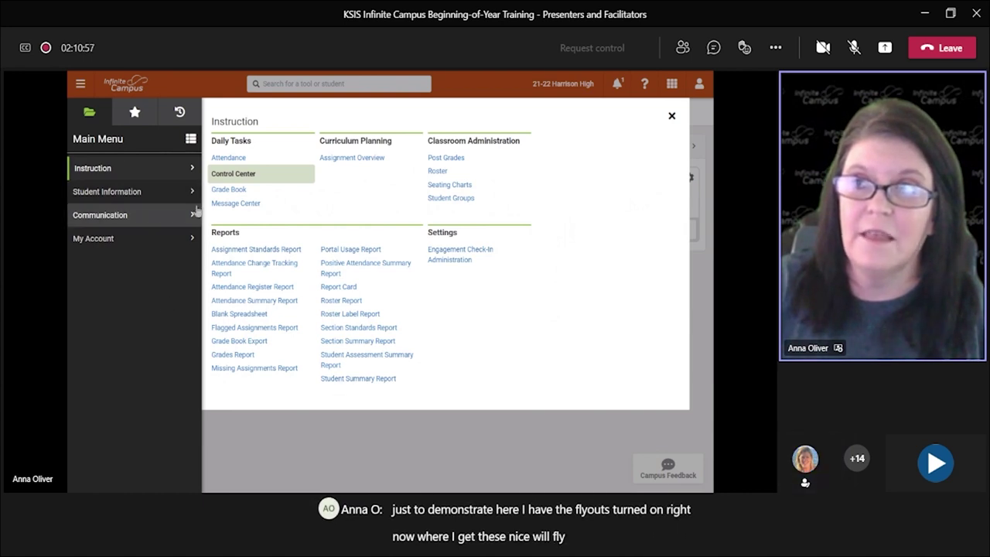
{"action": "left_click", "coordinate": [188, 173]}
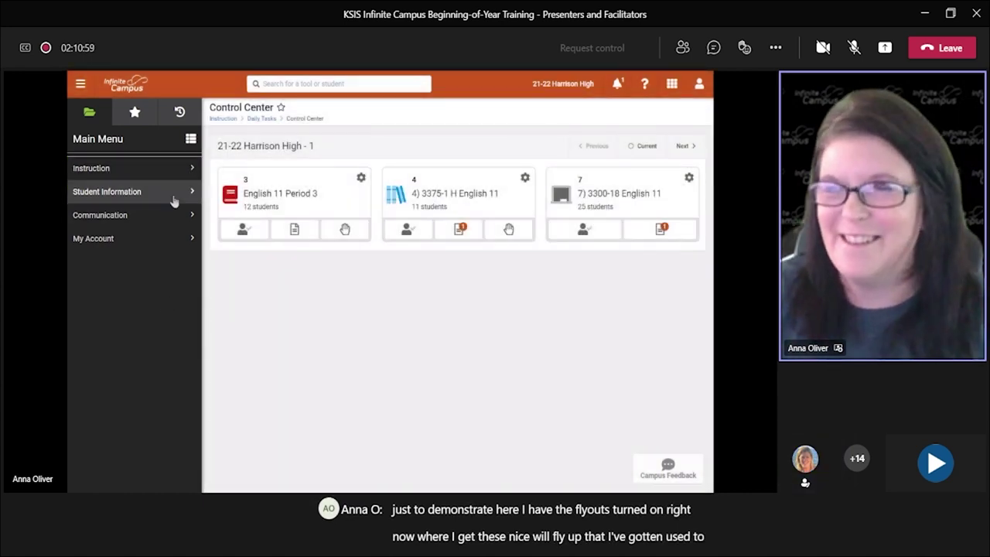
{"action": "scroll", "coordinate": [184, 319], "scroll_direction": "up", "scroll_amount": 2}
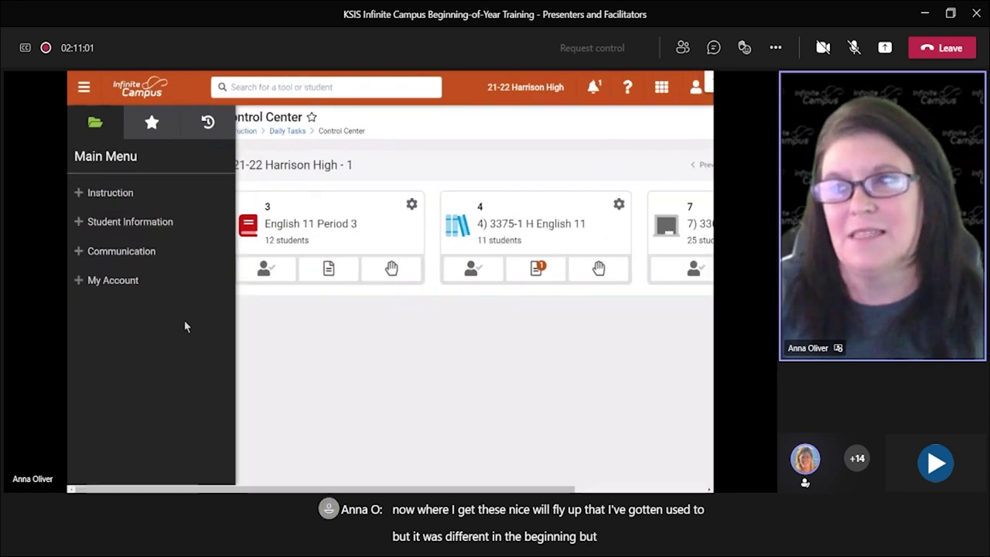
{"action": "left_click", "coordinate": [84, 87]}
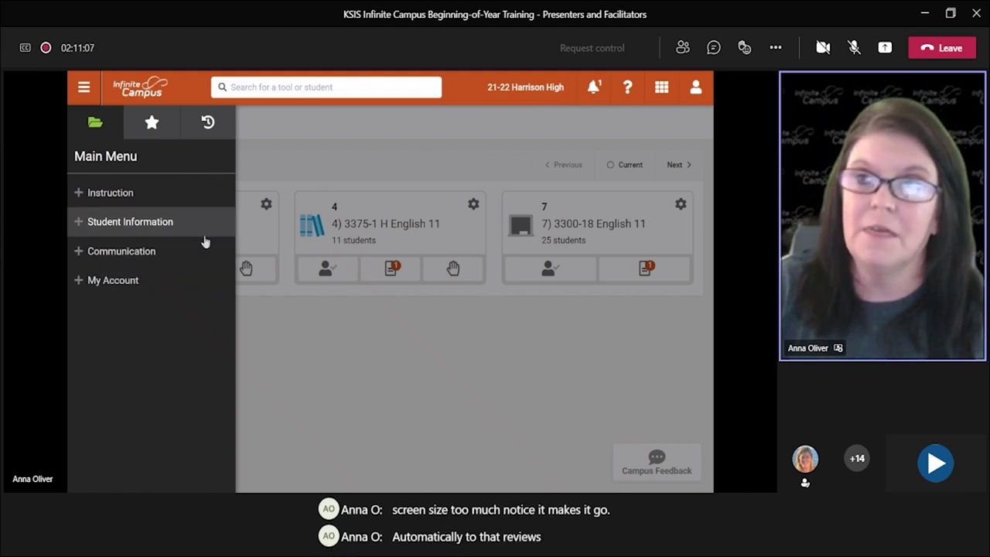
{"action": "scroll", "coordinate": [203, 240], "scroll_direction": "down", "scroll_amount": 1}
{"action": "scroll", "coordinate": [205, 240], "scroll_direction": "down", "scroll_amount": 1}
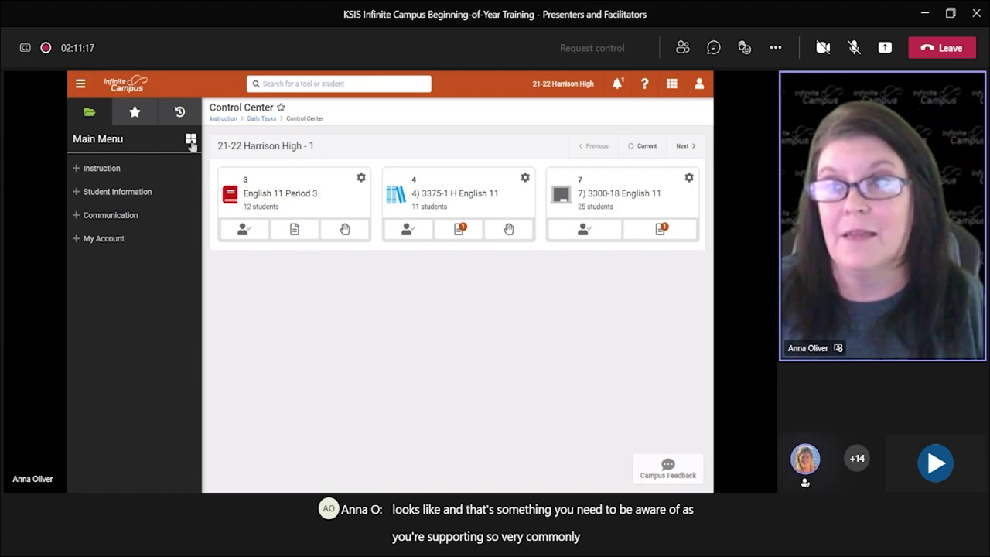
Step: Expand Instruction, collapse the menu to compact categories, and show the account options with Try New Look
{"action": "left_click", "coordinate": [146, 170]}
{"action": "scroll", "coordinate": [135, 246], "scroll_direction": "down", "scroll_amount": 5}
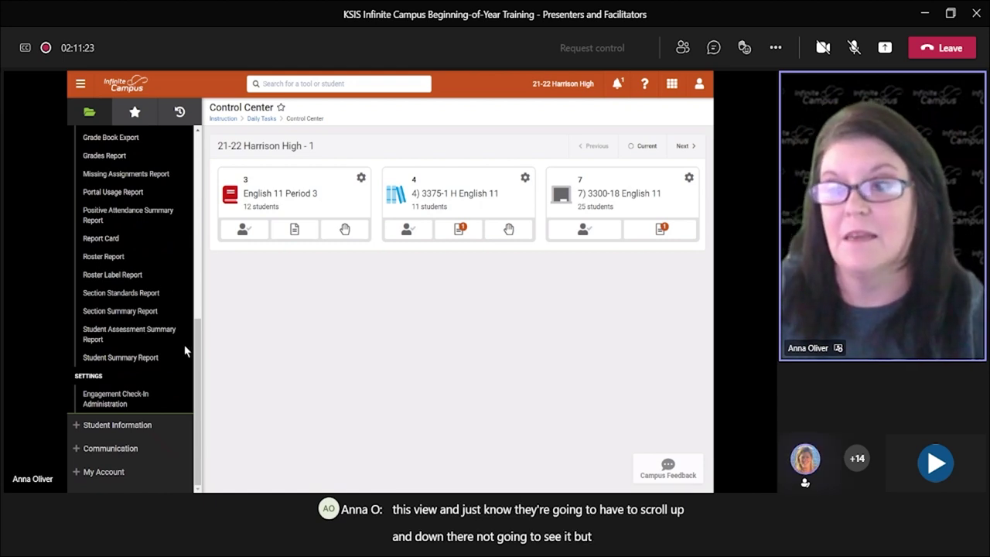
{"action": "left_click_drag", "start_coordinate": [199, 364], "coordinate": [199, 152]}
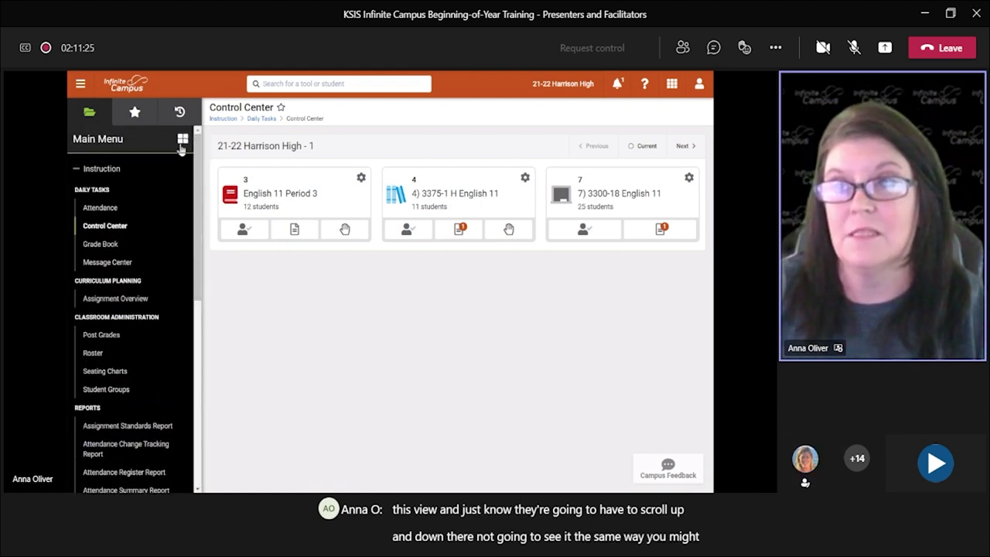
{"action": "left_click", "coordinate": [183, 138]}
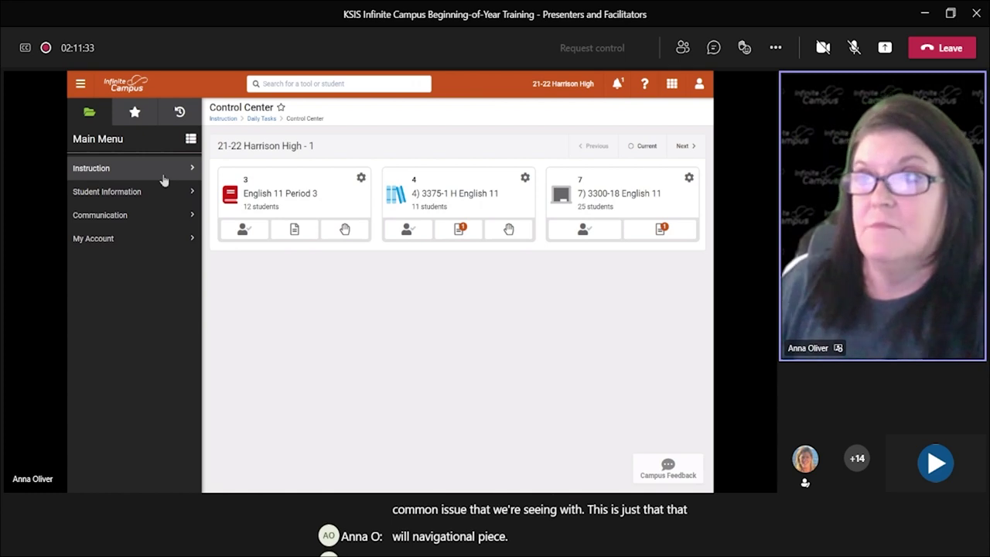
{"action": "left_click", "coordinate": [699, 85]}
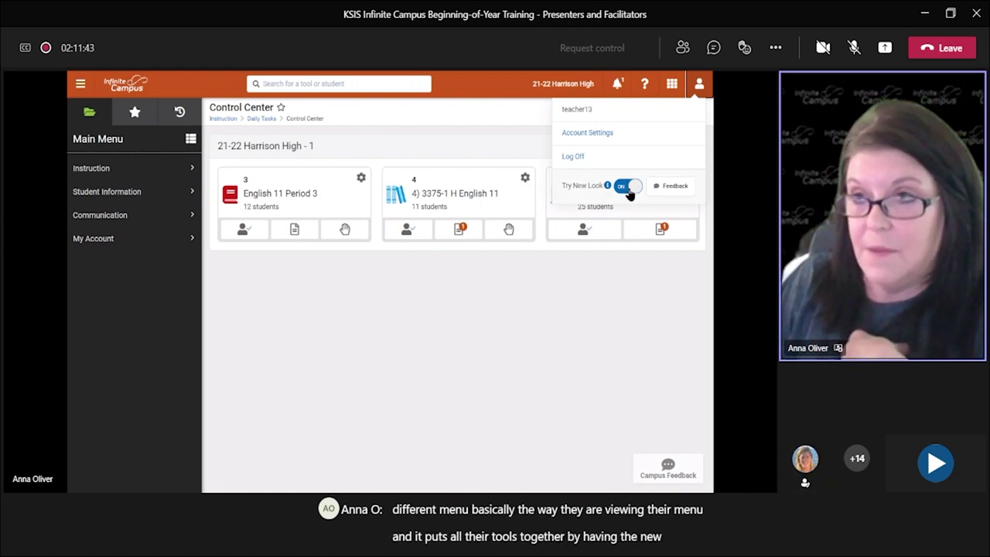
Step: Close the account options dropdown
{"action": "left_click", "coordinate": [619, 289]}
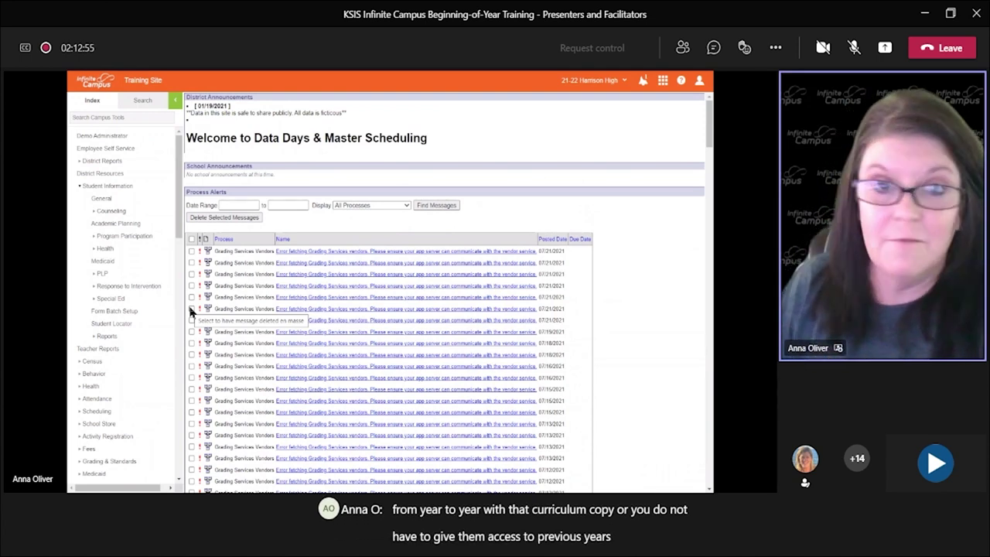
Step: Search for all user groups and open 0 Current Calendar - Fillmore MS from the 65 results
{"action": "left_click", "coordinate": [143, 102]}
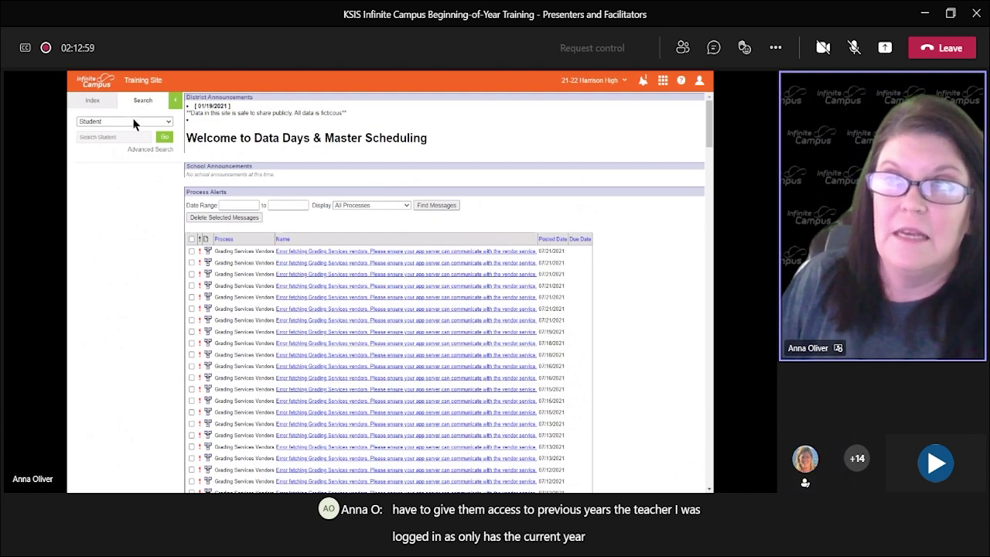
{"action": "left_click", "coordinate": [133, 122]}
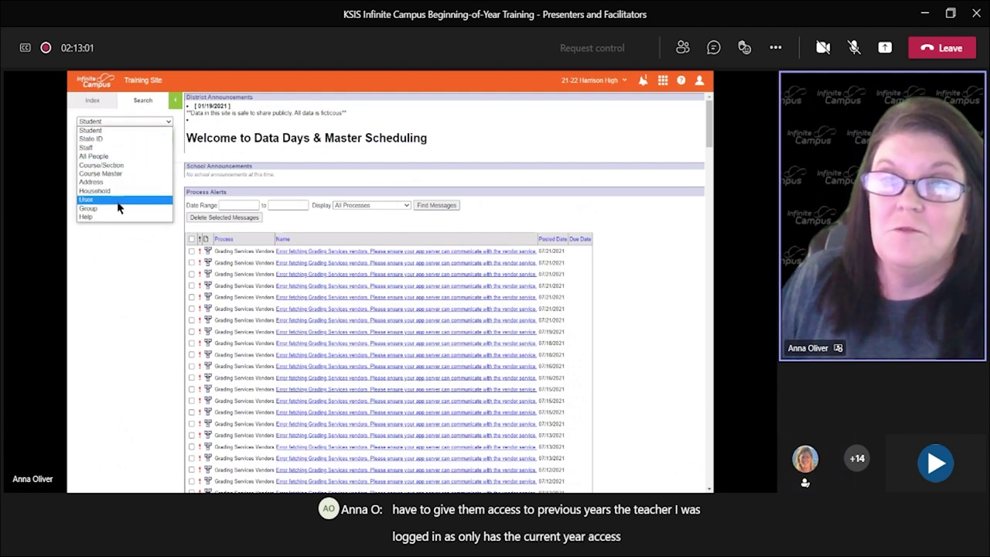
{"action": "left_click", "coordinate": [117, 209]}
{"action": "left_click", "coordinate": [159, 140]}
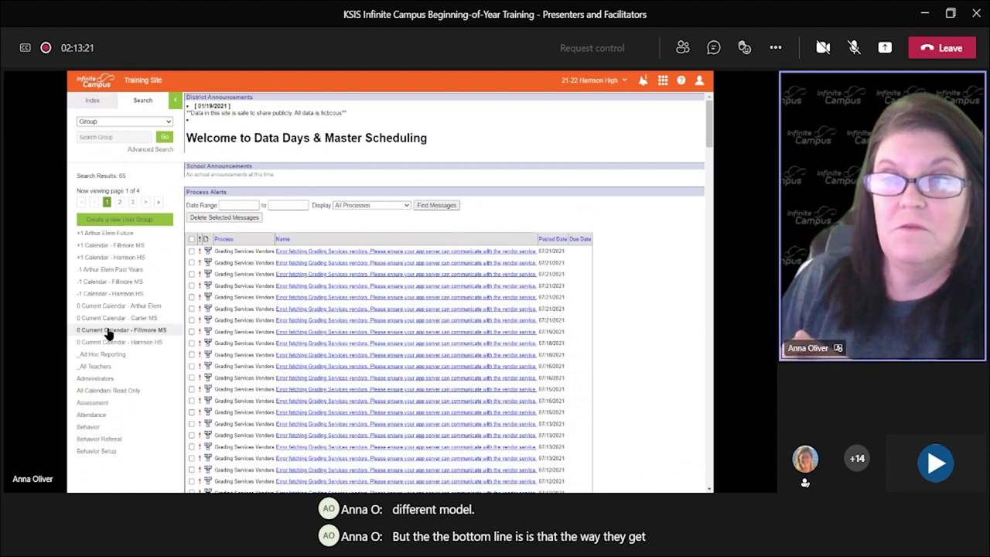
{"action": "left_click", "coordinate": [109, 333]}
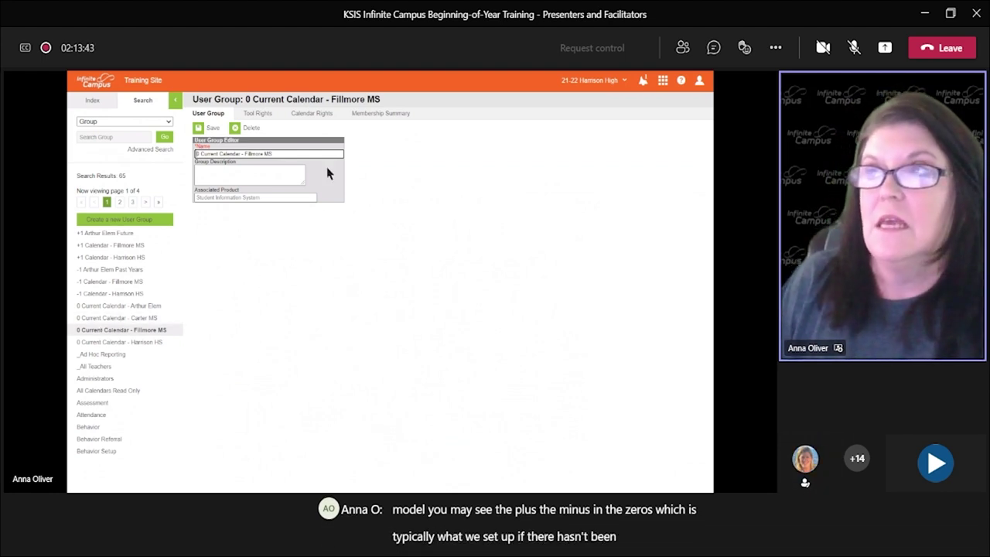
Step: Open group -1 Calendar - Harrison HS and add a read-only 20-21 calendar right
{"action": "left_click", "coordinate": [312, 113]}
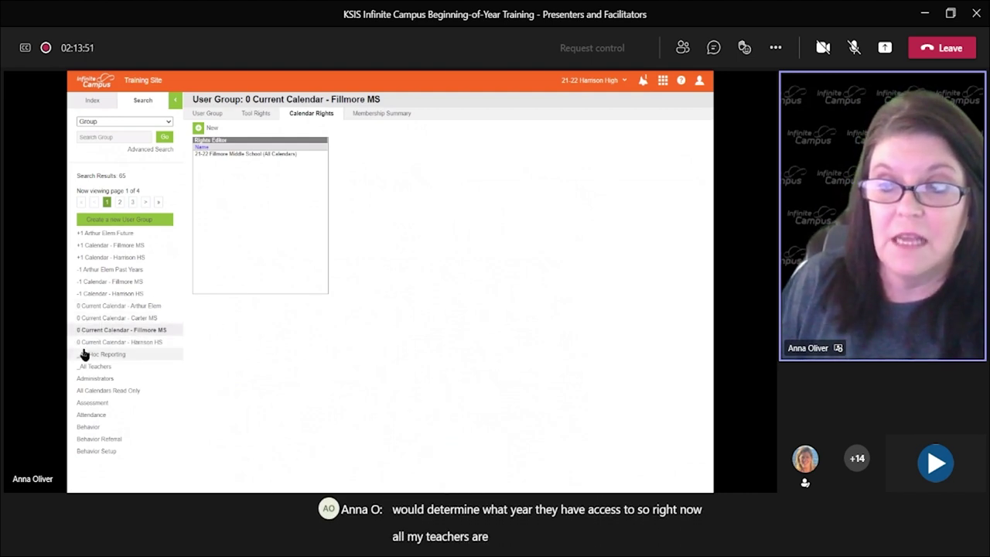
{"action": "left_click", "coordinate": [151, 342]}
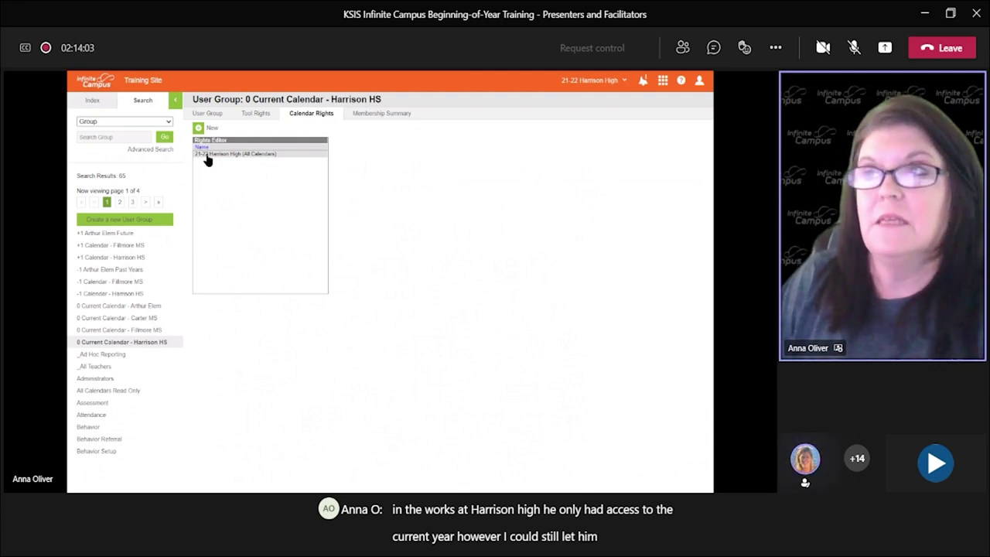
{"action": "left_click", "coordinate": [126, 295]}
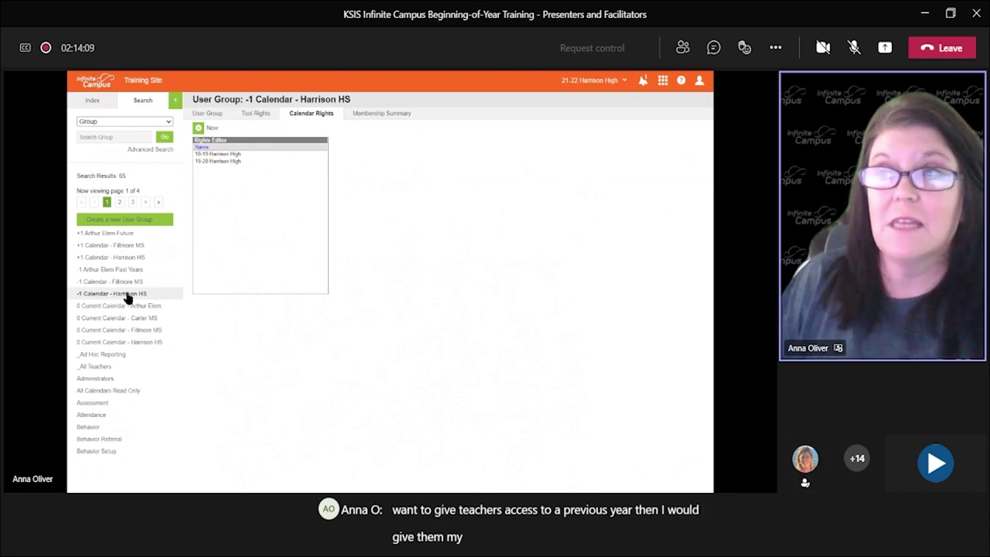
{"action": "left_click", "coordinate": [217, 132]}
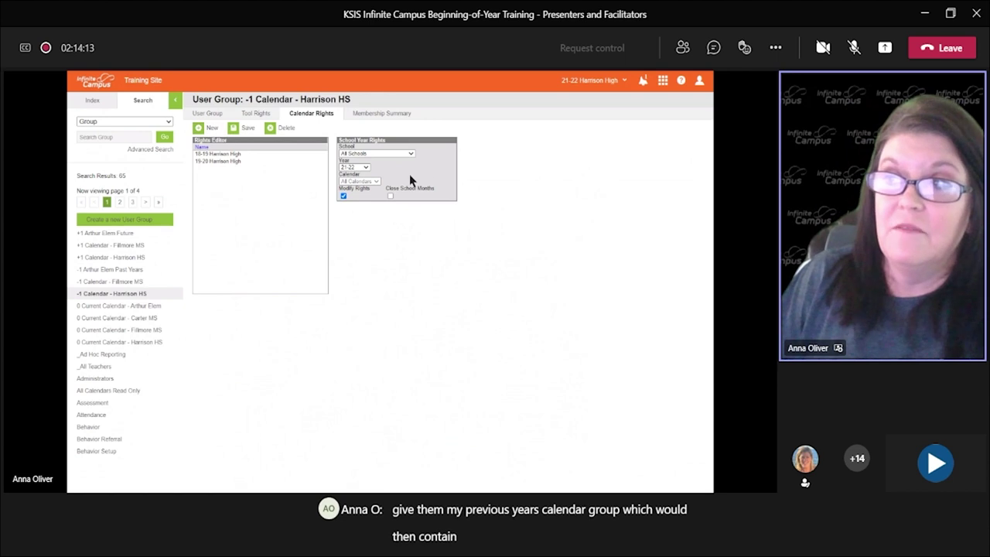
{"action": "left_click", "coordinate": [362, 168]}
{"action": "left_click", "coordinate": [348, 215]}
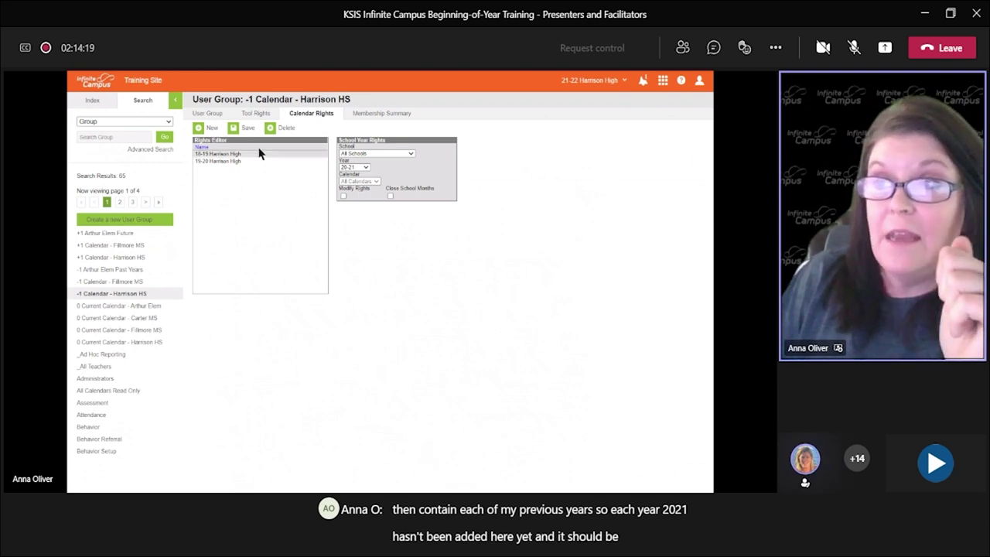
{"action": "left_click", "coordinate": [240, 128]}
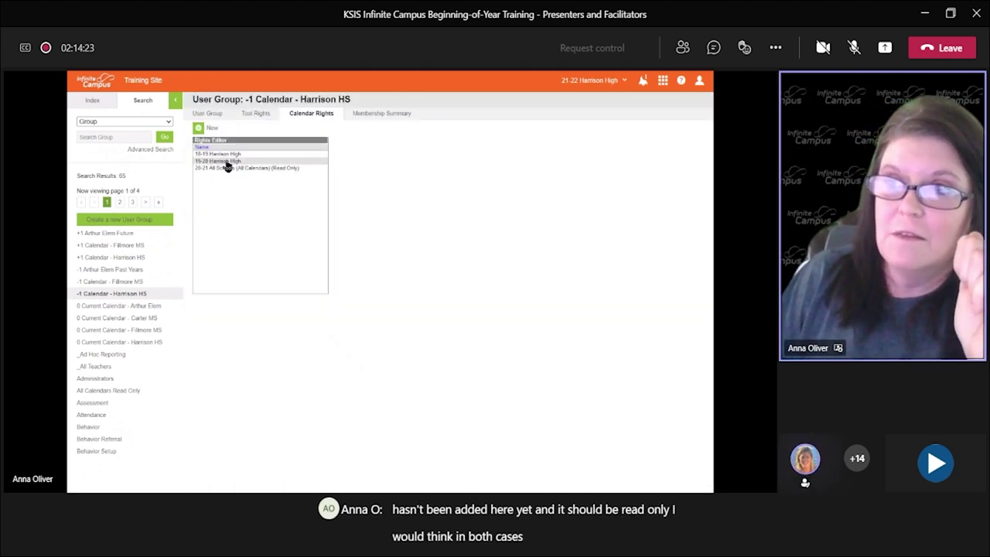
Step: Save the 19-20 and 18-19 Harrison High rights as read only, then view the Membership Summary
{"action": "left_click", "coordinate": [224, 162]}
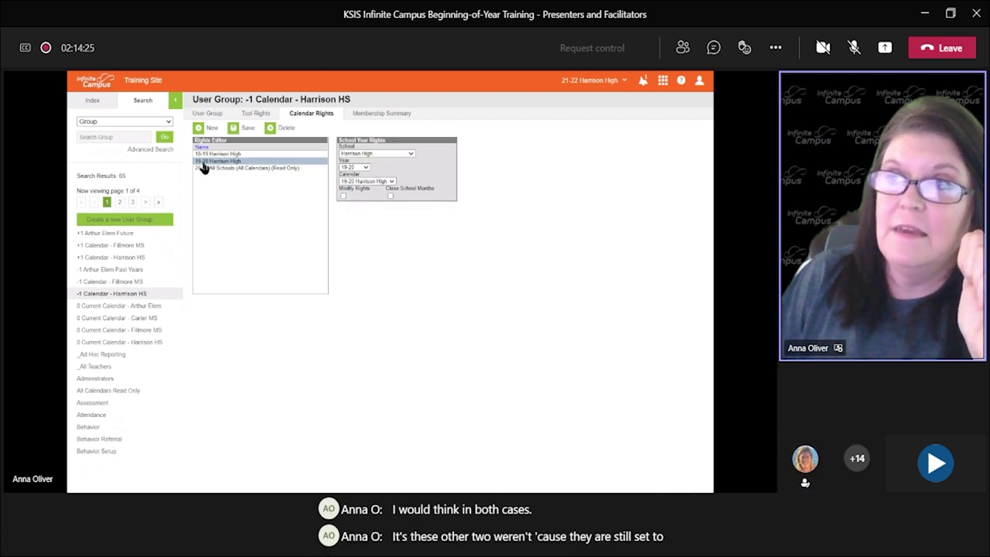
{"action": "left_click", "coordinate": [239, 129]}
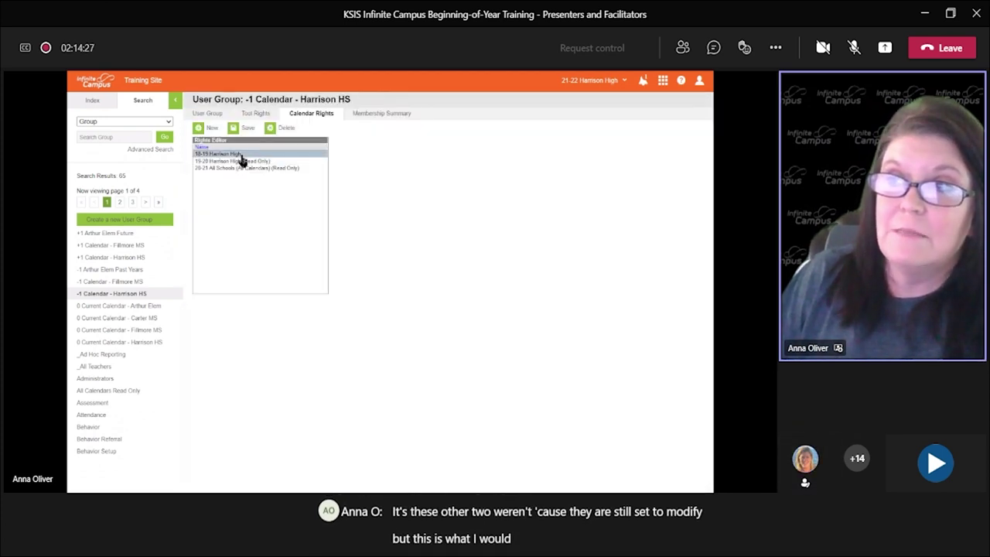
{"action": "left_click", "coordinate": [240, 155]}
{"action": "left_click", "coordinate": [244, 128]}
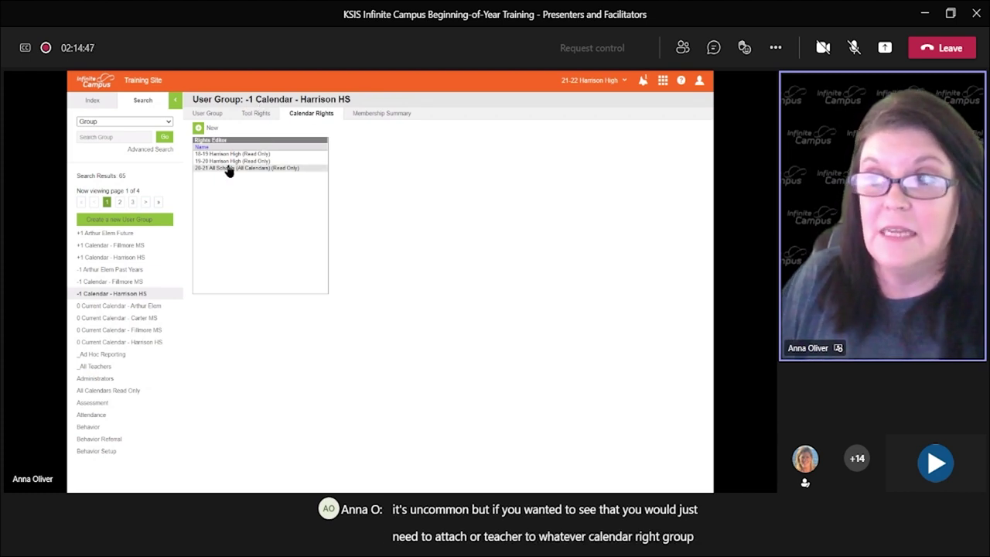
{"action": "left_click", "coordinate": [372, 114]}
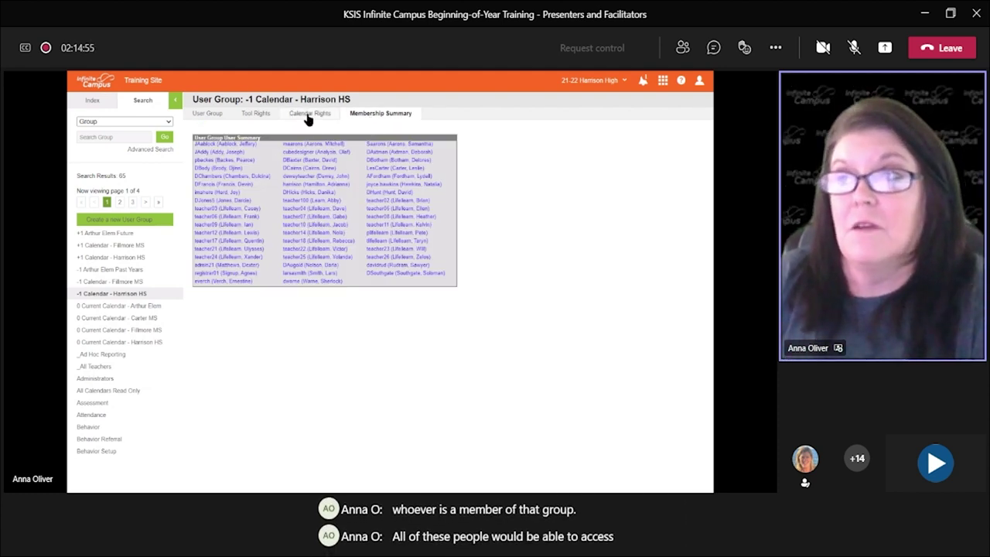
Step: Return to the Calendar Rights tab of -1 Calendar - Harrison HS
{"action": "left_click", "coordinate": [308, 116]}
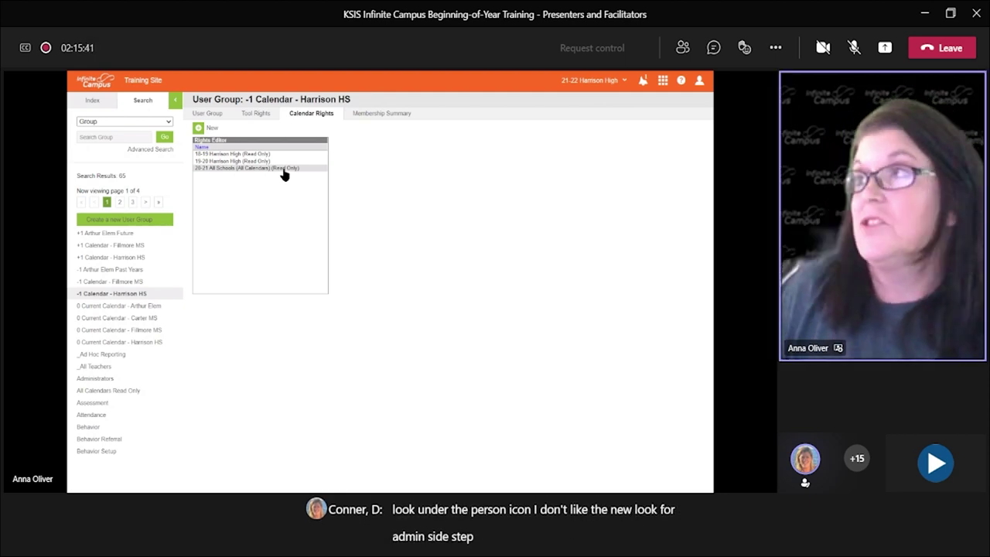
Step: Switch Try New Look on for the admin account and confirm it reads ON
{"action": "left_click", "coordinate": [697, 83]}
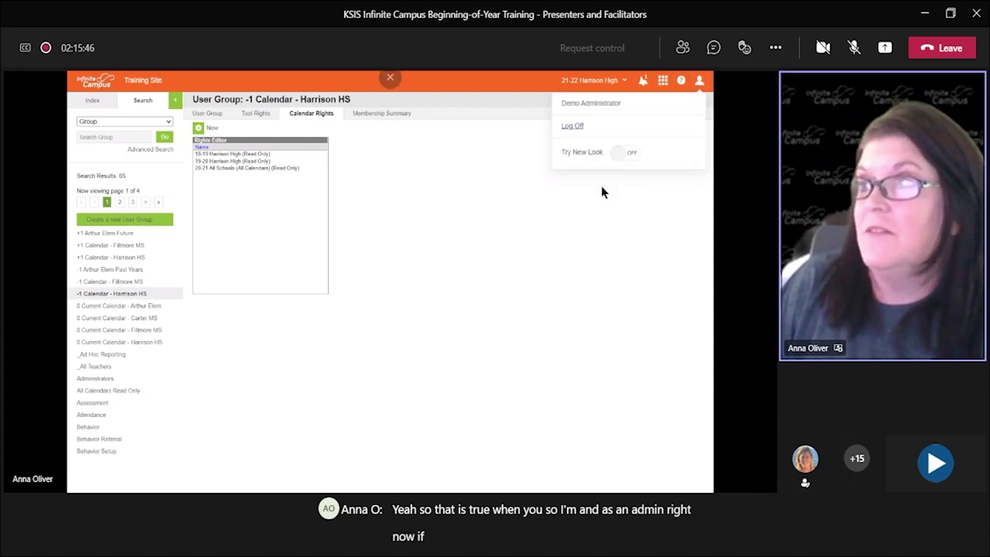
{"action": "left_click", "coordinate": [625, 154]}
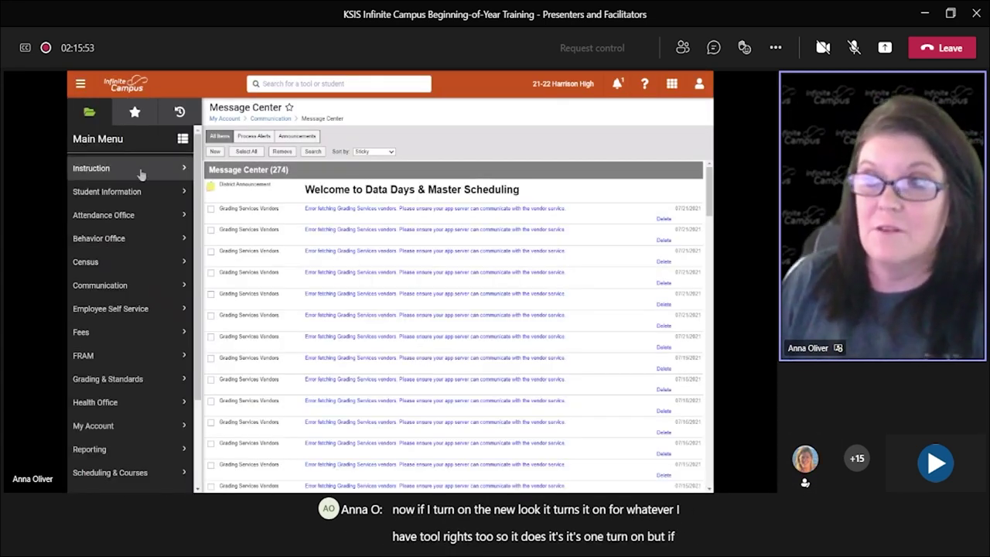
{"action": "left_click", "coordinate": [699, 84]}
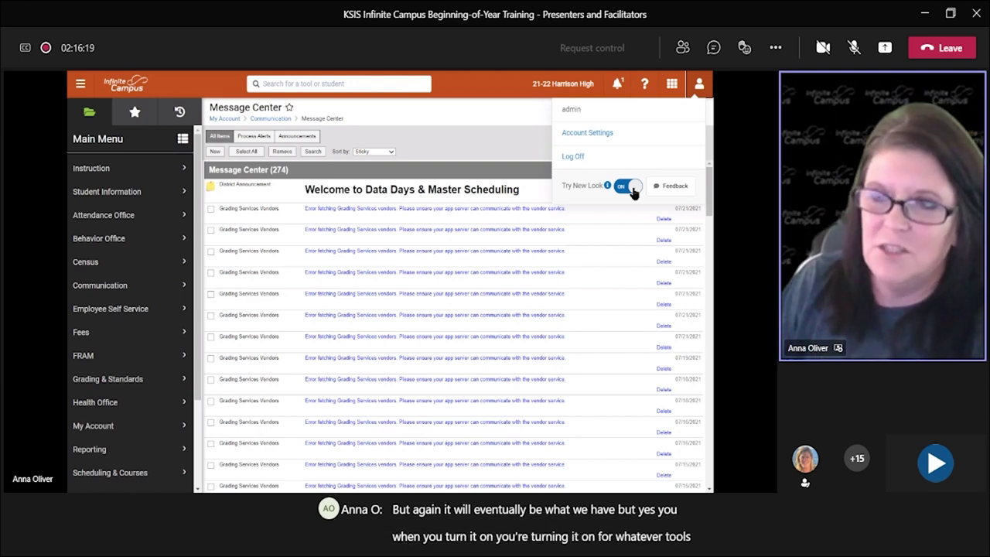
{"action": "left_click", "coordinate": [468, 90]}
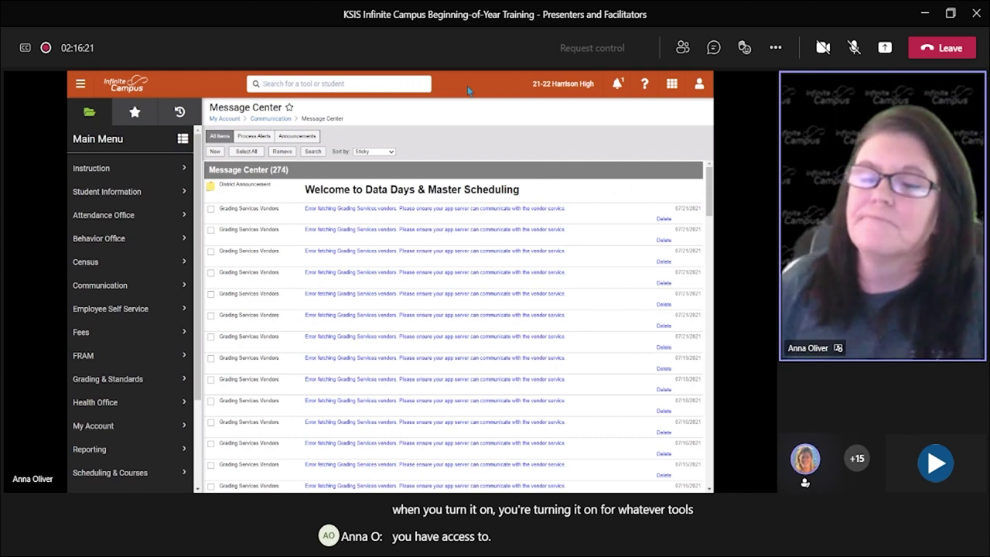
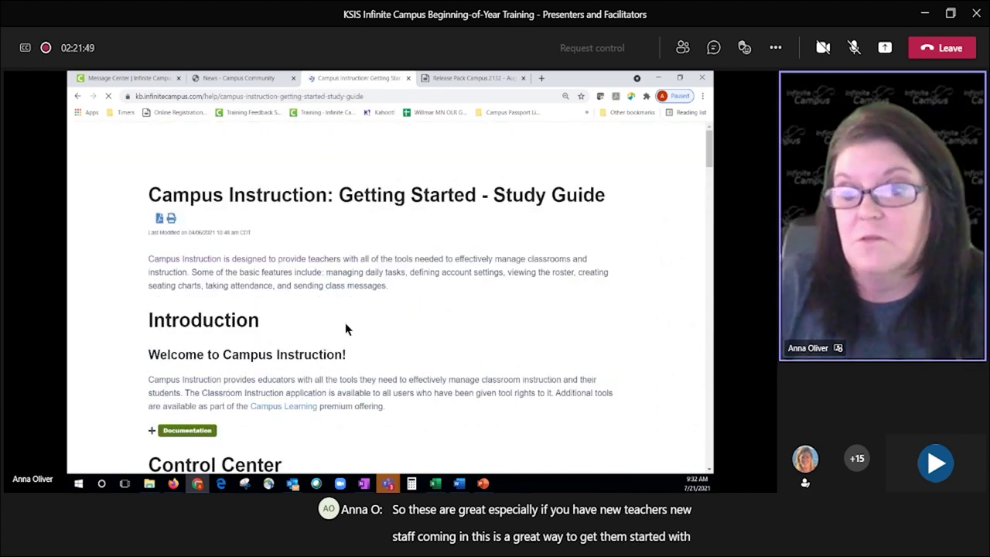
Step: Jump to The Control Center section from the study guide's contents
{"action": "scroll", "coordinate": [355, 290], "scroll_direction": "down", "scroll_amount": 10}
{"action": "scroll", "coordinate": [355, 308], "scroll_direction": "up", "scroll_amount": 5}
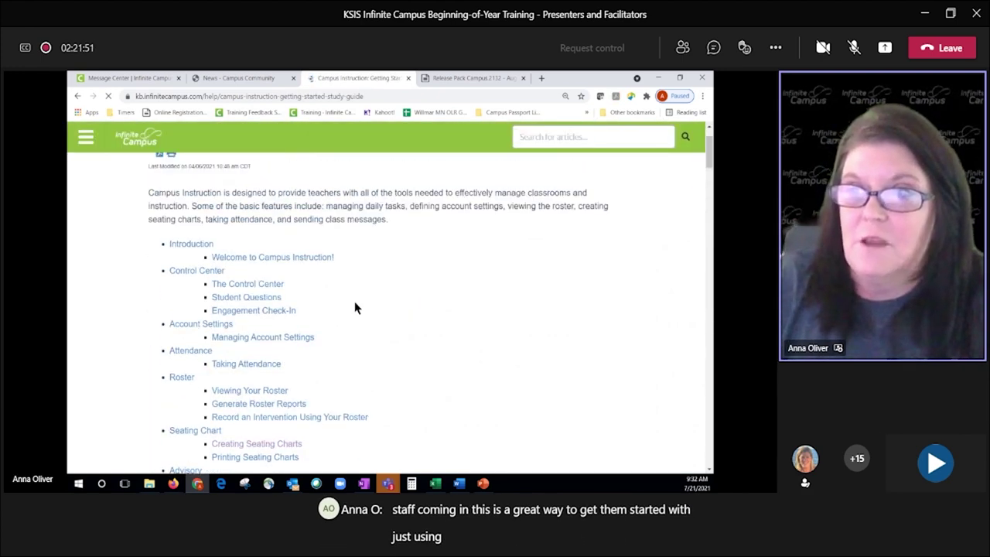
{"action": "scroll", "coordinate": [299, 243], "scroll_direction": "down", "scroll_amount": 3}
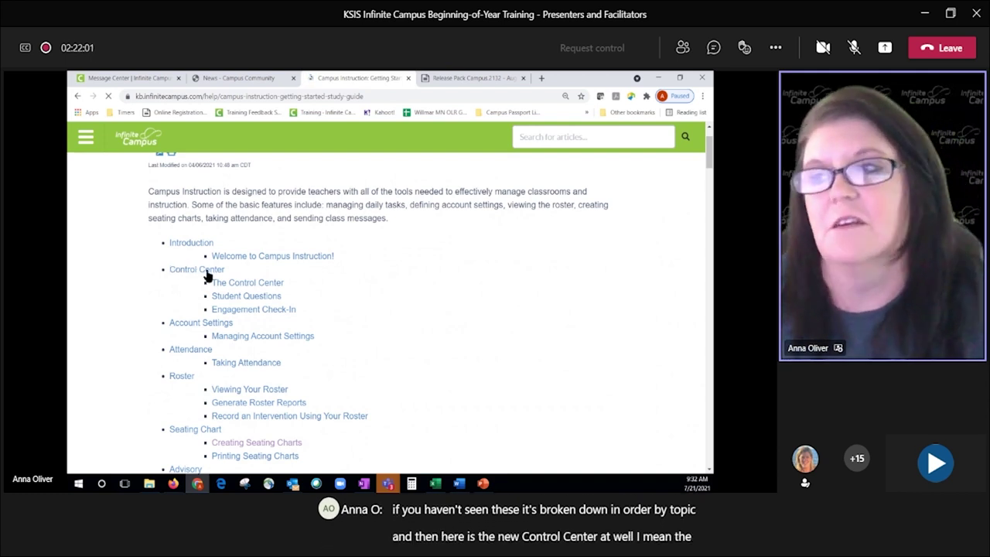
{"action": "left_click", "coordinate": [231, 285]}
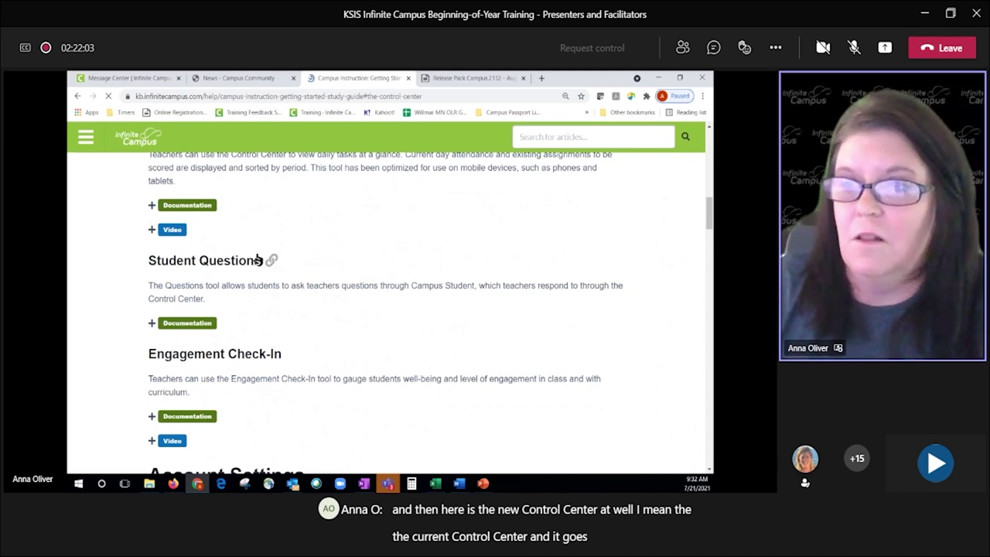
{"action": "scroll", "coordinate": [303, 297], "scroll_direction": "up", "scroll_amount": 2}
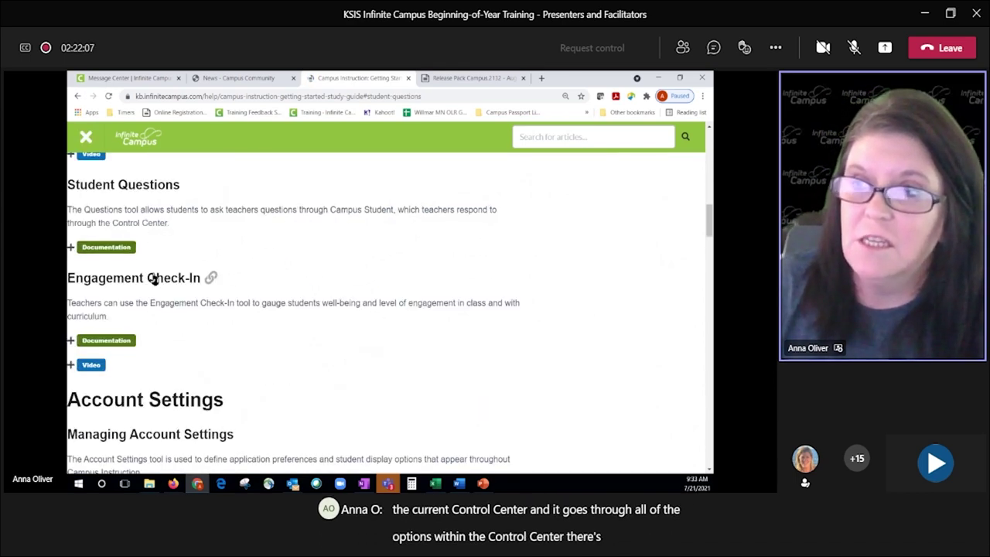
{"action": "left_click", "coordinate": [86, 136]}
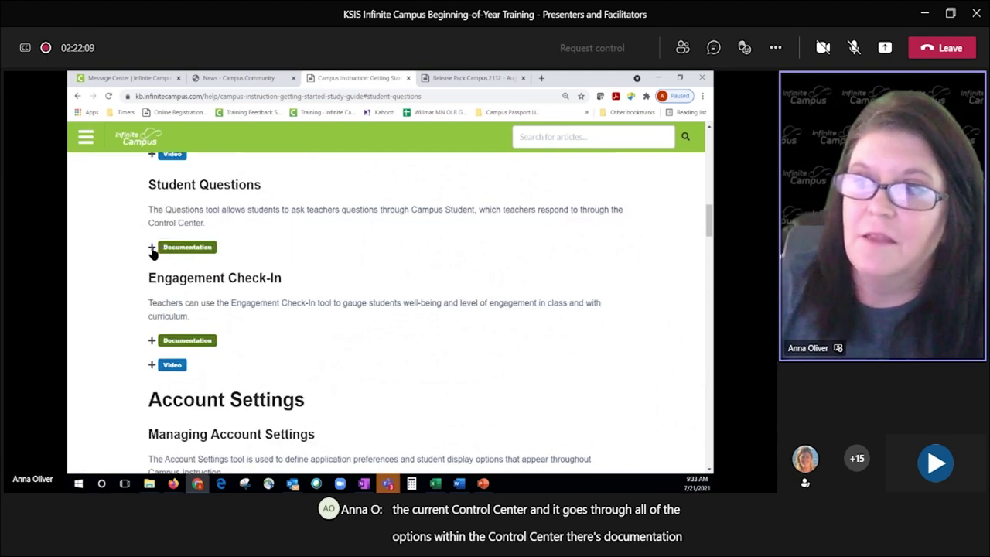
Step: Expand and collapse the Student Questions documentation and Engagement Check-In video sections, highlighting the Campus Learning Suite note
{"action": "left_click", "coordinate": [153, 251]}
{"action": "left_click", "coordinate": [160, 254]}
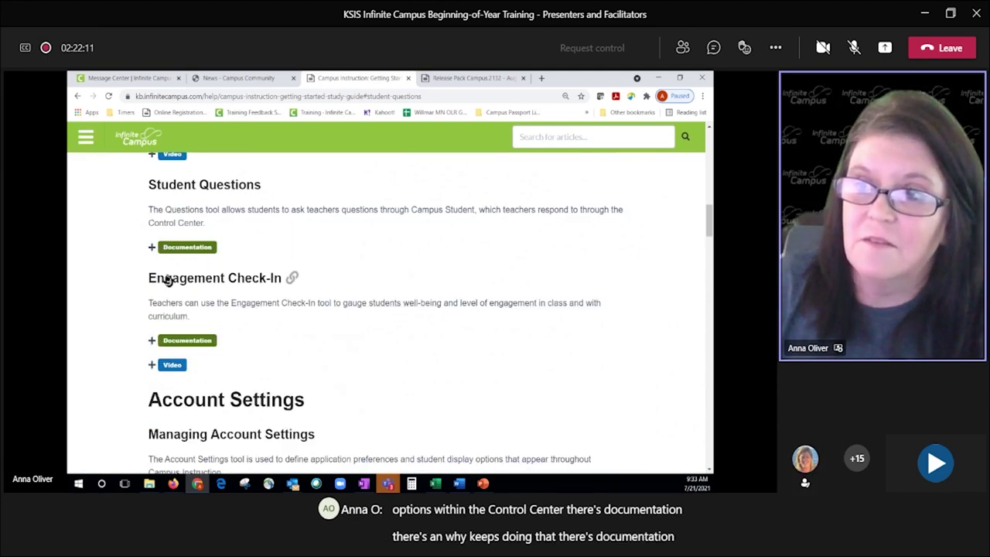
{"action": "scroll", "coordinate": [176, 264], "scroll_direction": "down", "scroll_amount": 1}
{"action": "left_click", "coordinate": [153, 299]}
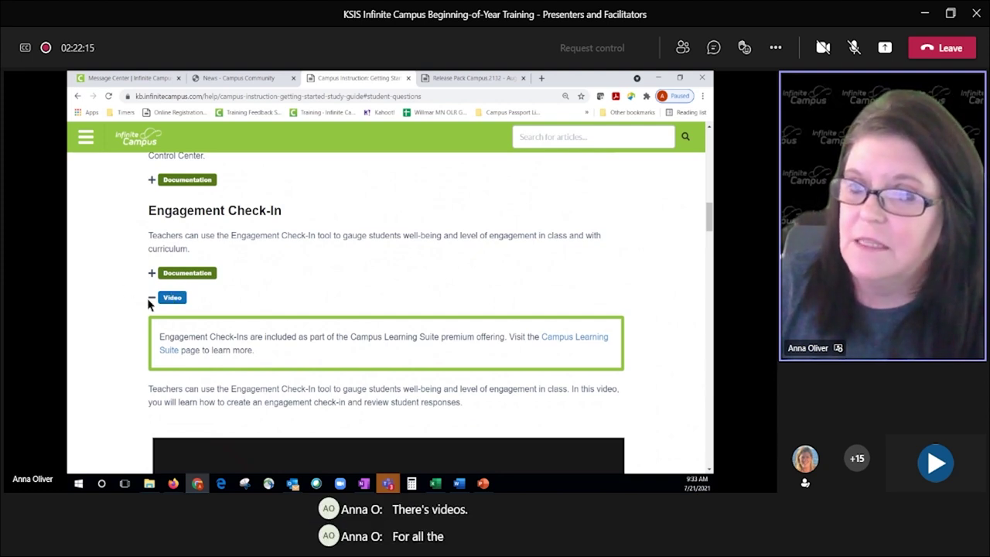
{"action": "left_click", "coordinate": [151, 299]}
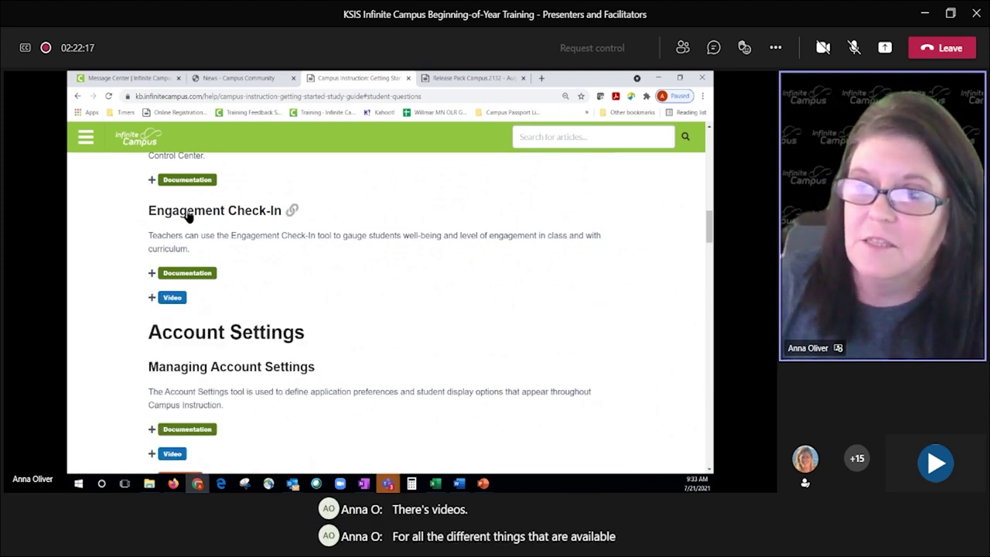
{"action": "left_click", "coordinate": [154, 298]}
{"action": "left_click_drag", "start_coordinate": [351, 338], "coordinate": [424, 339]}
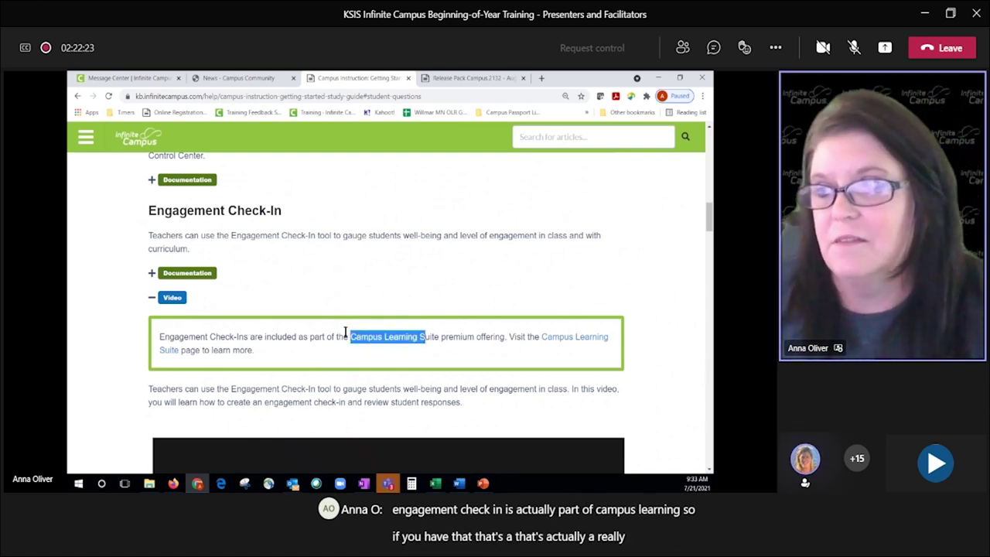
{"action": "left_click", "coordinate": [153, 299]}
{"action": "scroll", "coordinate": [248, 286], "scroll_direction": "down", "scroll_amount": 2}
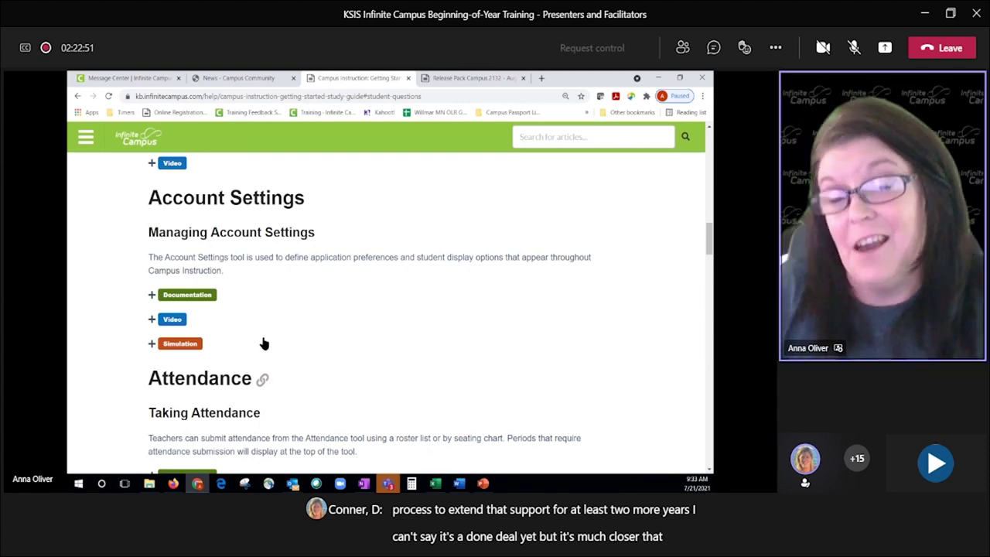
Step: Scroll back up through the Campus Instruction study guide
{"action": "scroll", "coordinate": [263, 344], "scroll_direction": "up", "scroll_amount": 5}
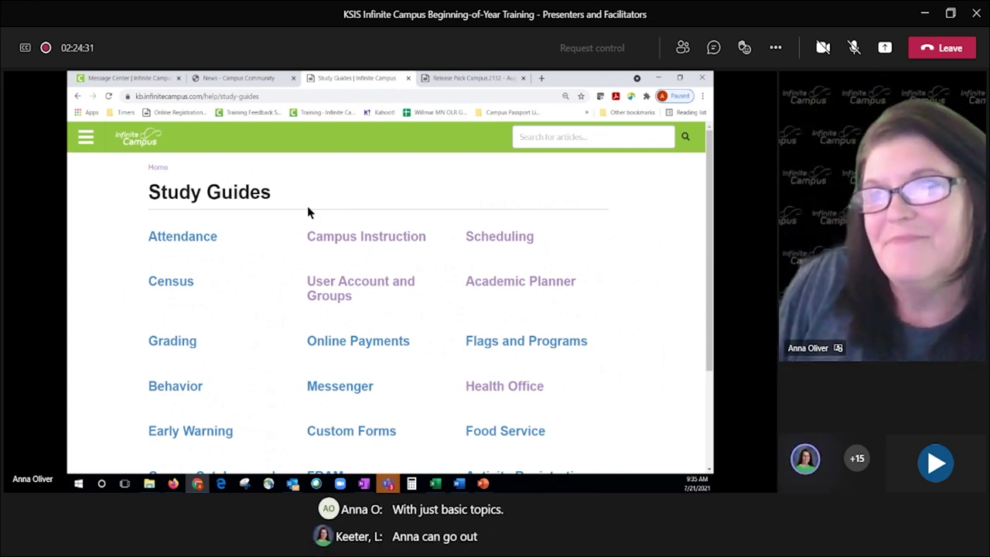
Step: From Message Center, turn off Try New Look, dismiss the feedback form, and switch to Campus Community News
{"action": "left_click", "coordinate": [136, 78]}
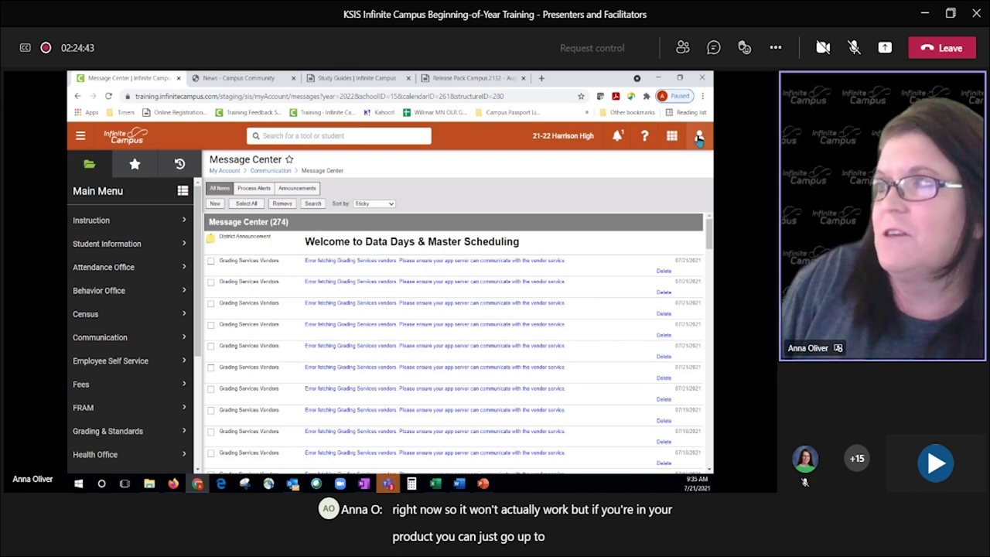
{"action": "left_click", "coordinate": [699, 137]}
{"action": "left_click", "coordinate": [627, 240]}
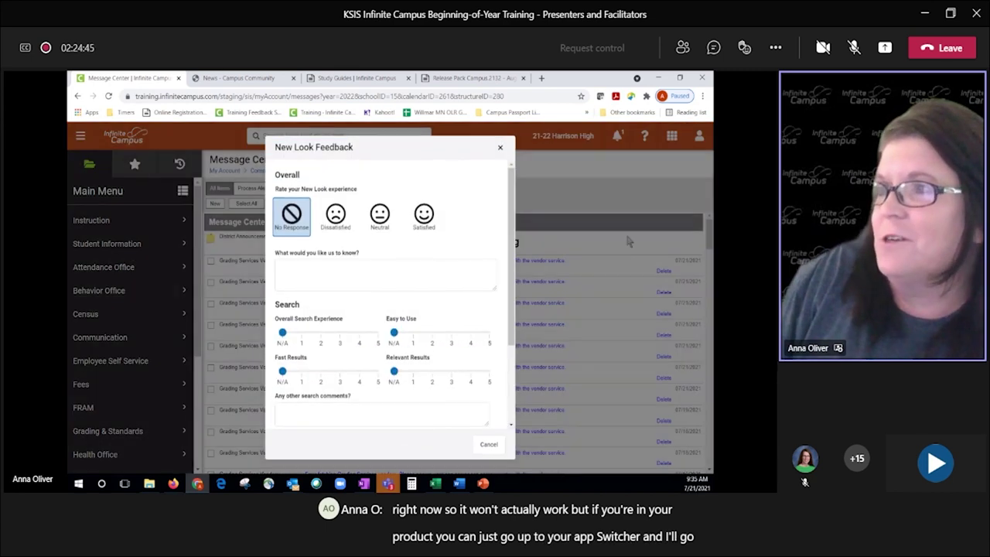
{"action": "left_click", "coordinate": [486, 445]}
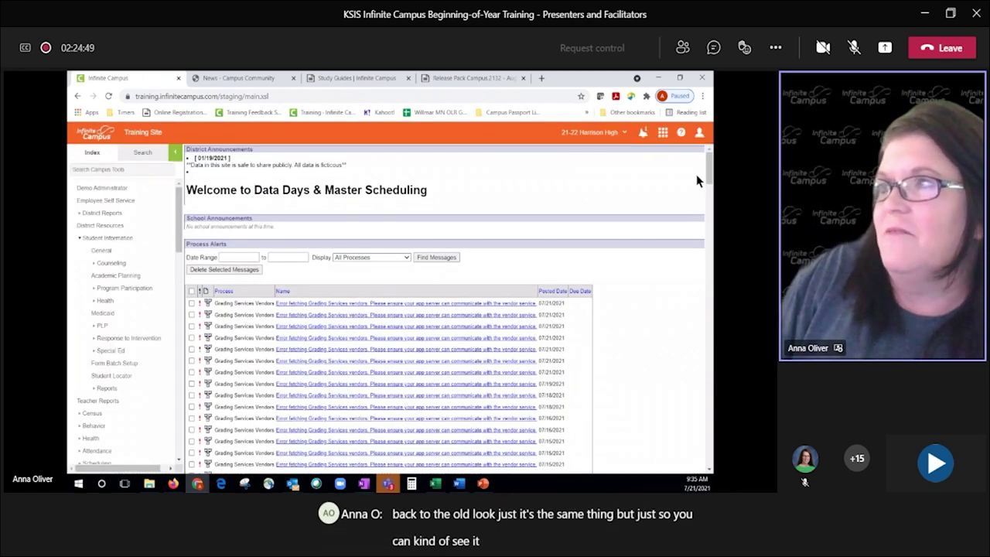
{"action": "left_click", "coordinate": [663, 134]}
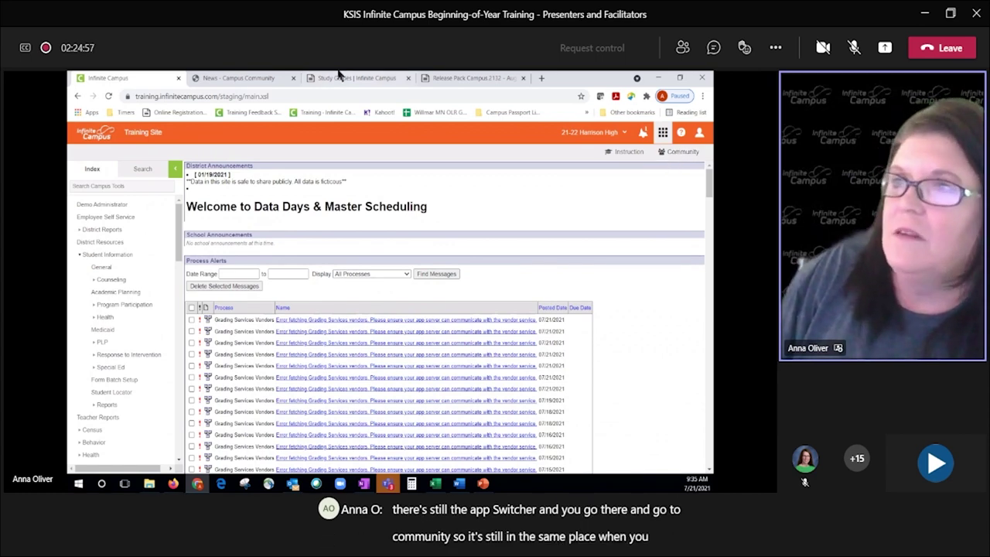
{"action": "left_click", "coordinate": [249, 79]}
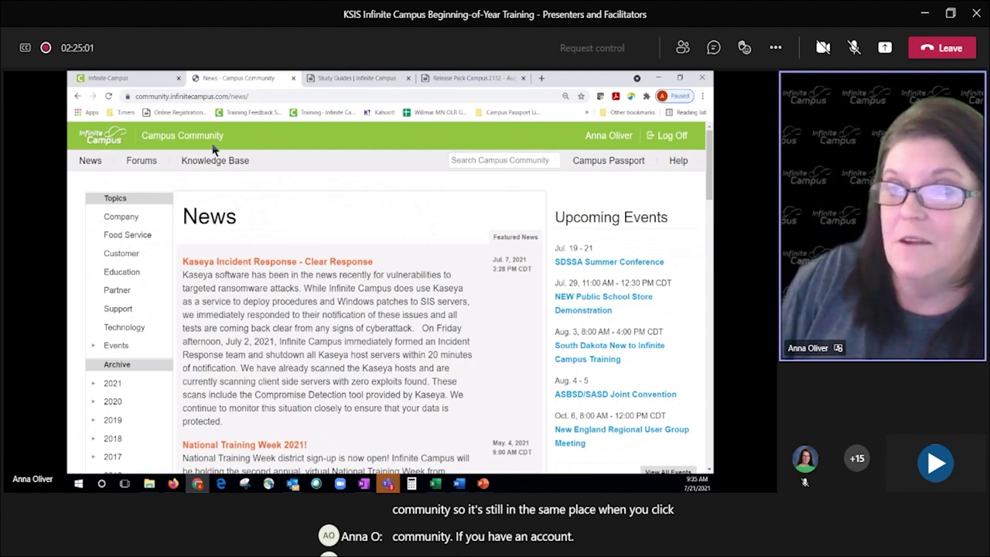
Step: Log off Campus Community and sign back in using the saved CampusID username and password
{"action": "left_click", "coordinate": [664, 140]}
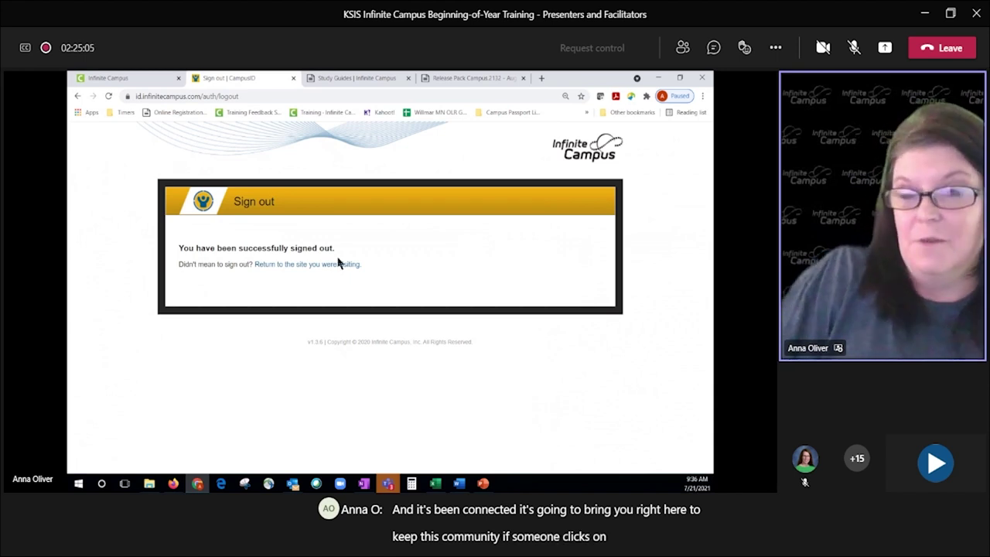
{"action": "left_click", "coordinate": [337, 265]}
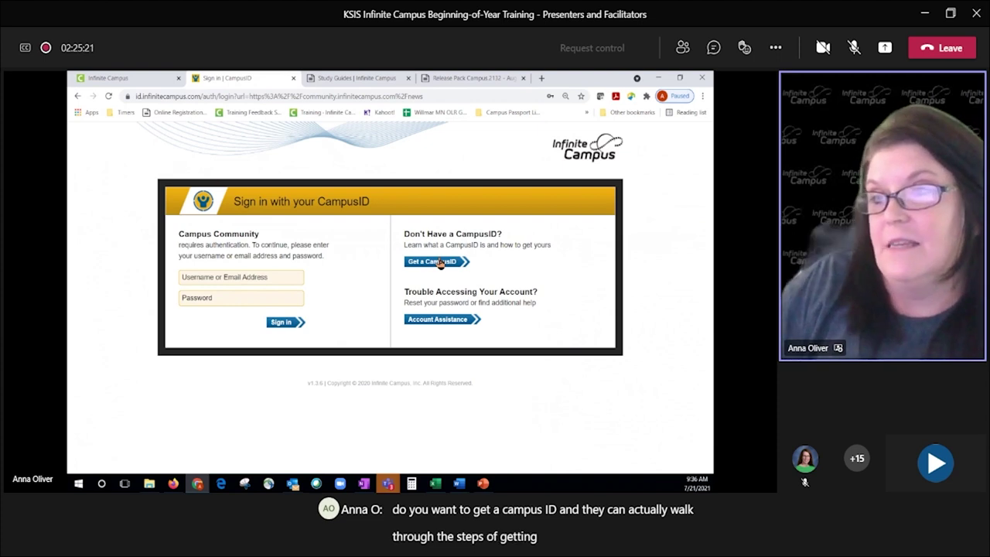
{"action": "left_click", "coordinate": [245, 276]}
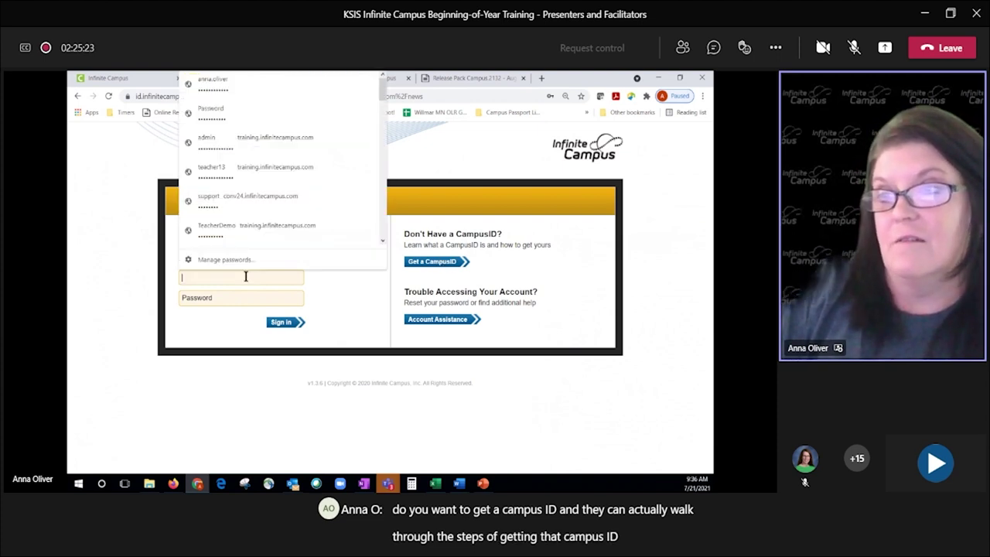
{"action": "left_click", "coordinate": [337, 291]}
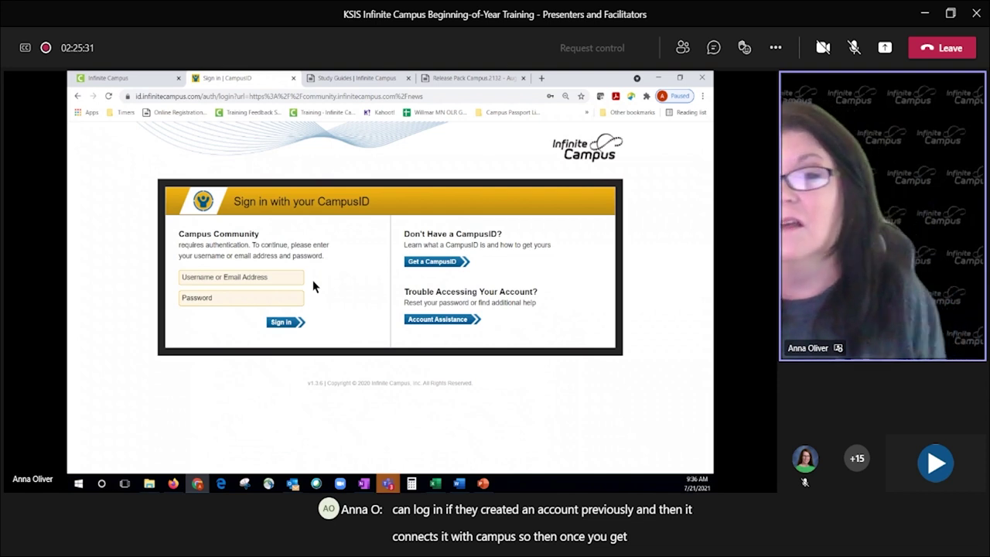
{"action": "left_click", "coordinate": [232, 280]}
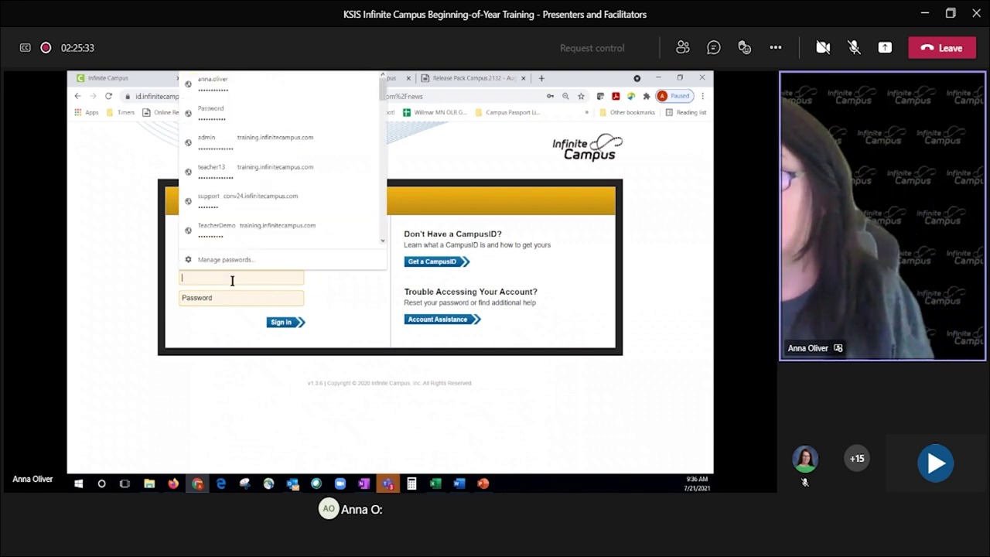
{"action": "left_click", "coordinate": [221, 84]}
{"action": "left_click", "coordinate": [220, 305]}
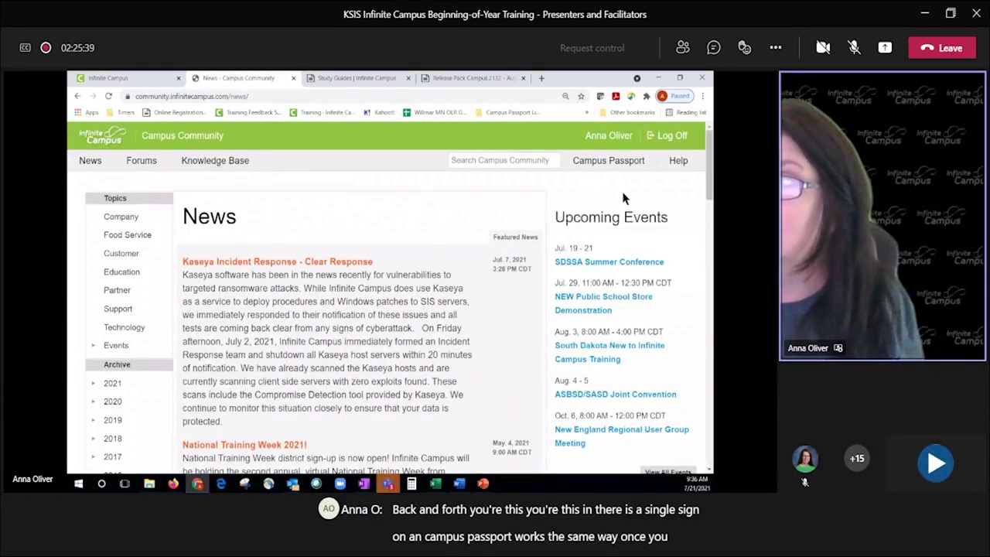
Step: Open Campus Passport's Internal Dashboard in a new tab, then return to the Infinite Campus tab
{"action": "left_click", "coordinate": [598, 160]}
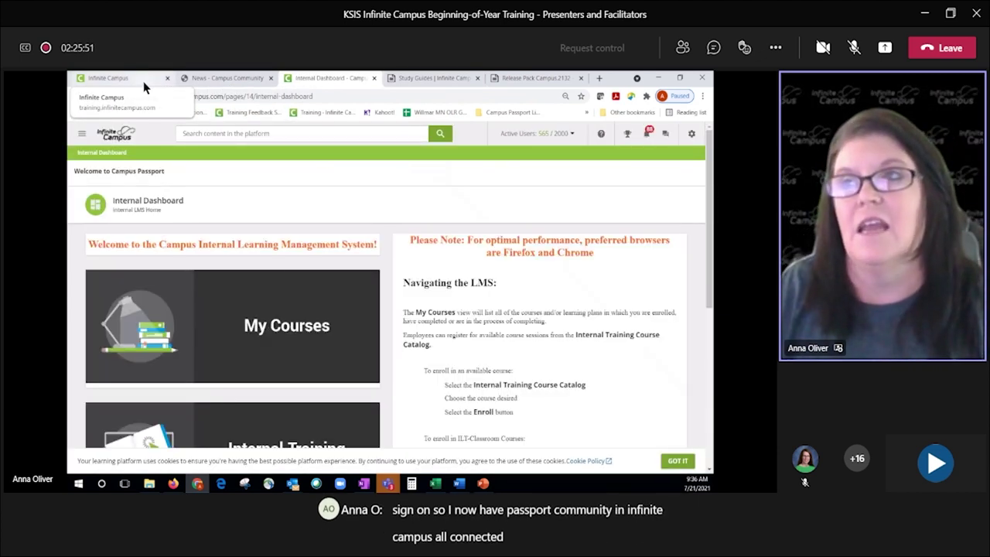
{"action": "left_click", "coordinate": [143, 81]}
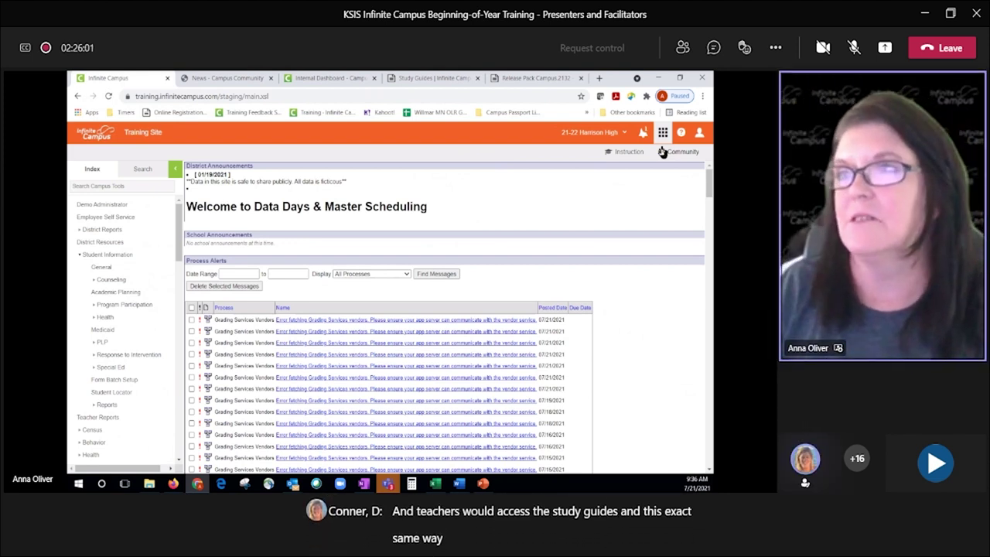
Step: From the Campus Community tab, open the Knowledge Base Study Guides page and close its sidebar
{"action": "left_click", "coordinate": [226, 78]}
{"action": "left_click", "coordinate": [205, 165]}
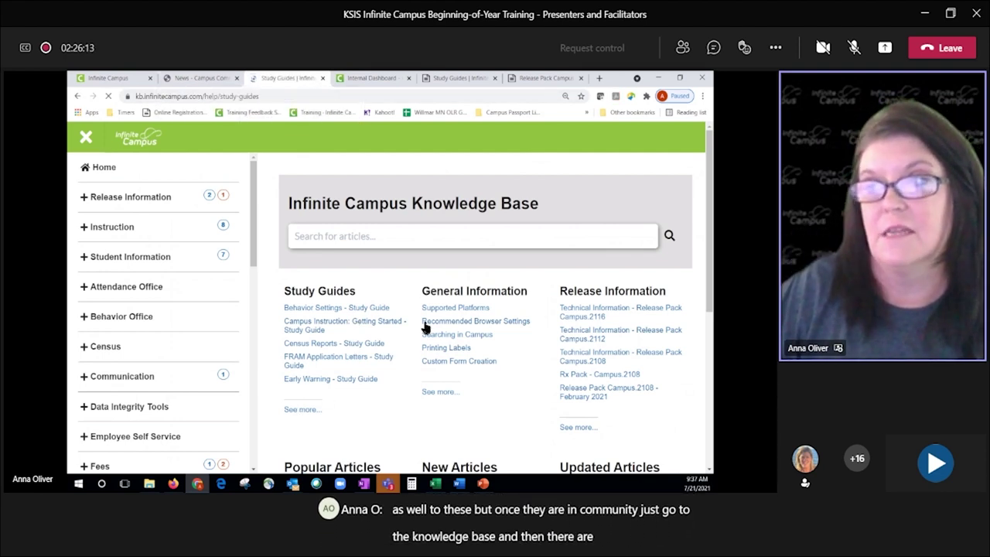
{"action": "left_click", "coordinate": [85, 138]}
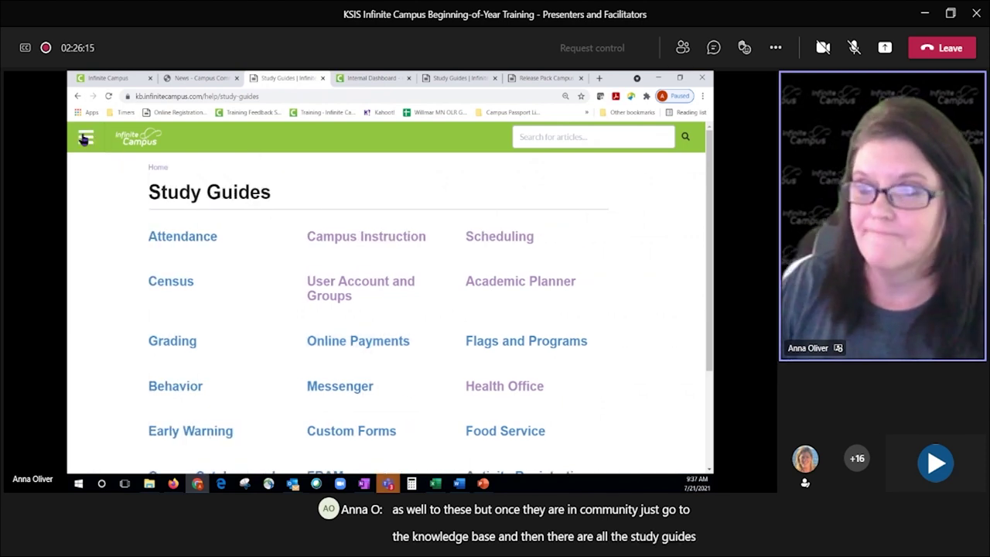